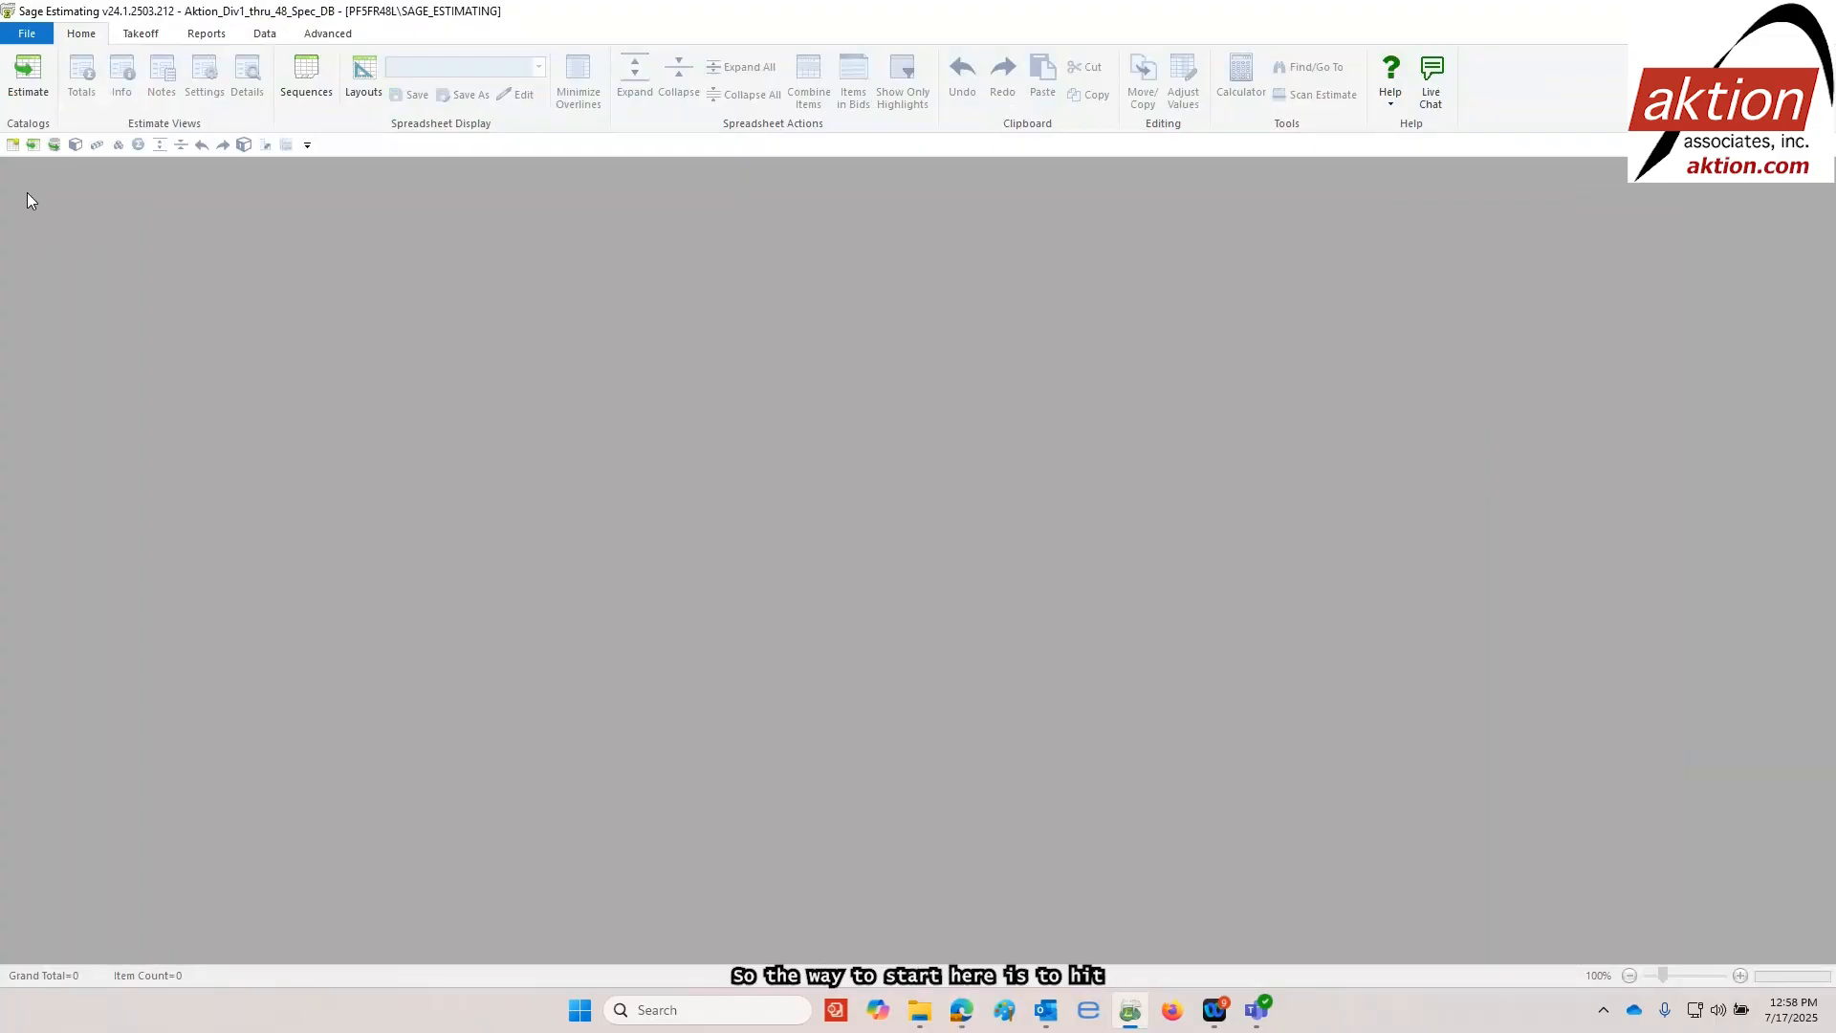
Start duplicating an estimate, using "Sample Master Div 1-48 template - Courthouse" from the 000 Master Template folder as the source
{"action": "left_click", "coordinate": [27, 34]}
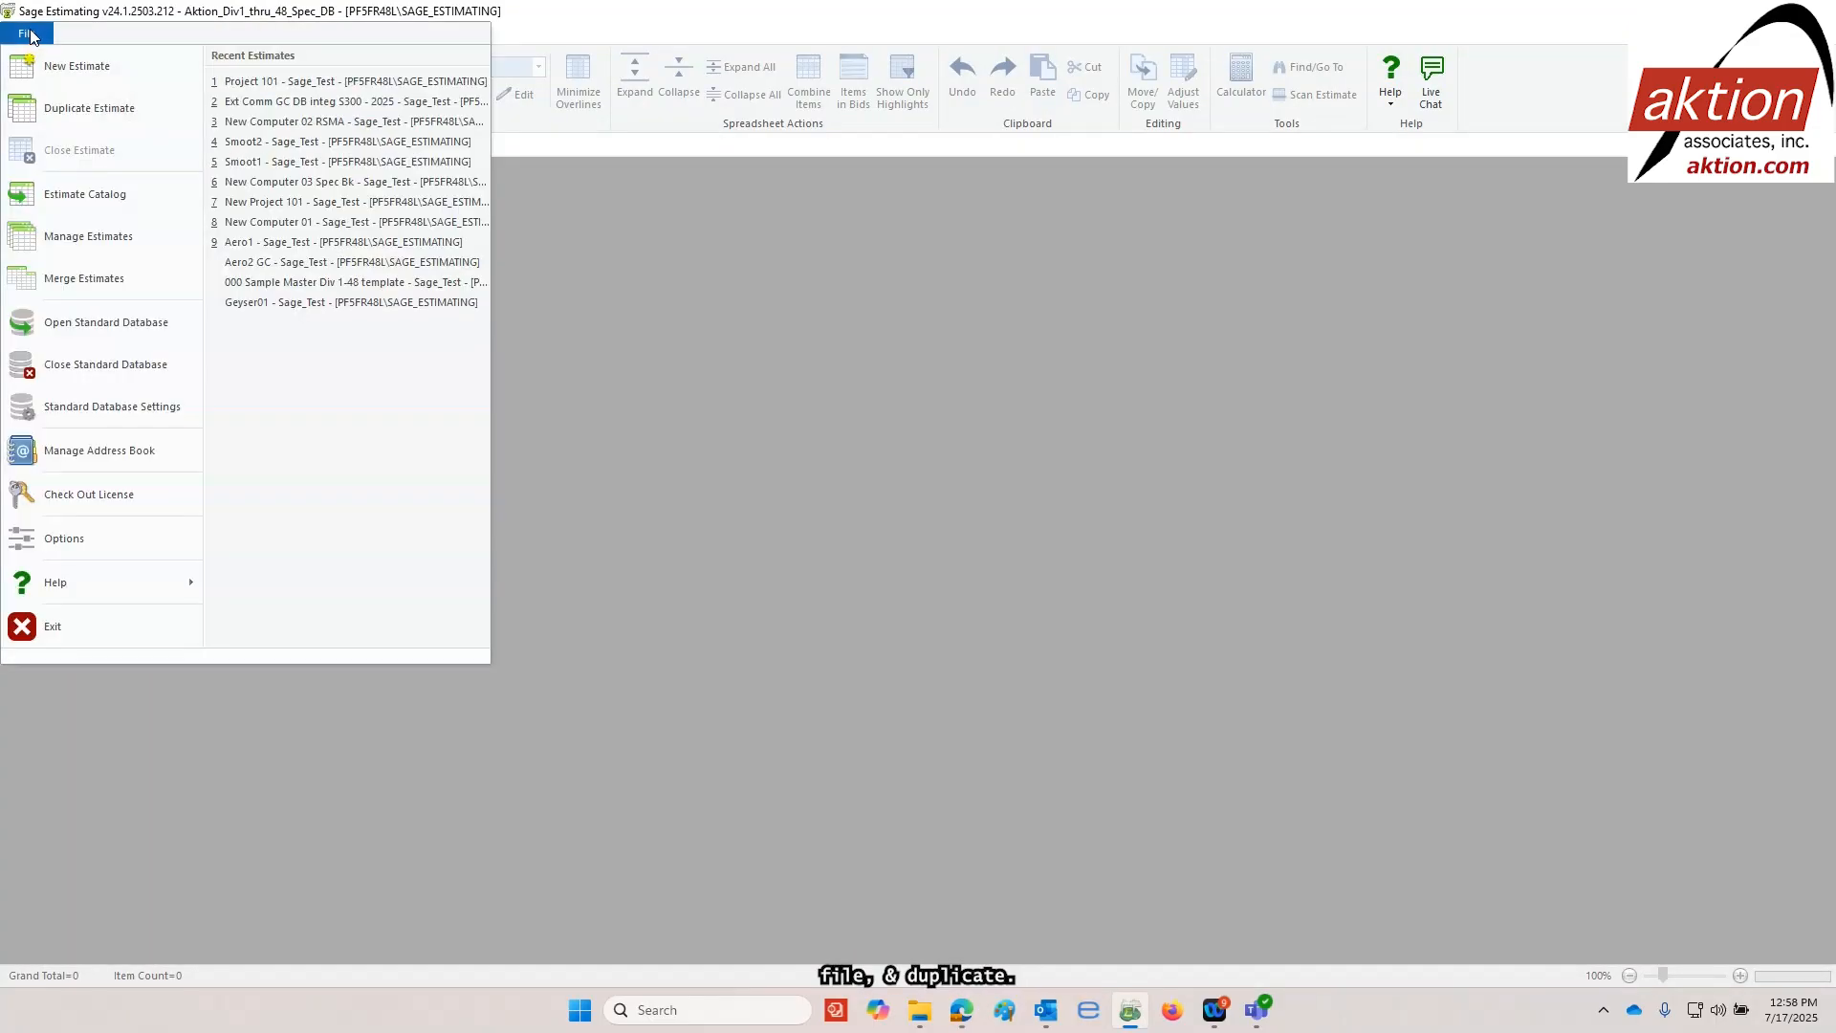
{"action": "left_click", "coordinate": [62, 108]}
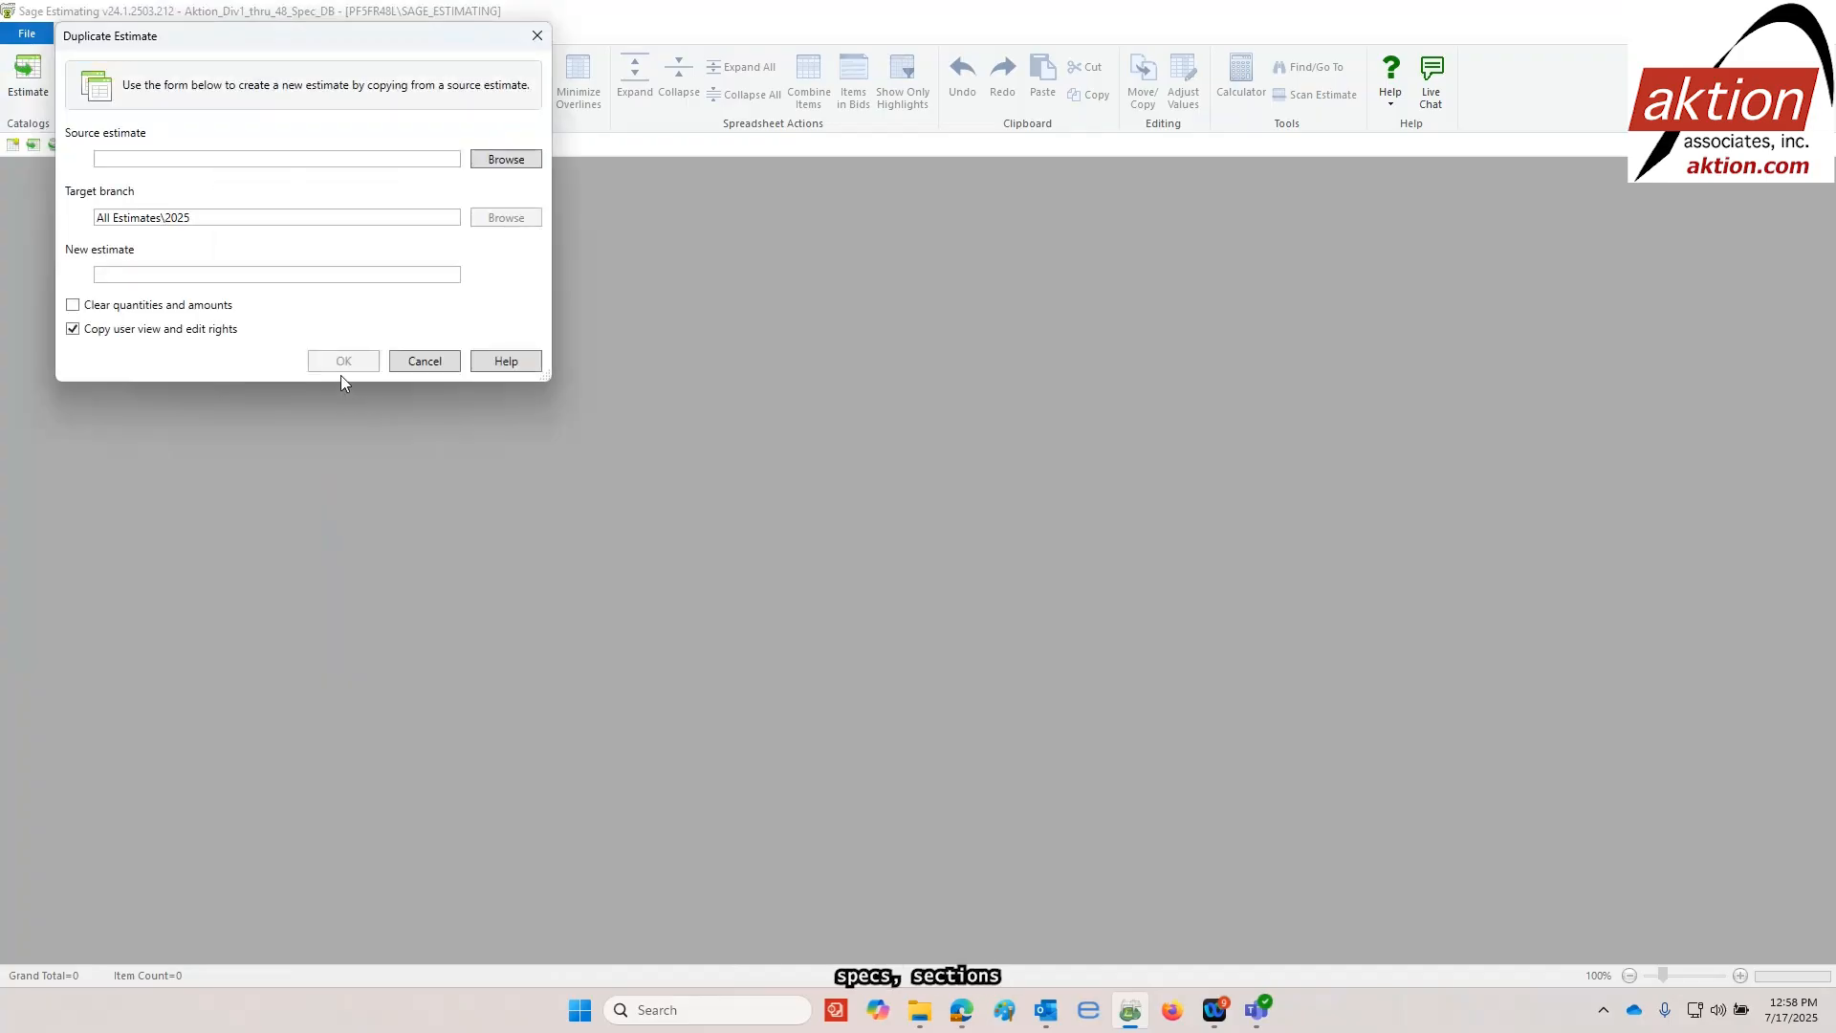
{"action": "left_click", "coordinate": [507, 160]}
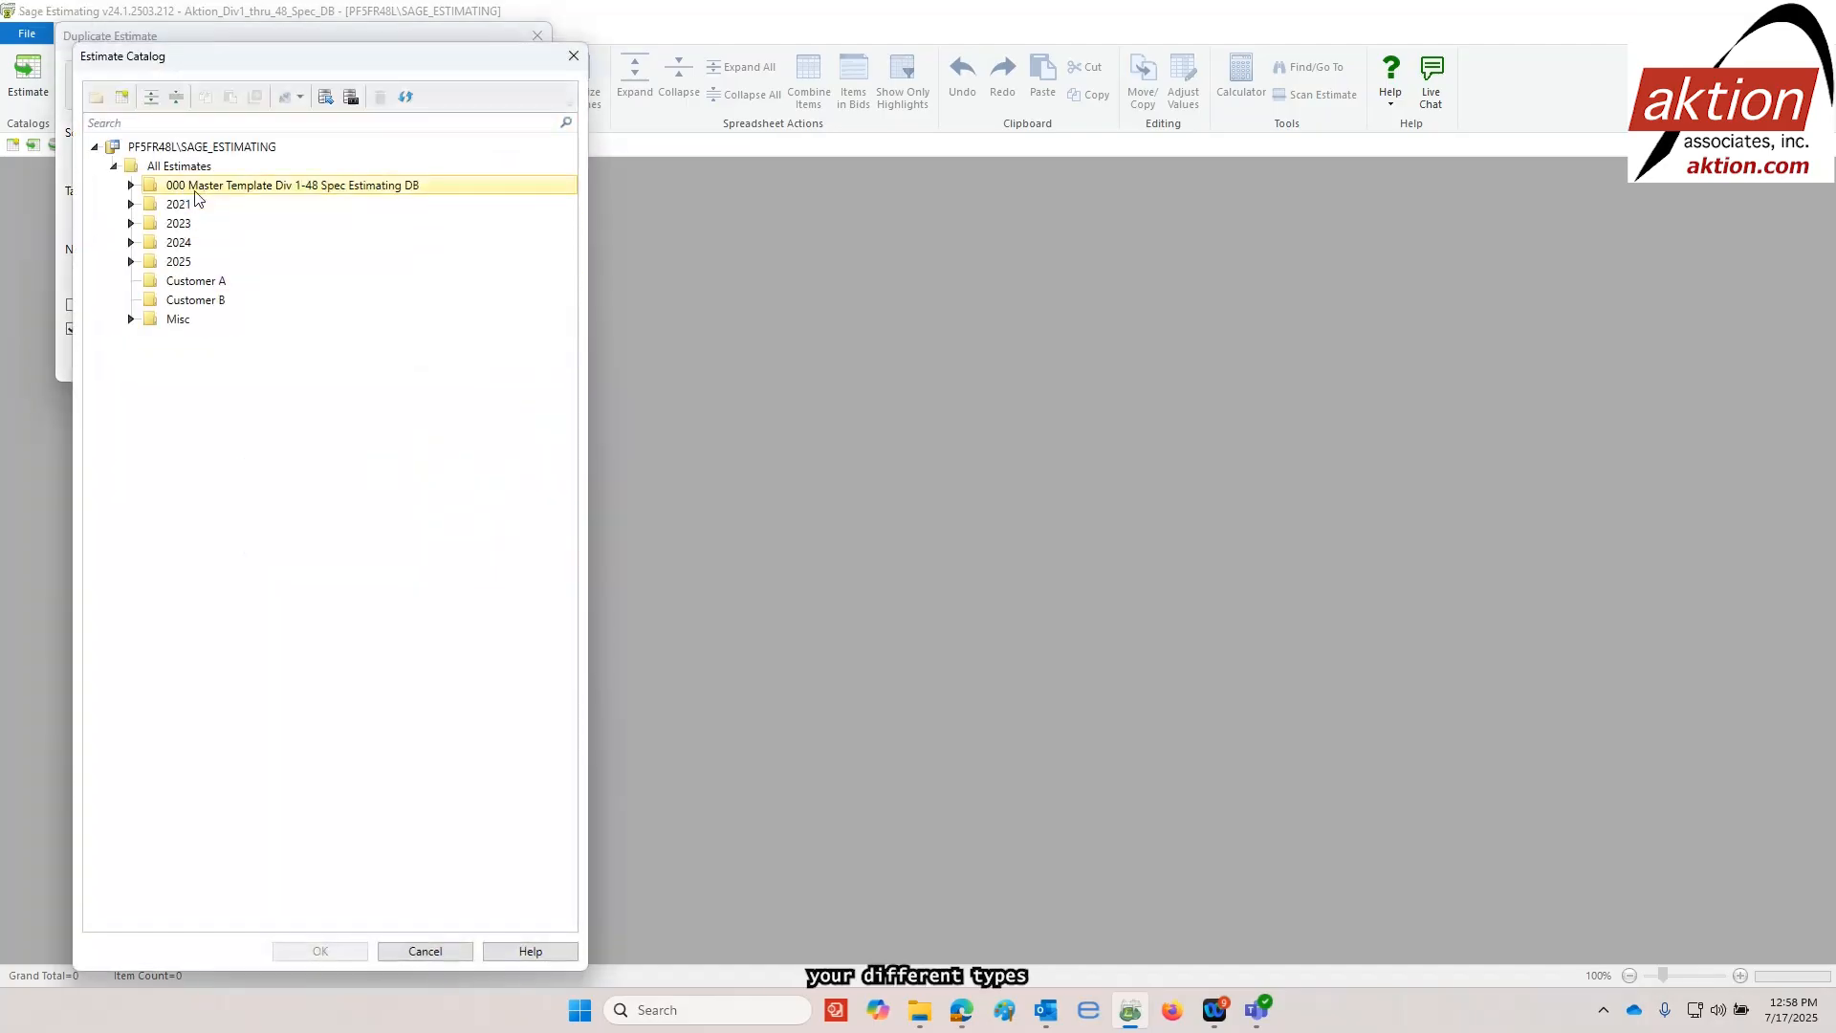
{"action": "left_click", "coordinate": [132, 186]}
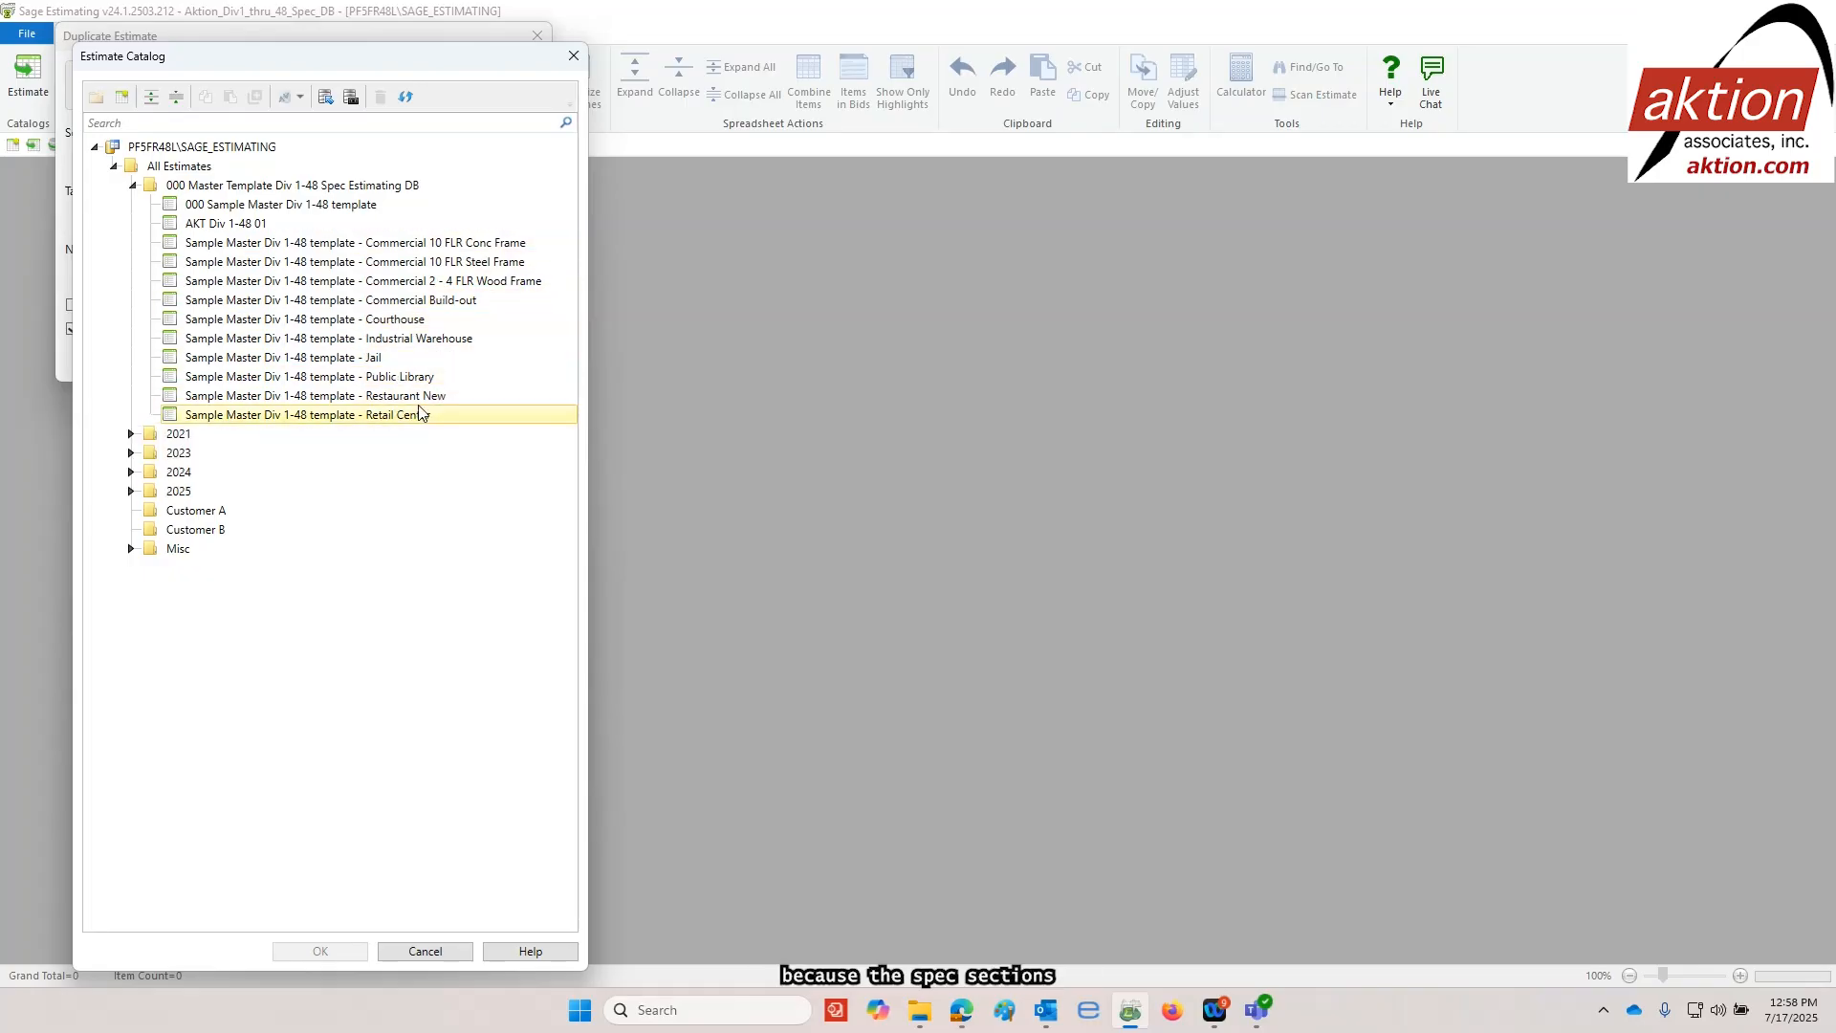
{"action": "double_click", "coordinate": [378, 321]}
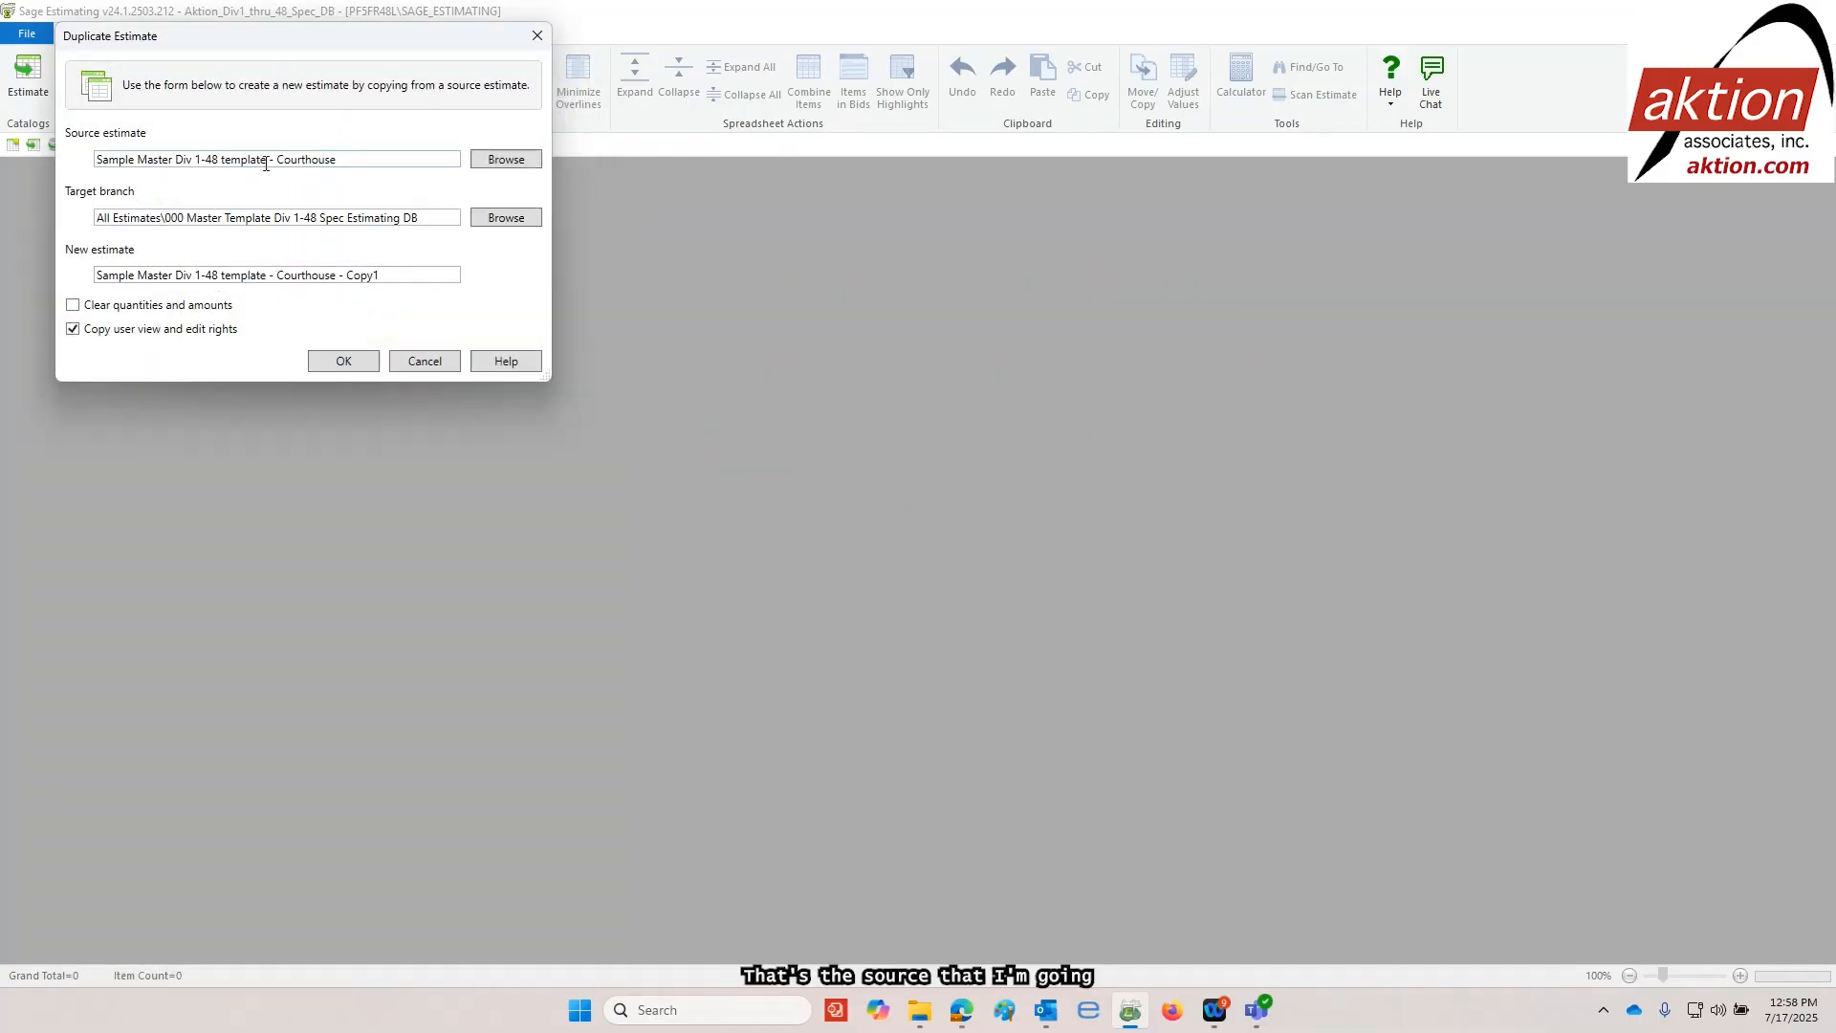
Set the target branch to All Estimates\2025, name the new estimate "Project 102", create the copy and open it
{"action": "left_click", "coordinate": [510, 220]}
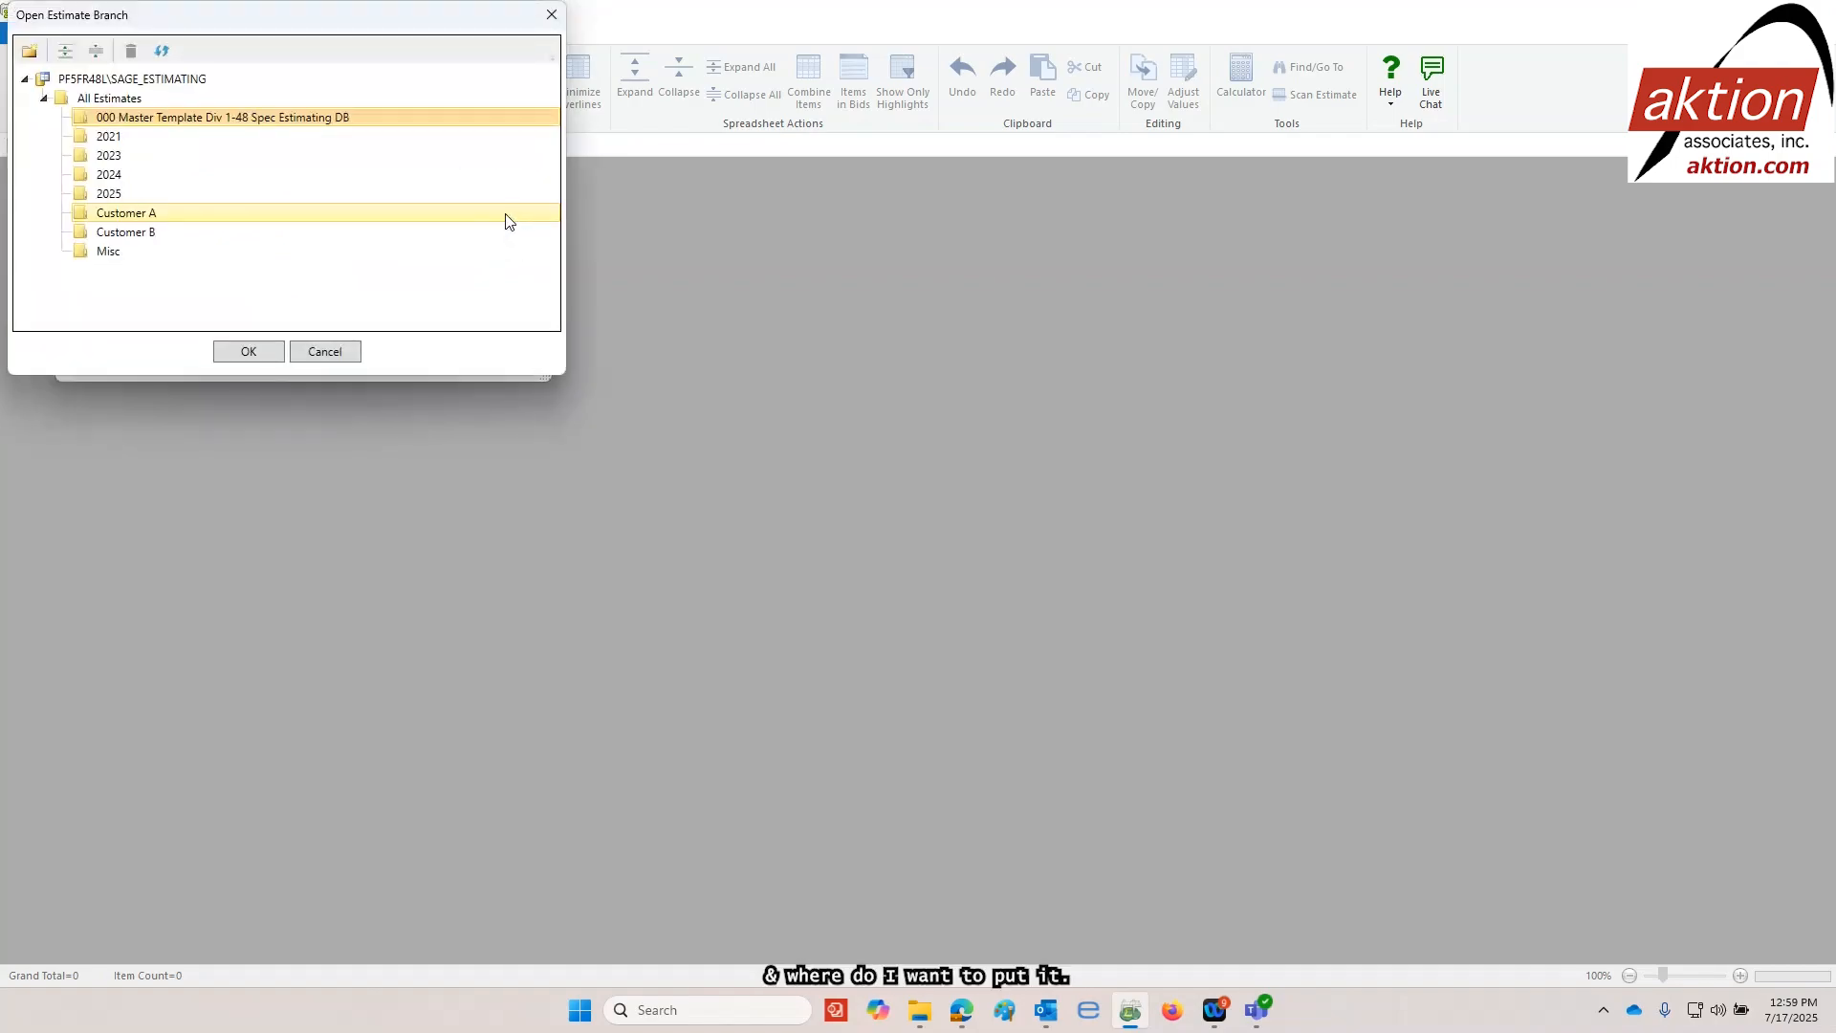
{"action": "double_click", "coordinate": [103, 198]}
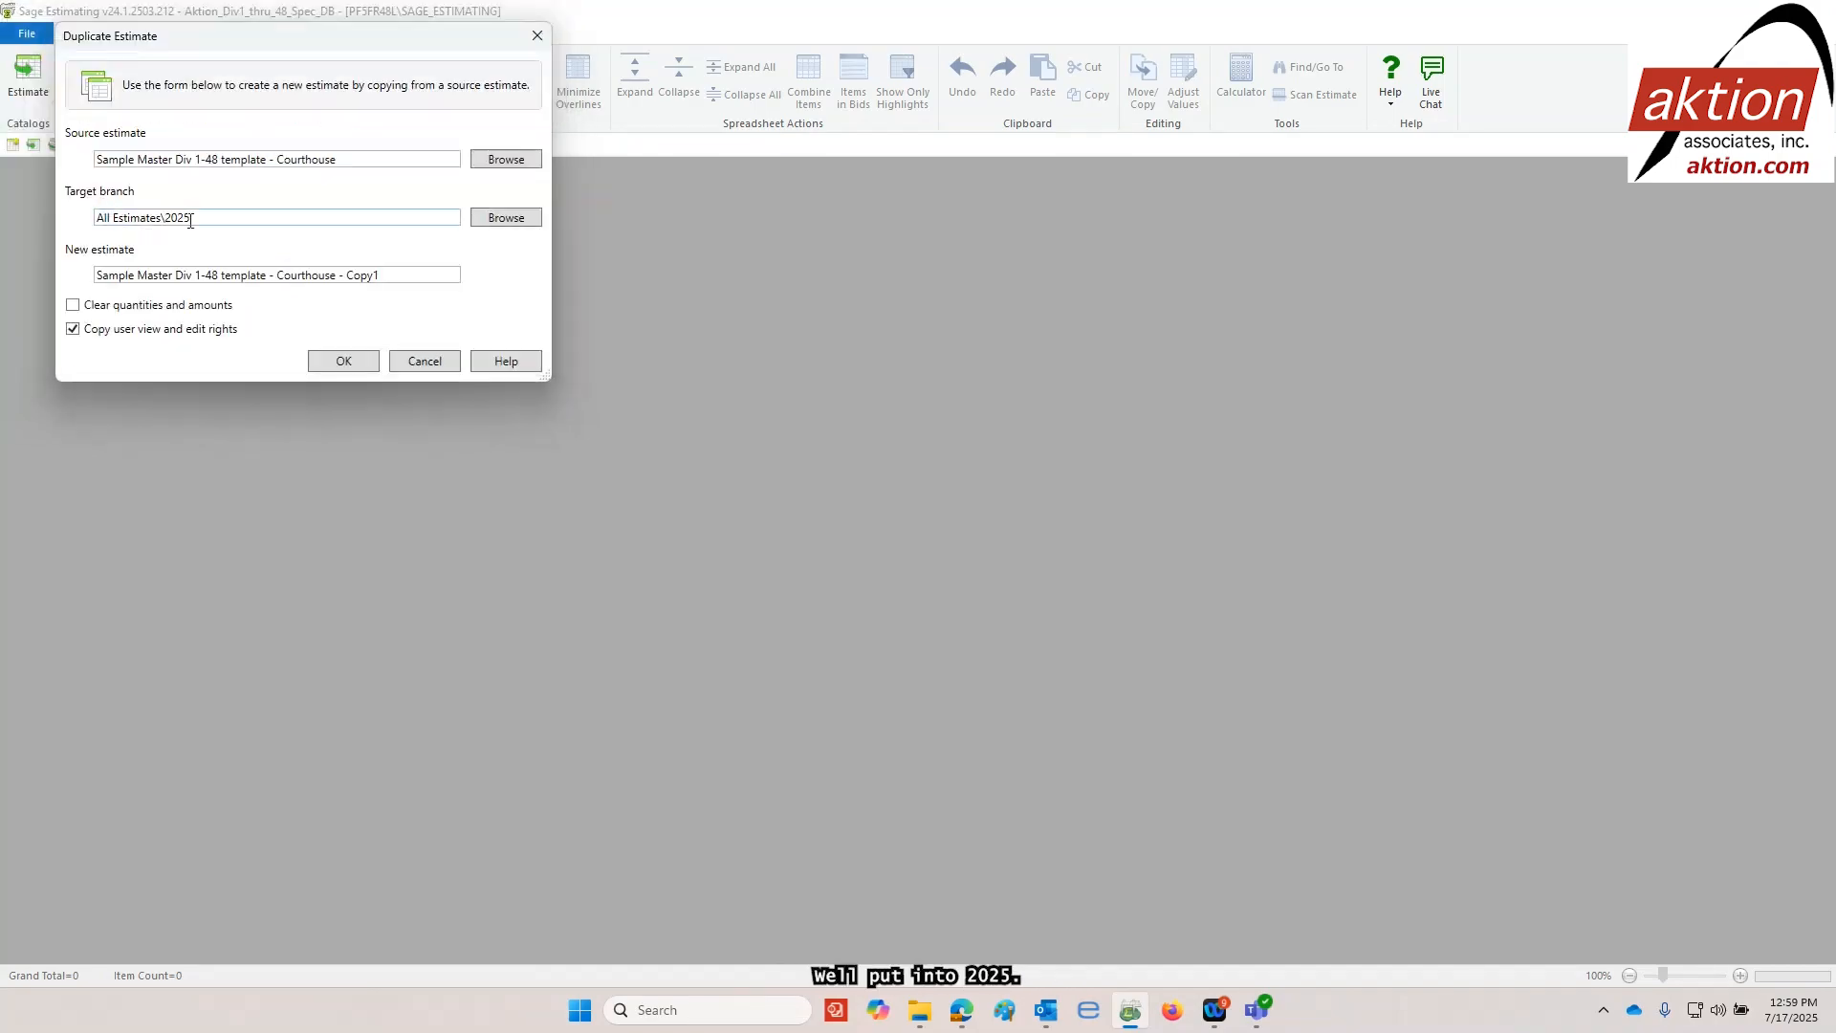
{"action": "left_click_drag", "start_coordinate": [397, 277], "coordinate": [38, 274]}
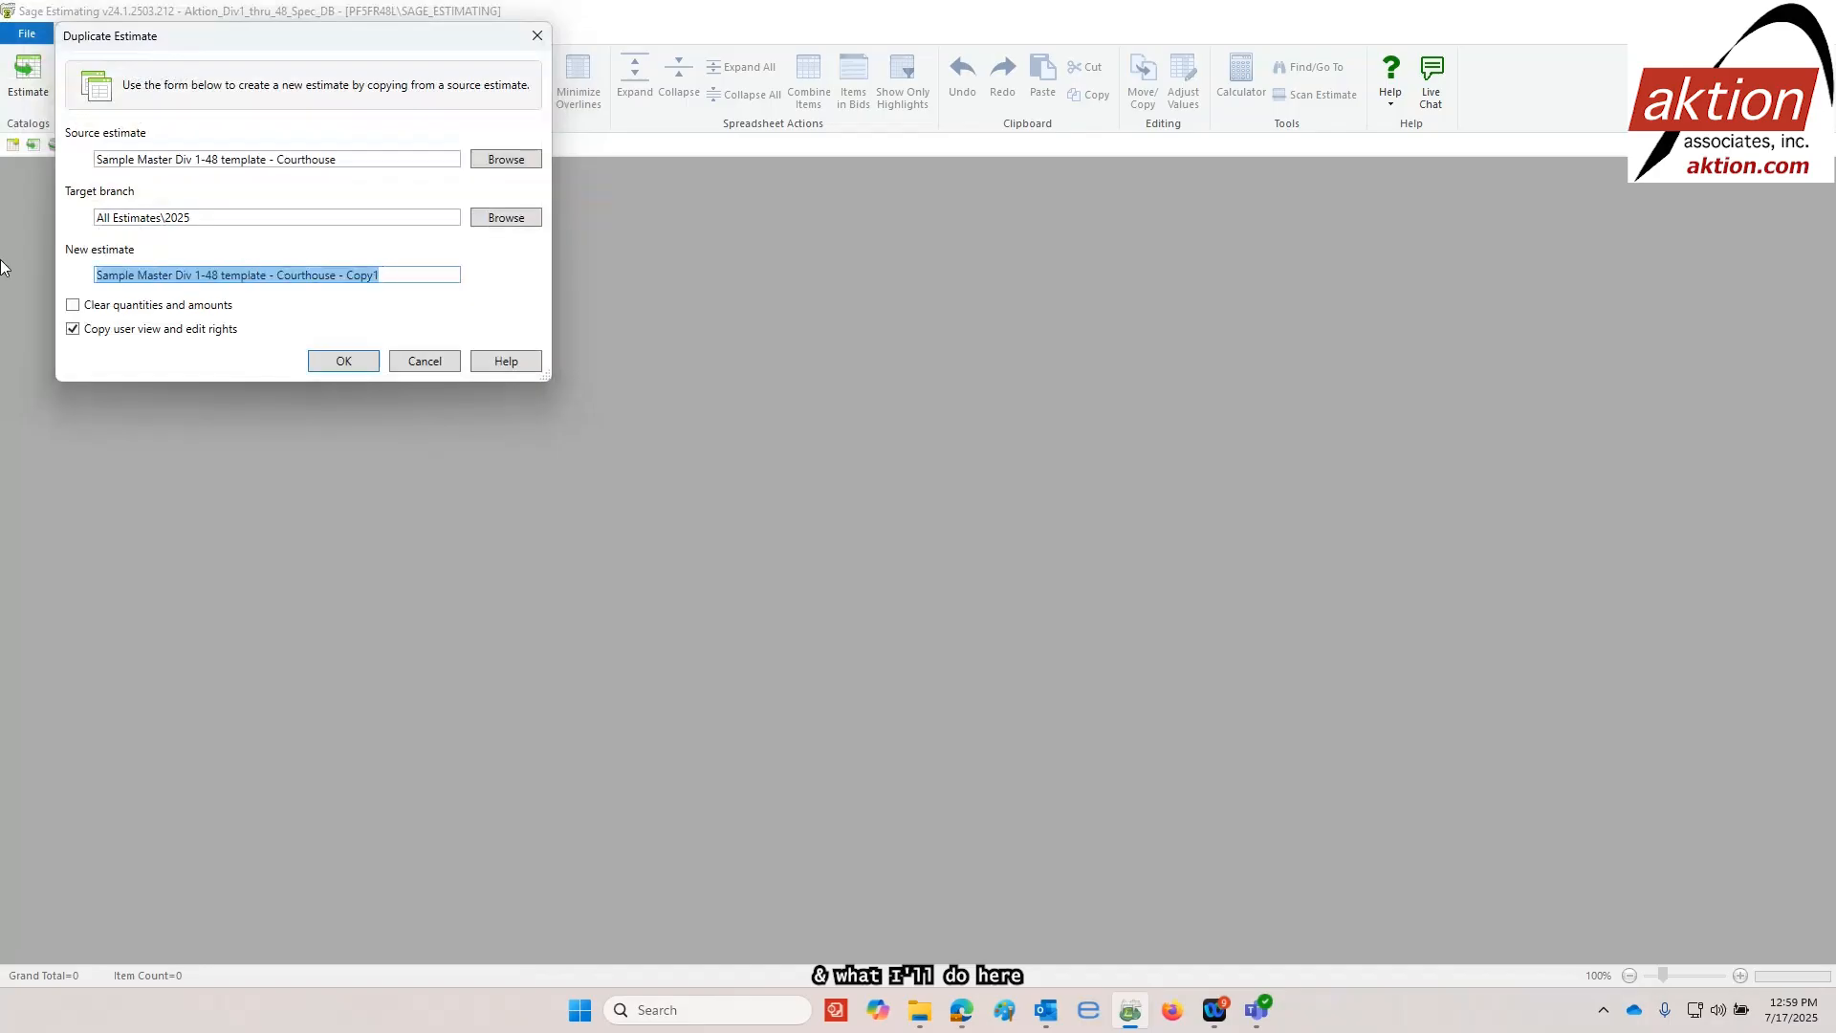
{"action": "type", "text": "Pro"}
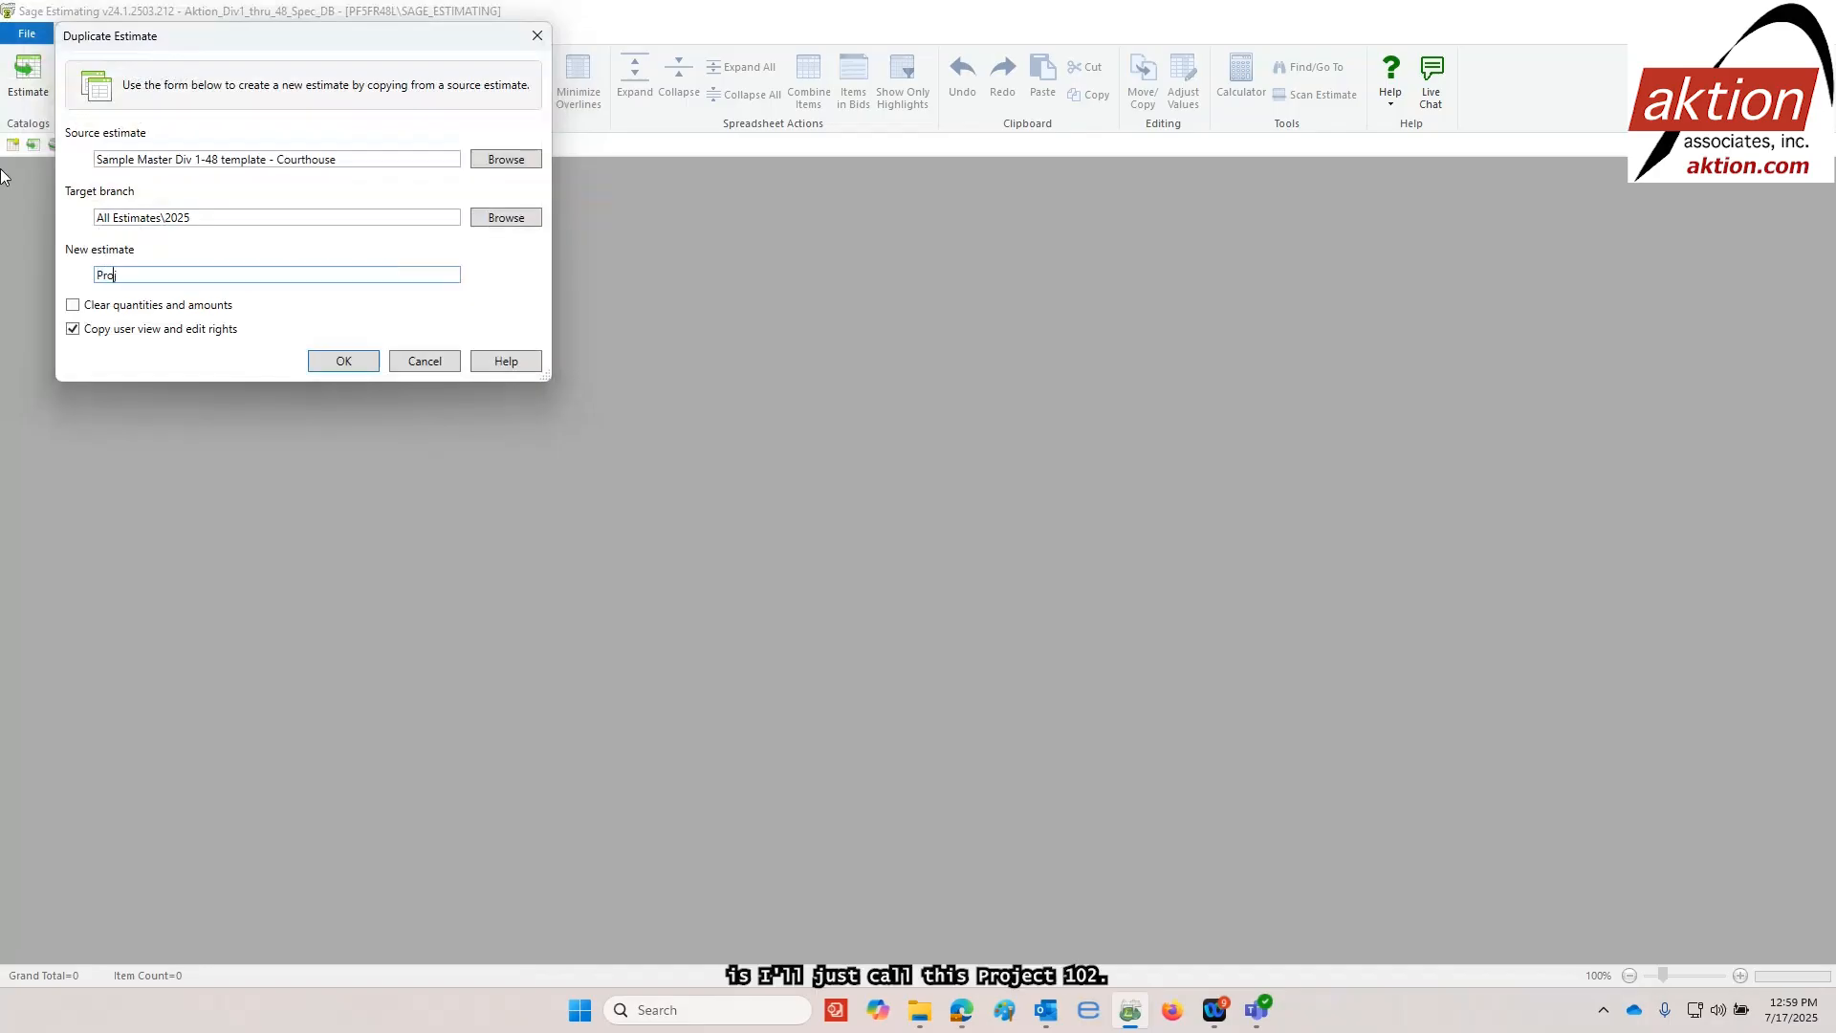
{"action": "type", "text": "ject 102"}
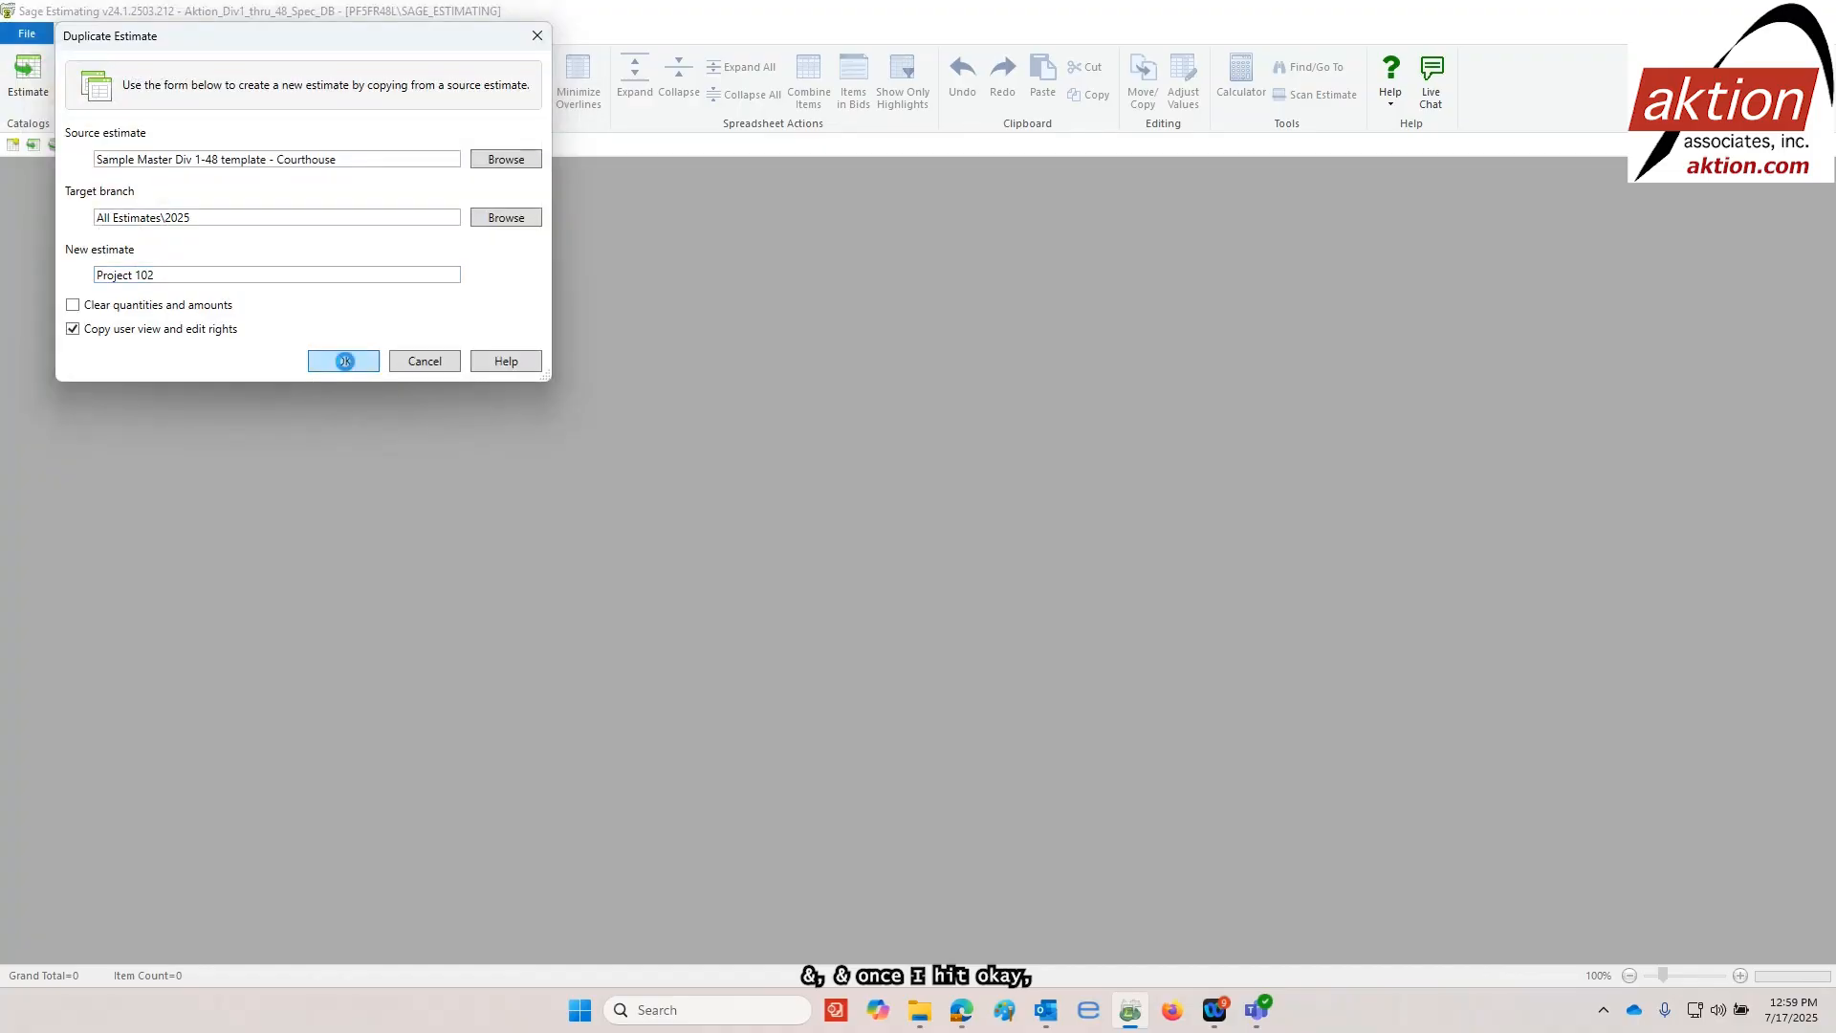
{"action": "left_click", "coordinate": [343, 361]}
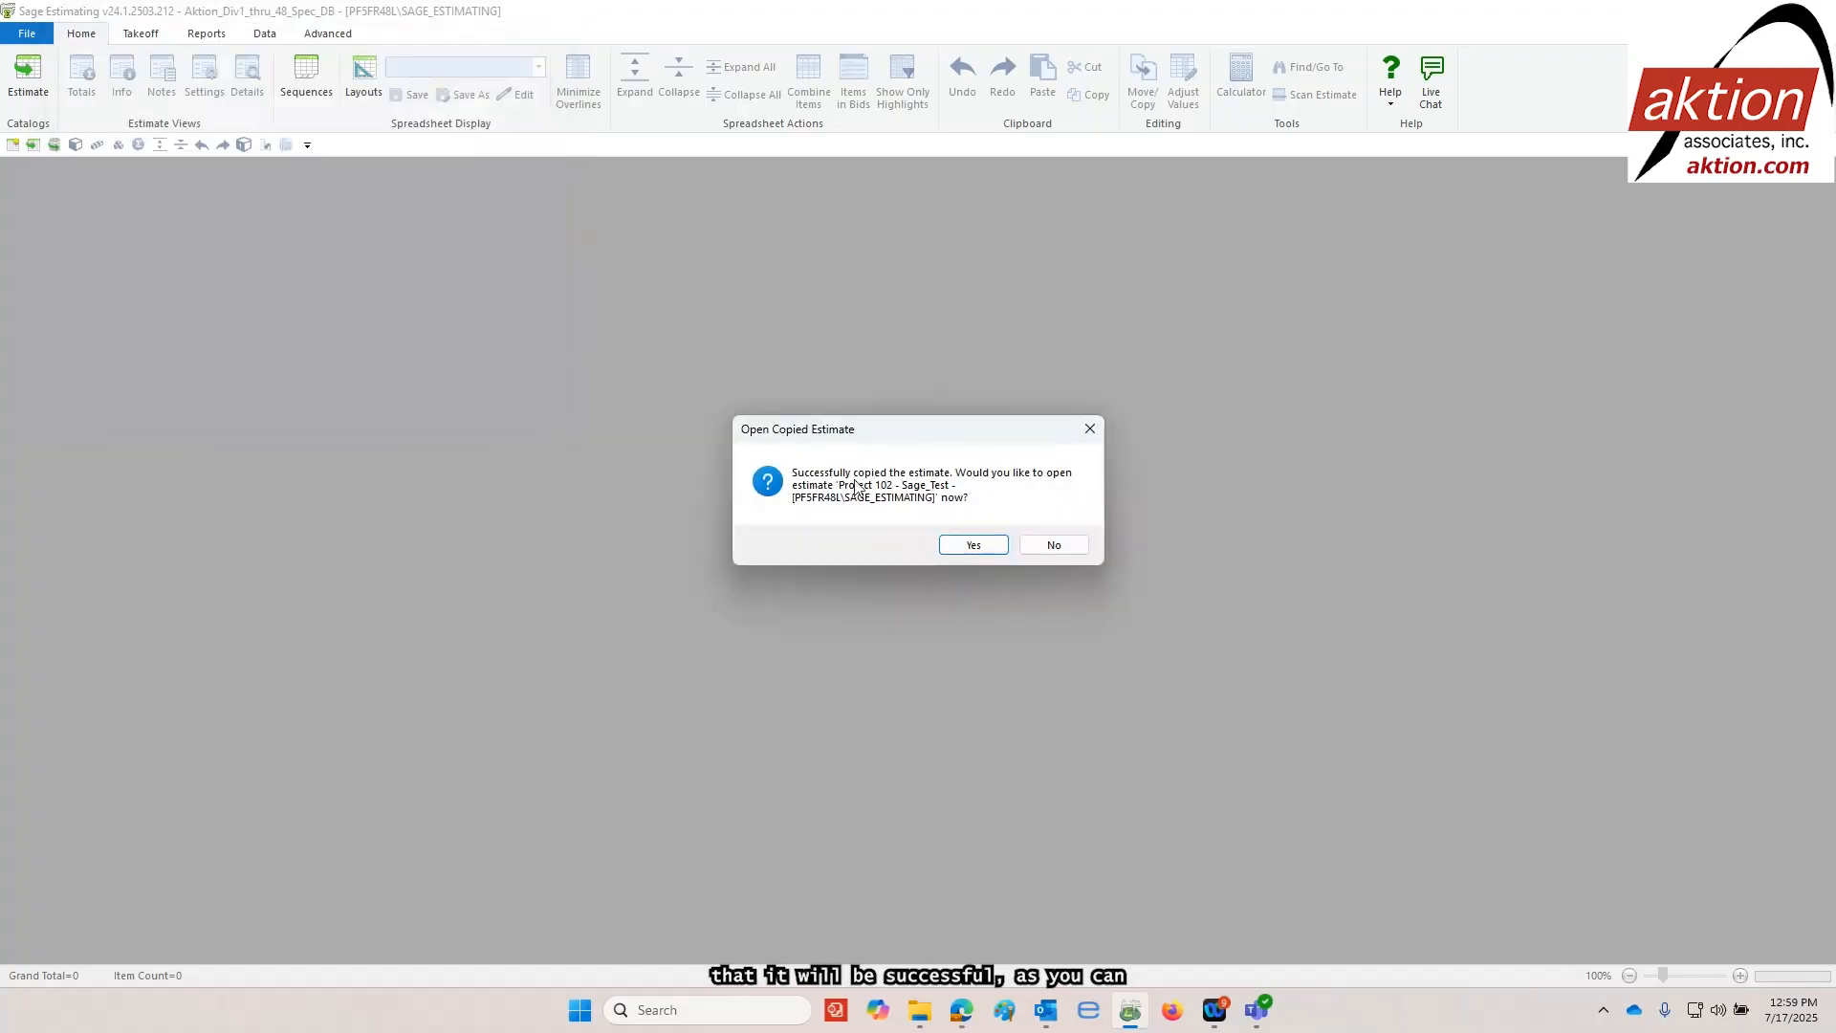
{"action": "left_click", "coordinate": [974, 545]}
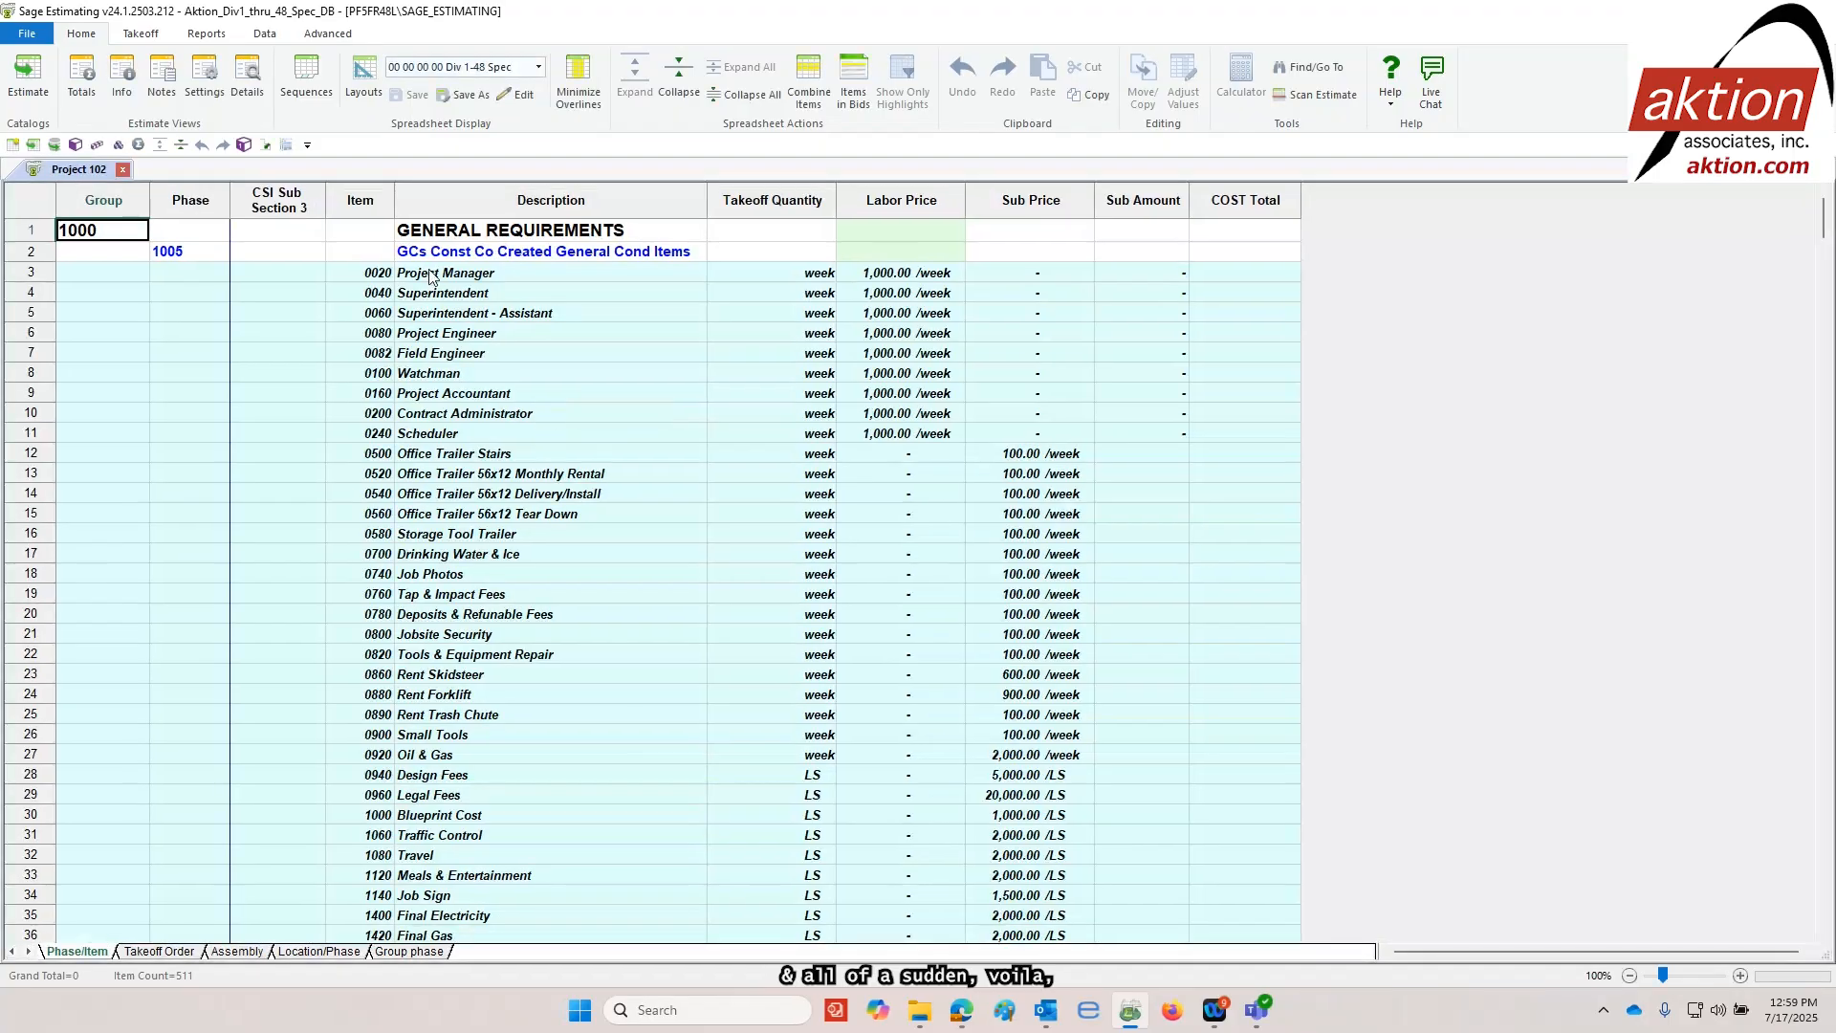
Review the estimate's structure by collapsing it to division groups, expanding all items, and collapsing it level by level again
{"action": "left_click", "coordinate": [682, 79]}
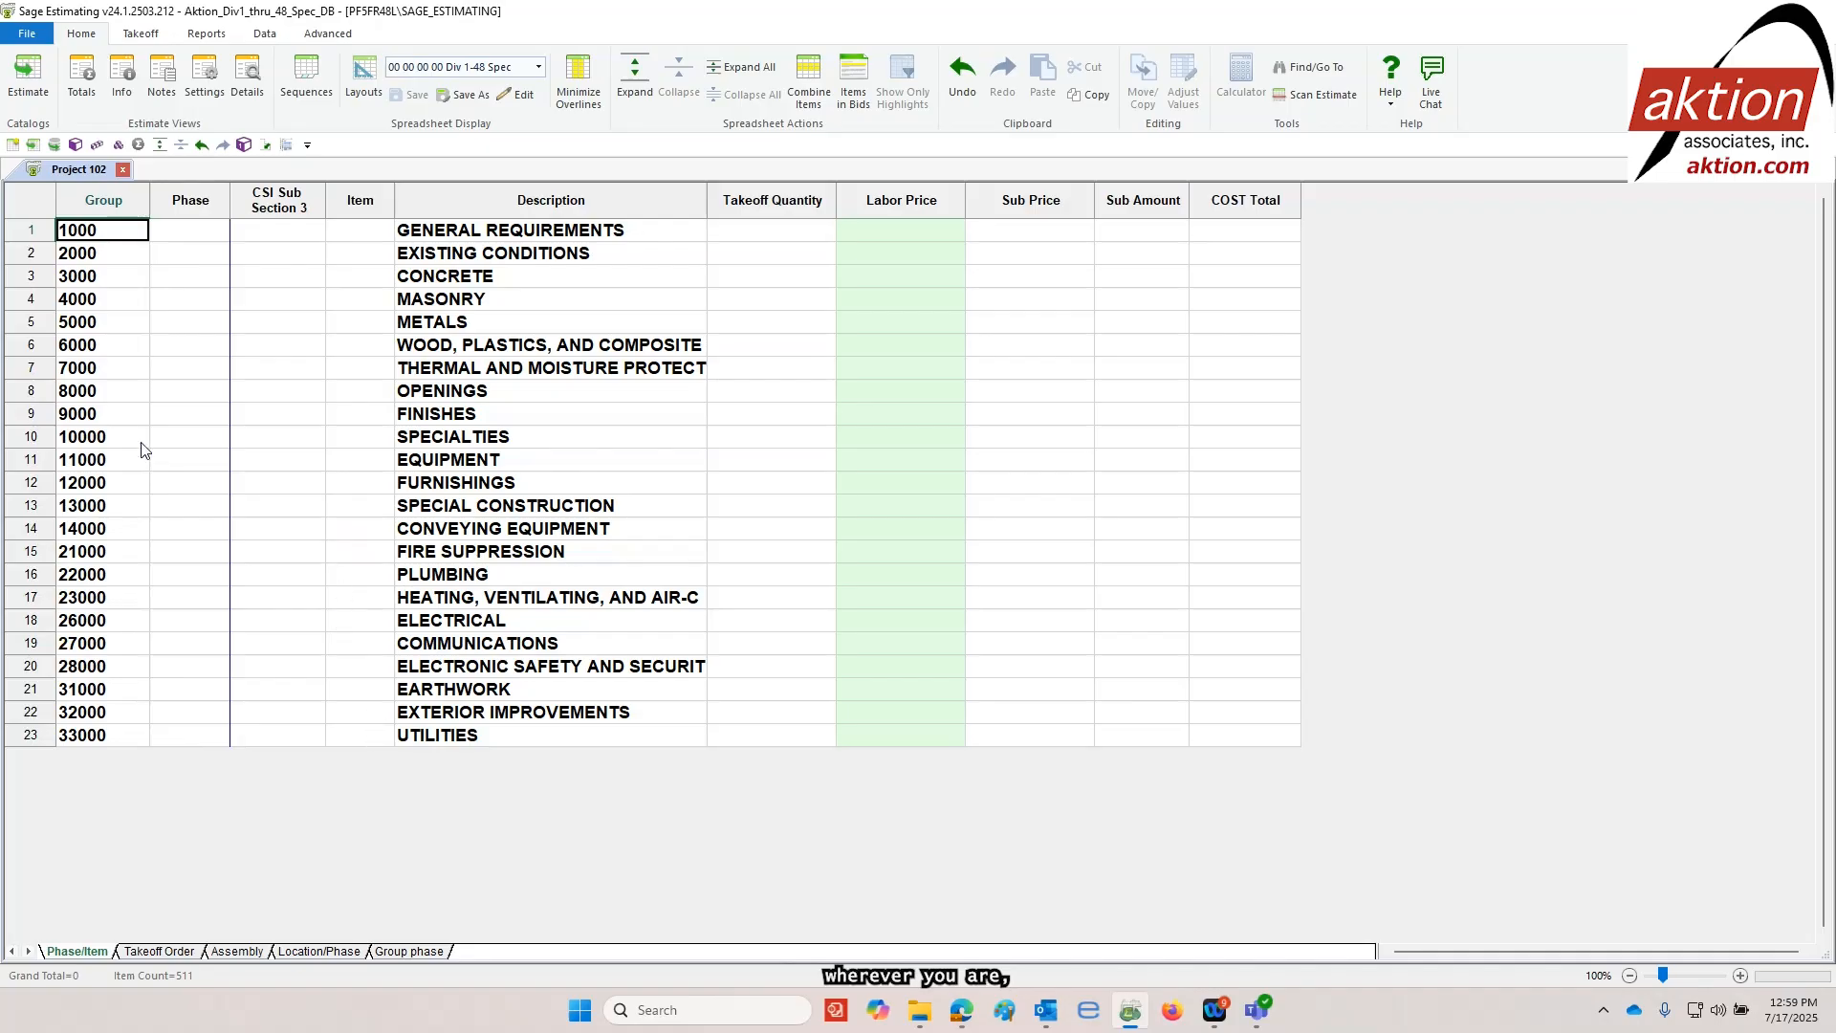
{"action": "left_click", "coordinate": [426, 306]}
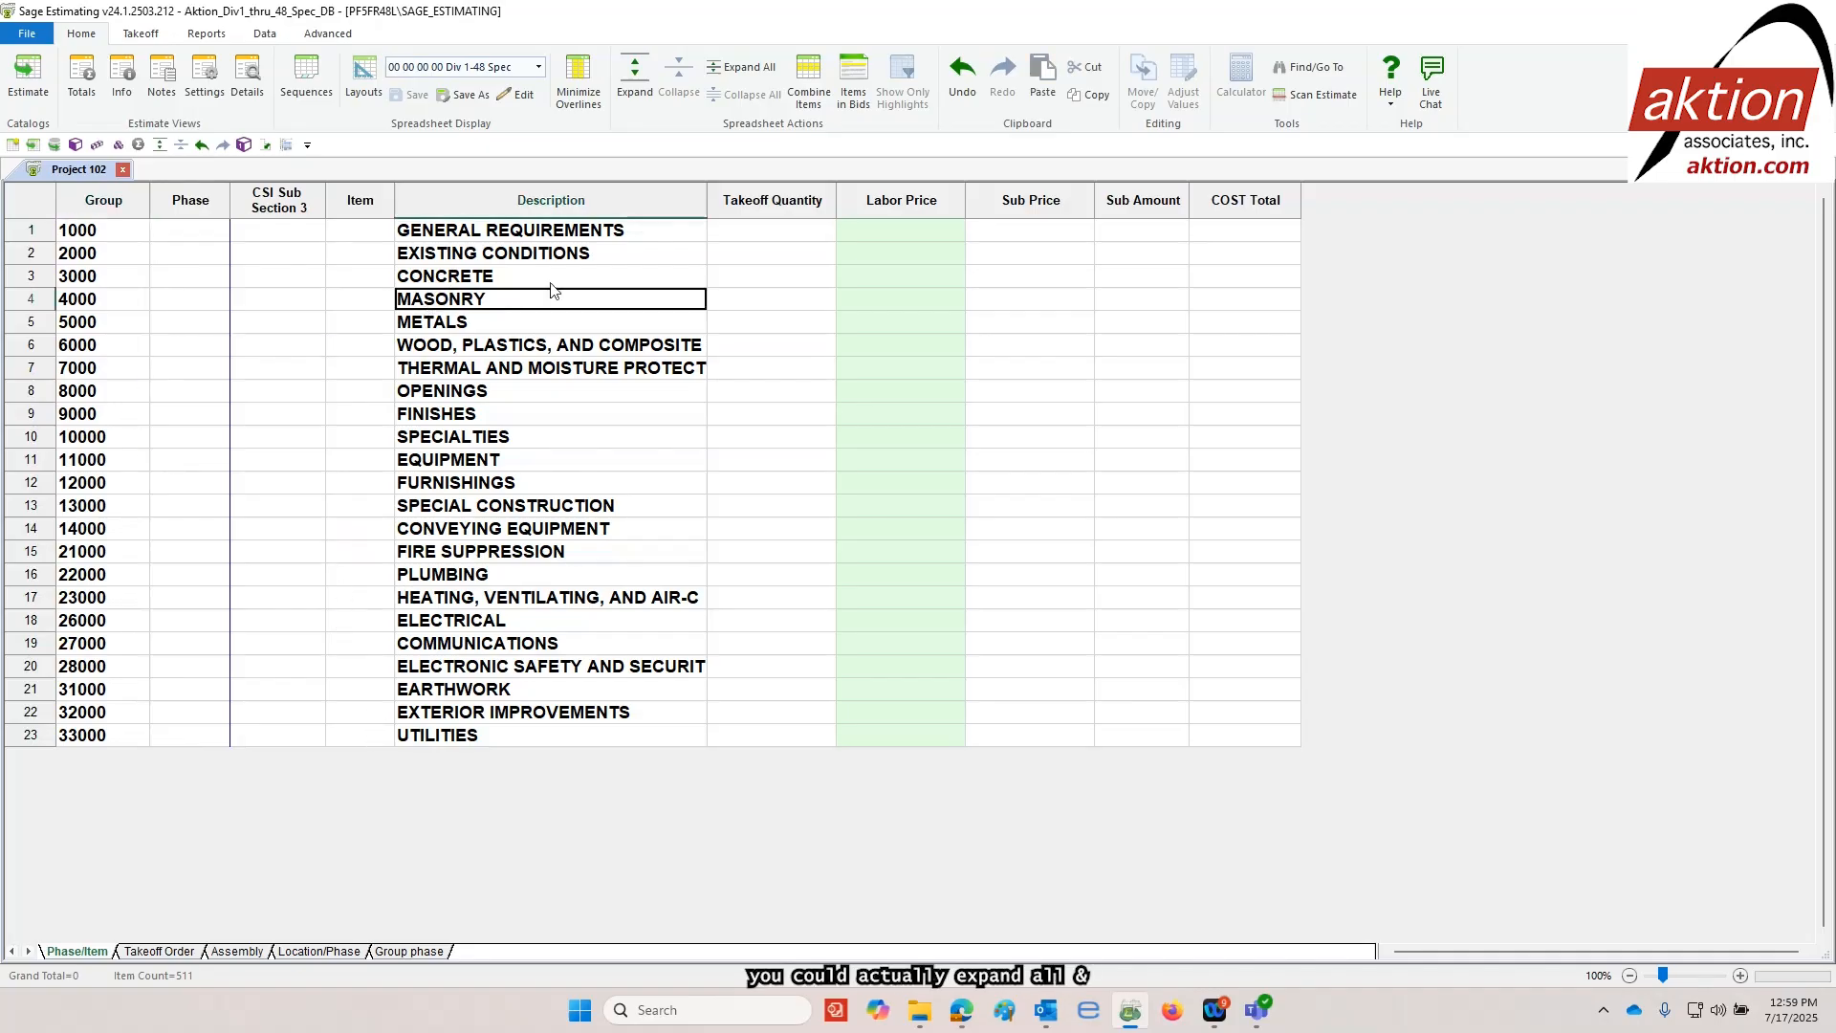
{"action": "left_click", "coordinate": [741, 67]}
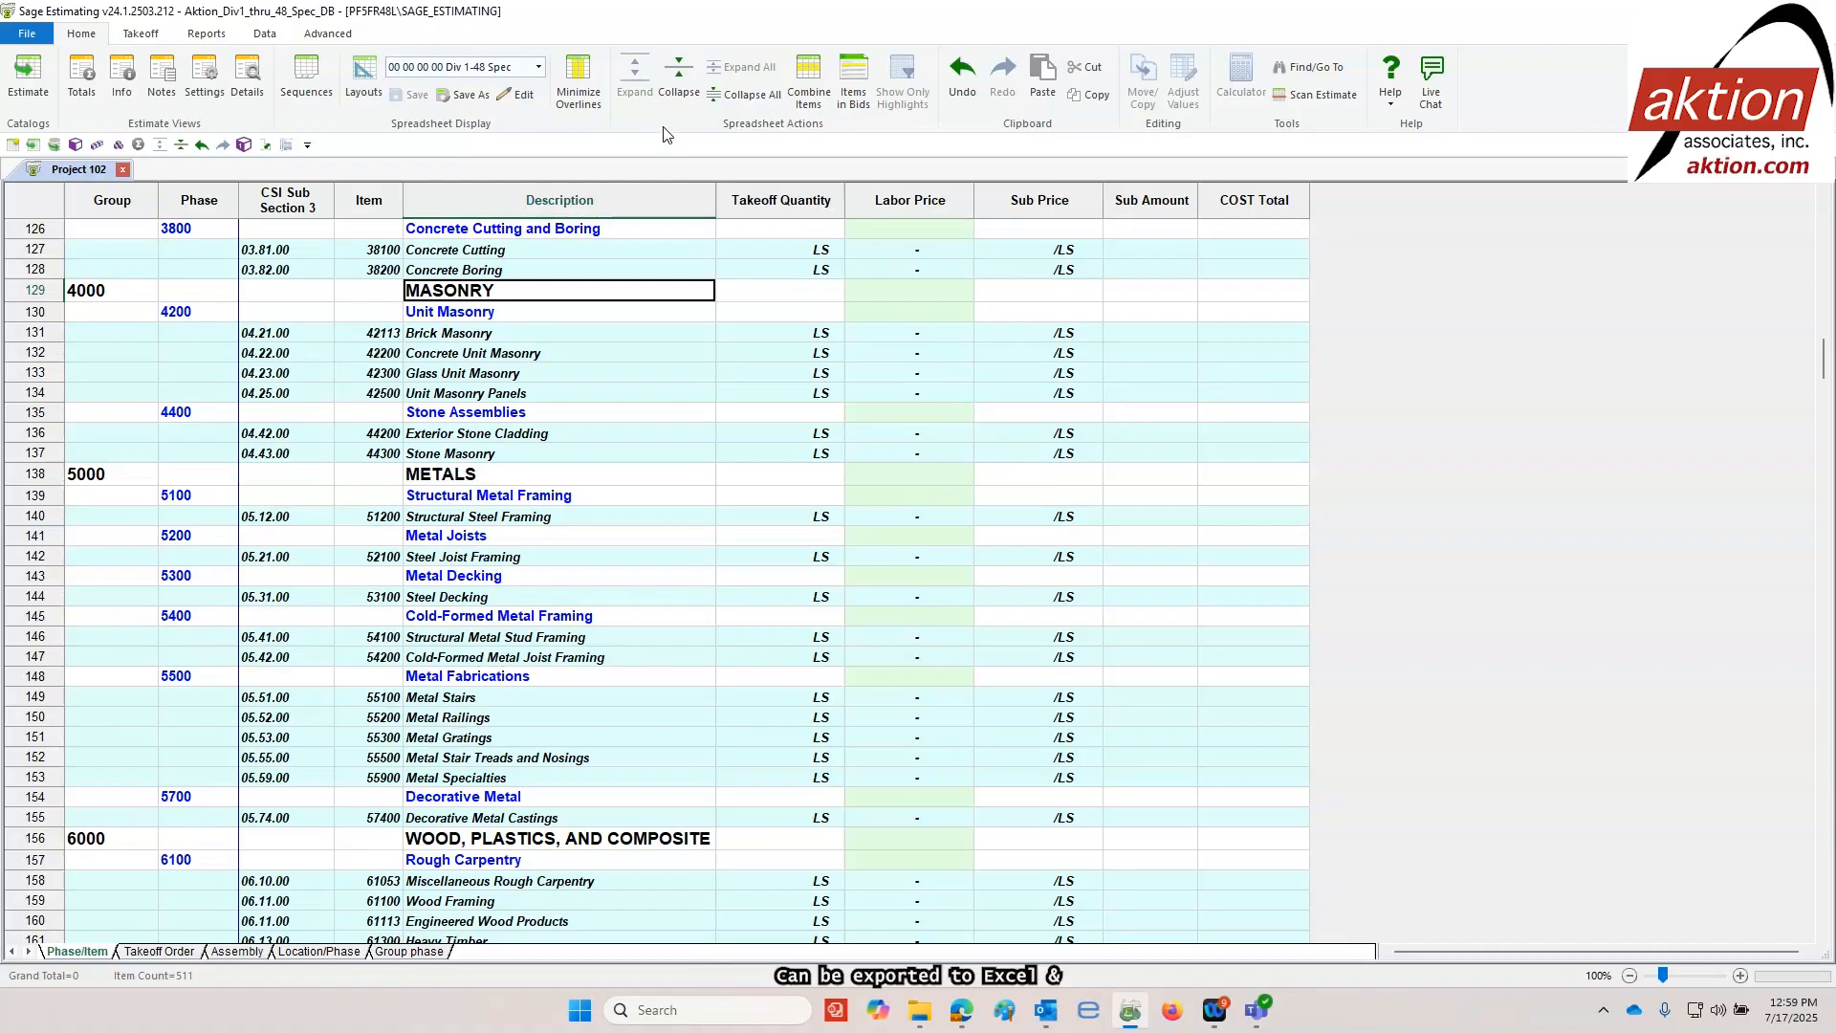
{"action": "left_click", "coordinate": [678, 82]}
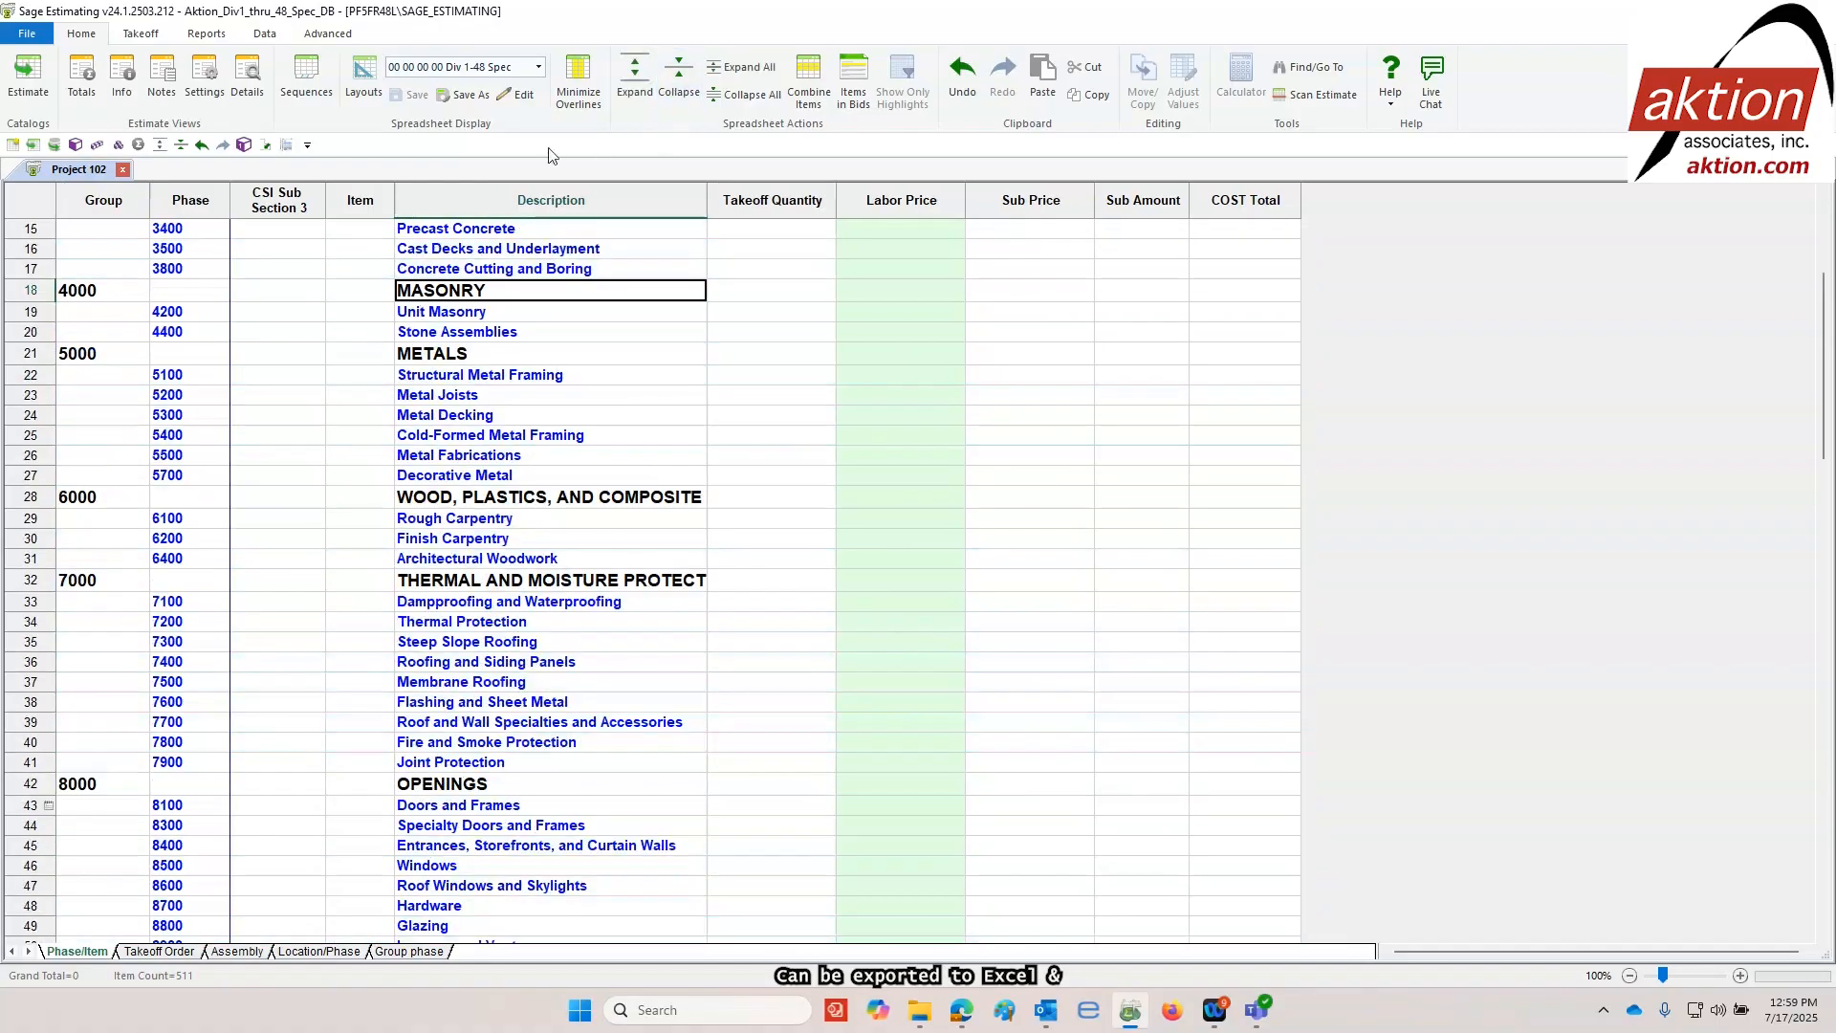
{"action": "left_click", "coordinate": [678, 81]}
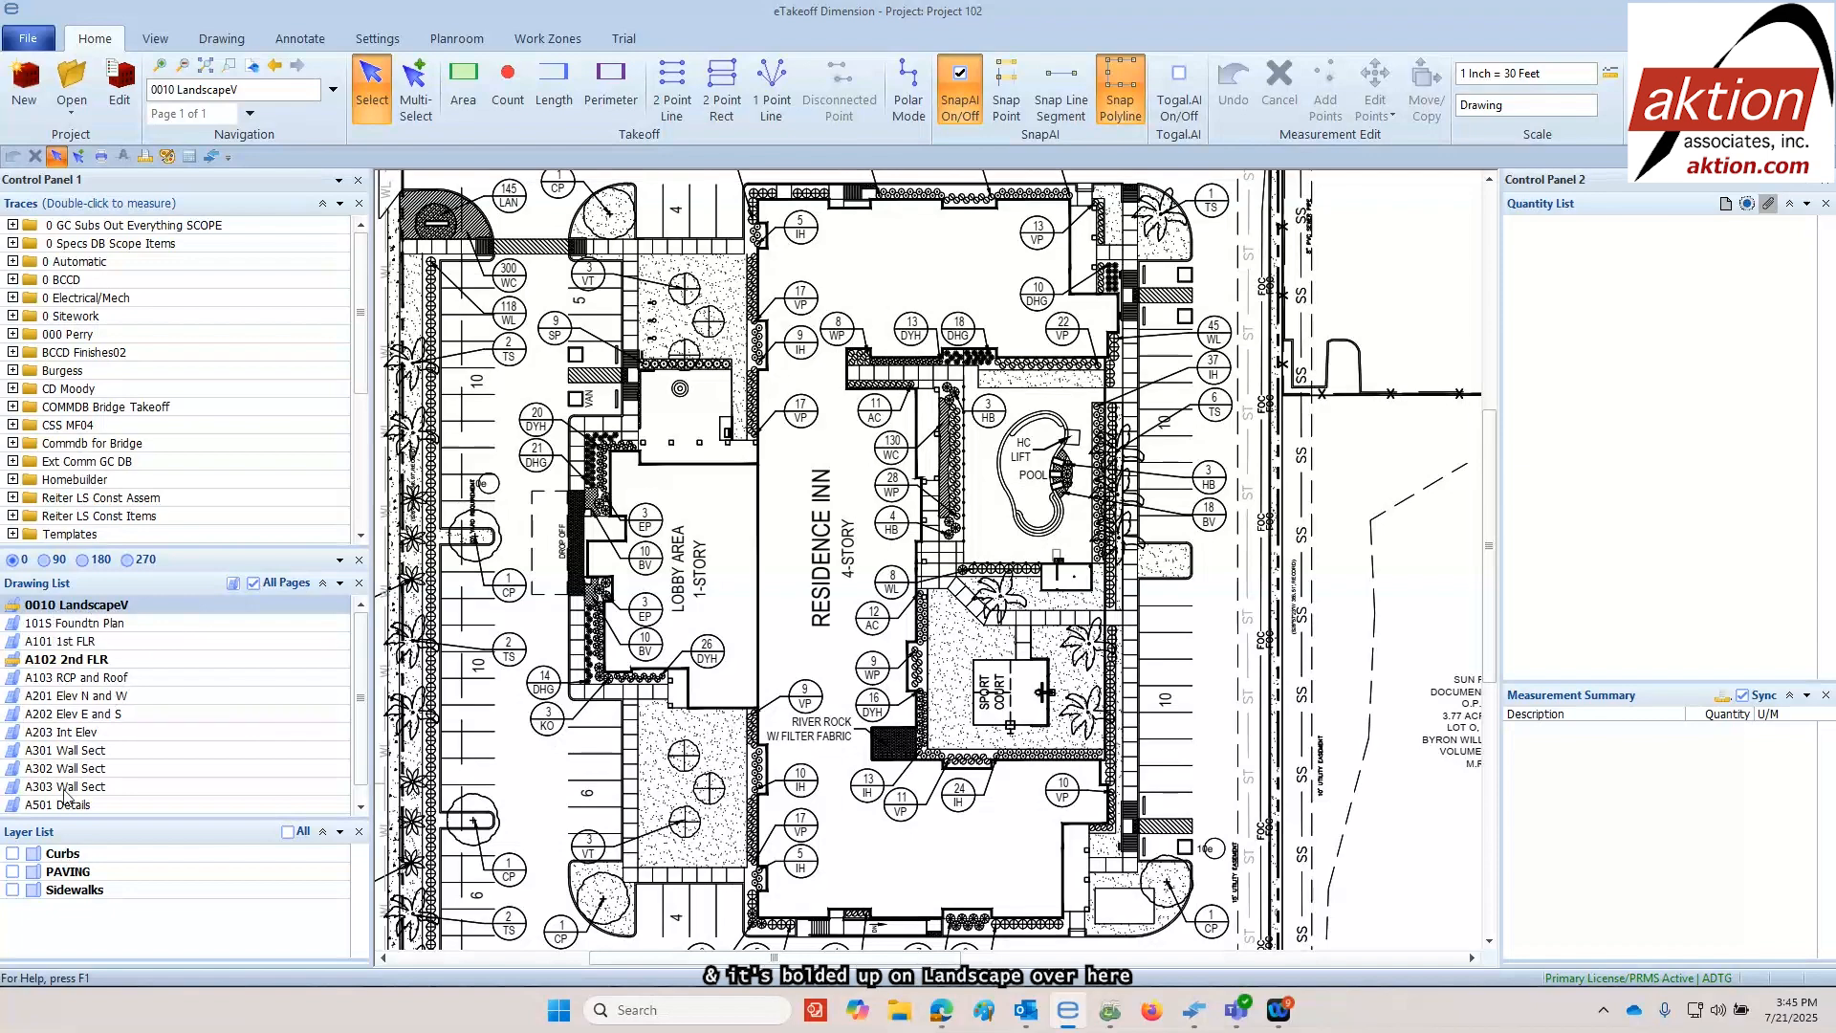
Show the existing takeoff on the Curbs, PAVING and Sidewalks layers of the 0010 LandscapeV drawing
{"action": "left_click", "coordinate": [13, 853]}
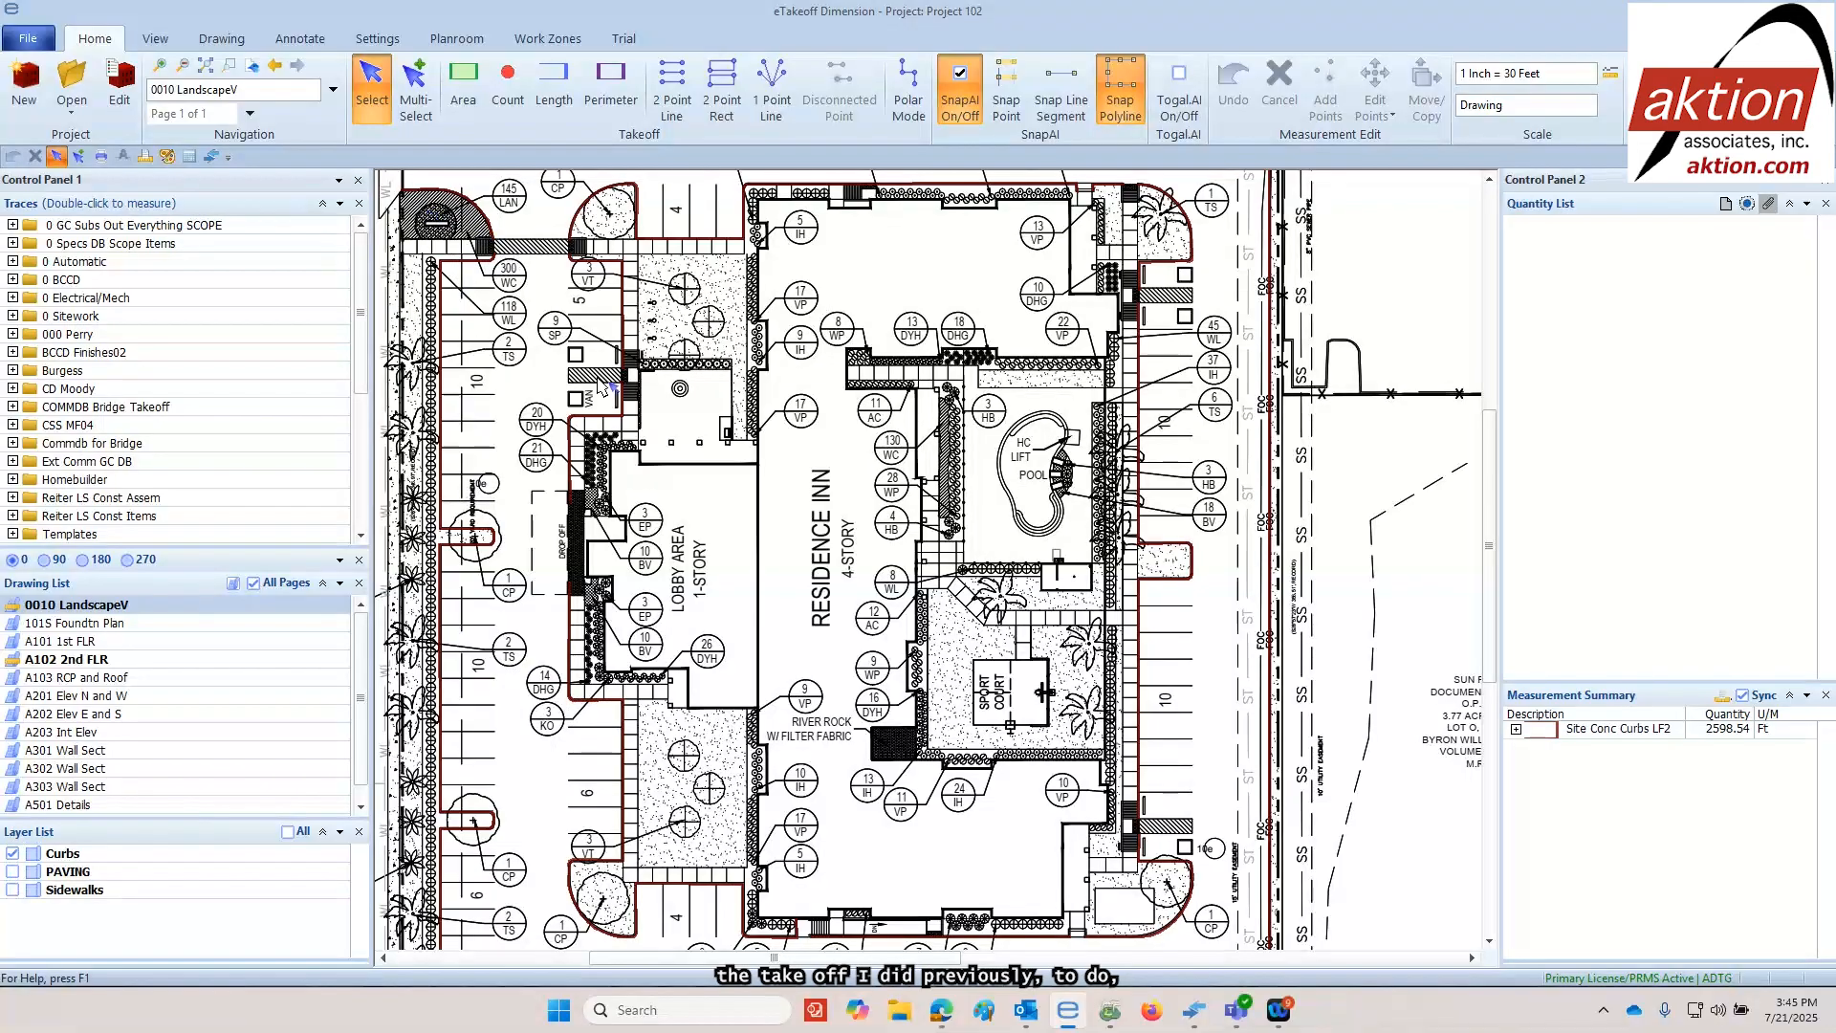
{"action": "scroll", "coordinate": [830, 426], "scroll_direction": "down", "scroll_amount": 2}
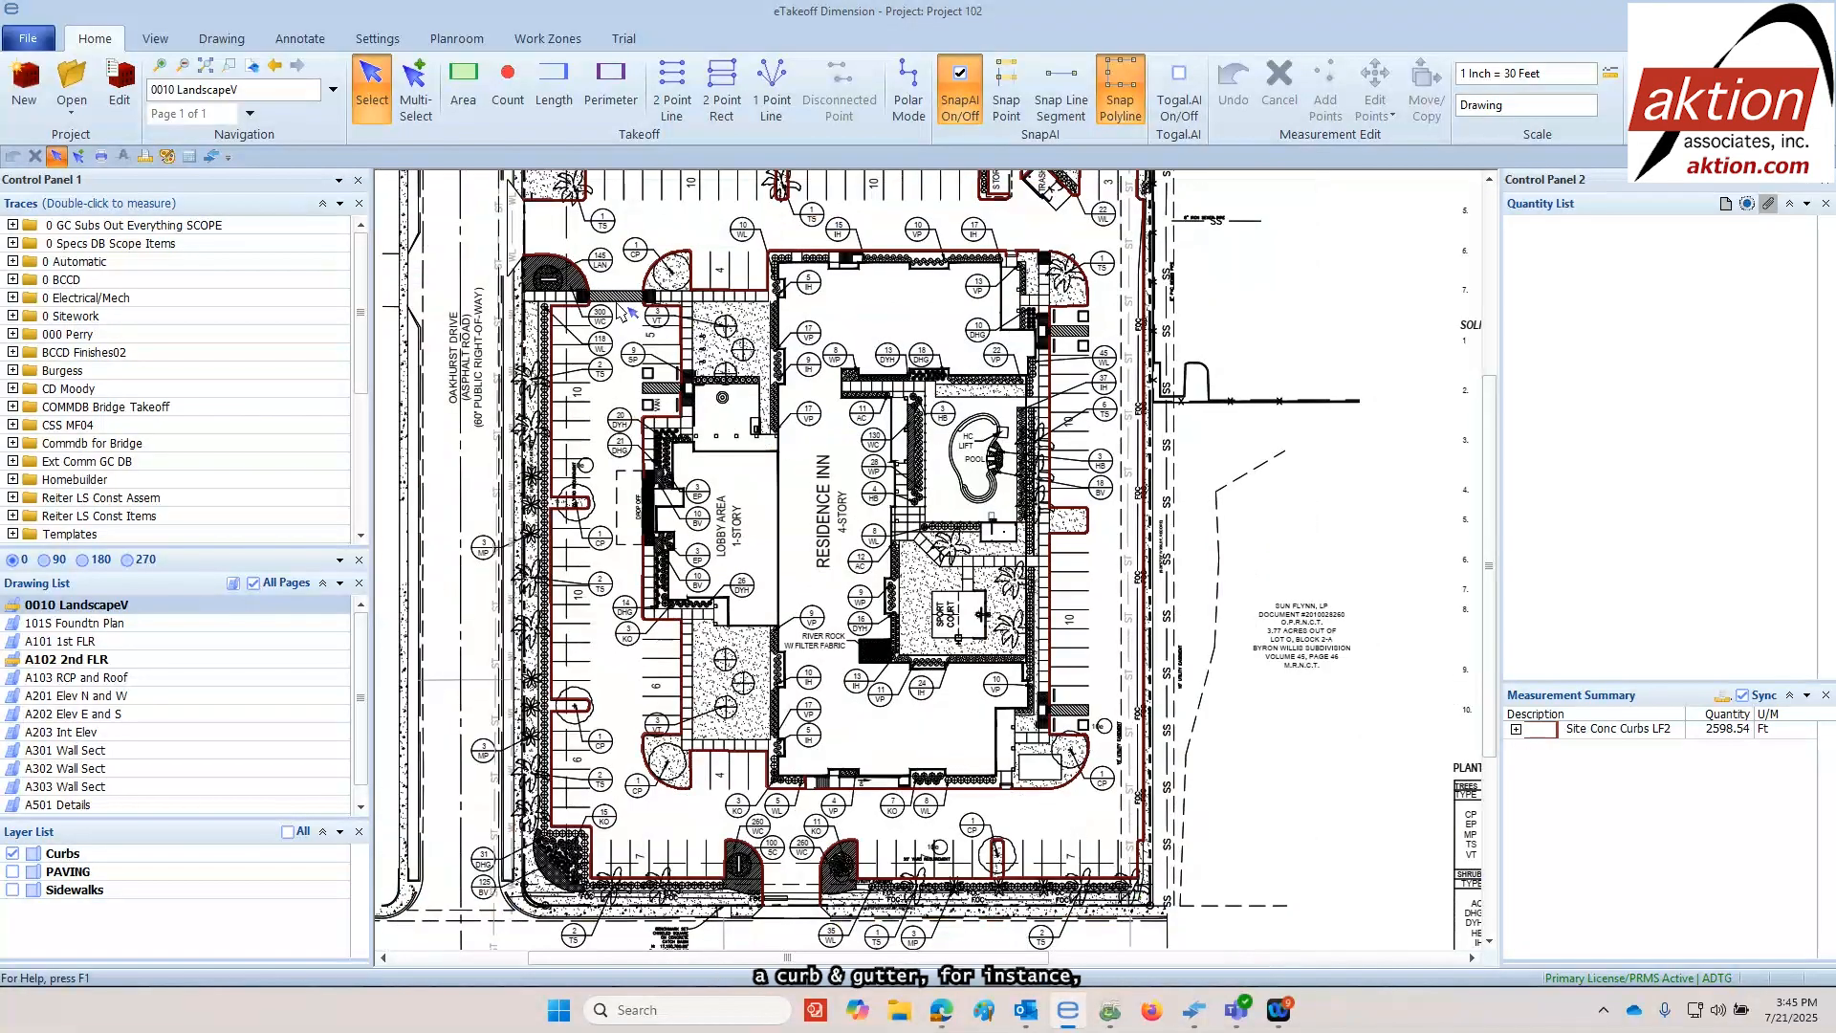
{"action": "scroll", "coordinate": [762, 291], "scroll_direction": "down", "scroll_amount": 1}
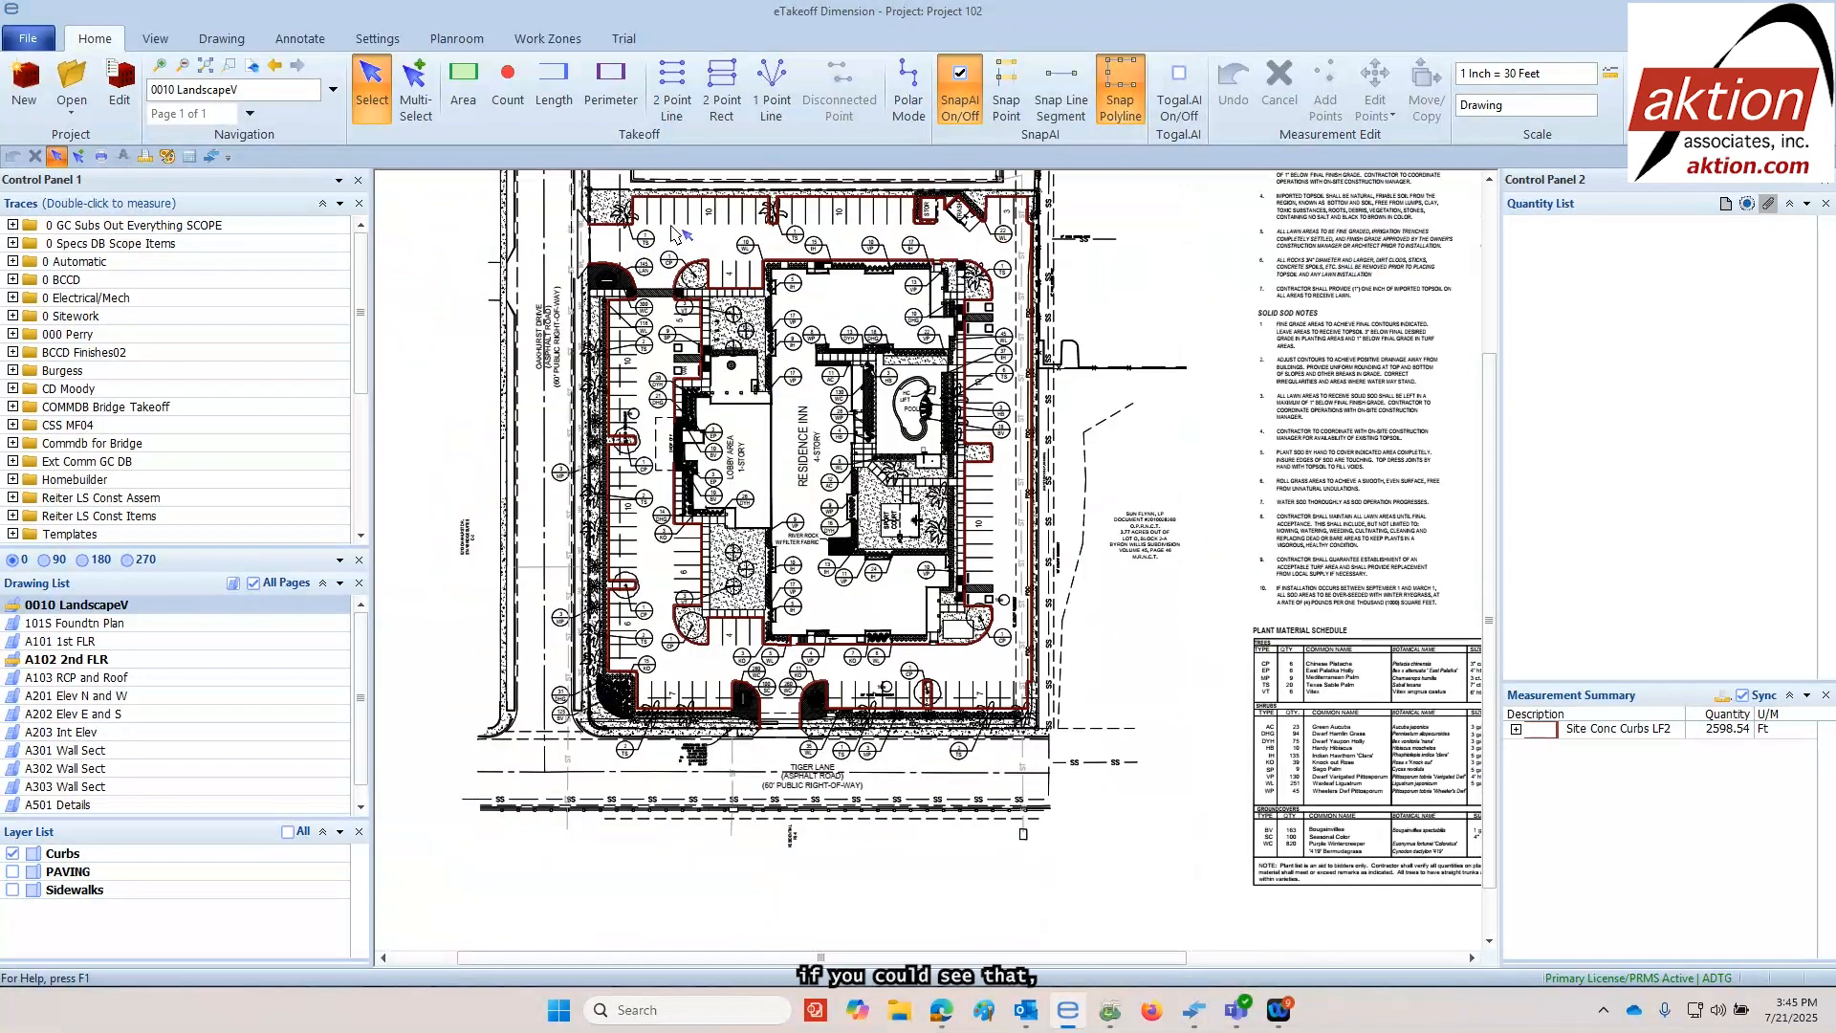
{"action": "scroll", "coordinate": [794, 514], "scroll_direction": "up", "scroll_amount": 1}
{"action": "left_click_drag", "start_coordinate": [827, 602], "coordinate": [831, 638]}
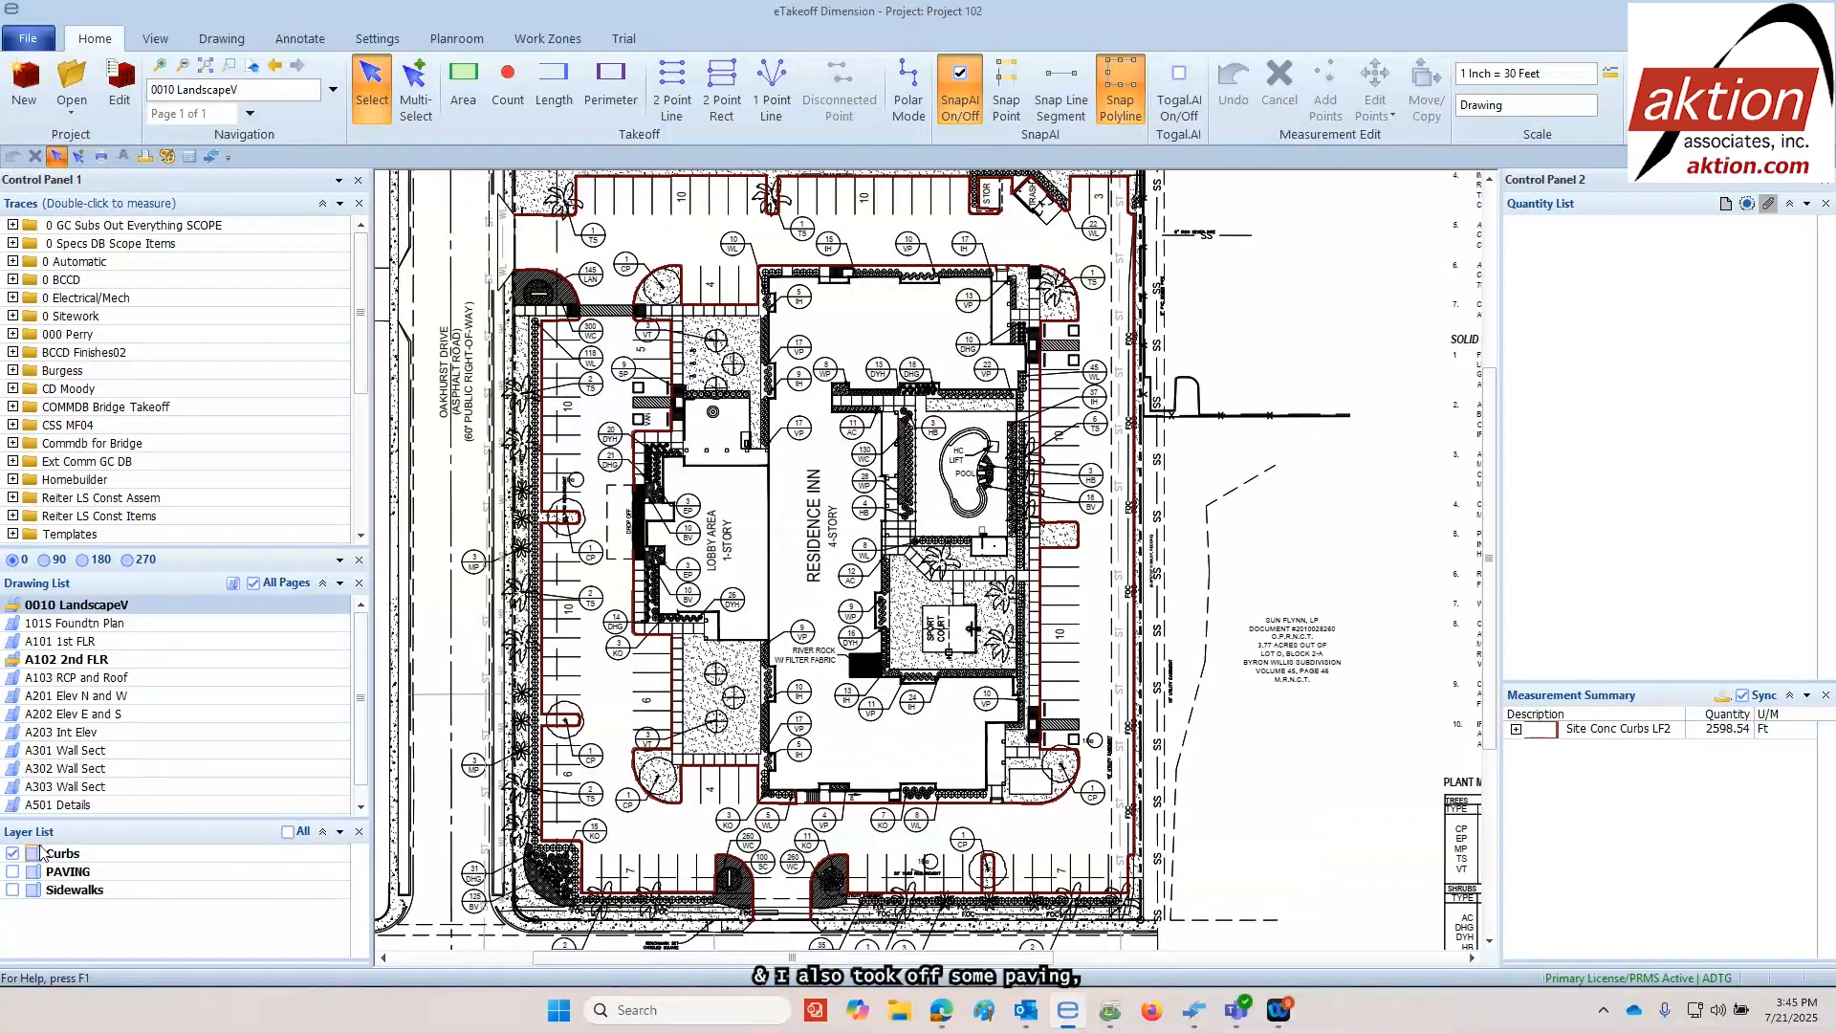
{"action": "left_click", "coordinate": [12, 872]}
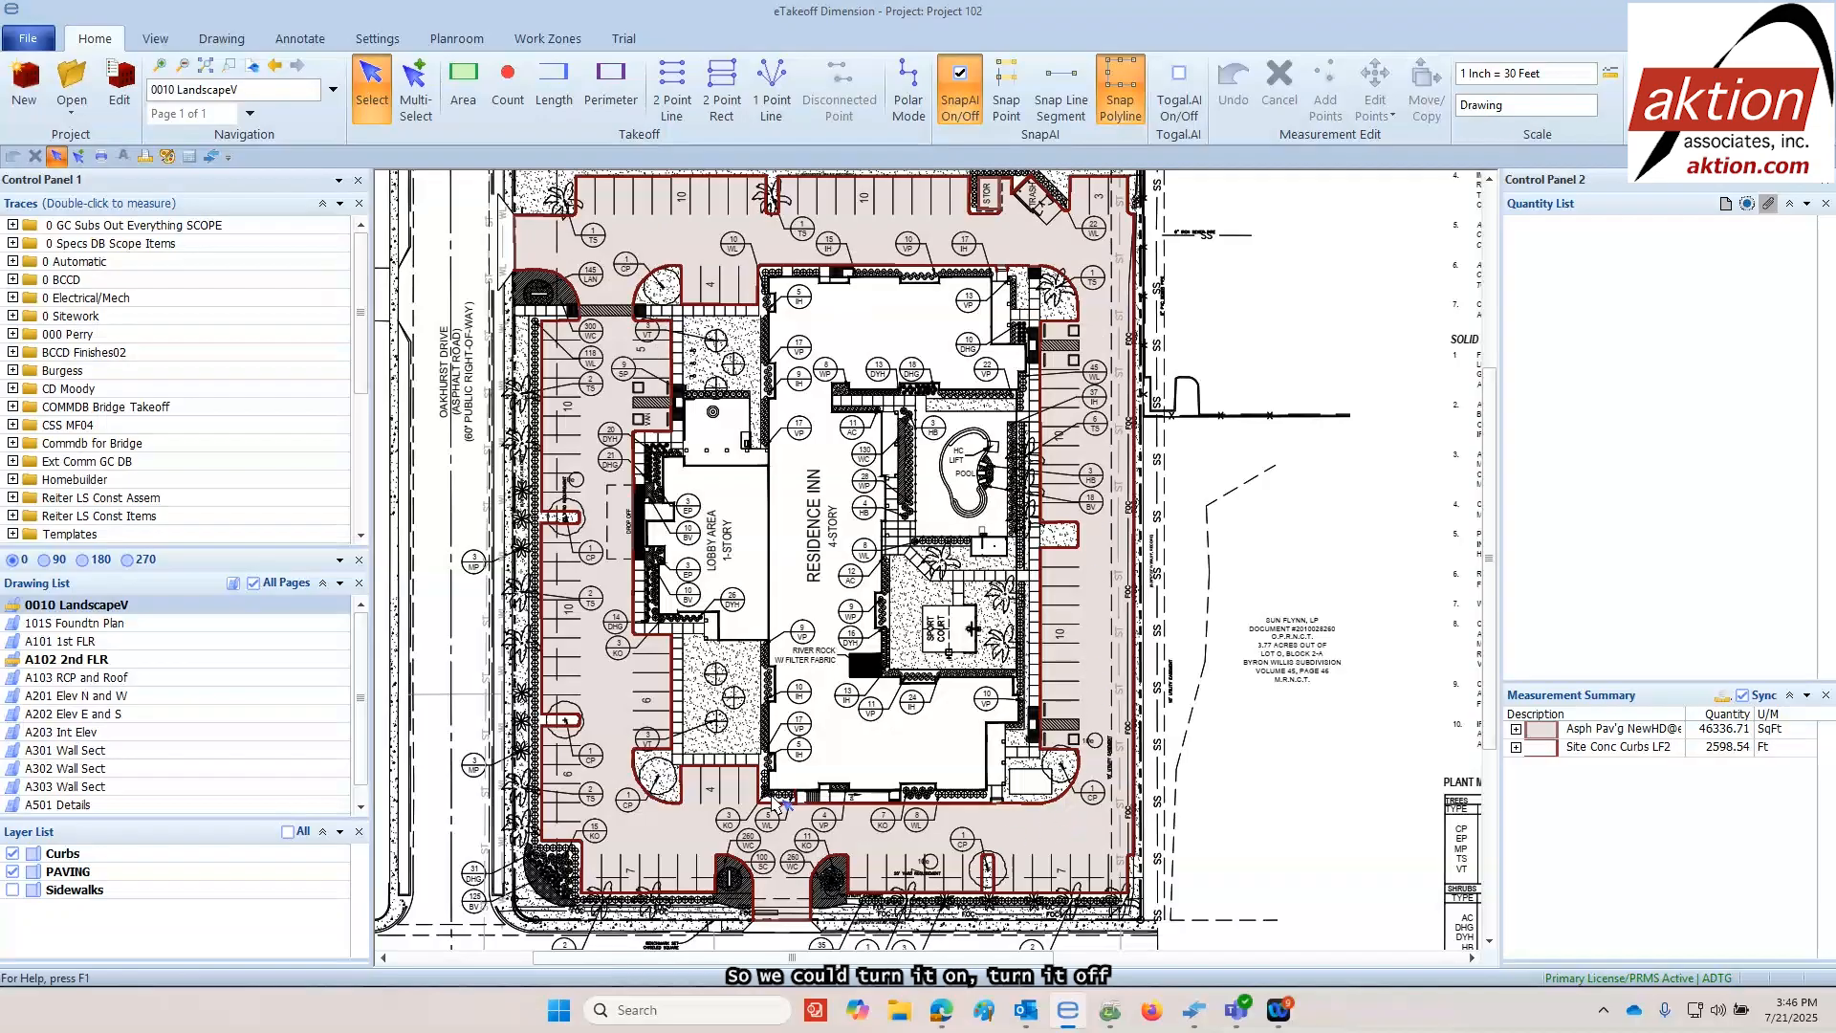
{"action": "left_click", "coordinate": [12, 893]}
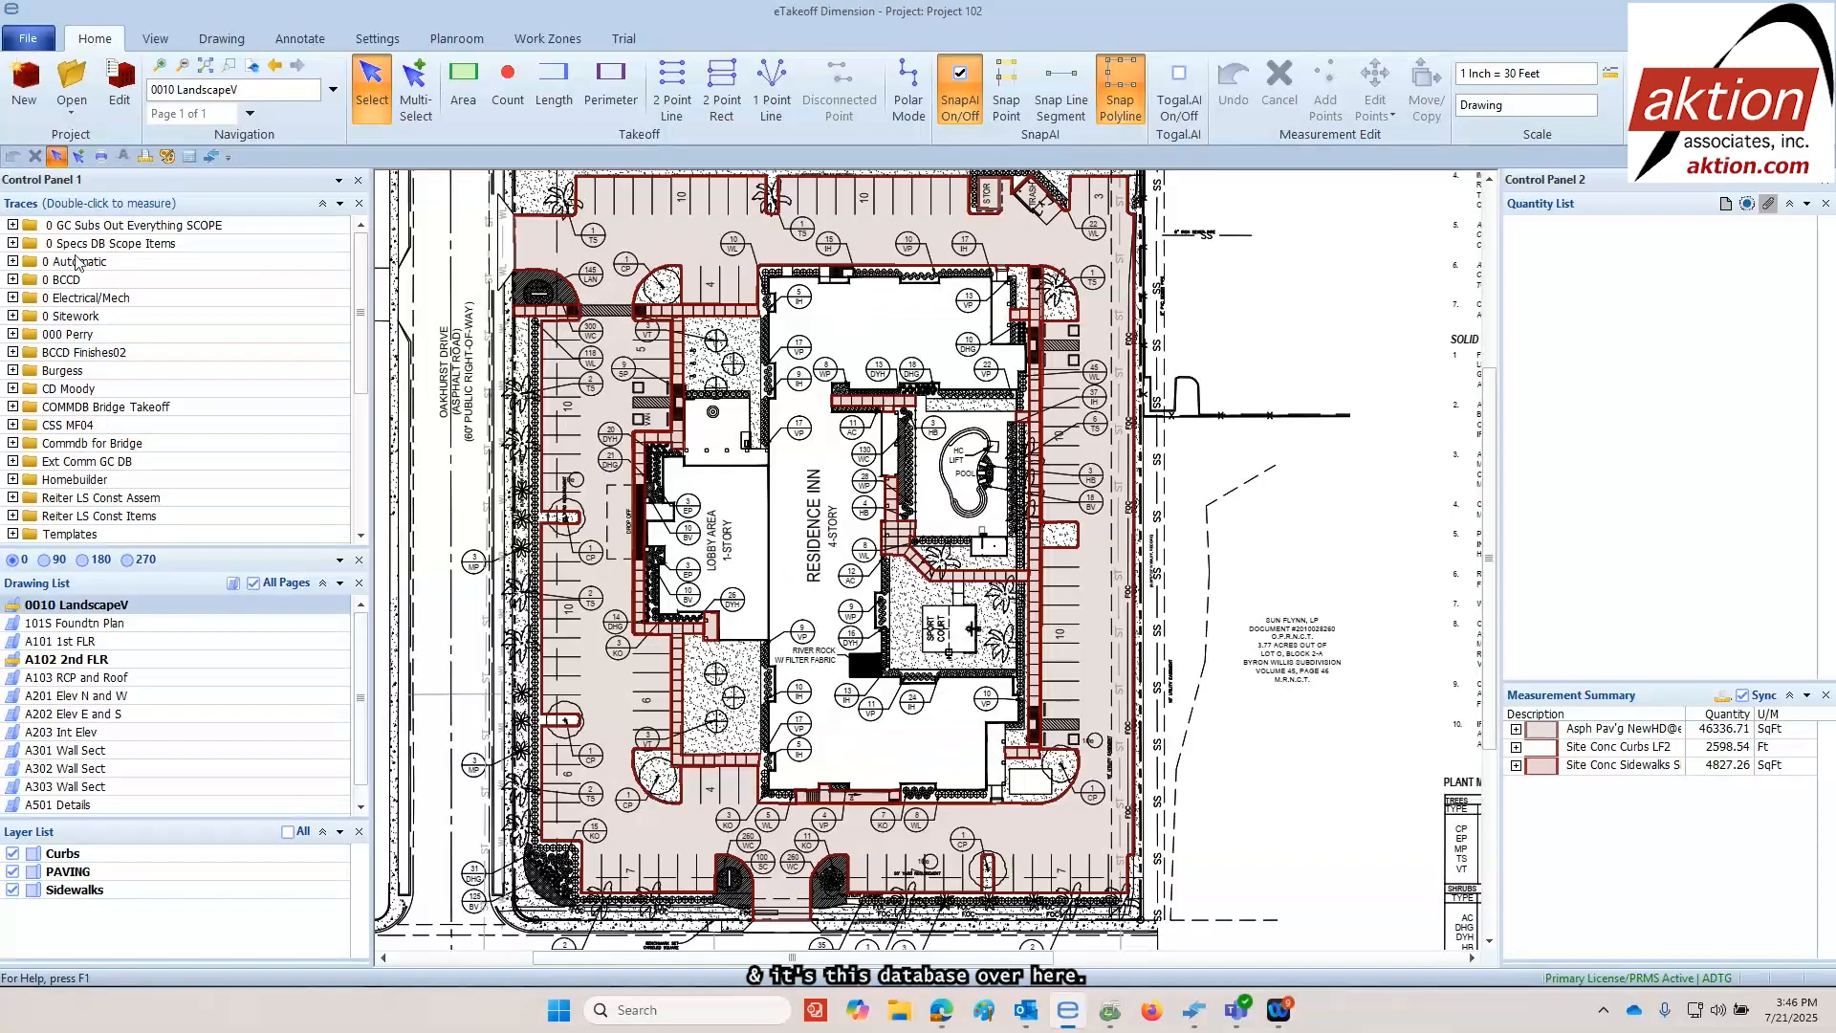
Take off the whole Residence Inn building footprint with the Slab on Grade 4" SF2 trace from 0 Specs DB Scope Items, 03 Concrete, and end the measurement
{"action": "left_click", "coordinate": [11, 244]}
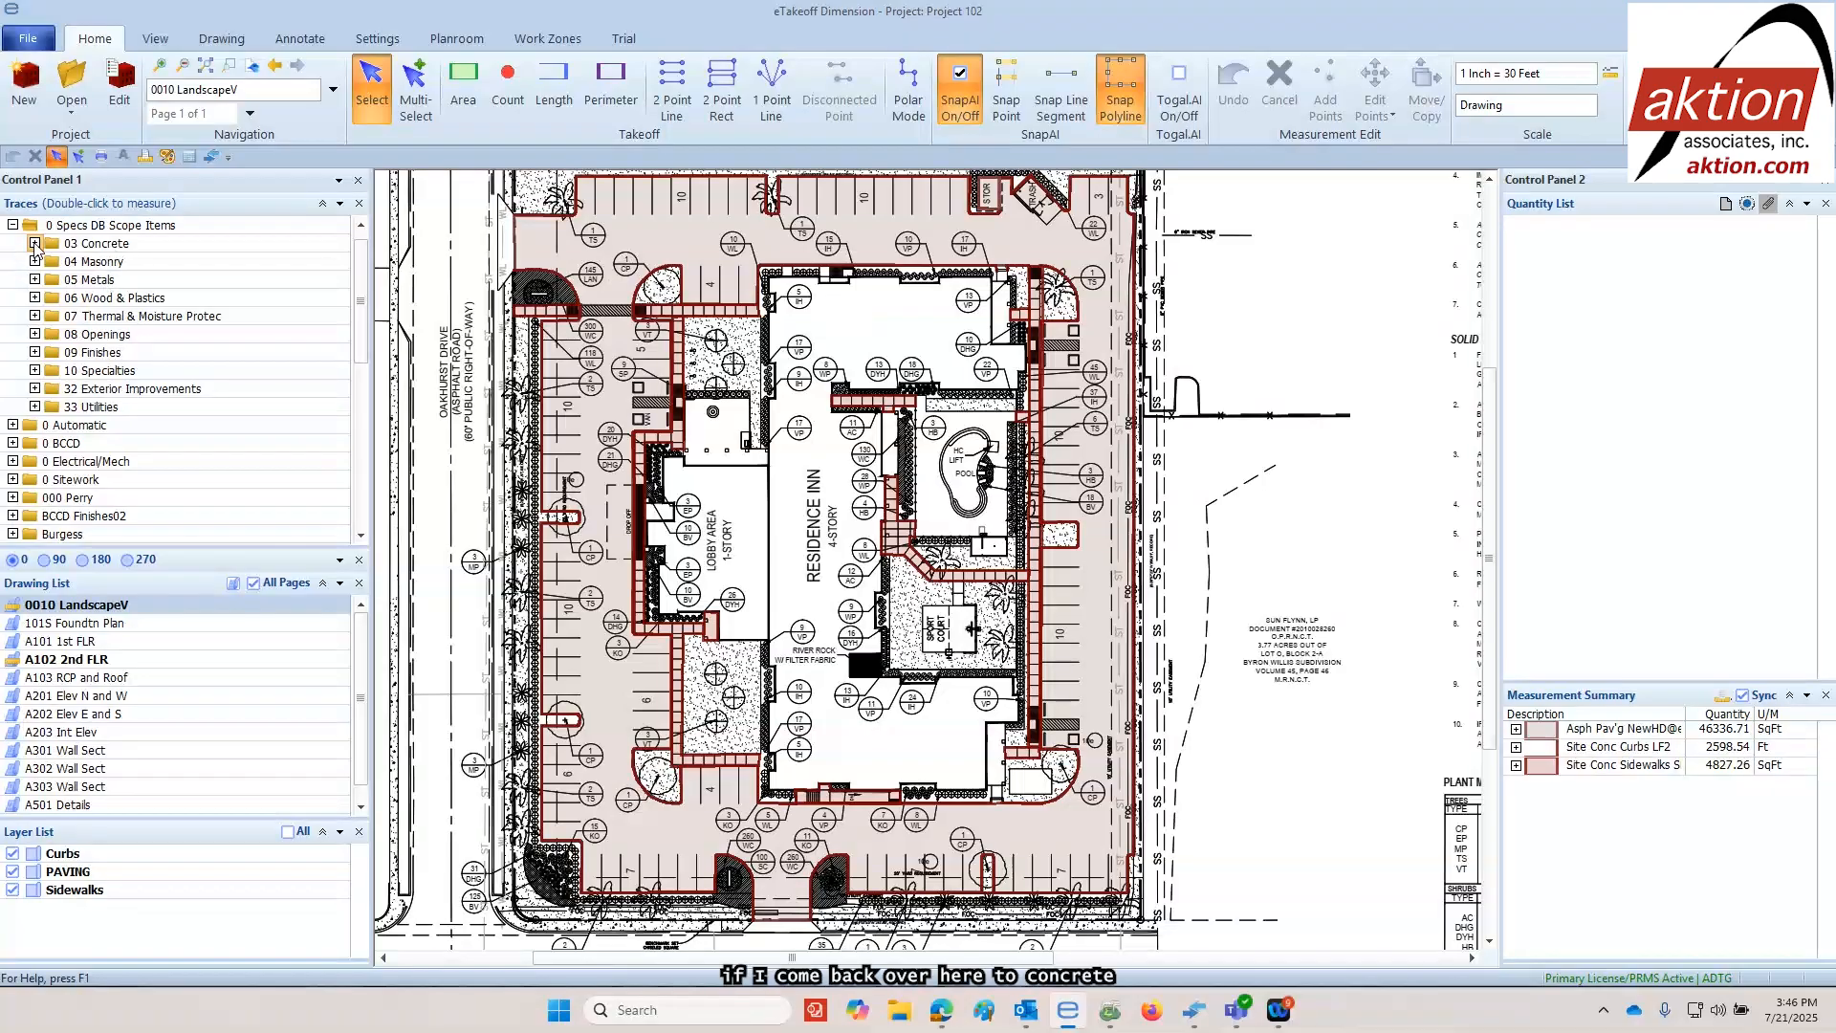
{"action": "left_click", "coordinate": [34, 244]}
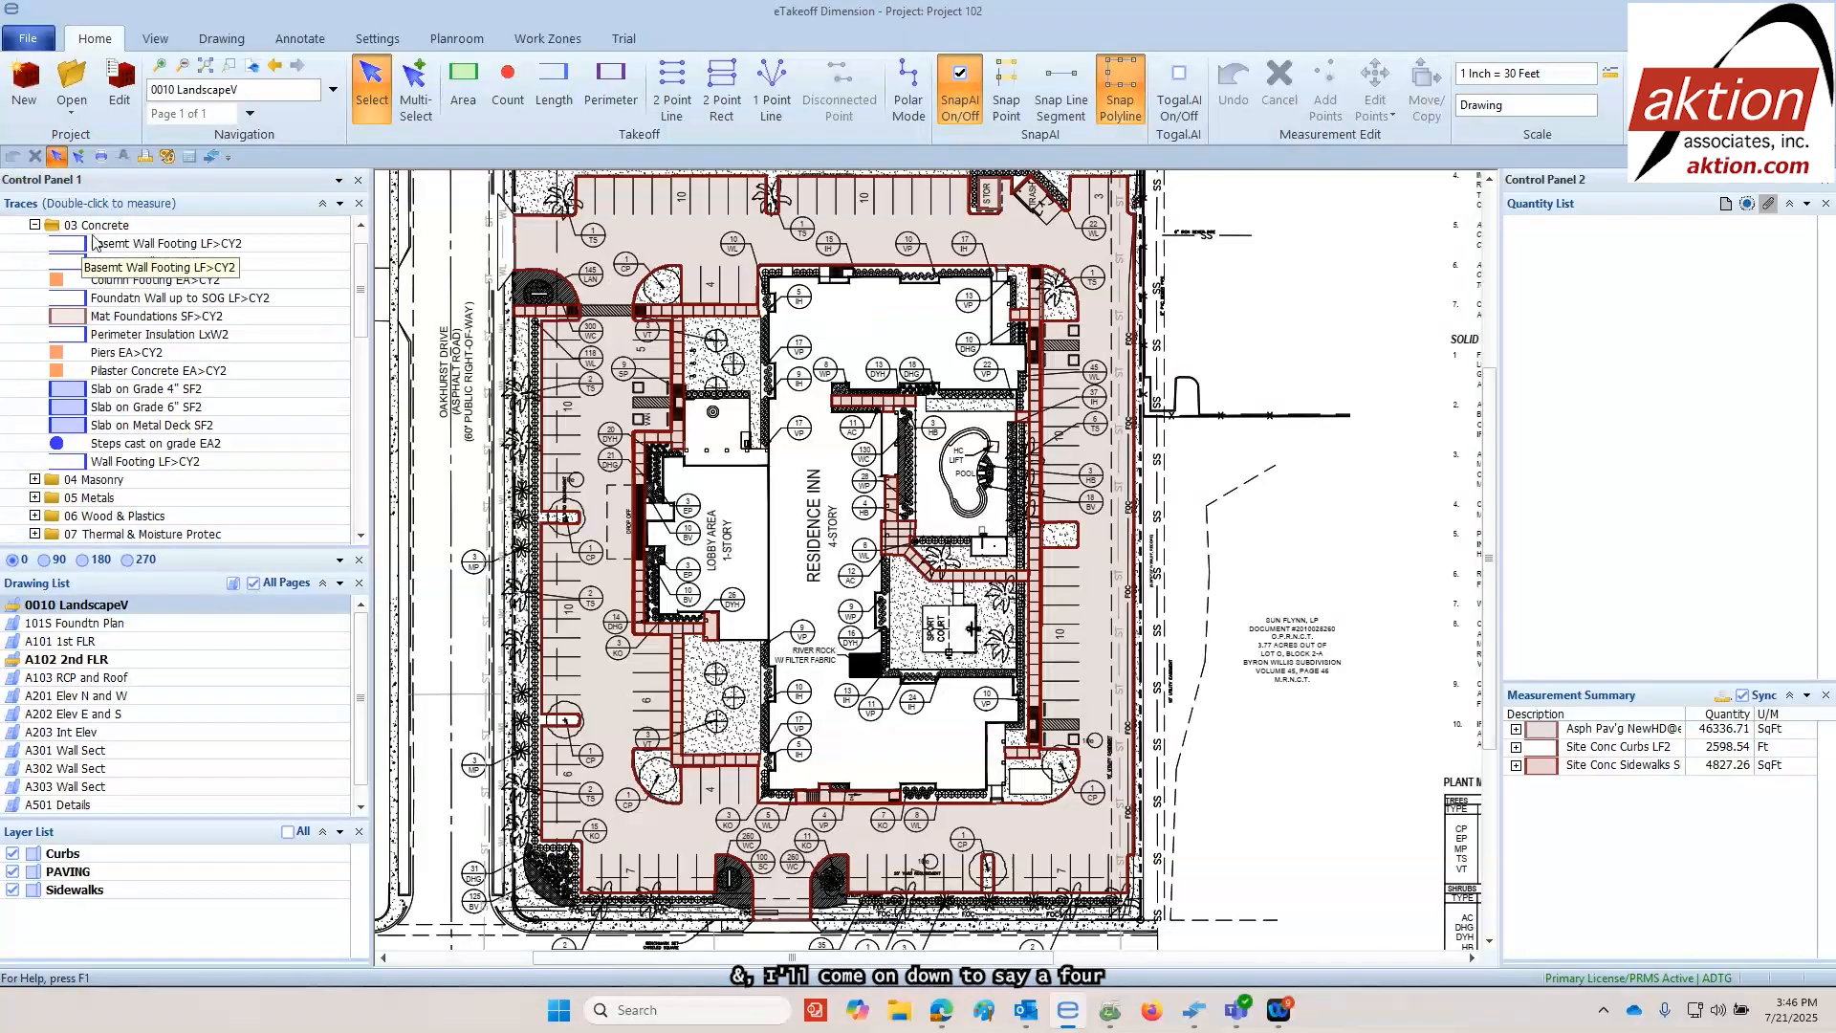
{"action": "double_click", "coordinate": [119, 392]}
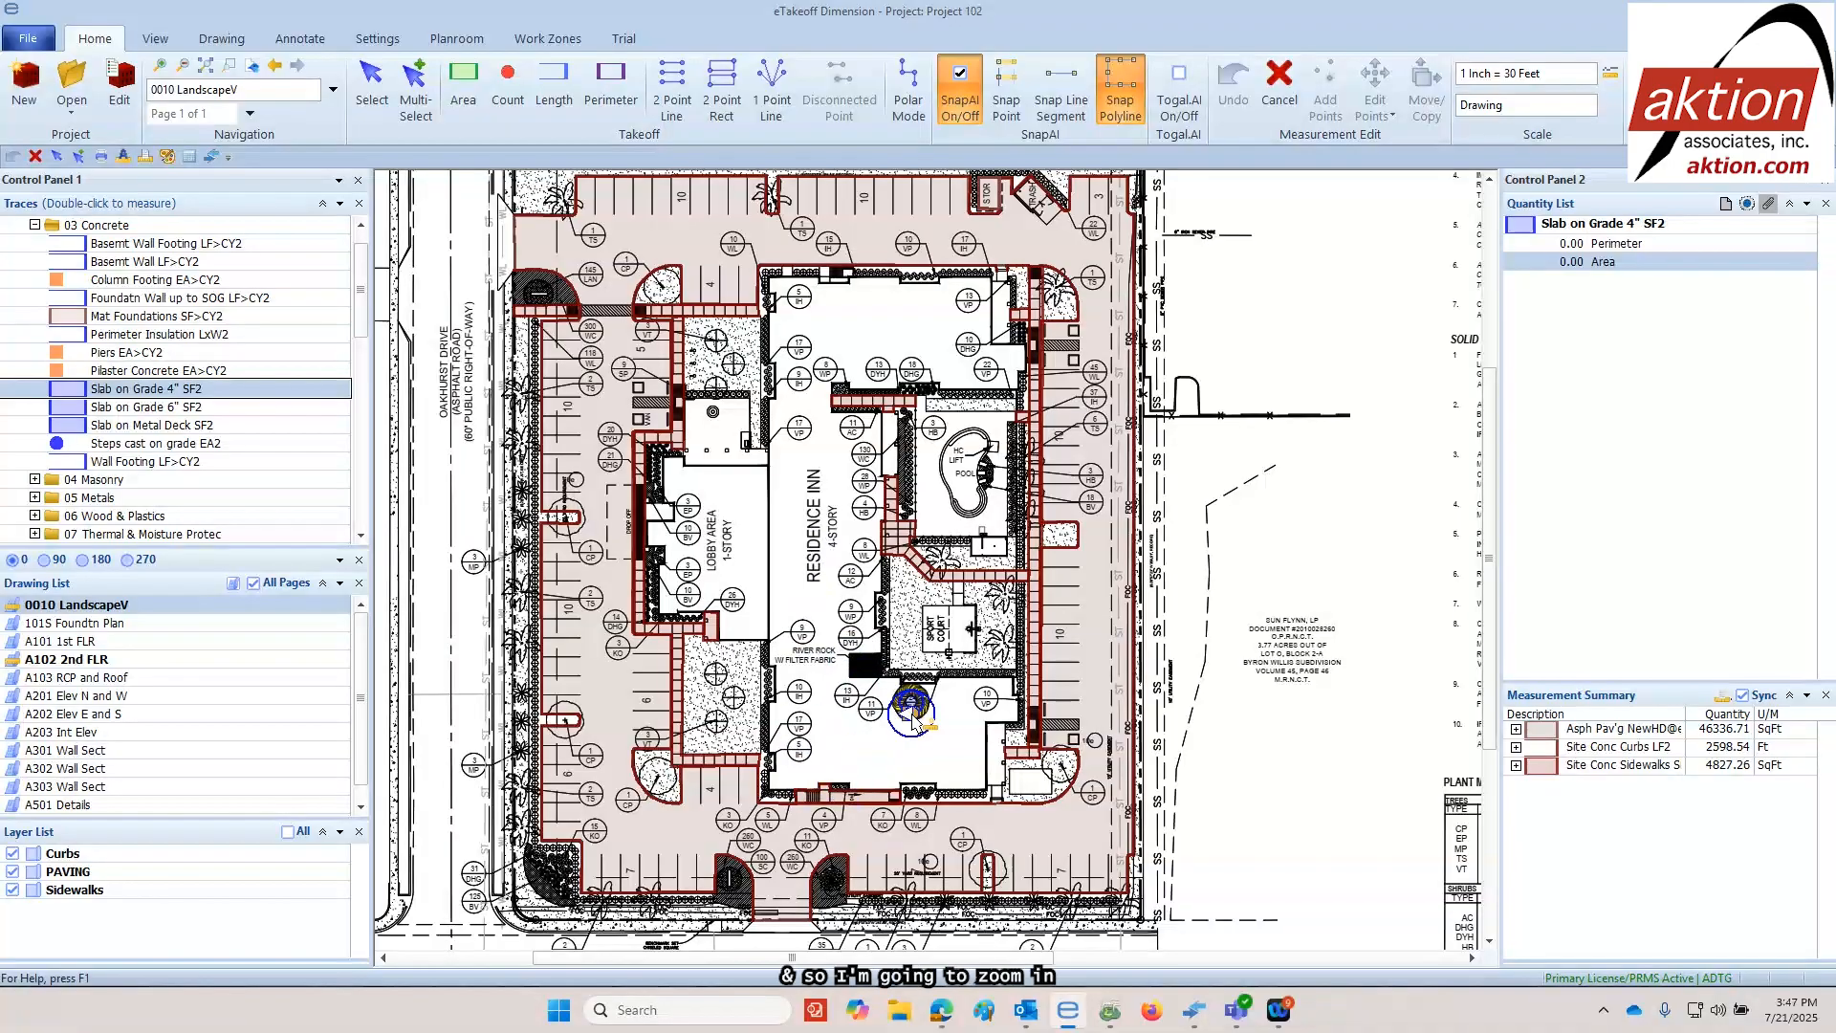
{"action": "scroll", "coordinate": [870, 766], "scroll_direction": "up", "scroll_amount": 5}
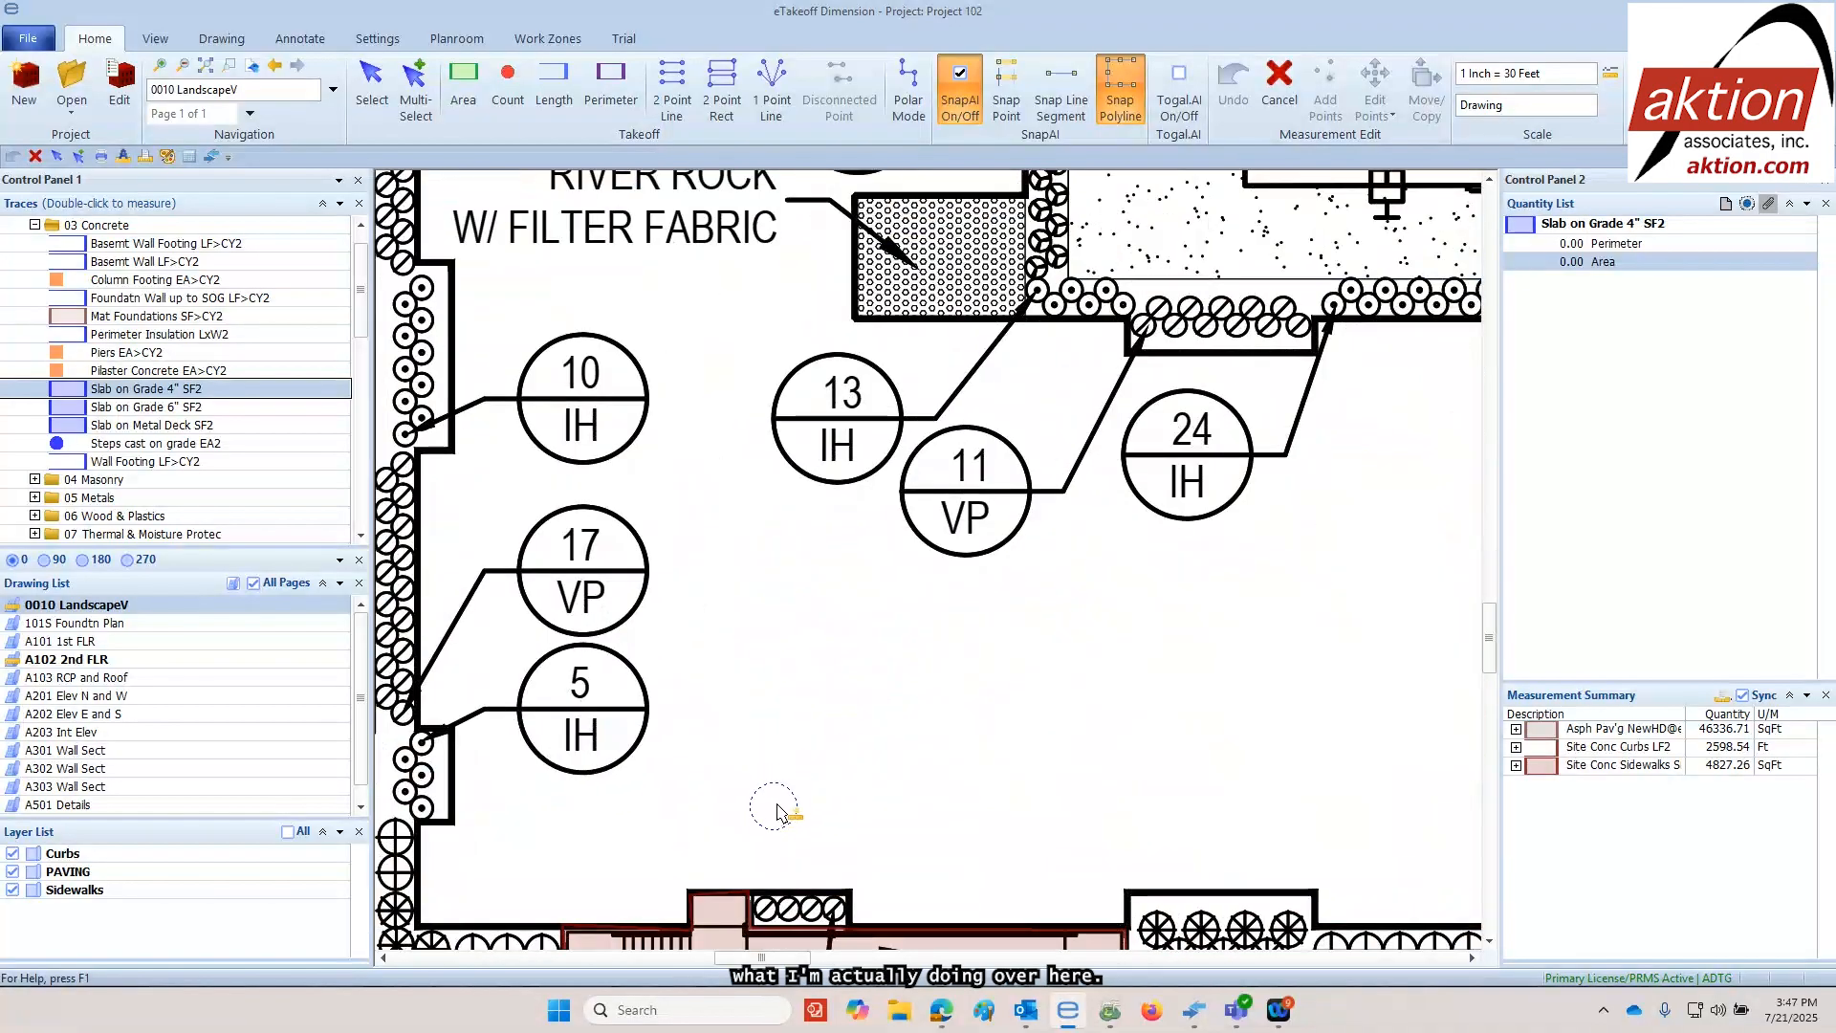
{"action": "left_click_drag", "start_coordinate": [770, 663], "coordinate": [911, 529]}
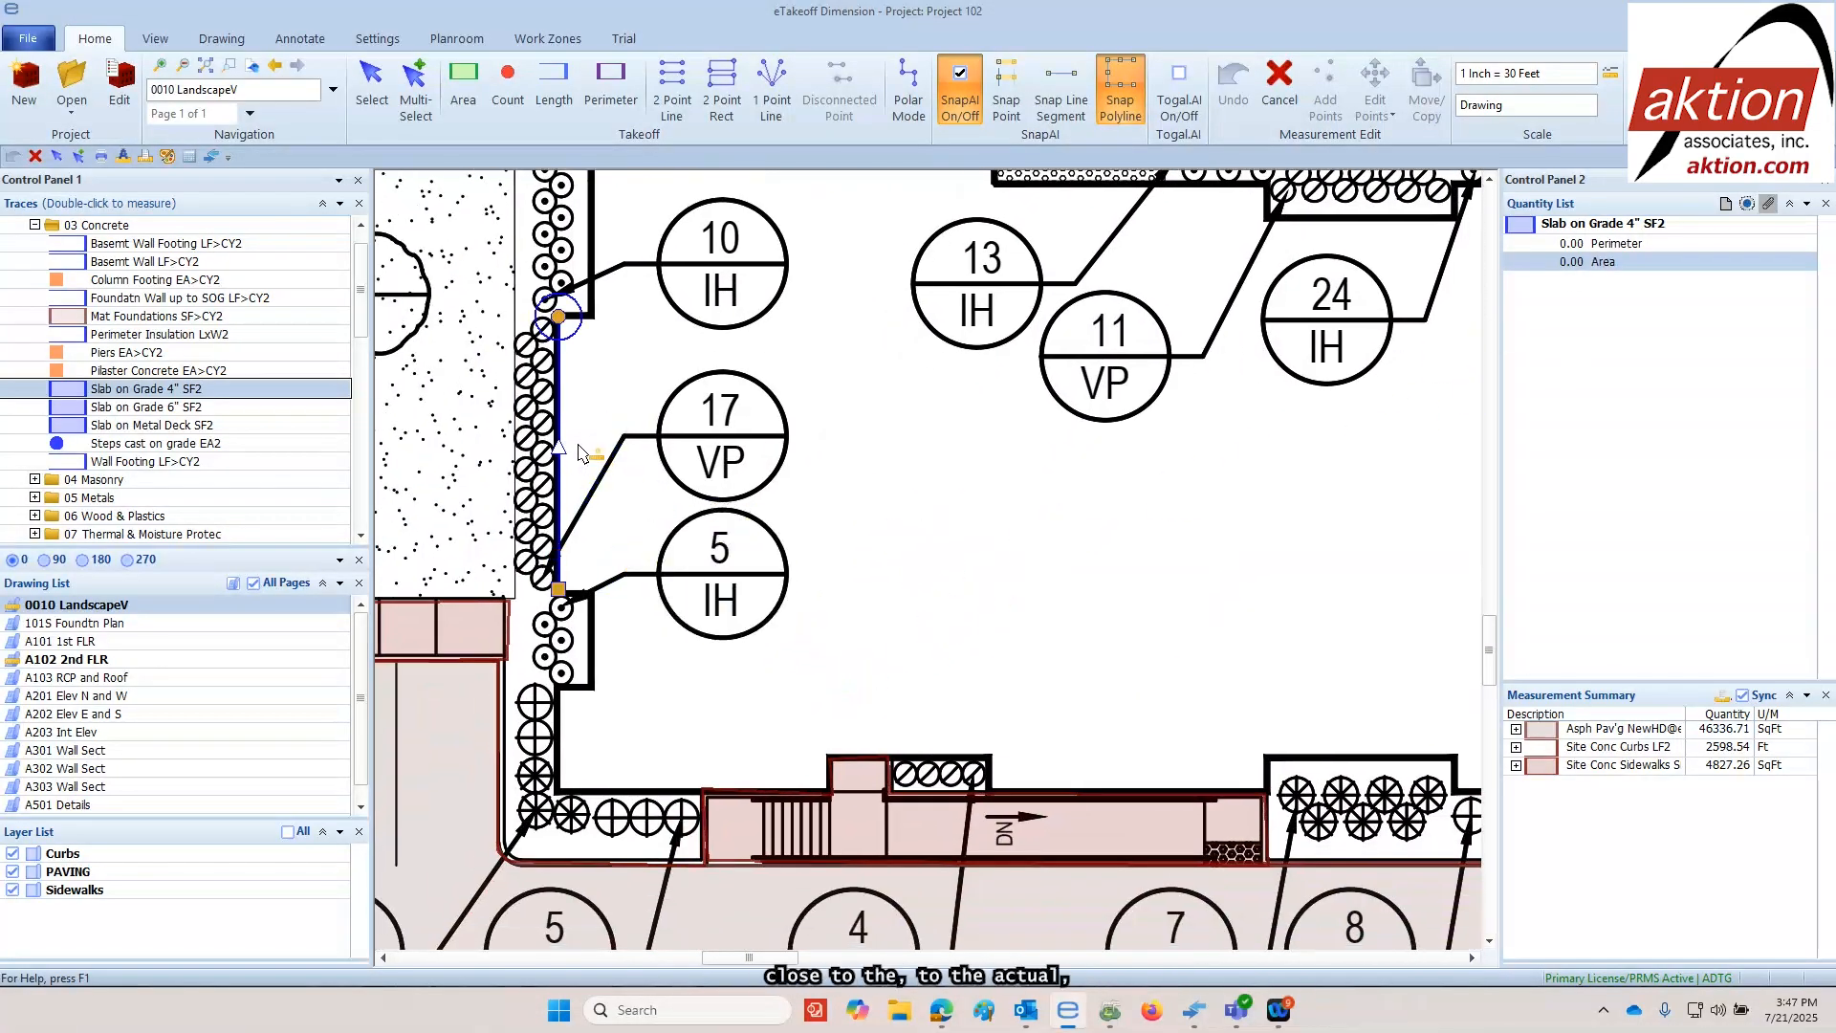
{"action": "scroll", "coordinate": [572, 442], "scroll_direction": "up", "scroll_amount": 2}
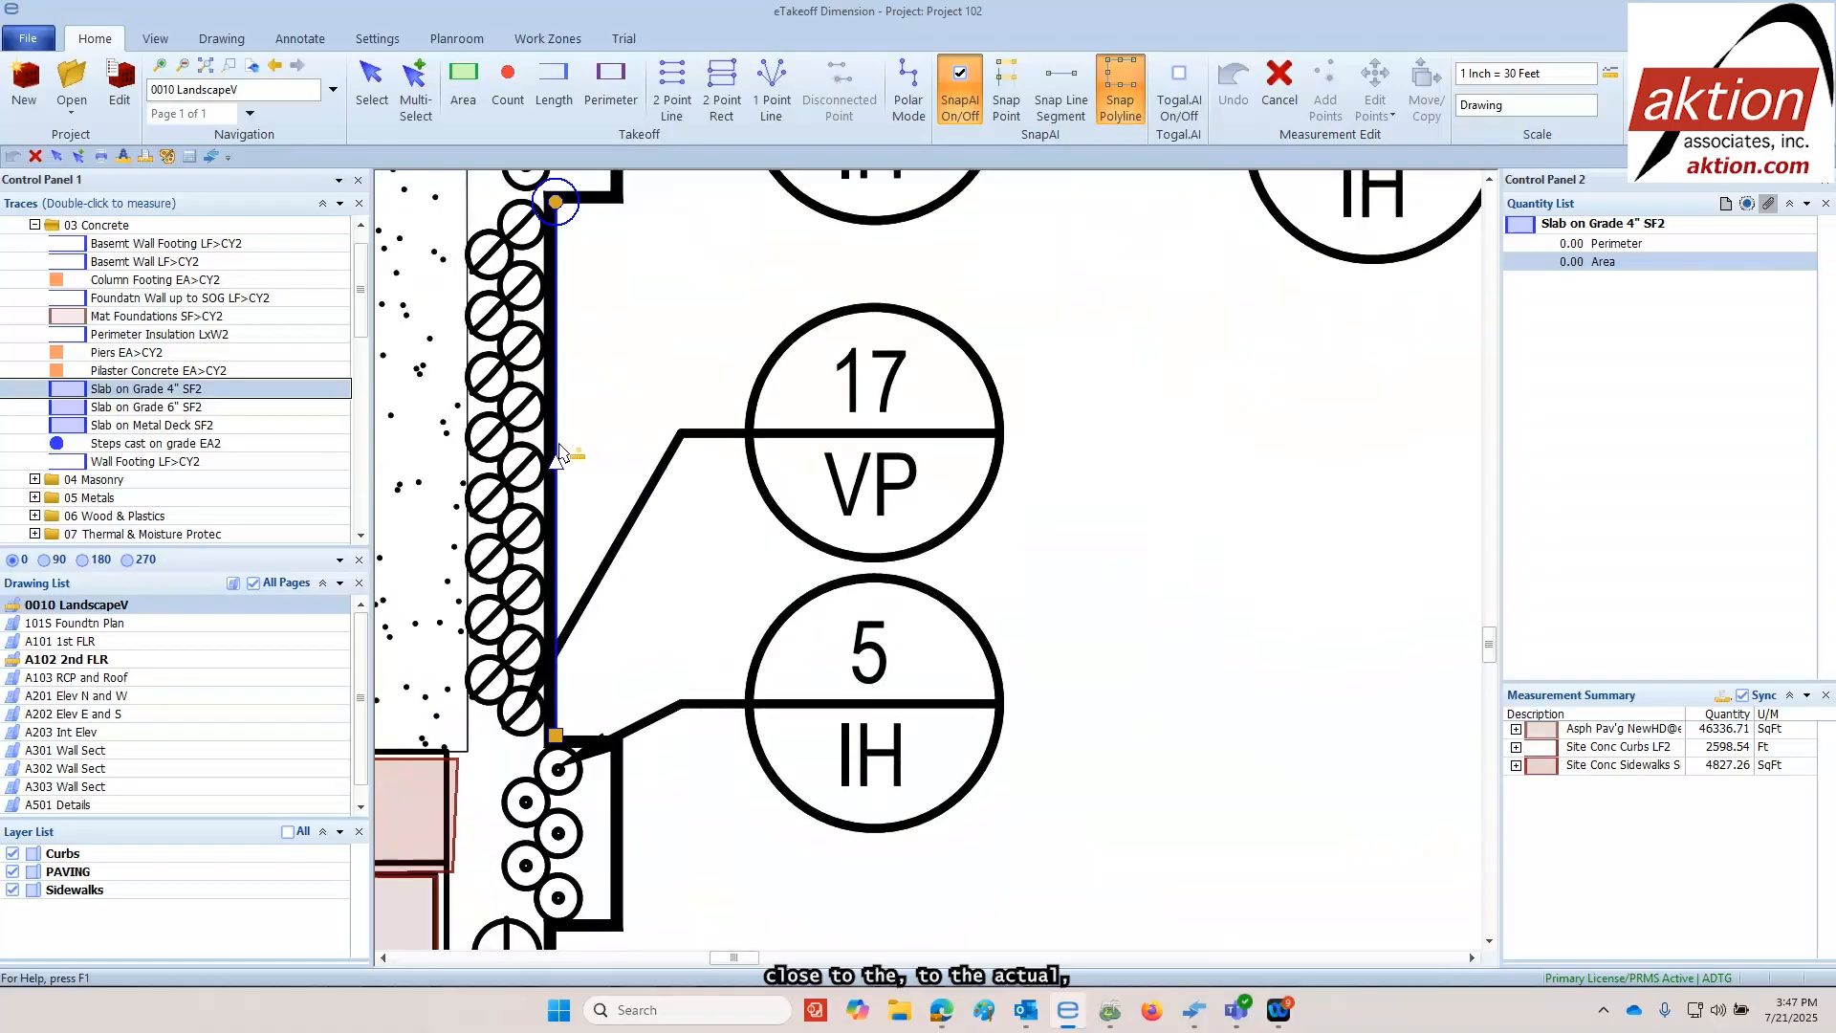
{"action": "left_click", "coordinate": [638, 445]}
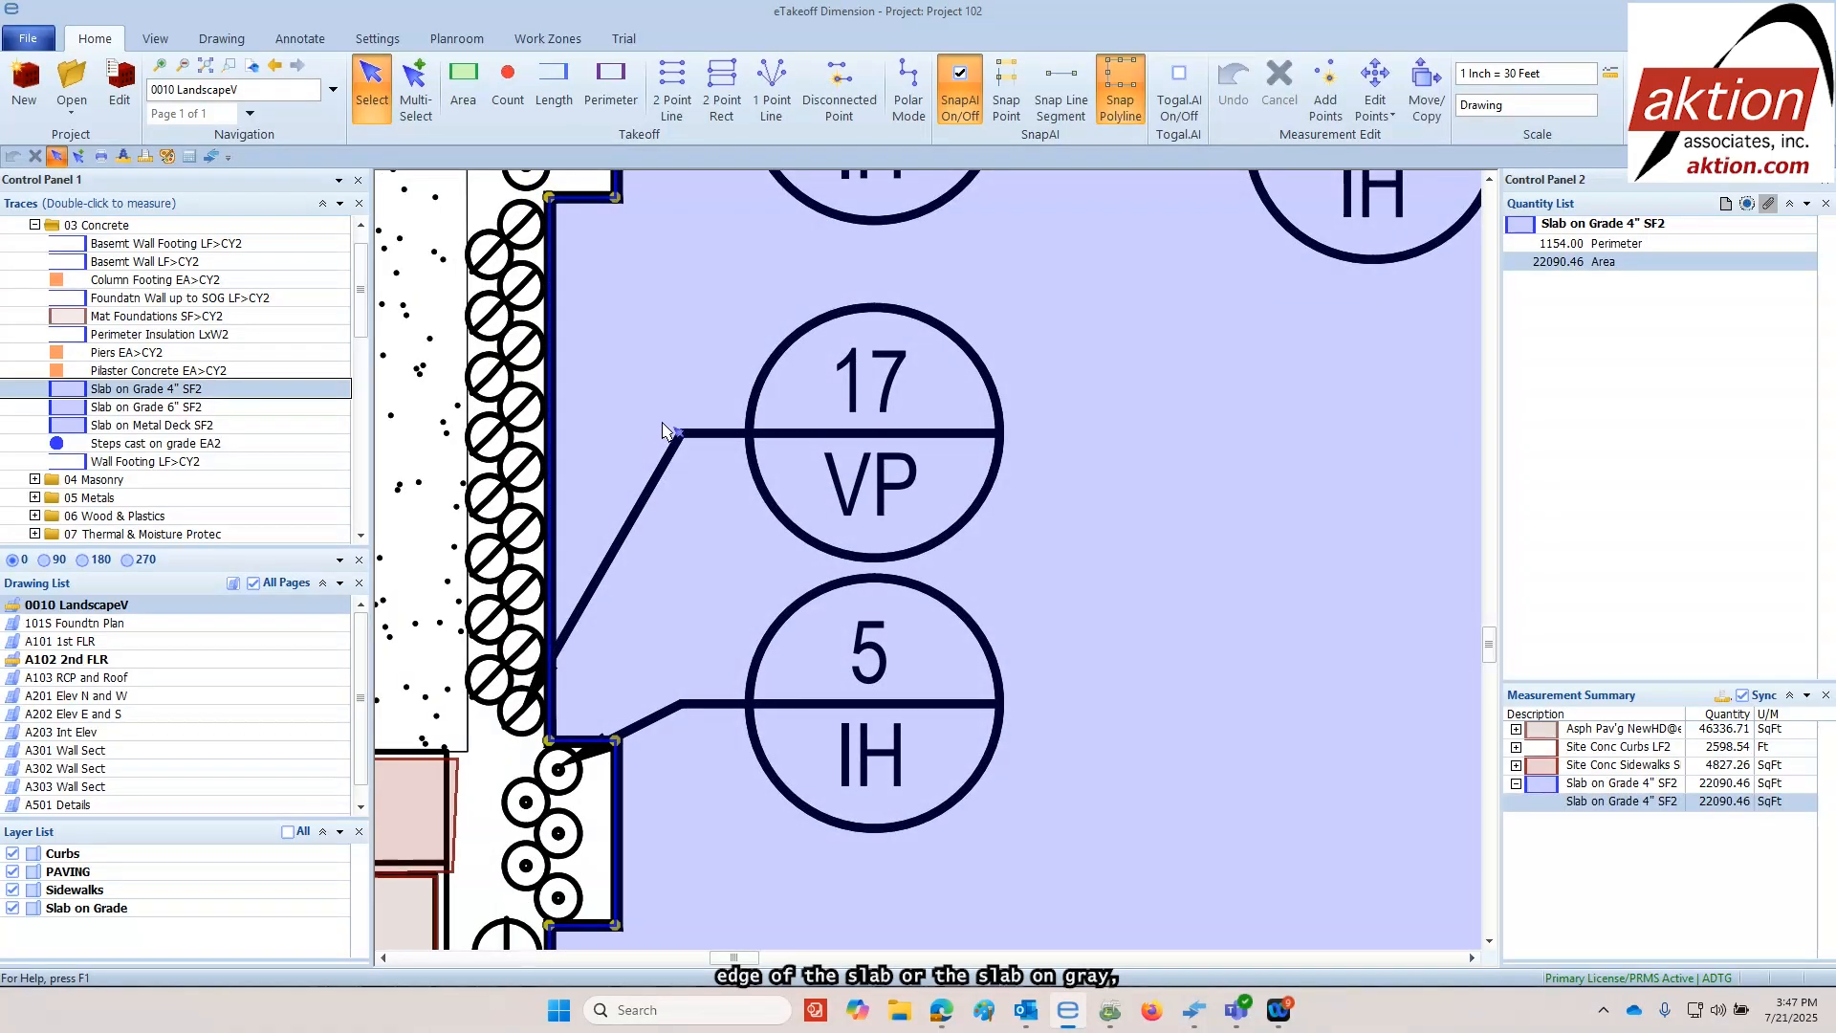
{"action": "scroll", "coordinate": [1061, 470], "scroll_direction": "down", "scroll_amount": 4}
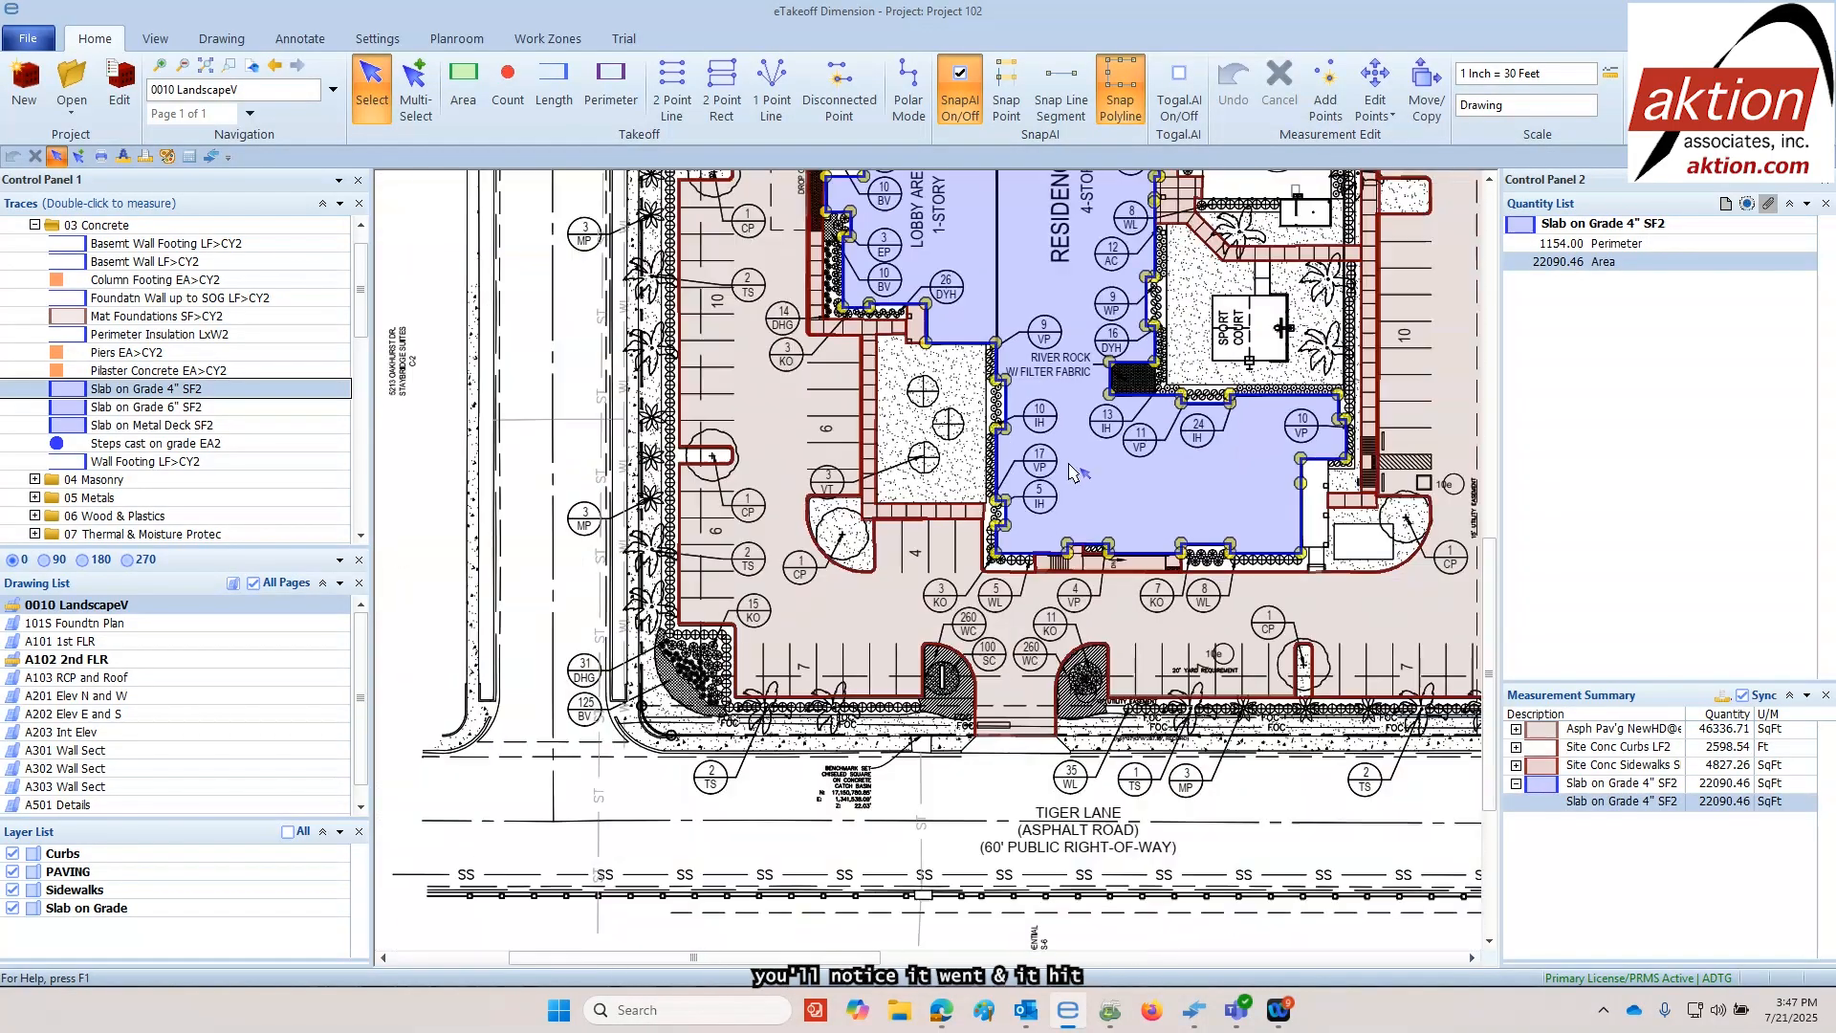
{"action": "scroll", "coordinate": [834, 539], "scroll_direction": "up", "scroll_amount": 1}
{"action": "mouse_move", "coordinate": [834, 538]}
{"action": "left_mouse_down"}
{"action": "mouse_move", "coordinate": [689, 620]}
{"action": "mouse_move", "coordinate": [607, 728]}
{"action": "left_mouse_up"}
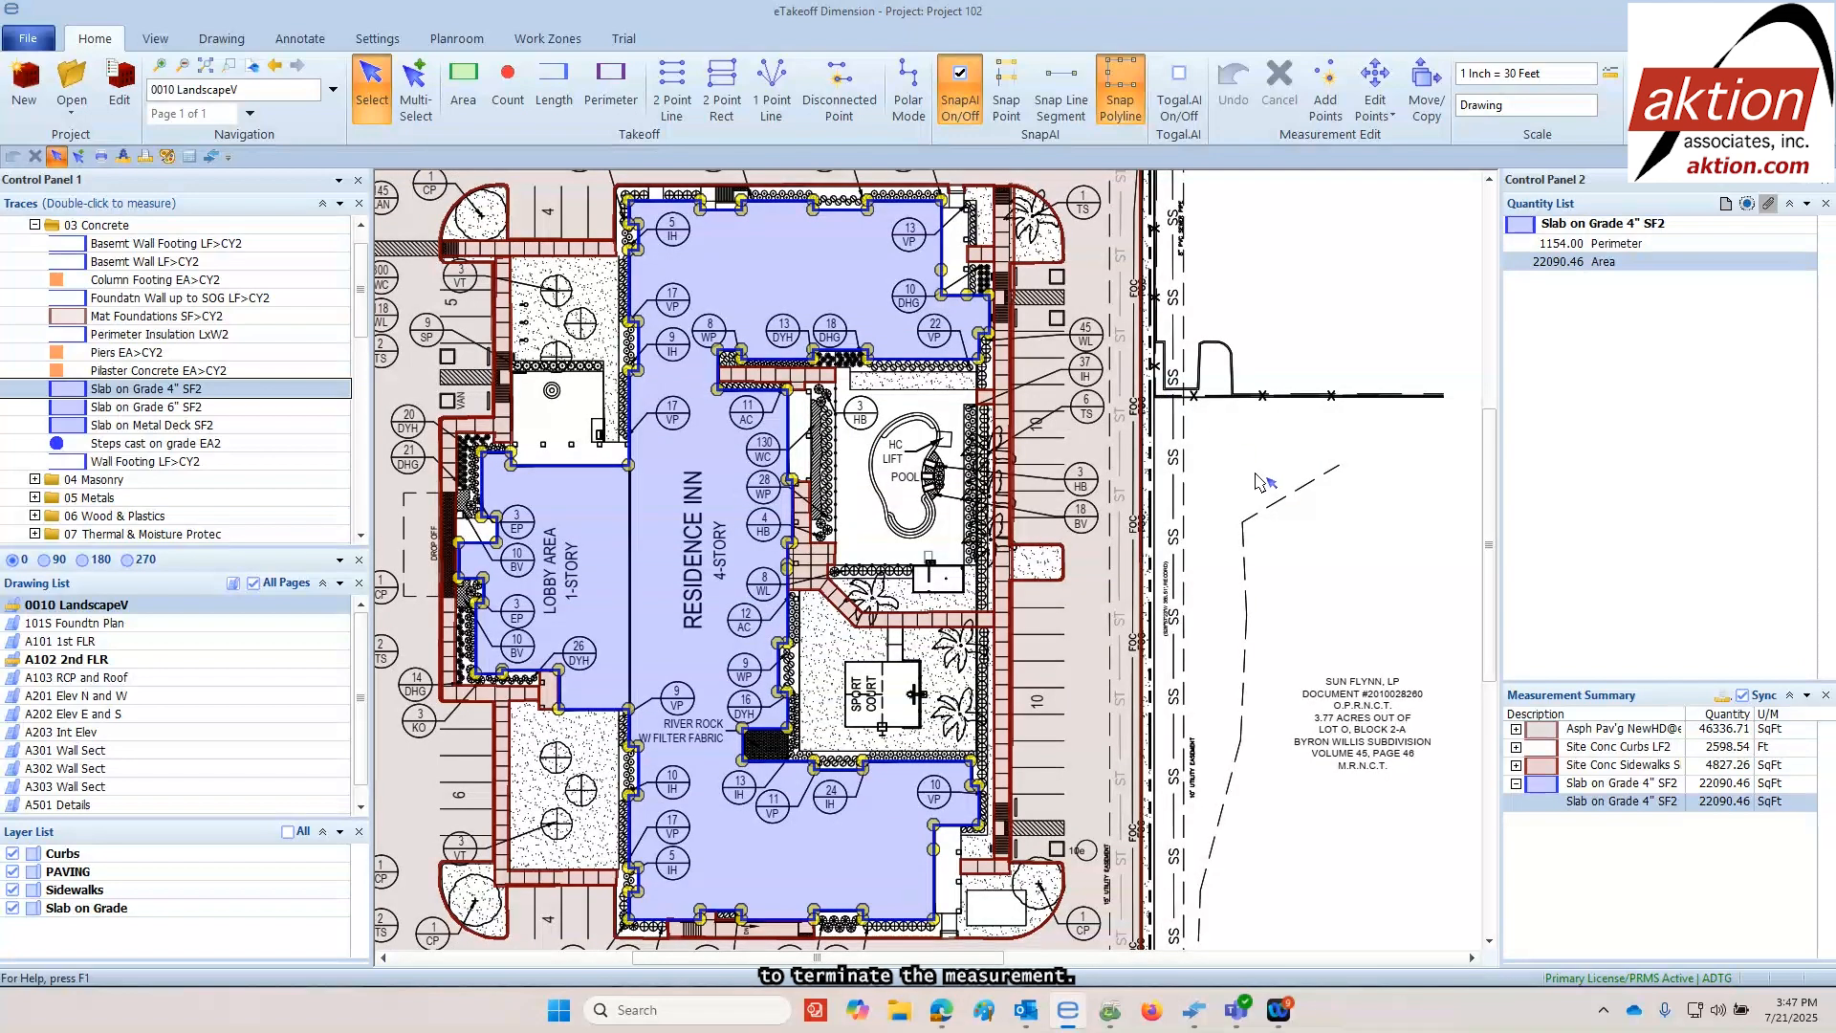
{"action": "left_click", "coordinate": [1238, 473]}
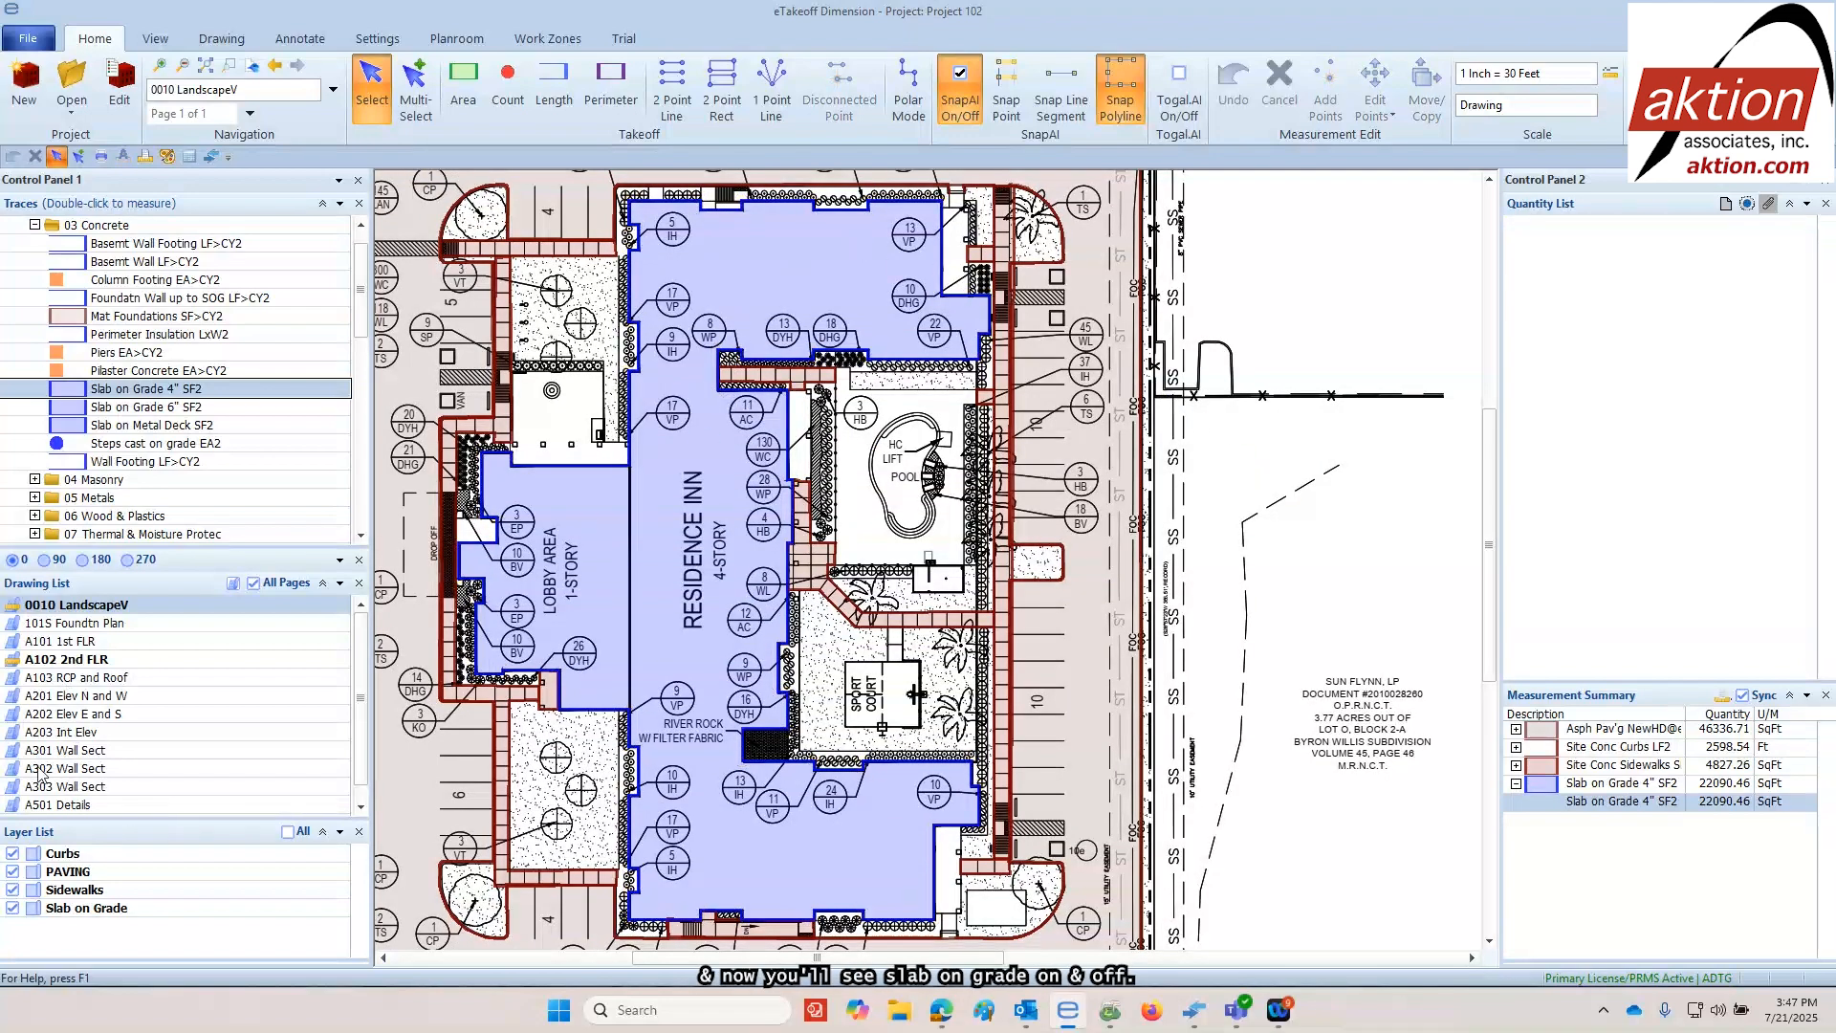
Toggle the visibility of the Slab on Grade layer to check its takeoff, leaving the layer shown
{"action": "left_click", "coordinate": [13, 909]}
{"action": "left_click", "coordinate": [13, 908]}
{"action": "left_click", "coordinate": [13, 908]}
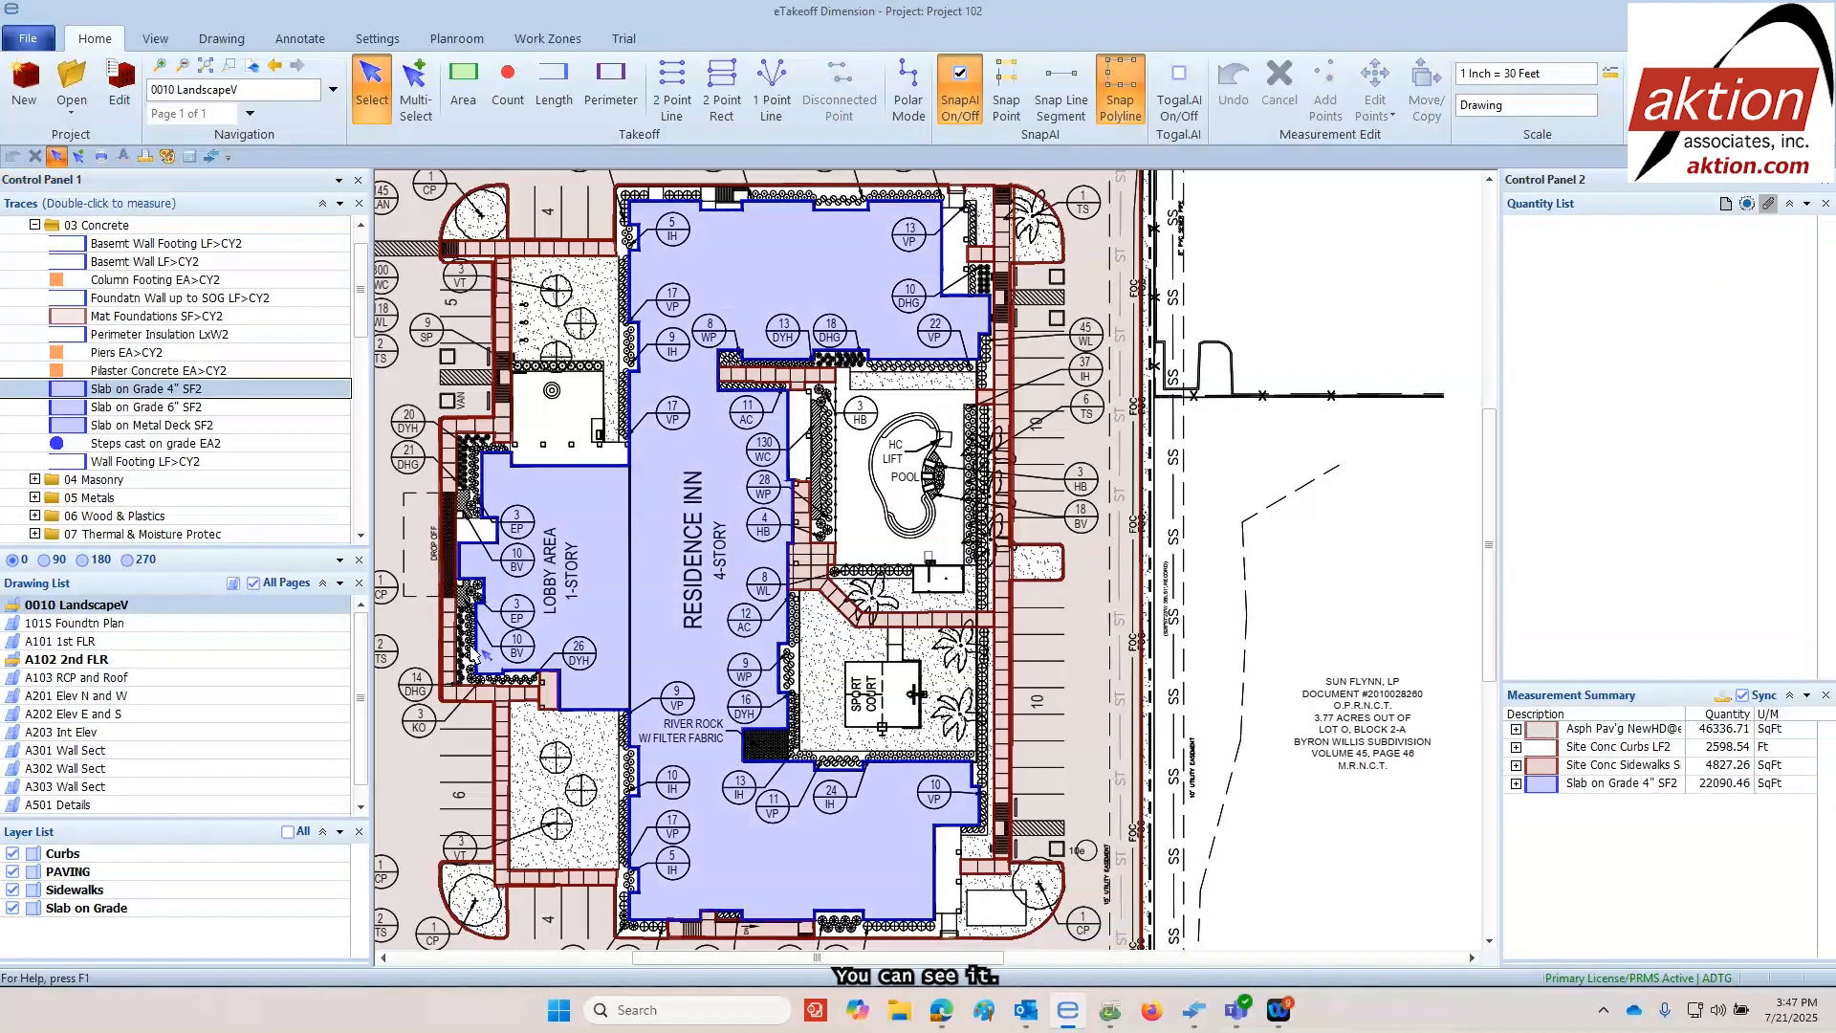
Open the 101S Foundtn Plan drawing and inspect its interior column footings before fitting the whole foundation in view
{"action": "left_click", "coordinate": [83, 627]}
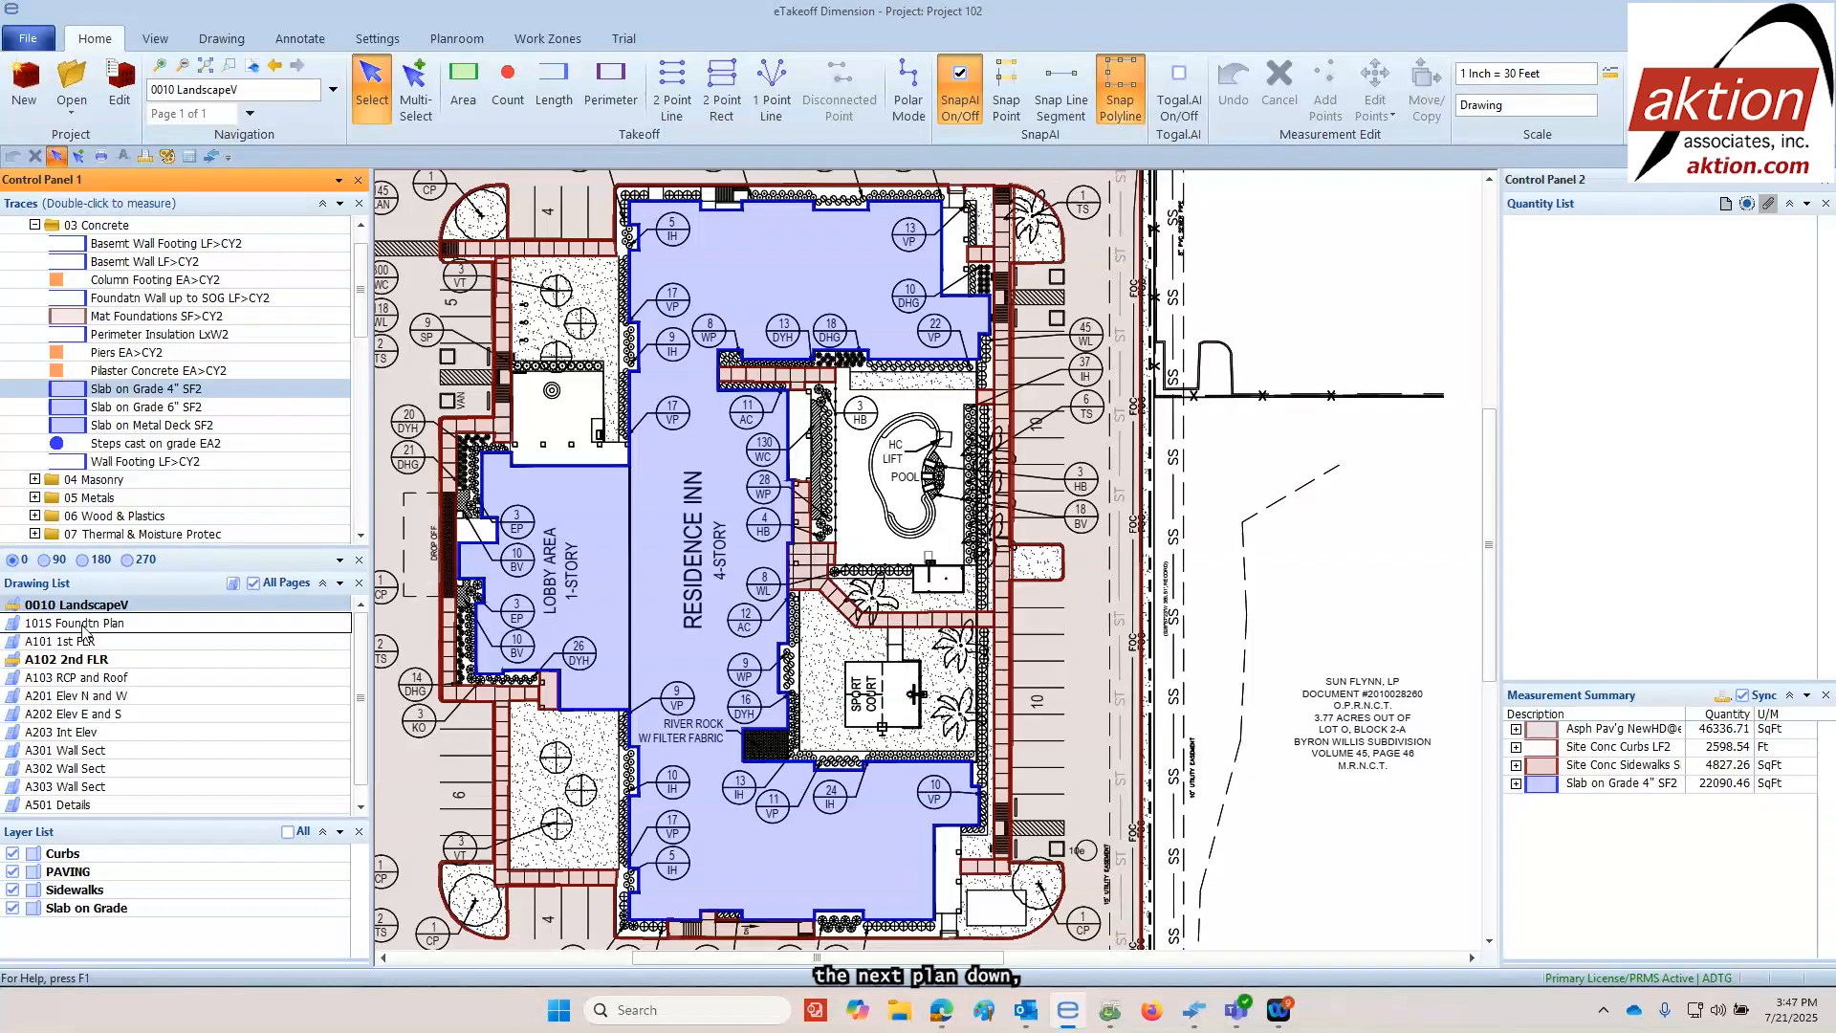
{"action": "double_click", "coordinate": [84, 627]}
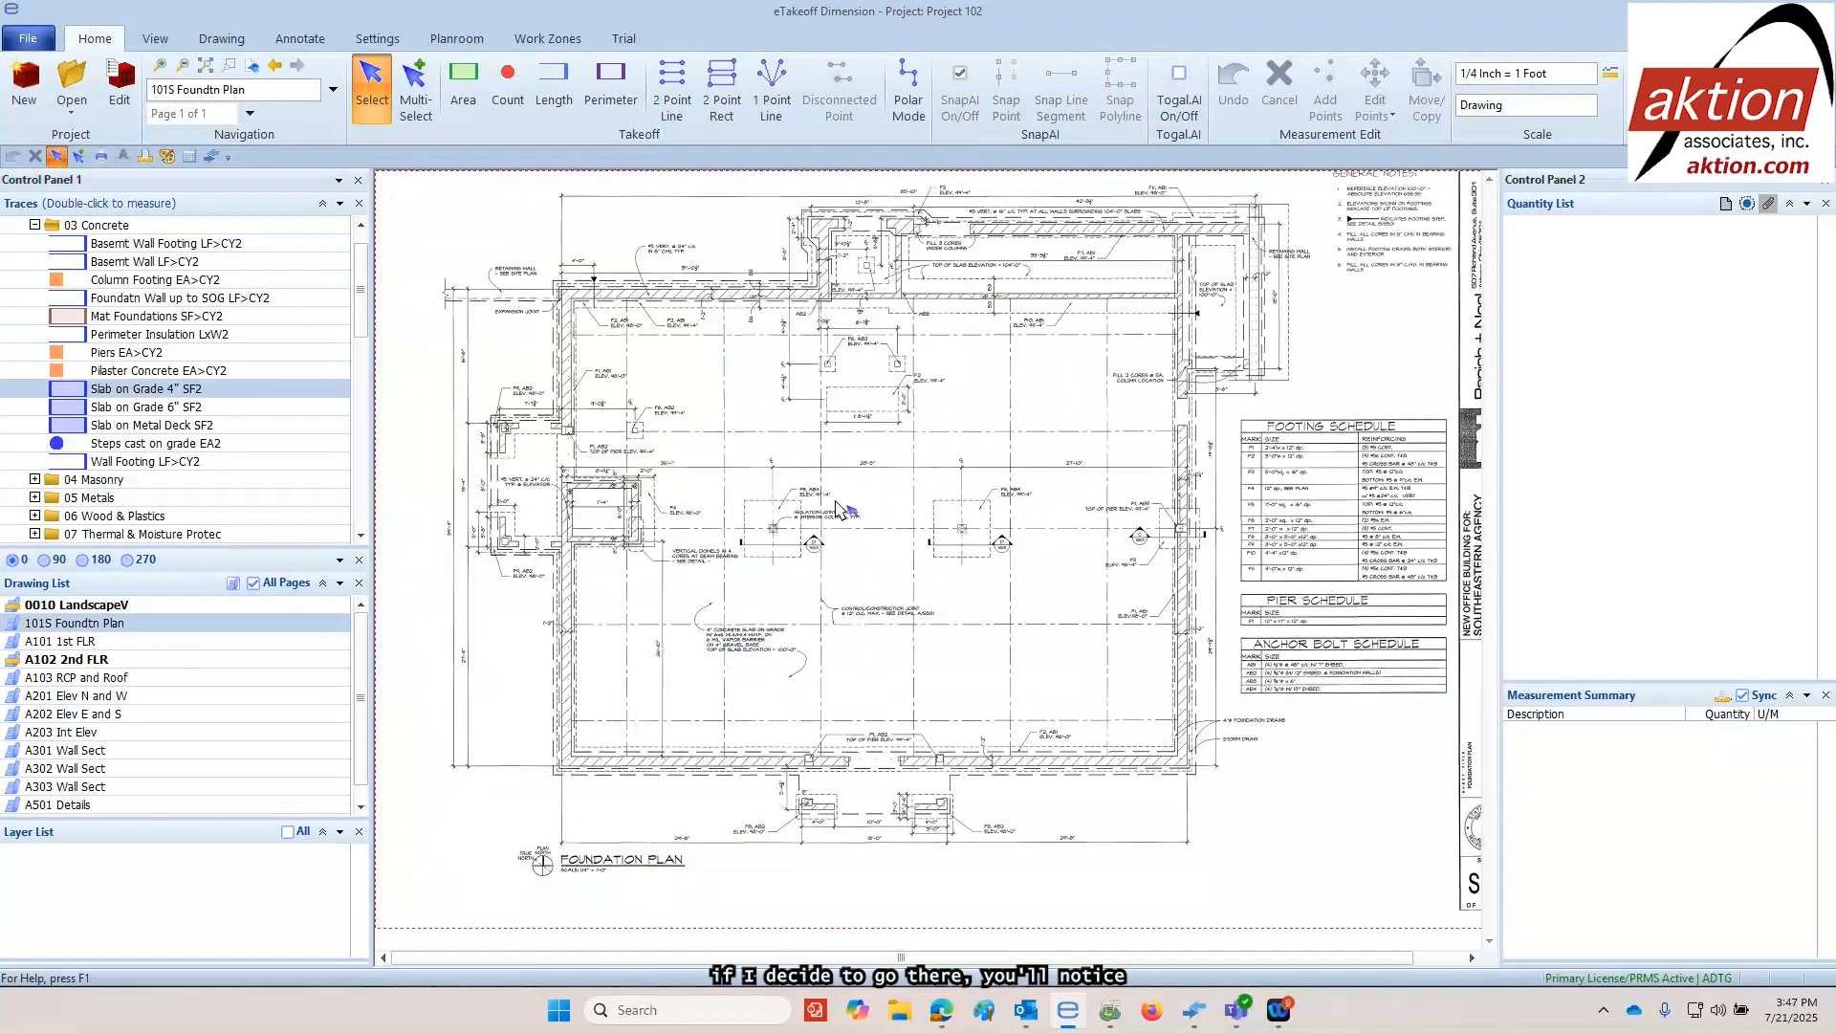
{"action": "scroll", "coordinate": [823, 511], "scroll_direction": "up", "scroll_amount": 5}
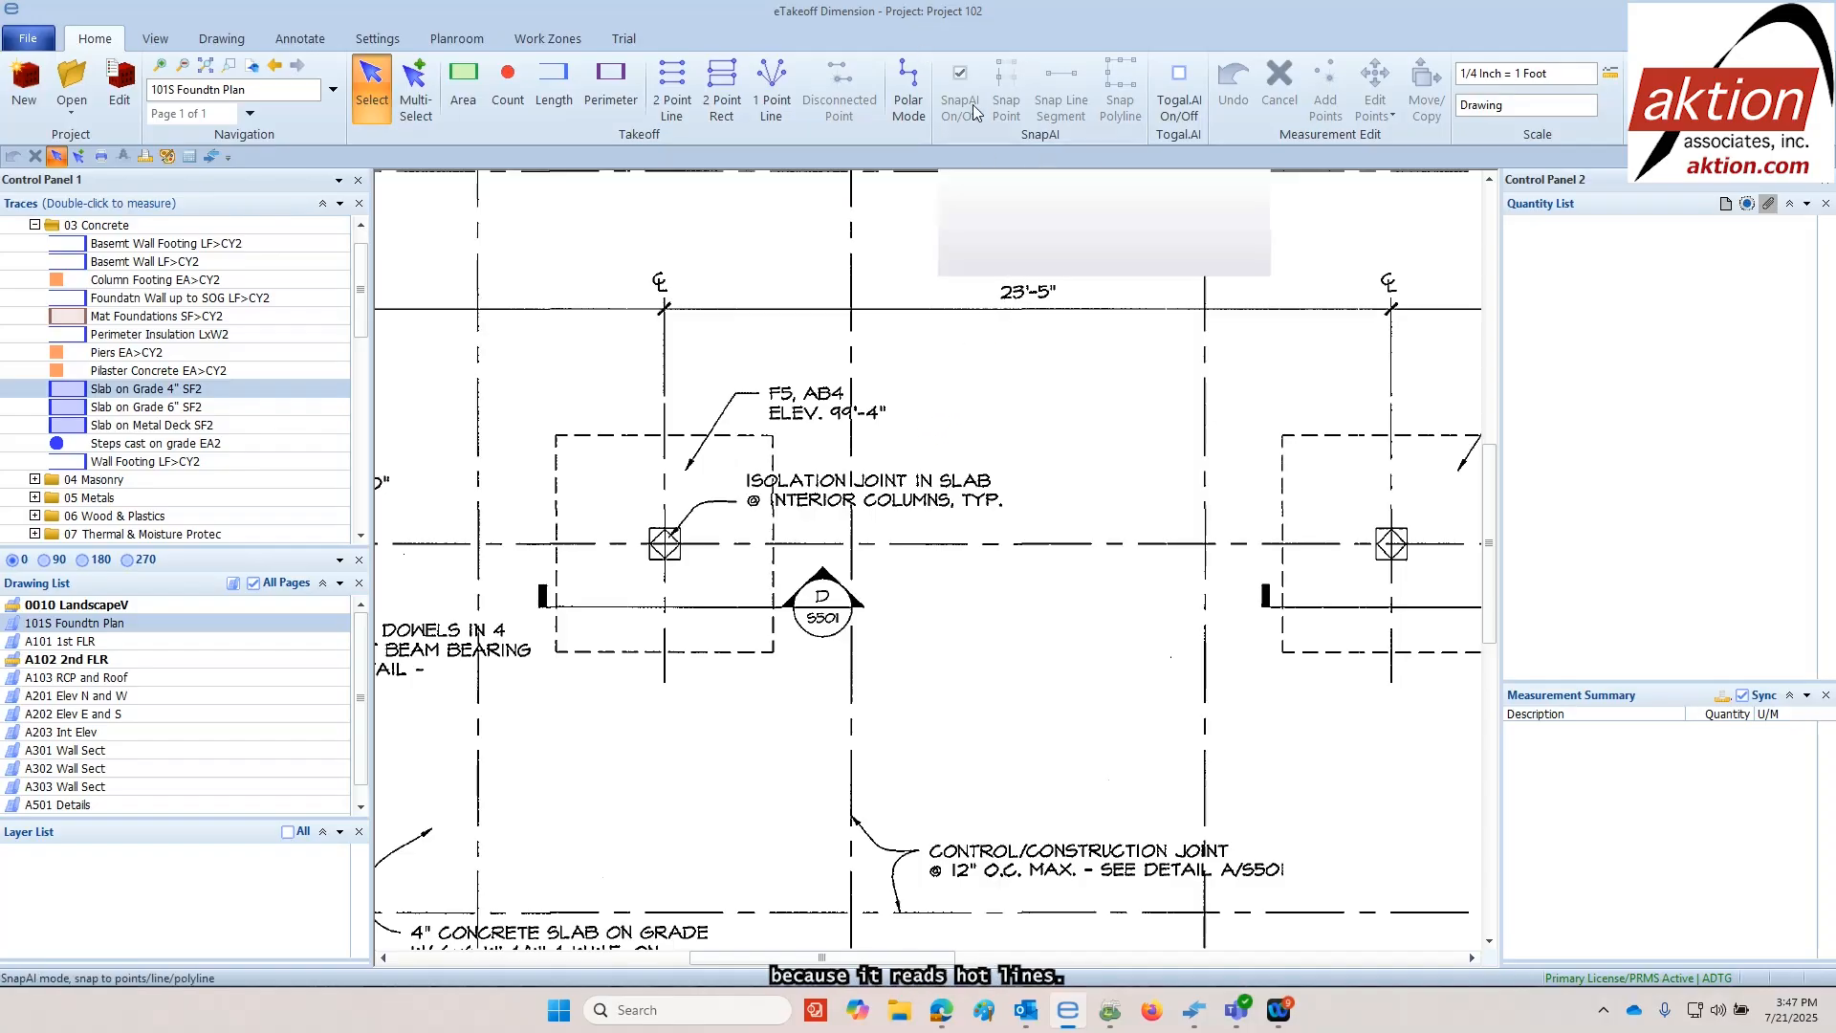
{"action": "scroll", "coordinate": [846, 311], "scroll_direction": "down", "scroll_amount": 2}
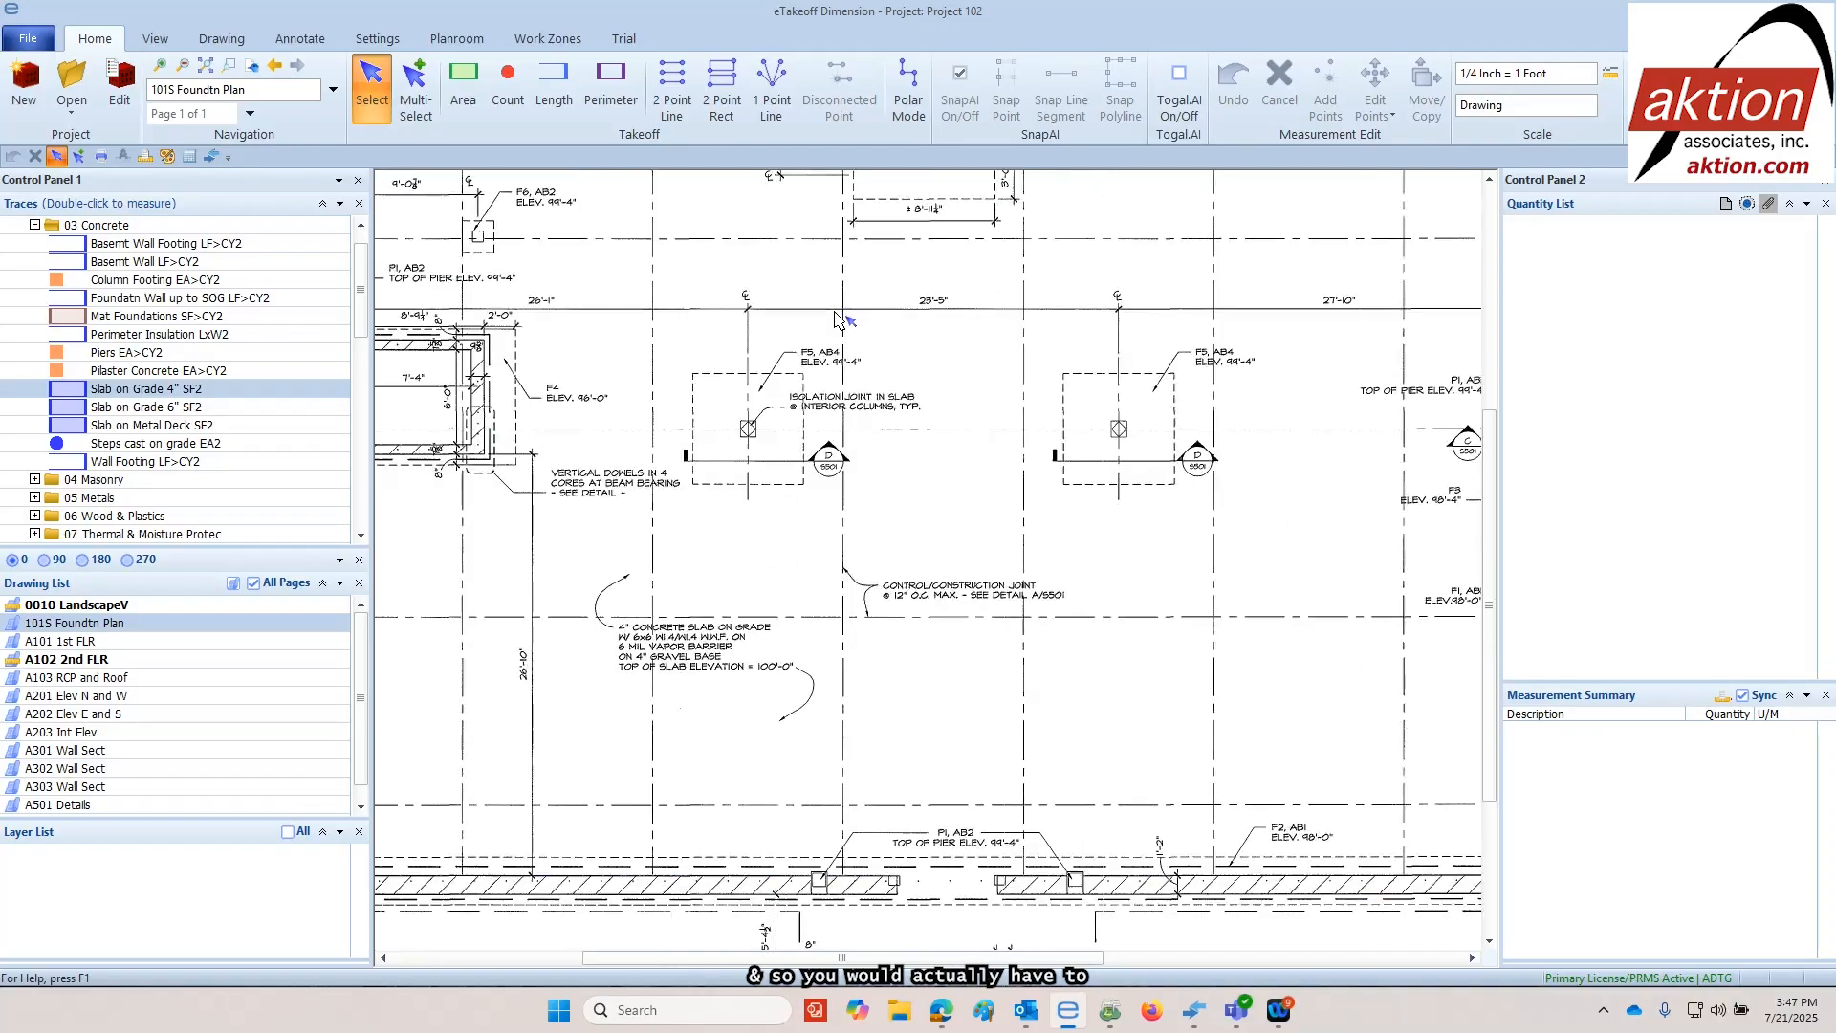
{"action": "scroll", "coordinate": [786, 335], "scroll_direction": "down", "scroll_amount": 1}
{"action": "left_click_drag", "start_coordinate": [729, 312], "coordinate": [801, 449]}
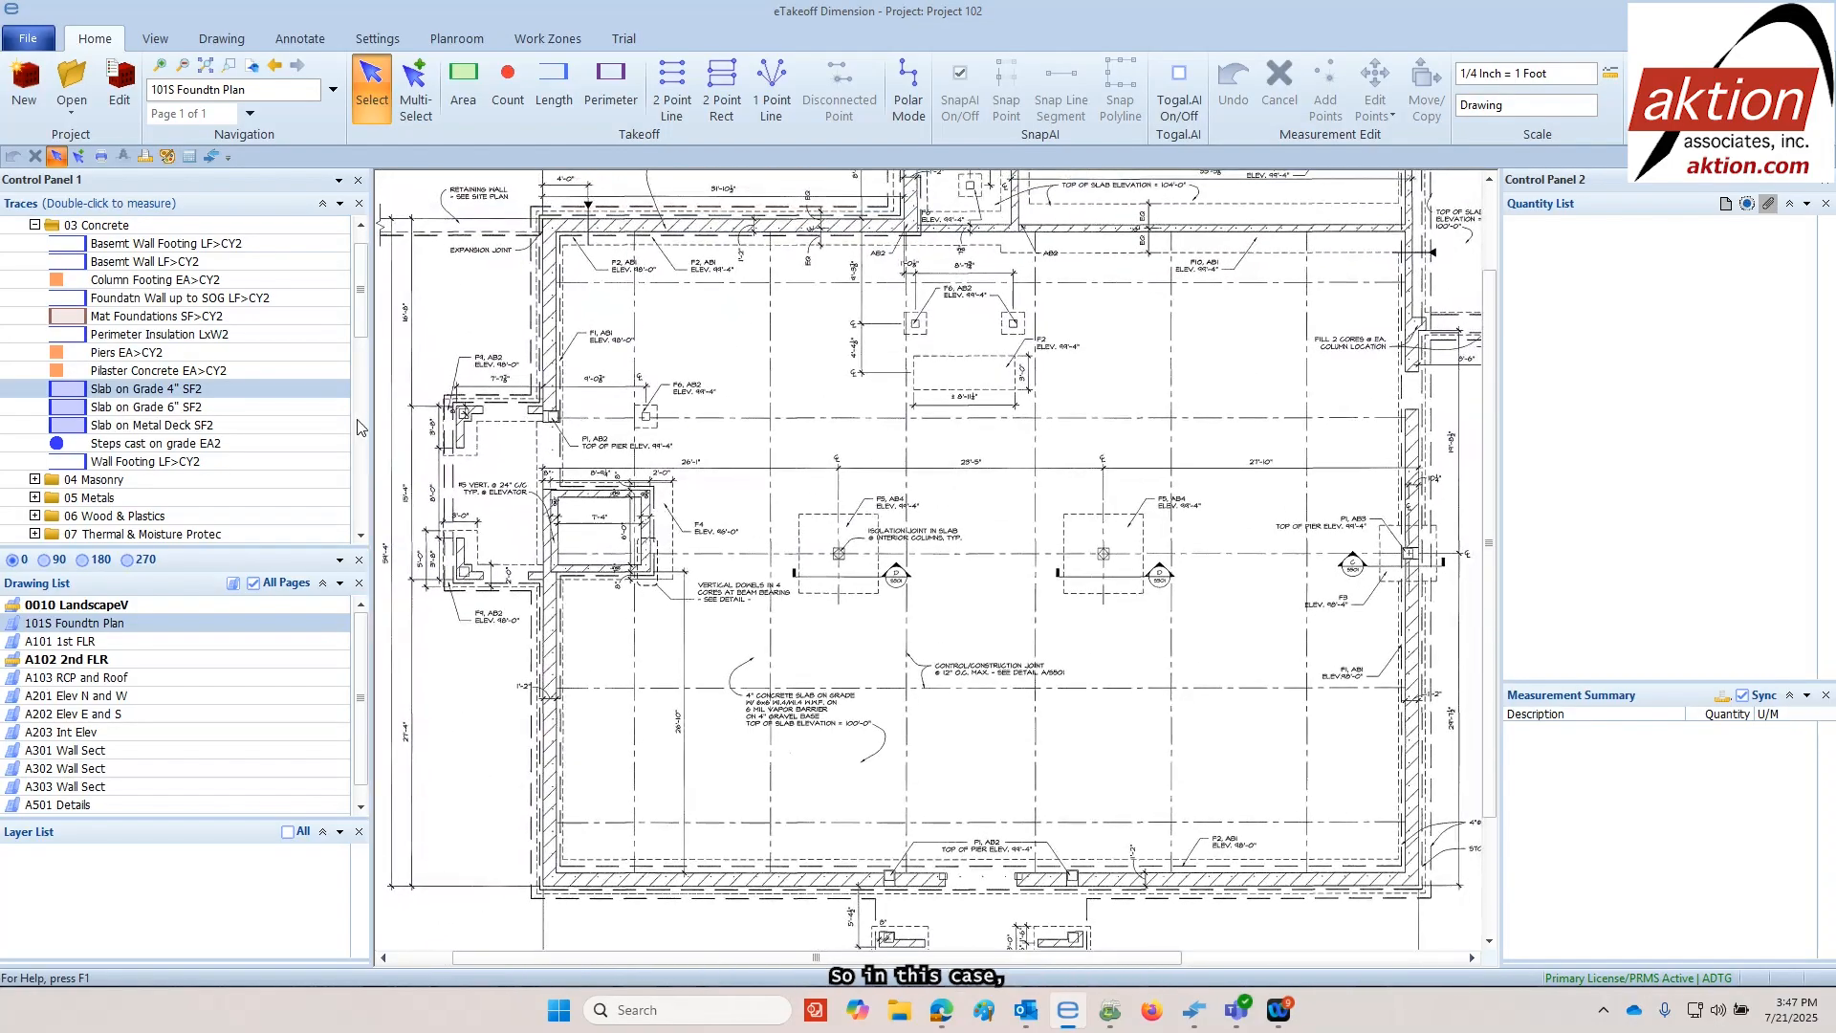
Take off about 140.5 LF of footing with the Basemt Wall Footing LF>CY2 trace along the foundation's lower and left outer edges
{"action": "double_click", "coordinate": [139, 245]}
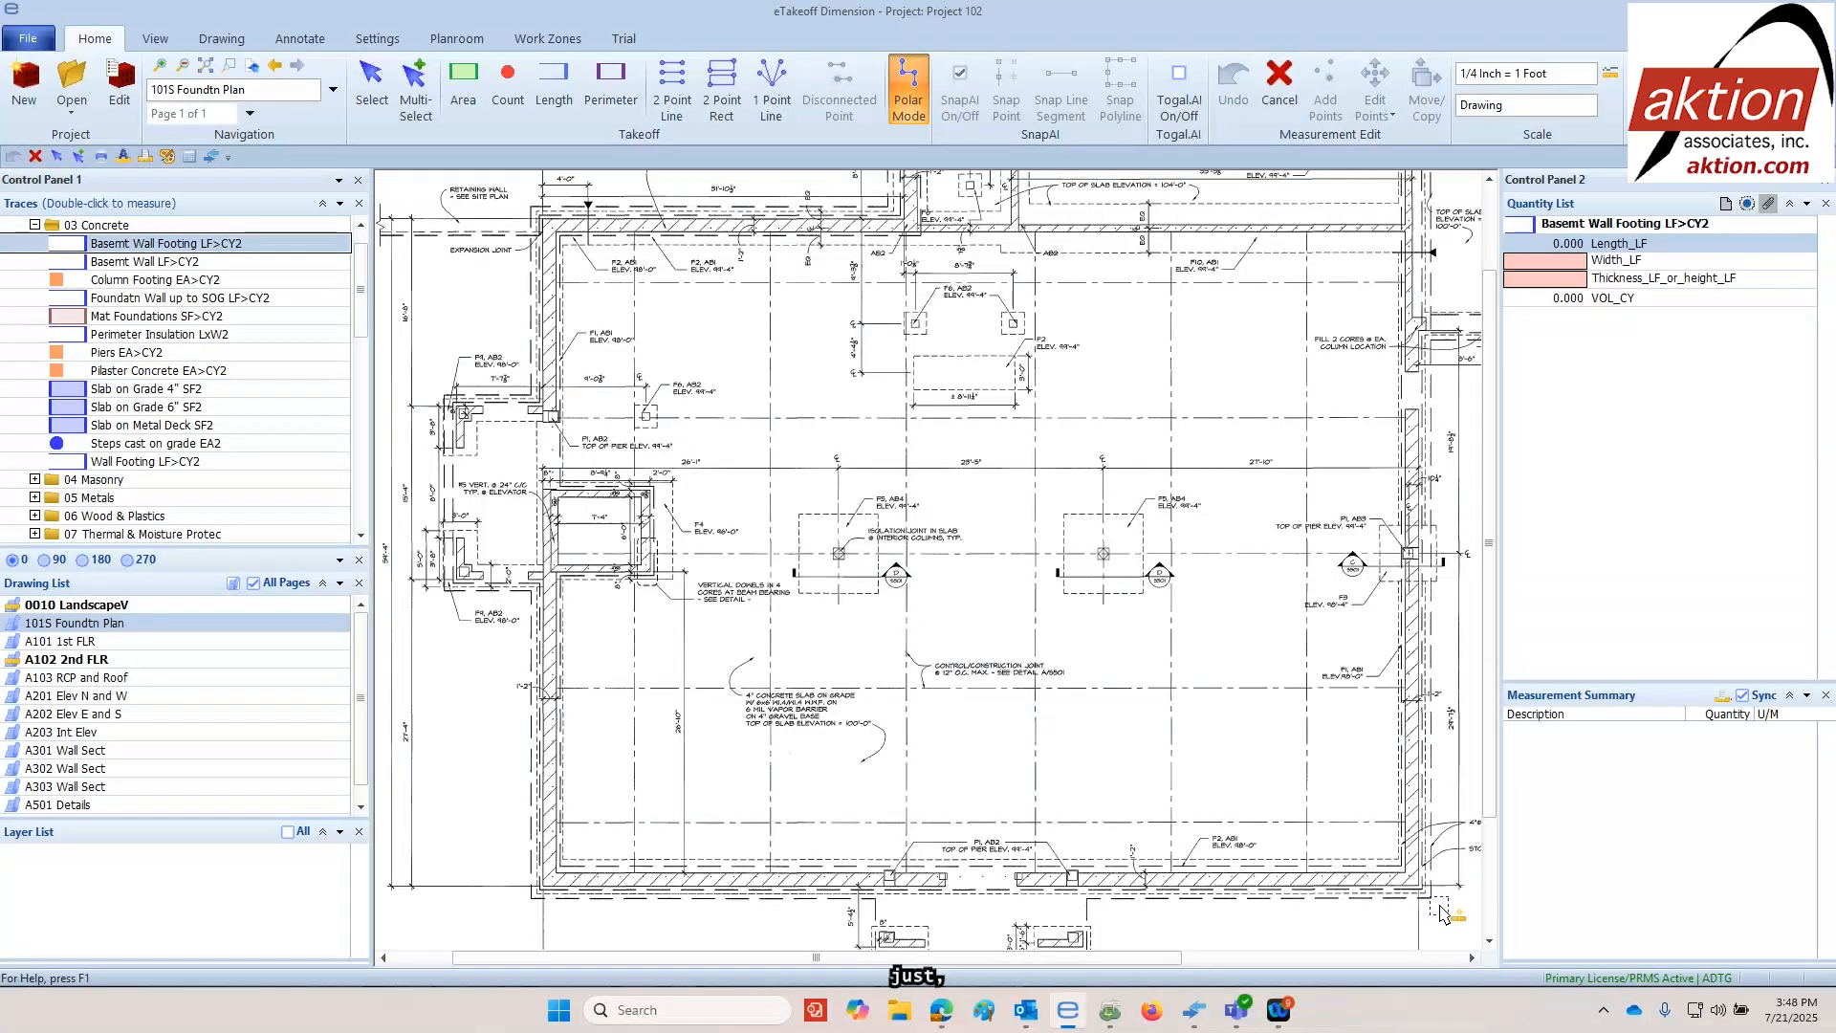
{"action": "left_click", "coordinate": [1431, 897], "text": "shift"}
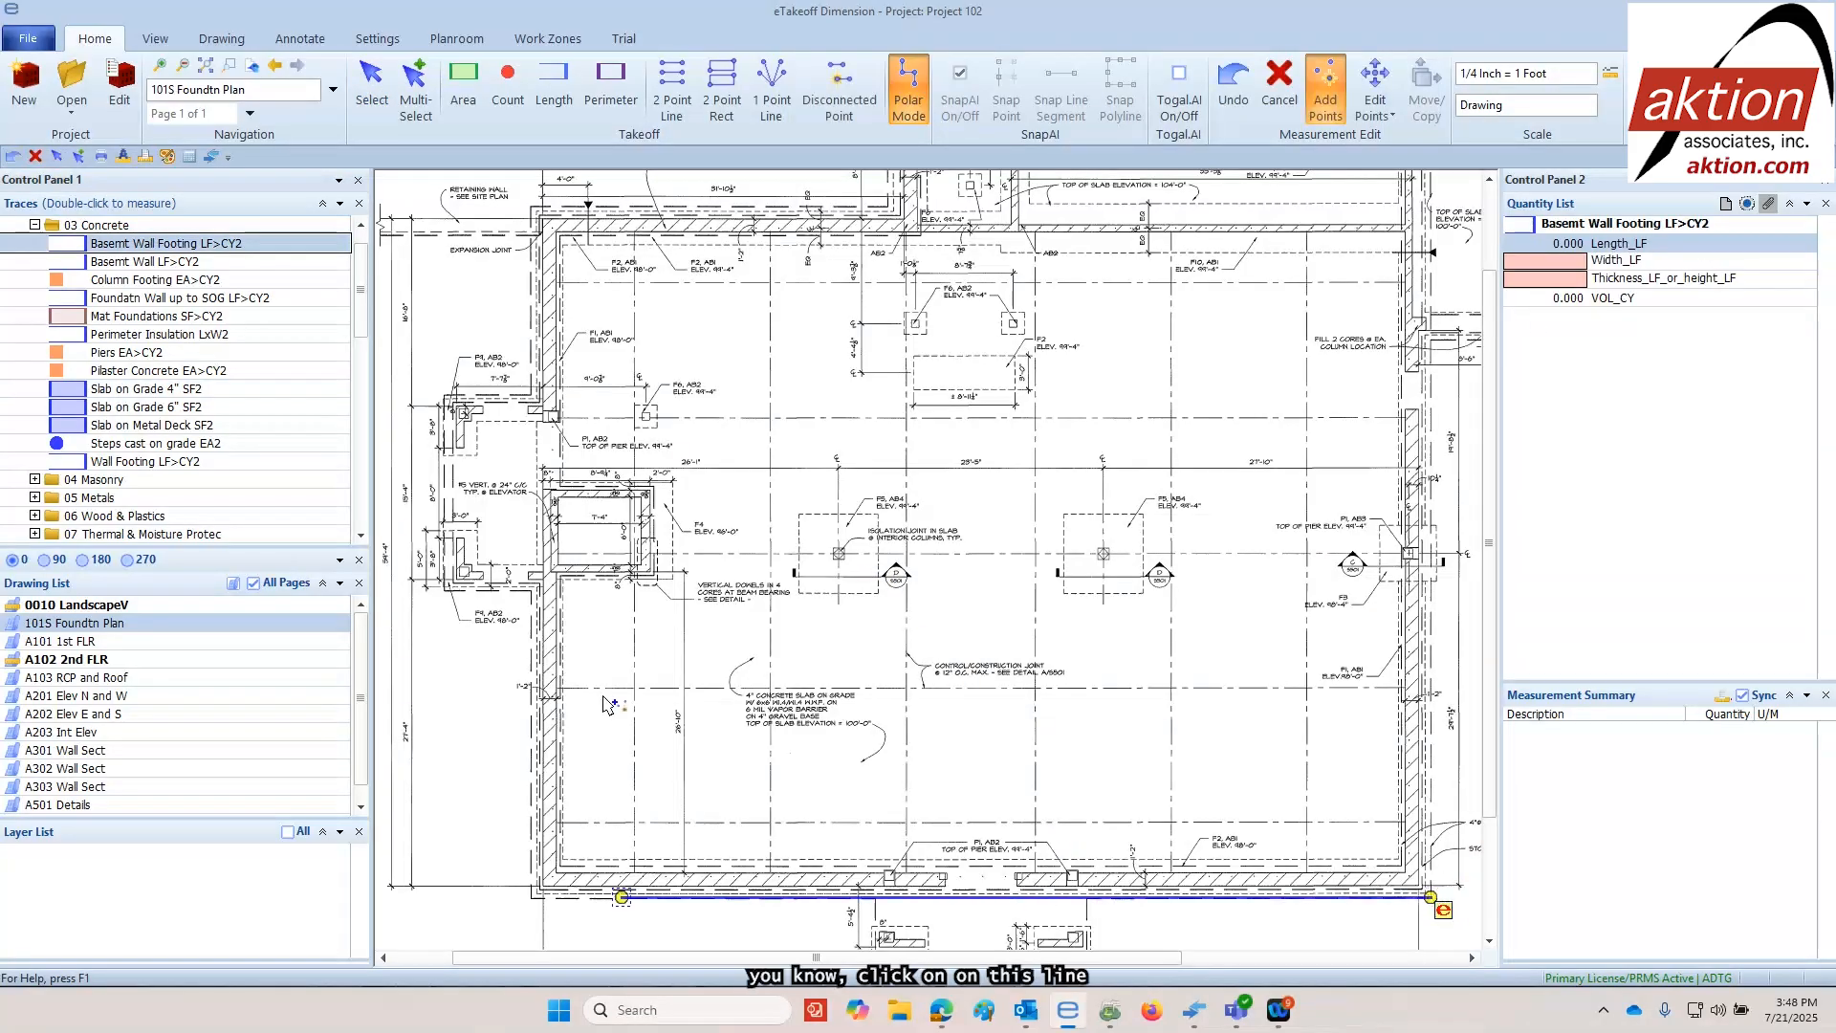
{"action": "left_click", "coordinate": [531, 897]}
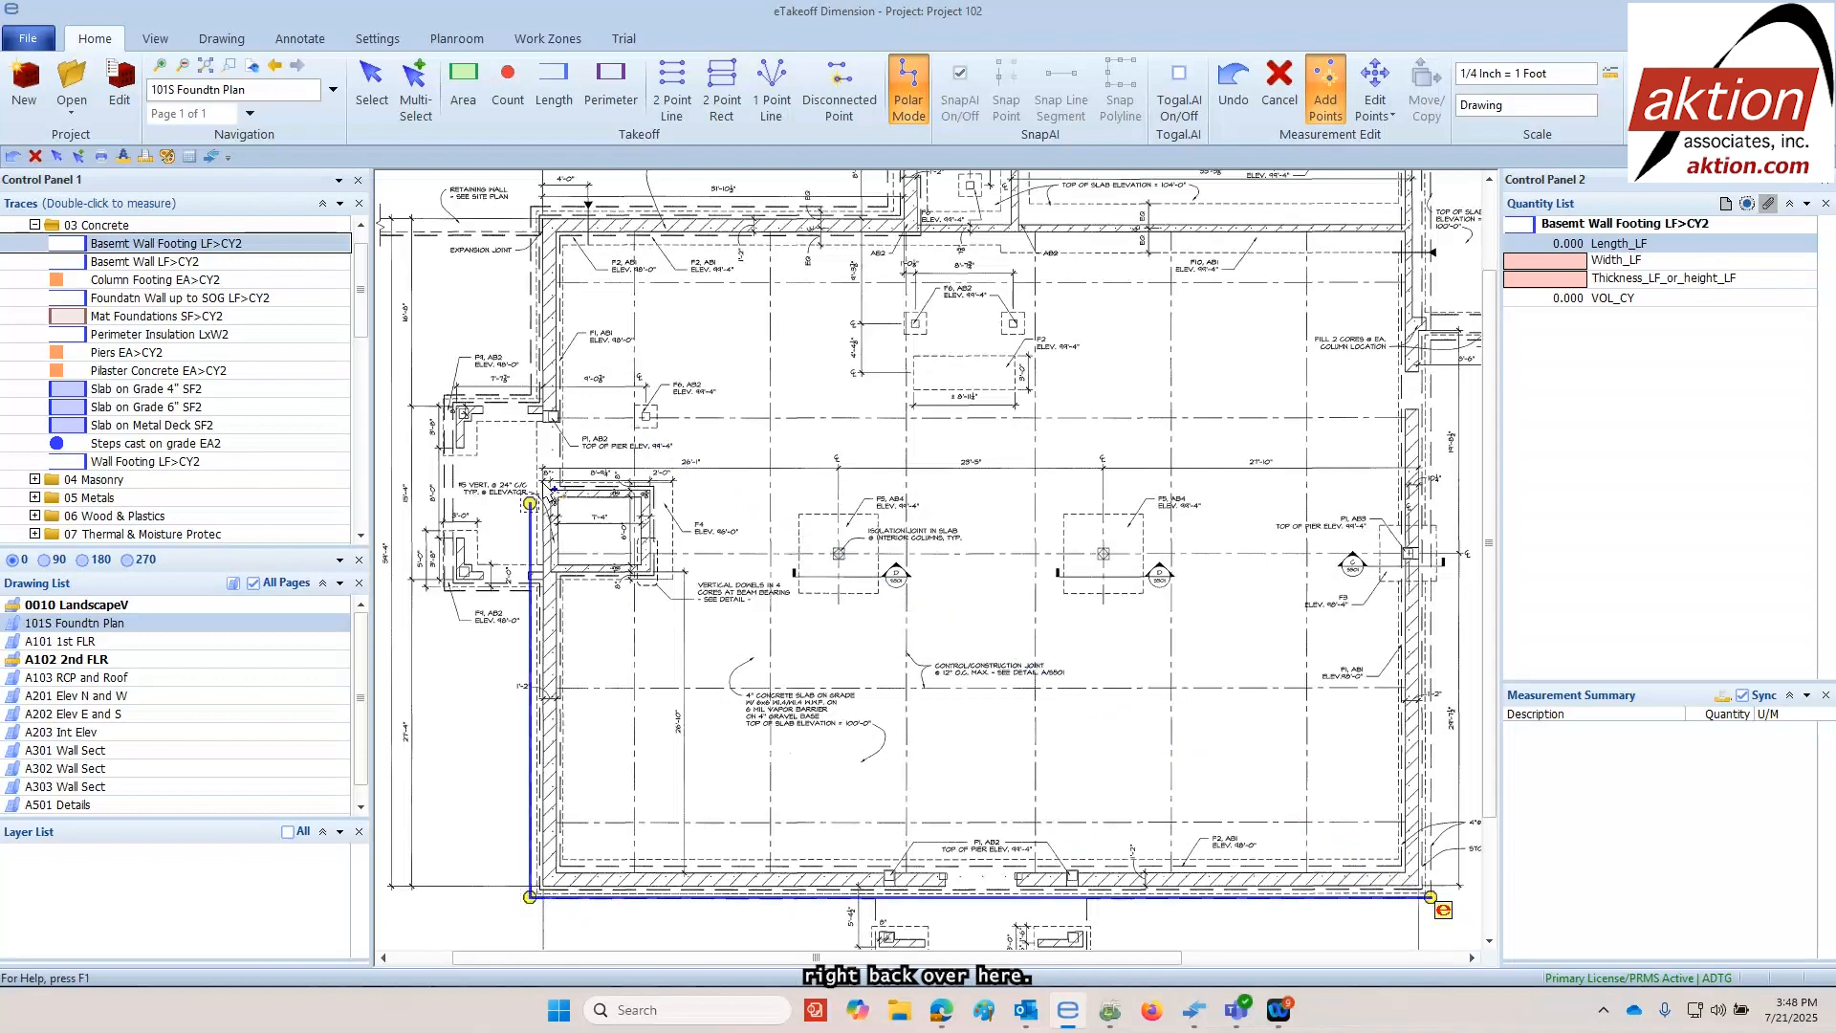
{"action": "left_click", "coordinate": [542, 211]}
{"action": "right_click", "coordinate": [907, 416]}
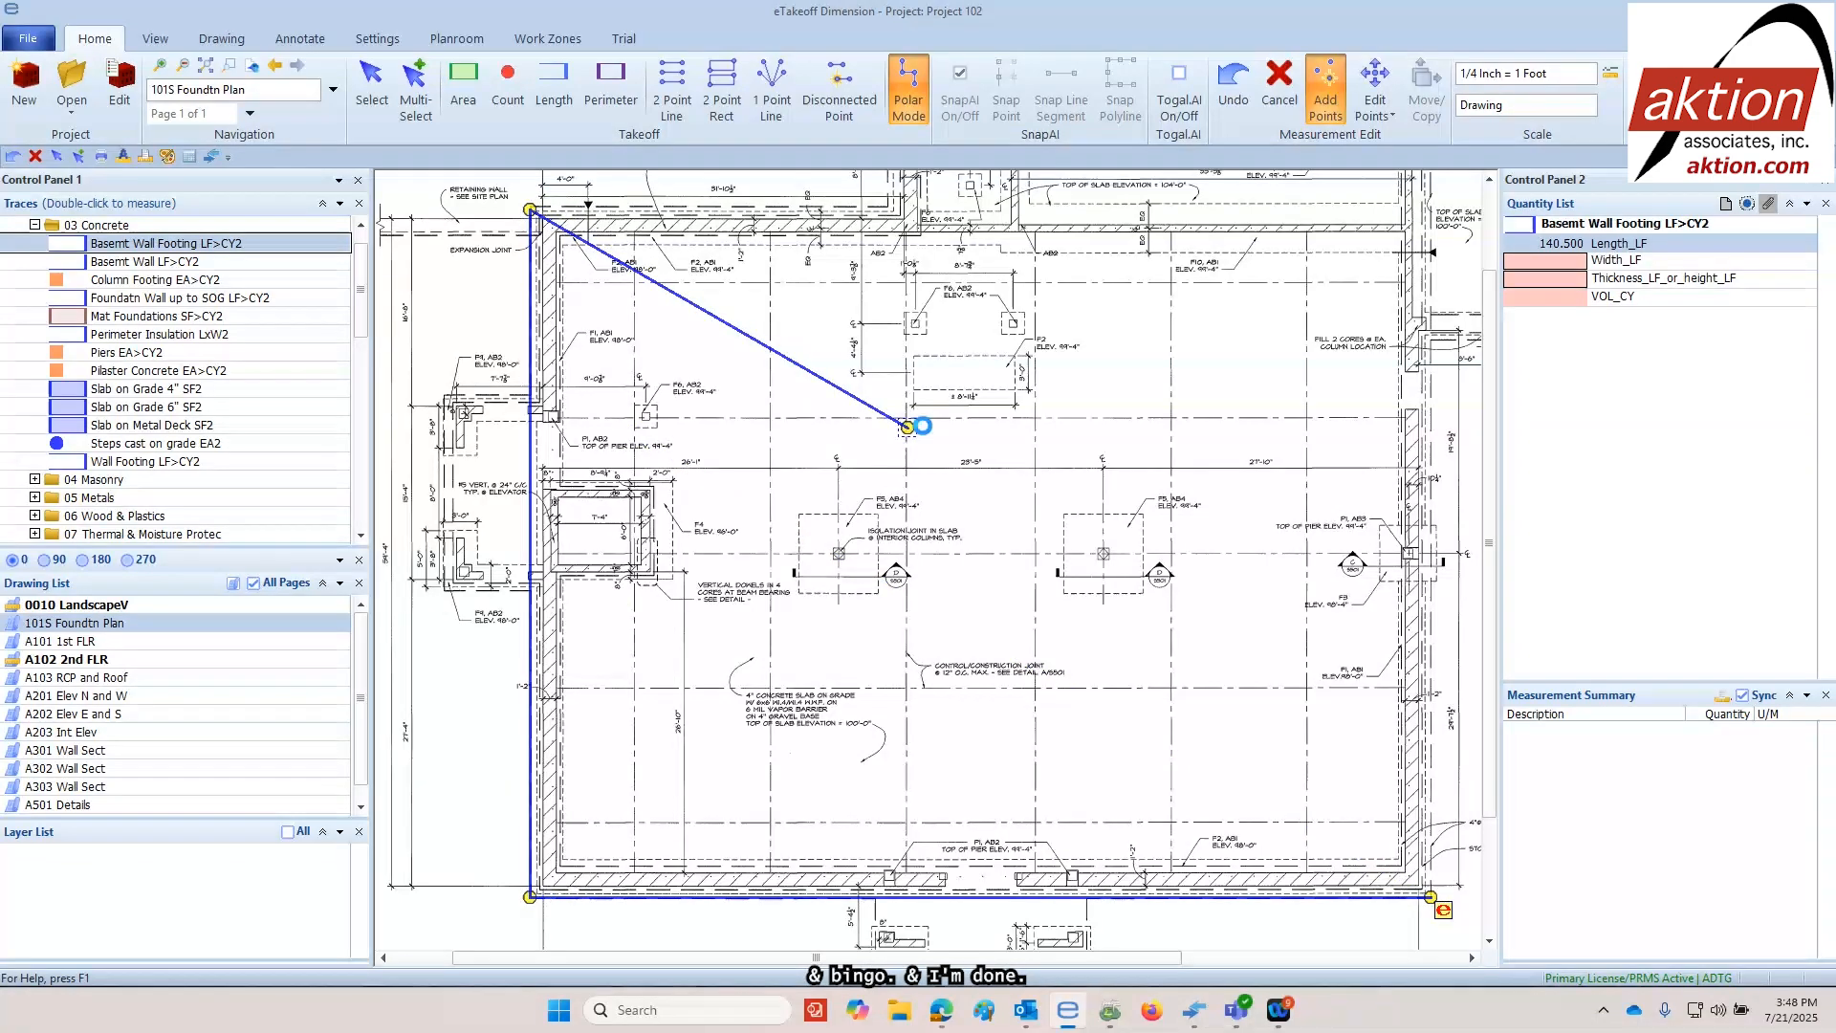
Set the basement wall footing's Width_LF to 3 and Thickness_LF_or_height_LF to 1
{"action": "left_click", "coordinate": [1557, 262]}
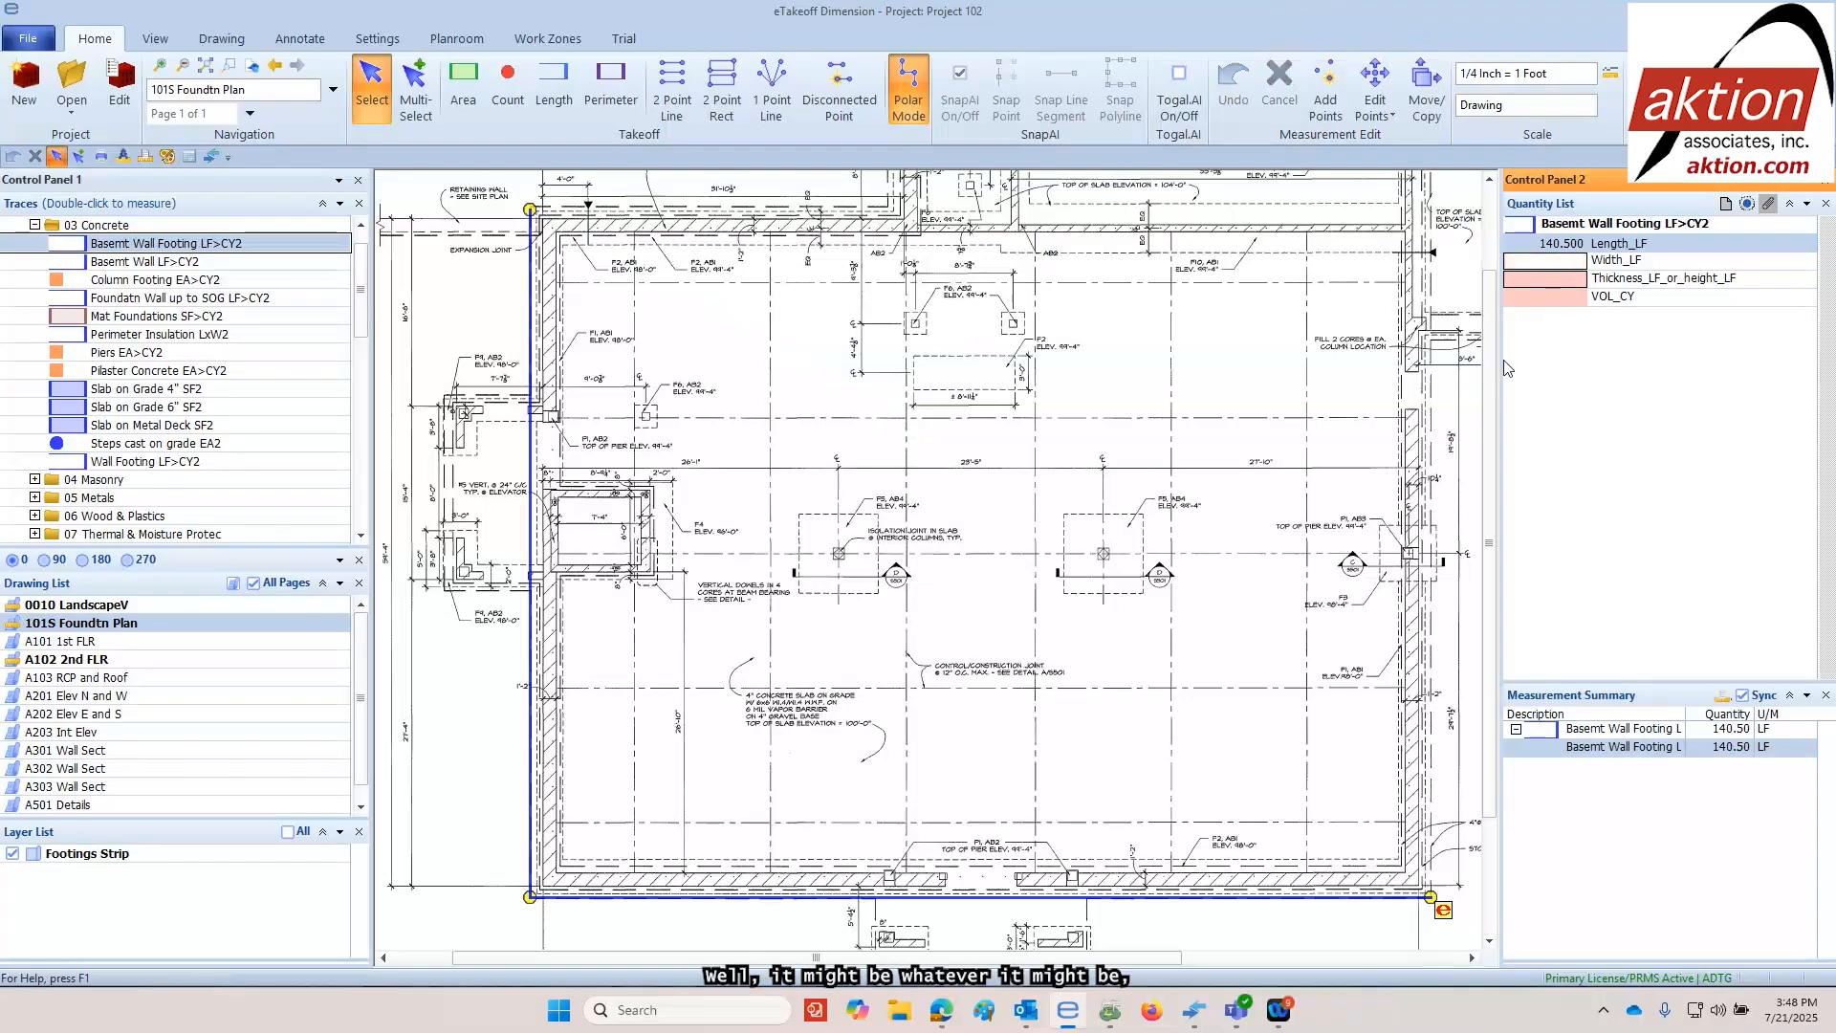
{"action": "key", "text": "Return"}
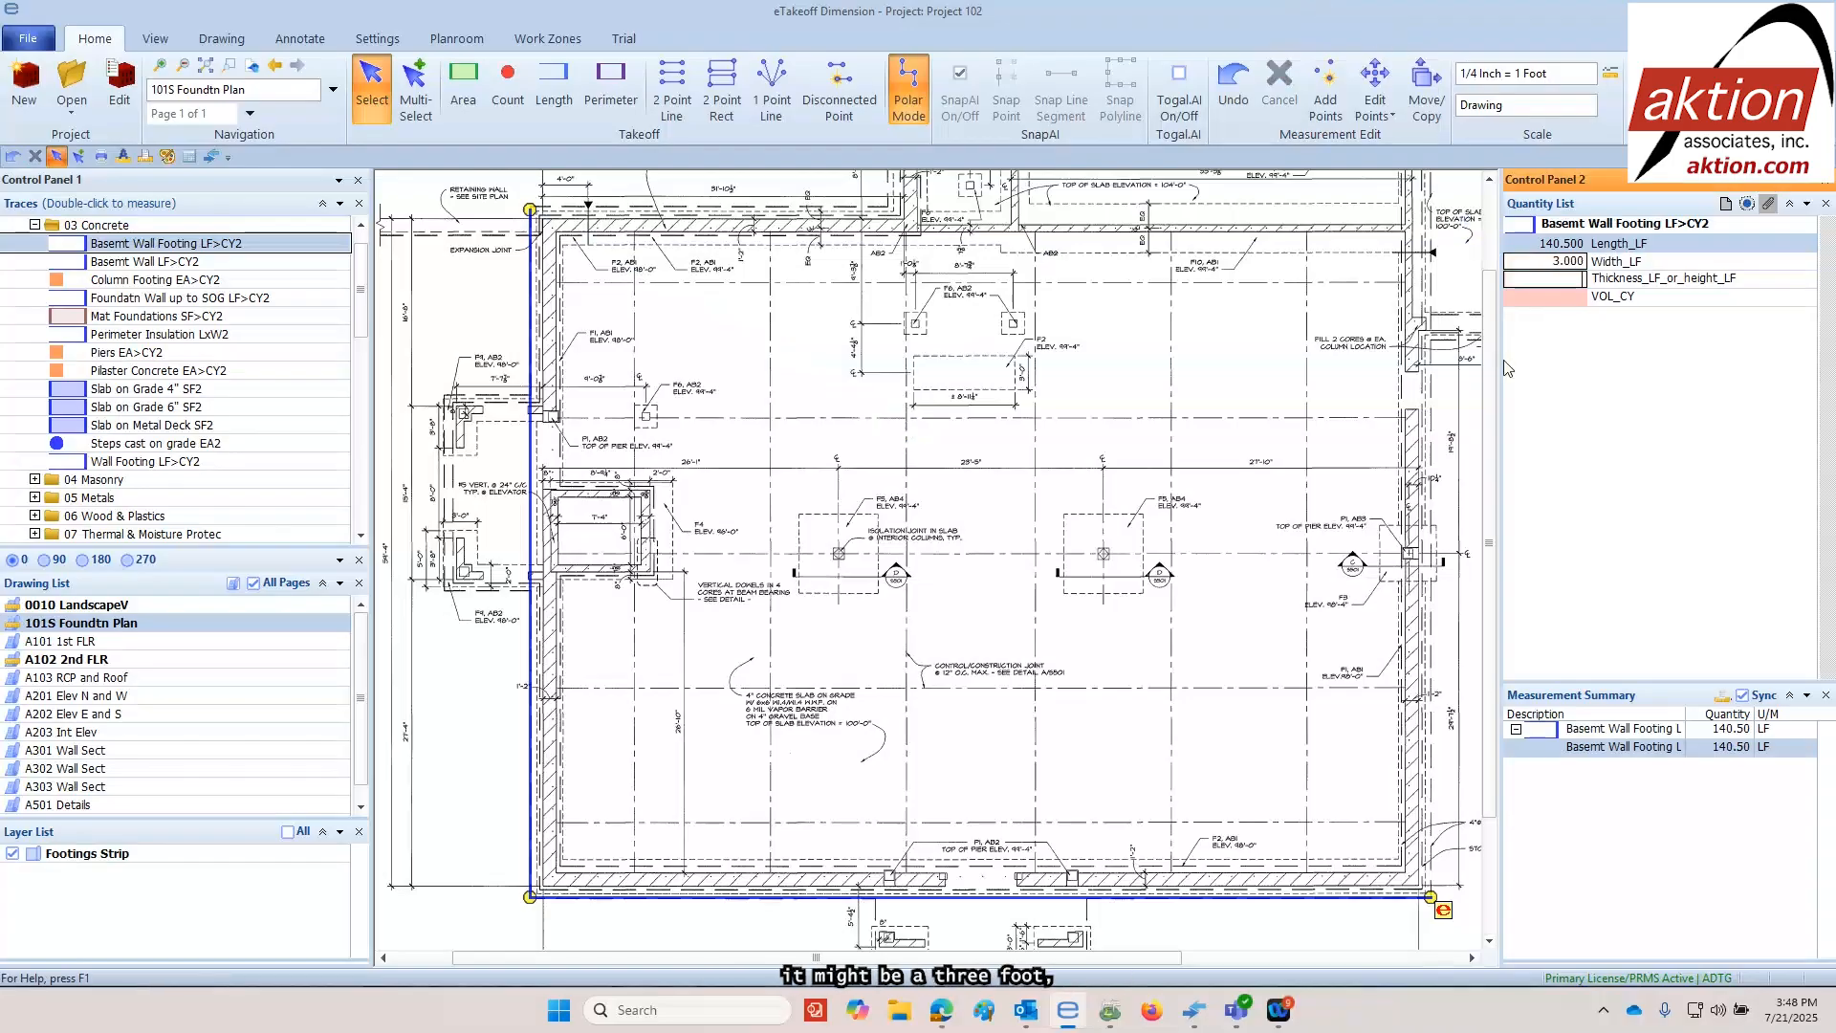
{"action": "type", "text": "1"}
{"action": "key", "text": "Return"}
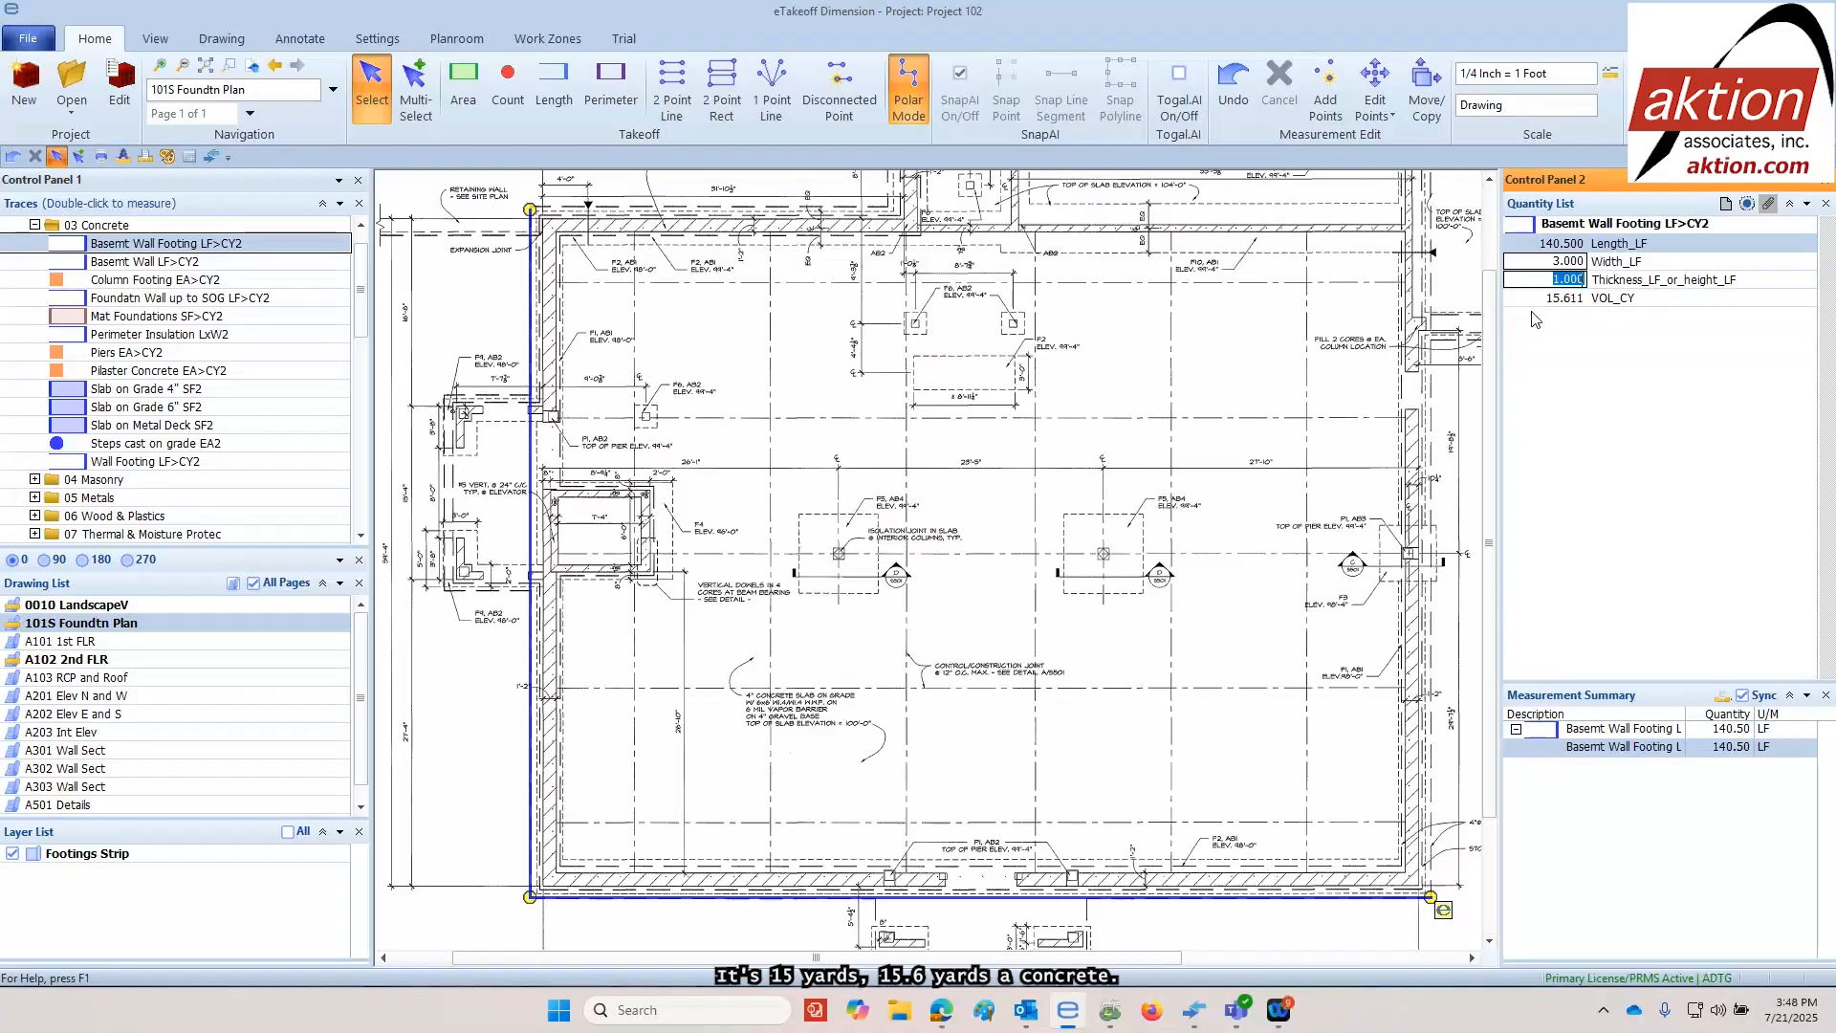
Open the A101 1st FLR drawing and switch the listed traces from 03 Concrete to 08 Openings
{"action": "left_click", "coordinate": [35, 226]}
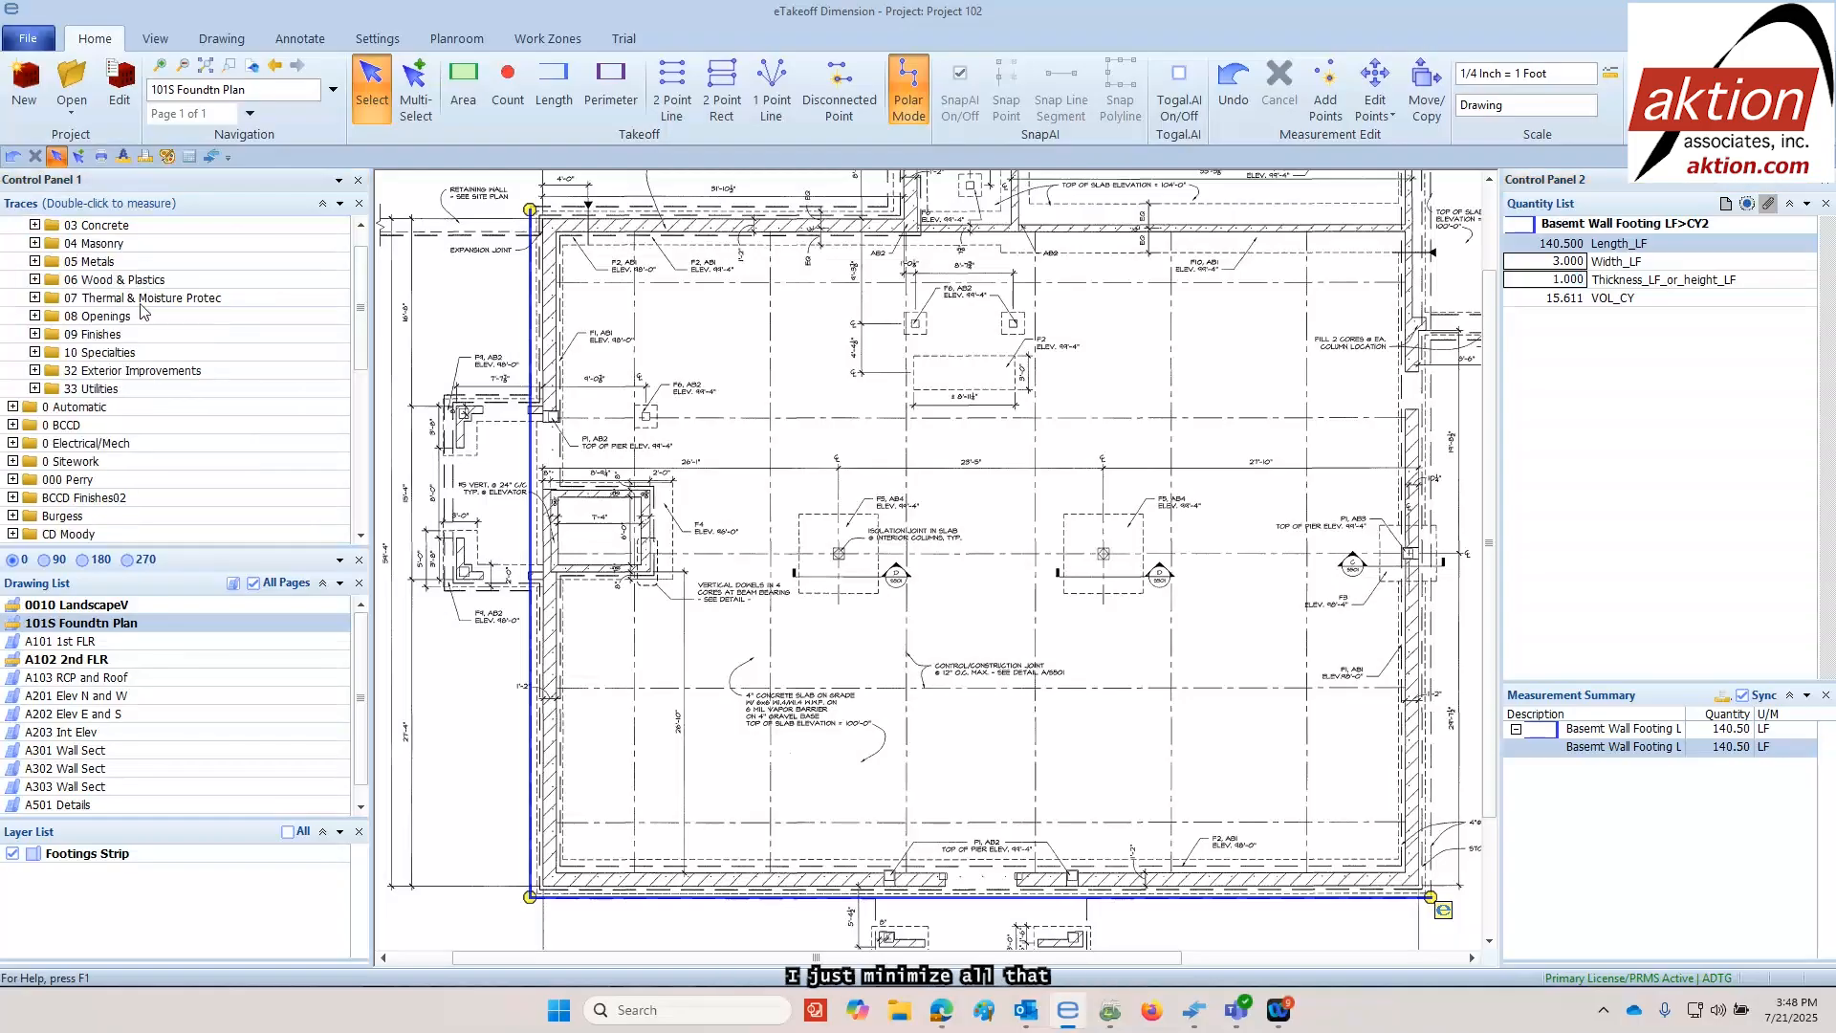
{"action": "double_click", "coordinate": [84, 643]}
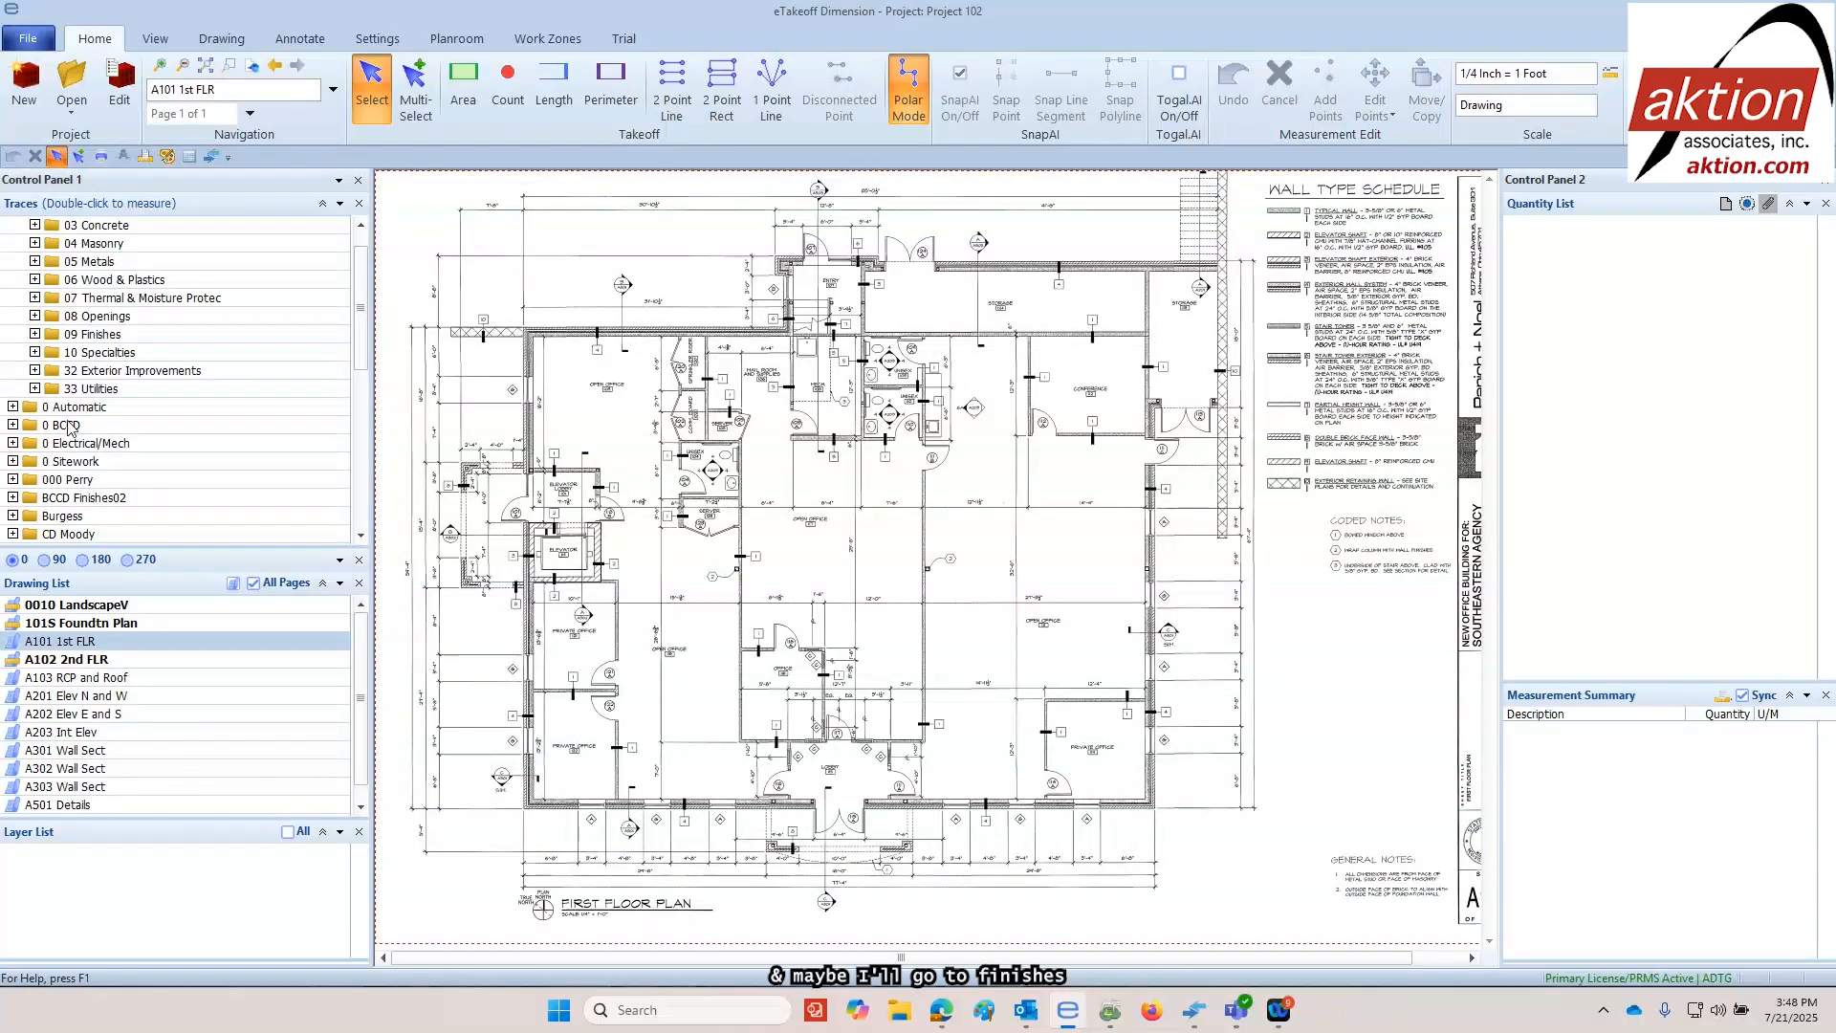
{"action": "double_click", "coordinate": [95, 323]}
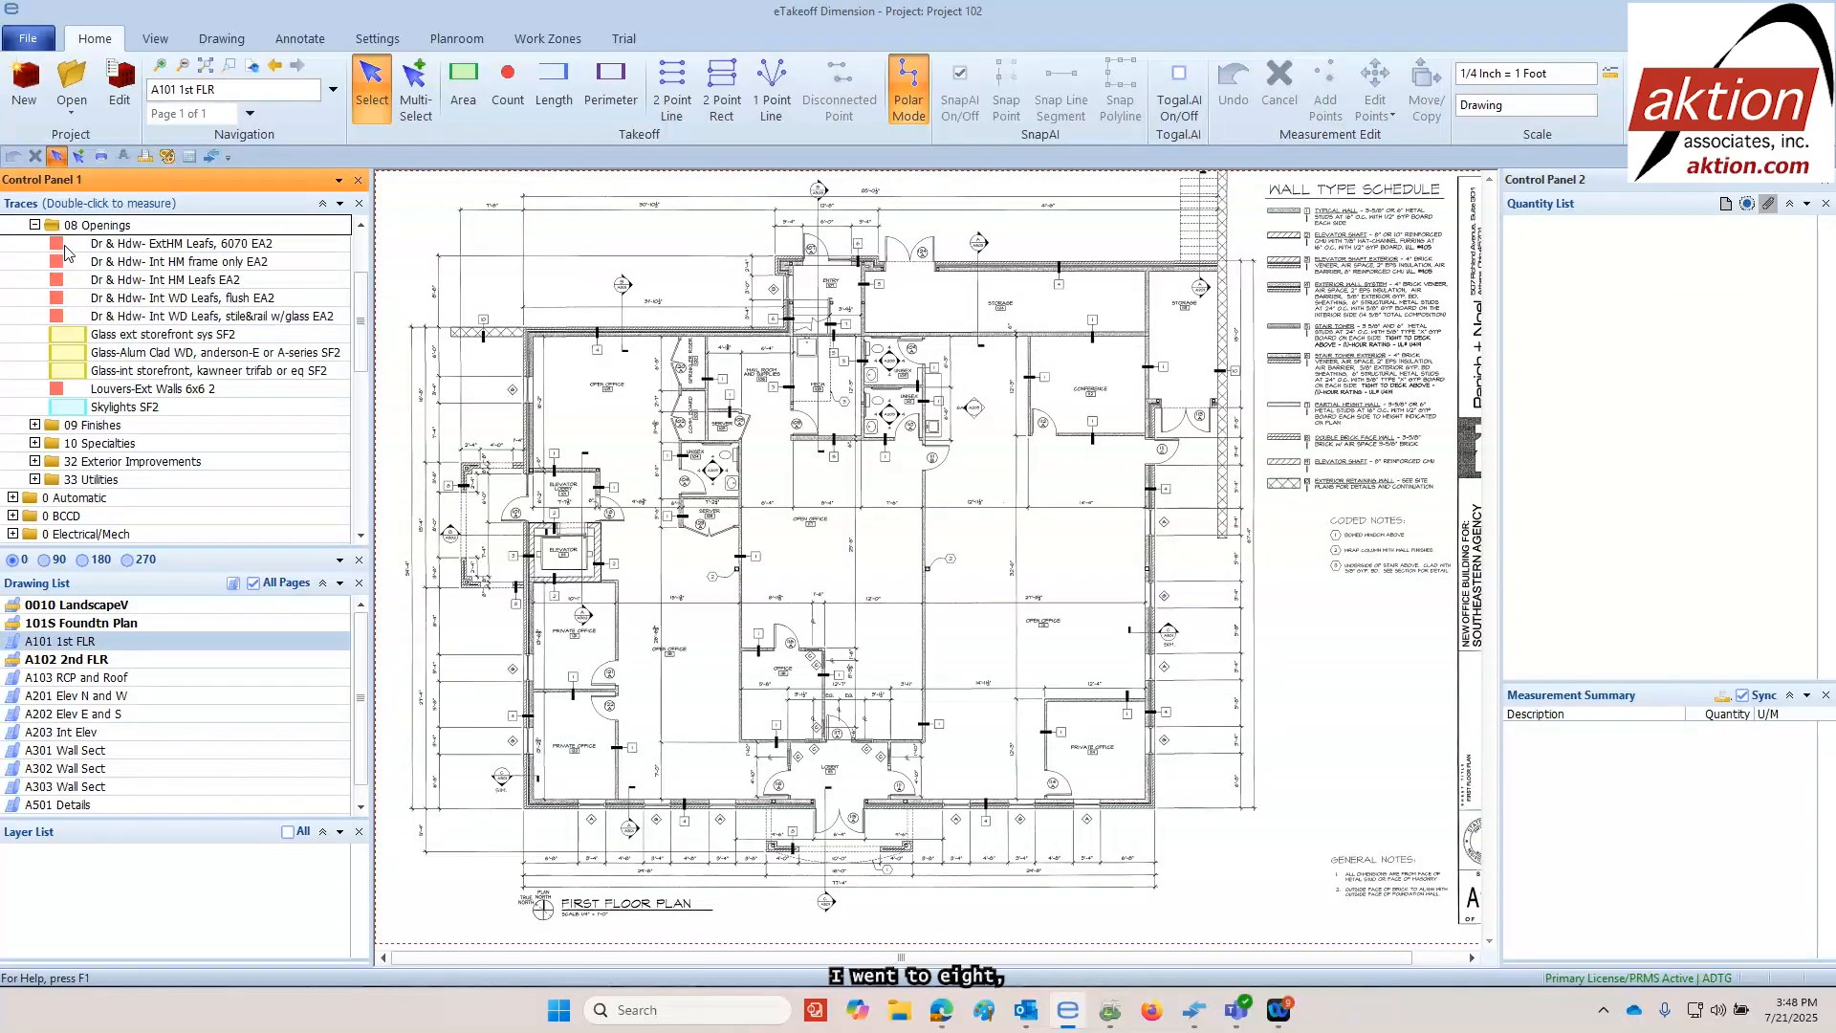
{"action": "left_click", "coordinate": [35, 225]}
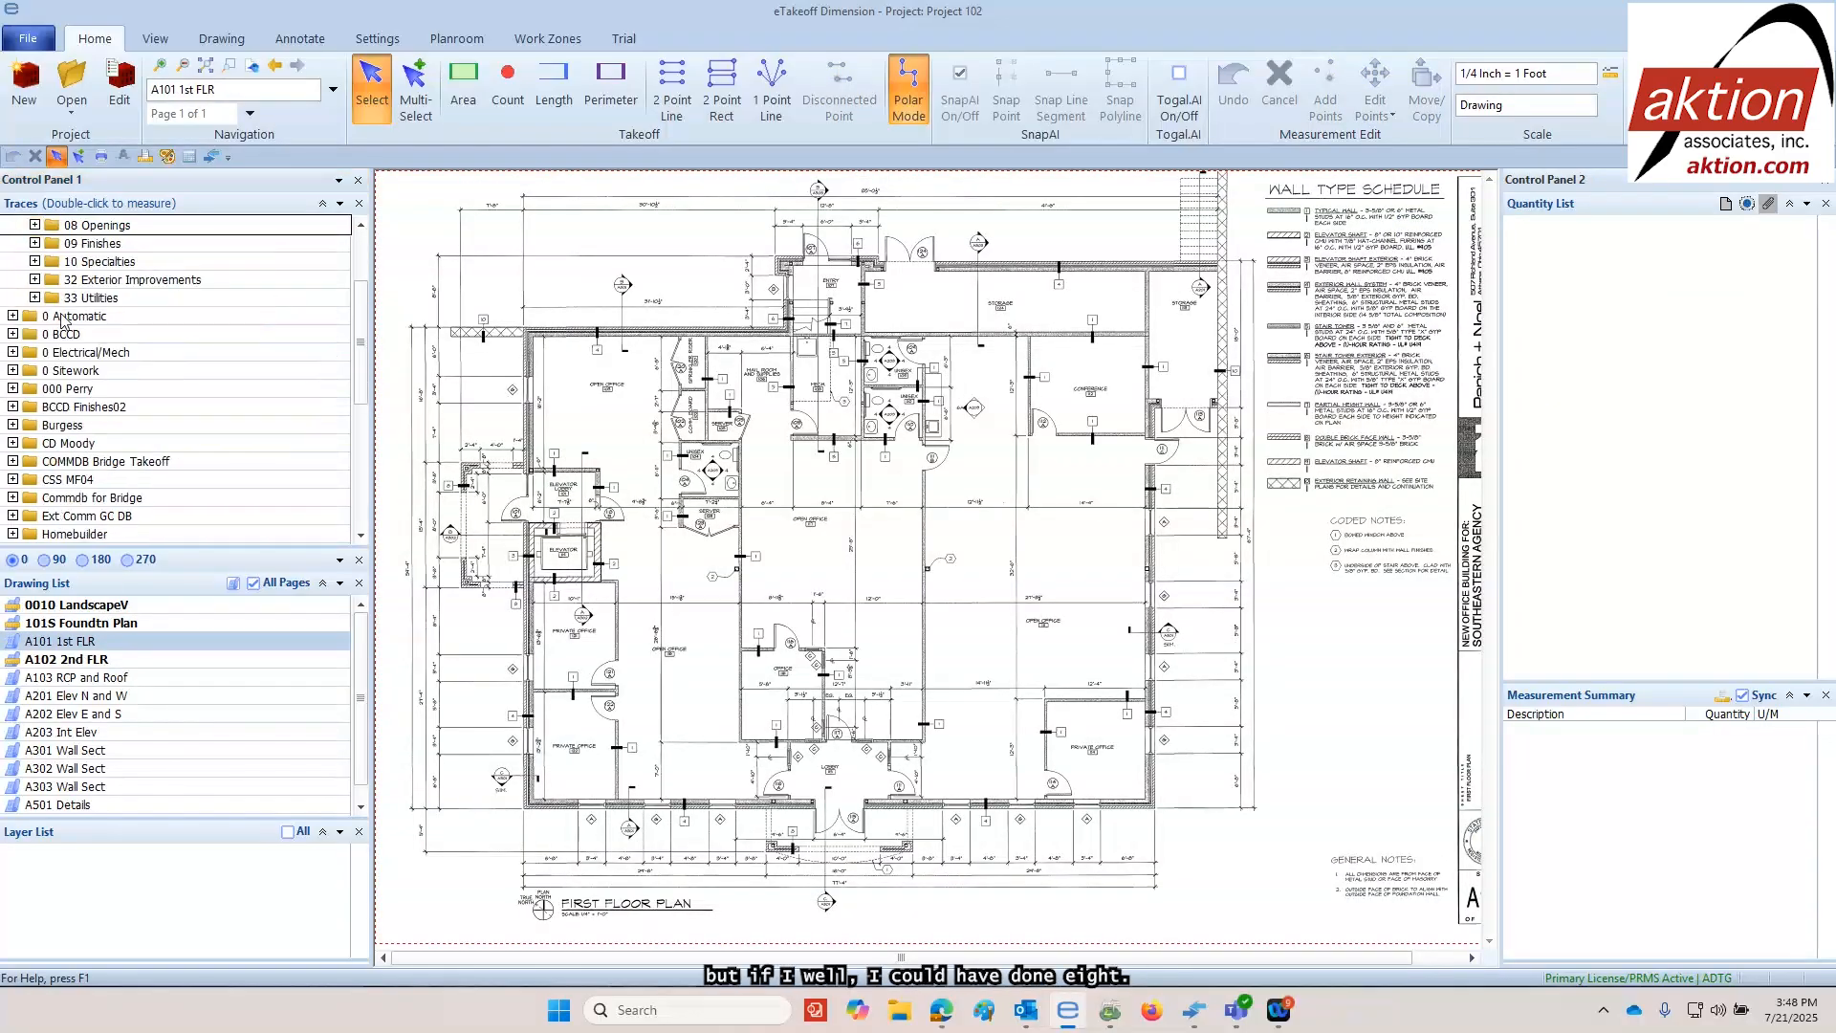
{"action": "left_click", "coordinate": [34, 226]}
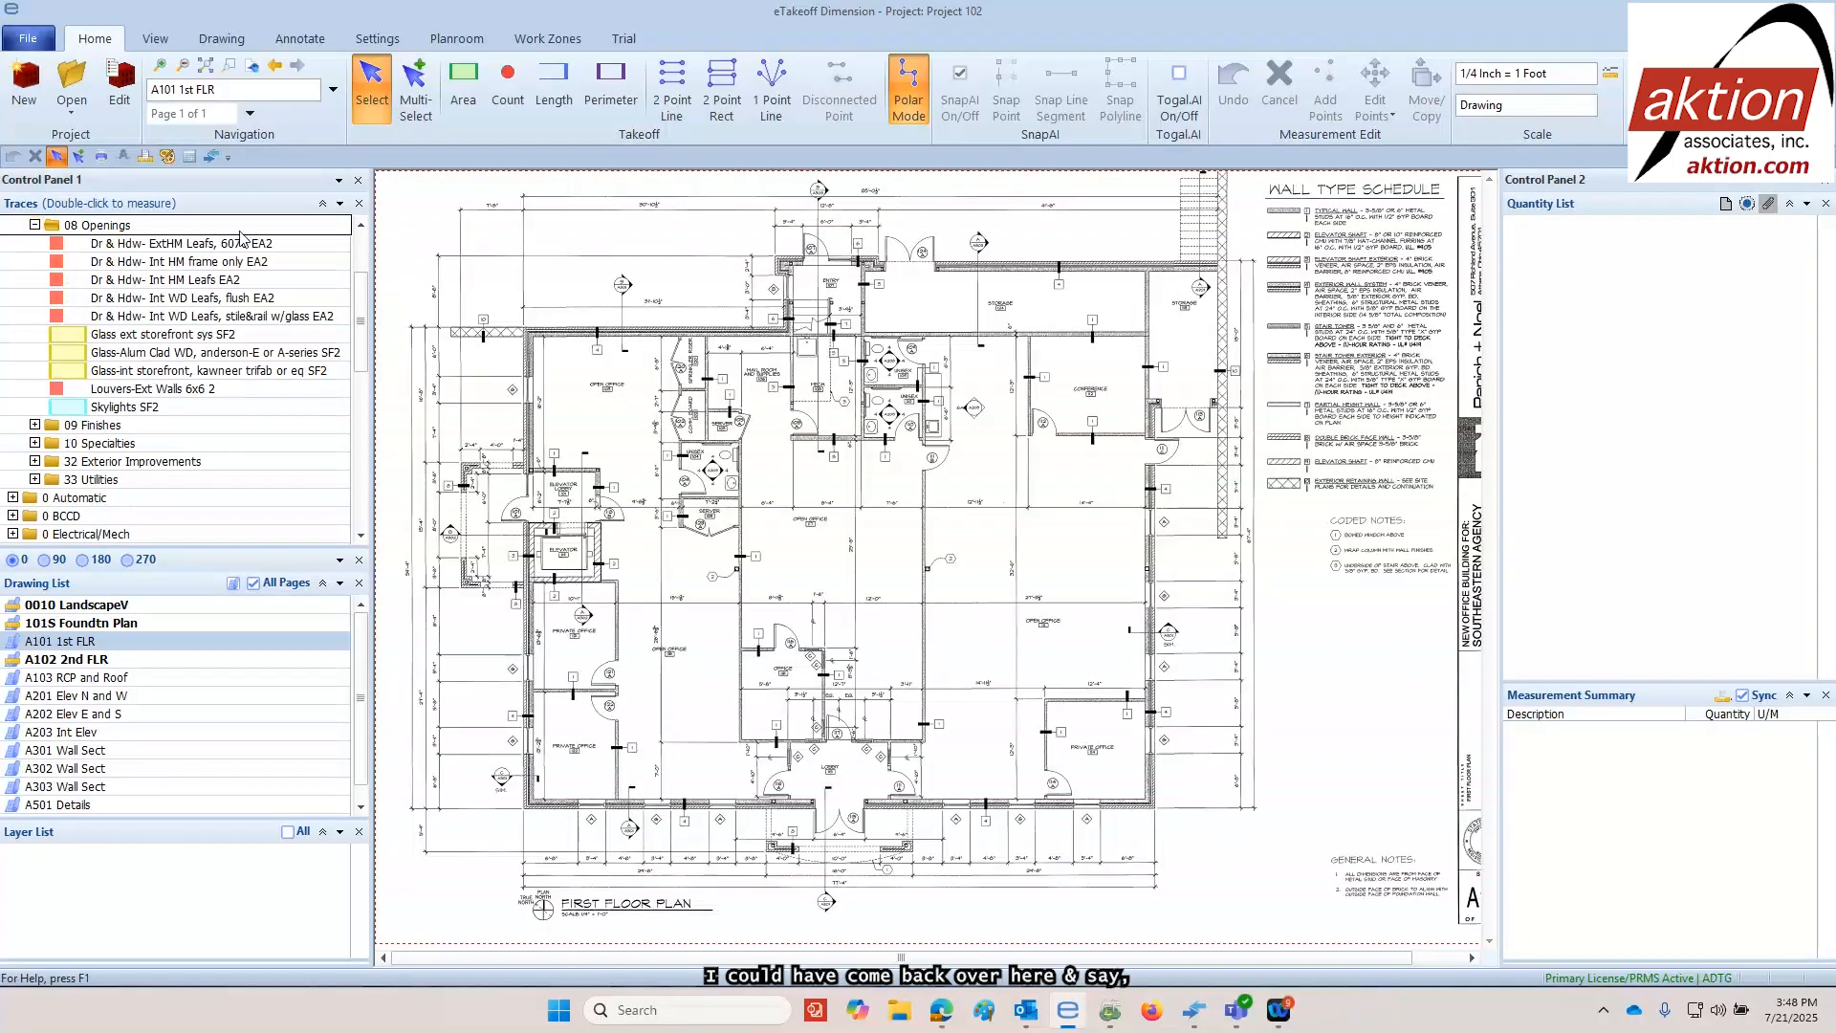
With Polar Mode off, count two lobby entrance leaves and one door in each side wall using Dr & Hdw- ExtHM Leafs, 6070 EA2
{"action": "double_click", "coordinate": [175, 246]}
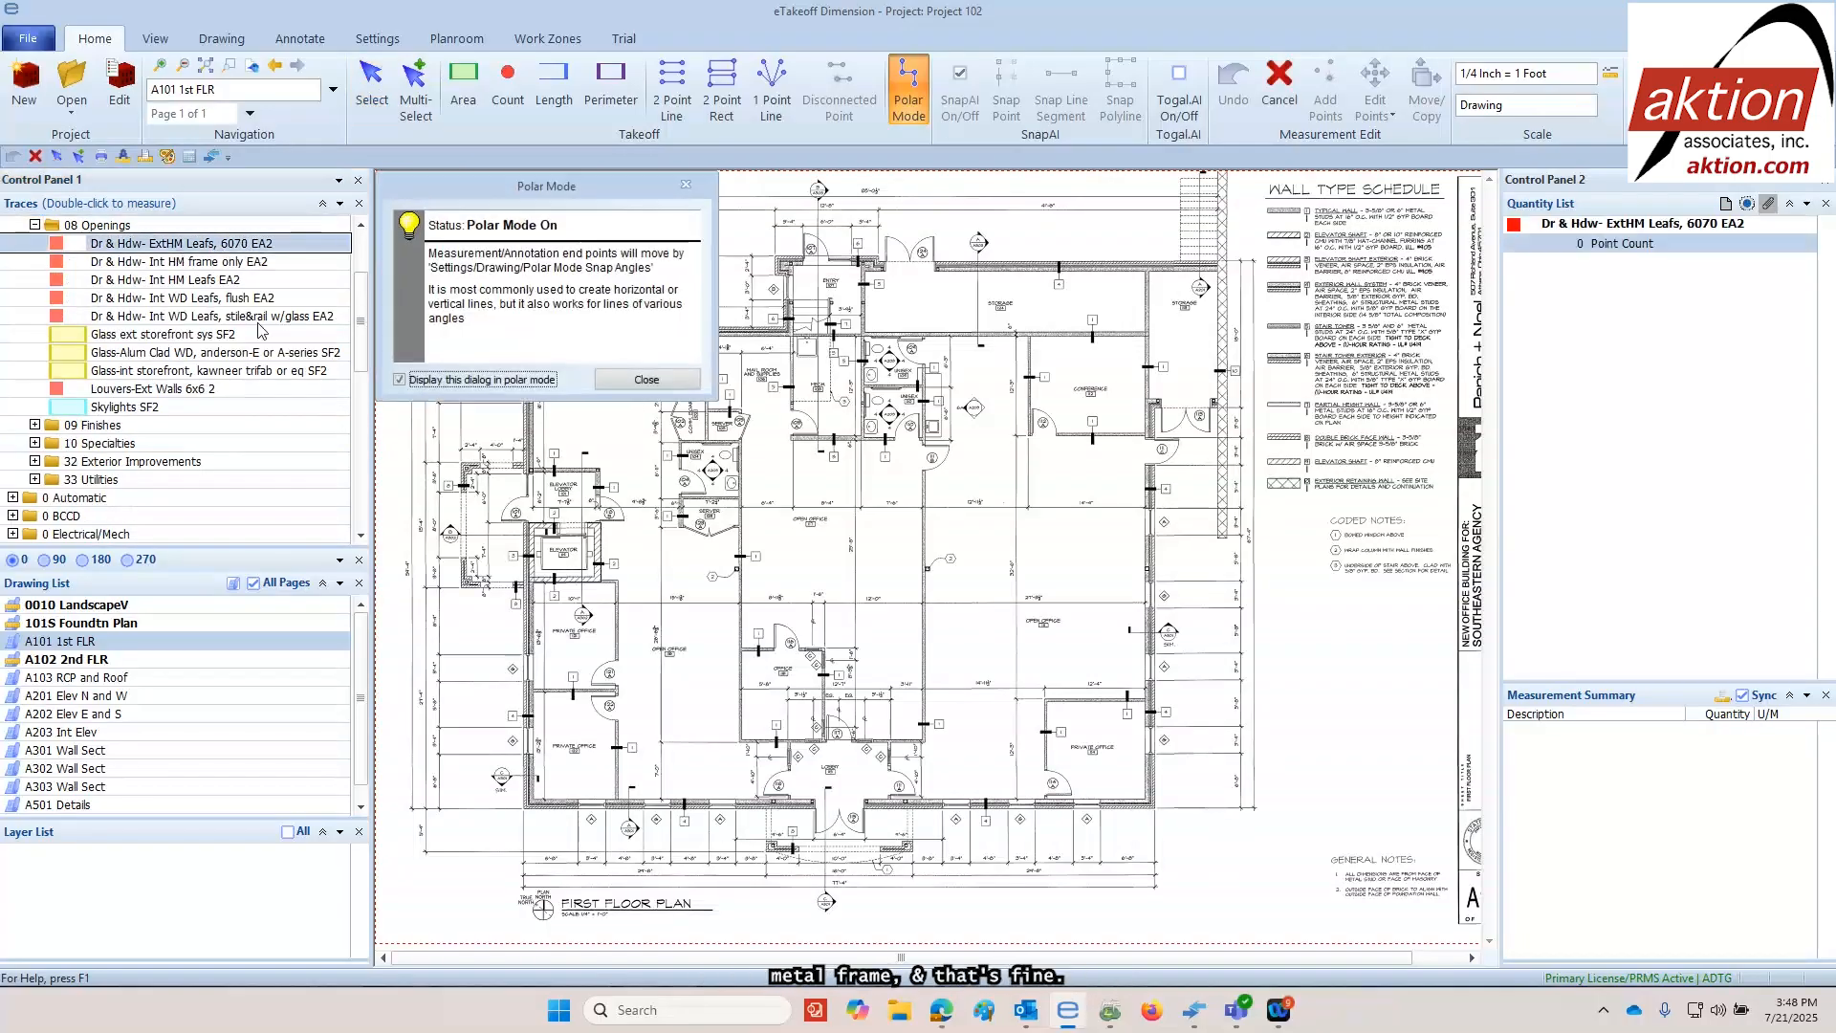
{"action": "left_click", "coordinate": [647, 380]}
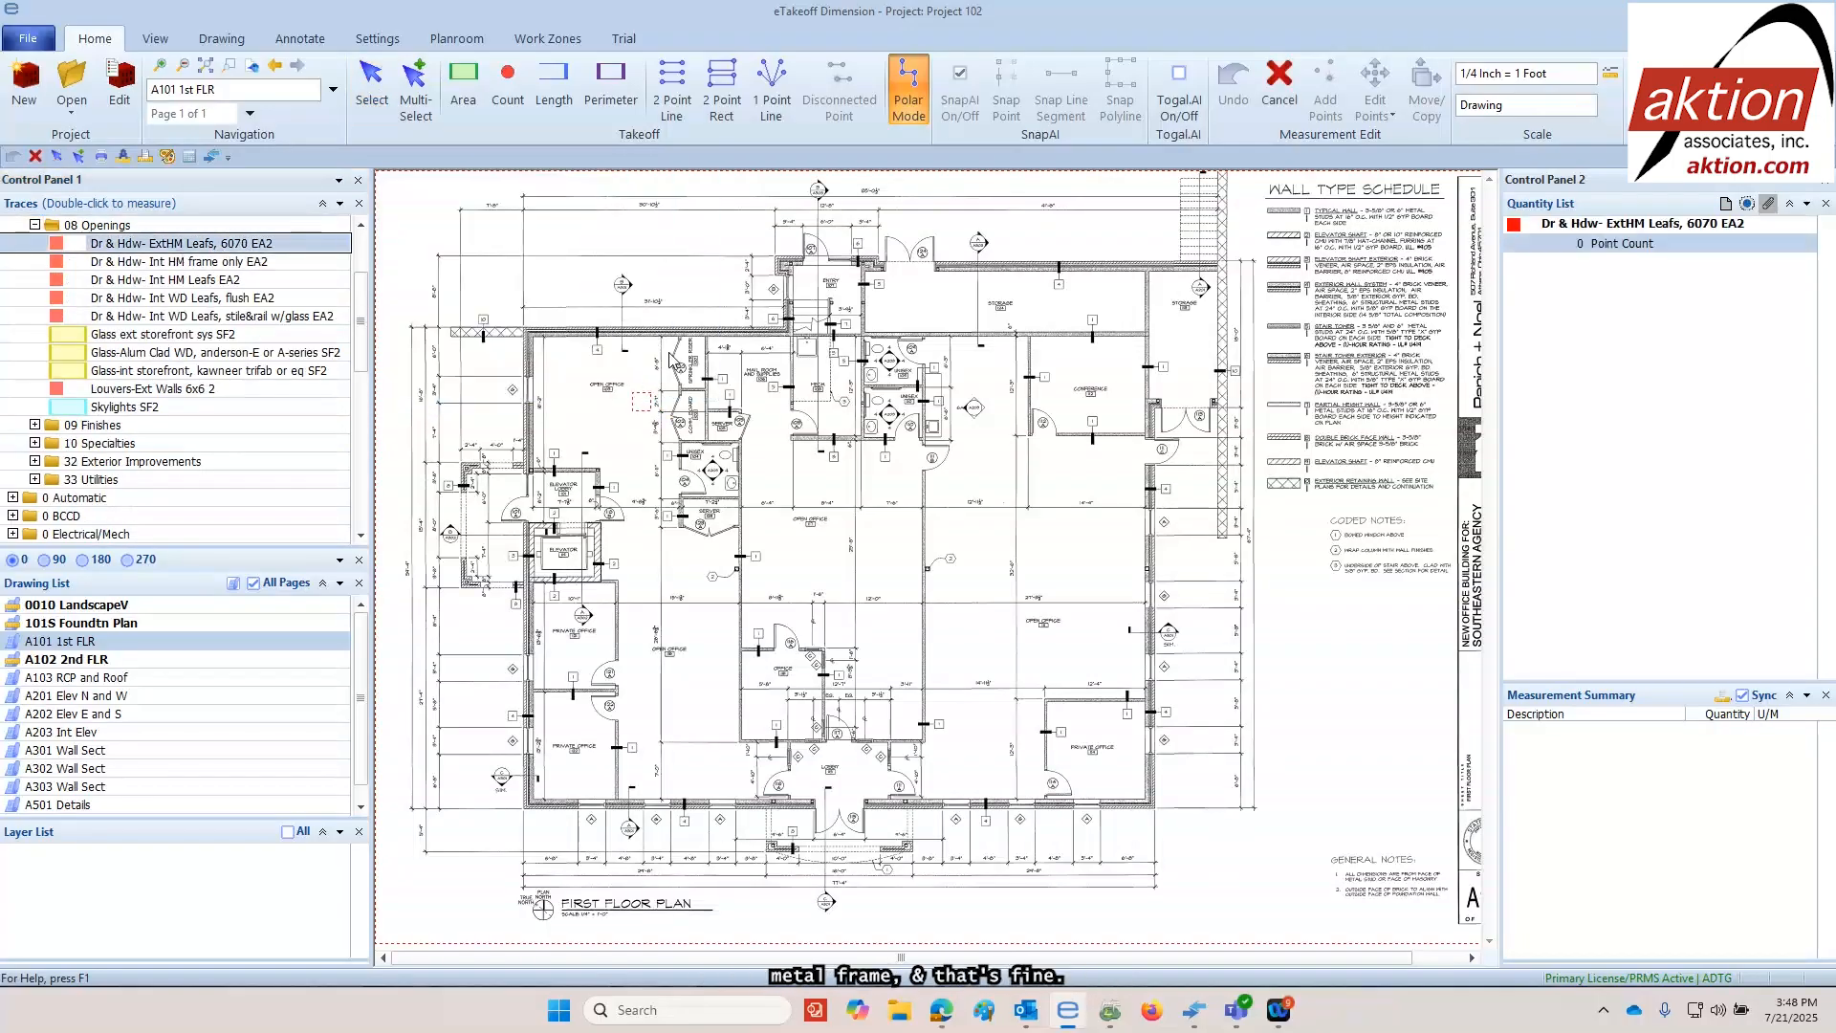
{"action": "left_click", "coordinate": [912, 89]}
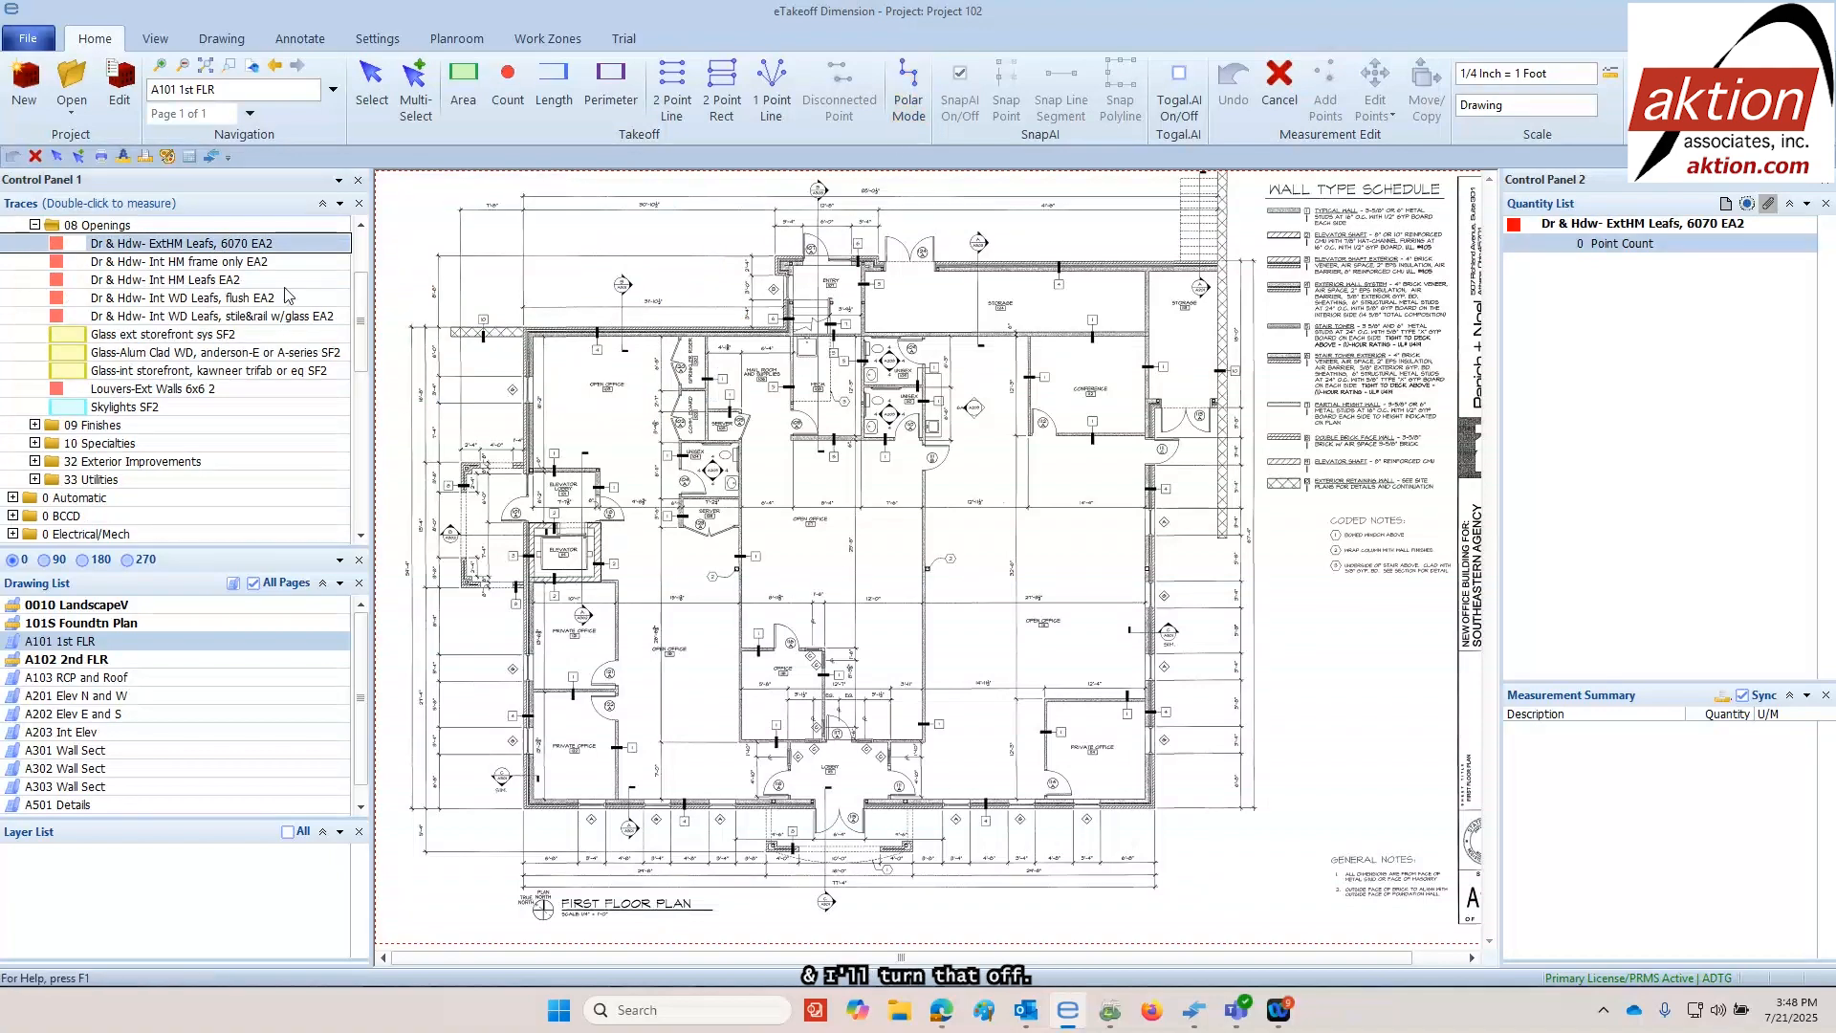
{"action": "left_click", "coordinate": [828, 809]}
{"action": "left_click", "coordinate": [854, 810]}
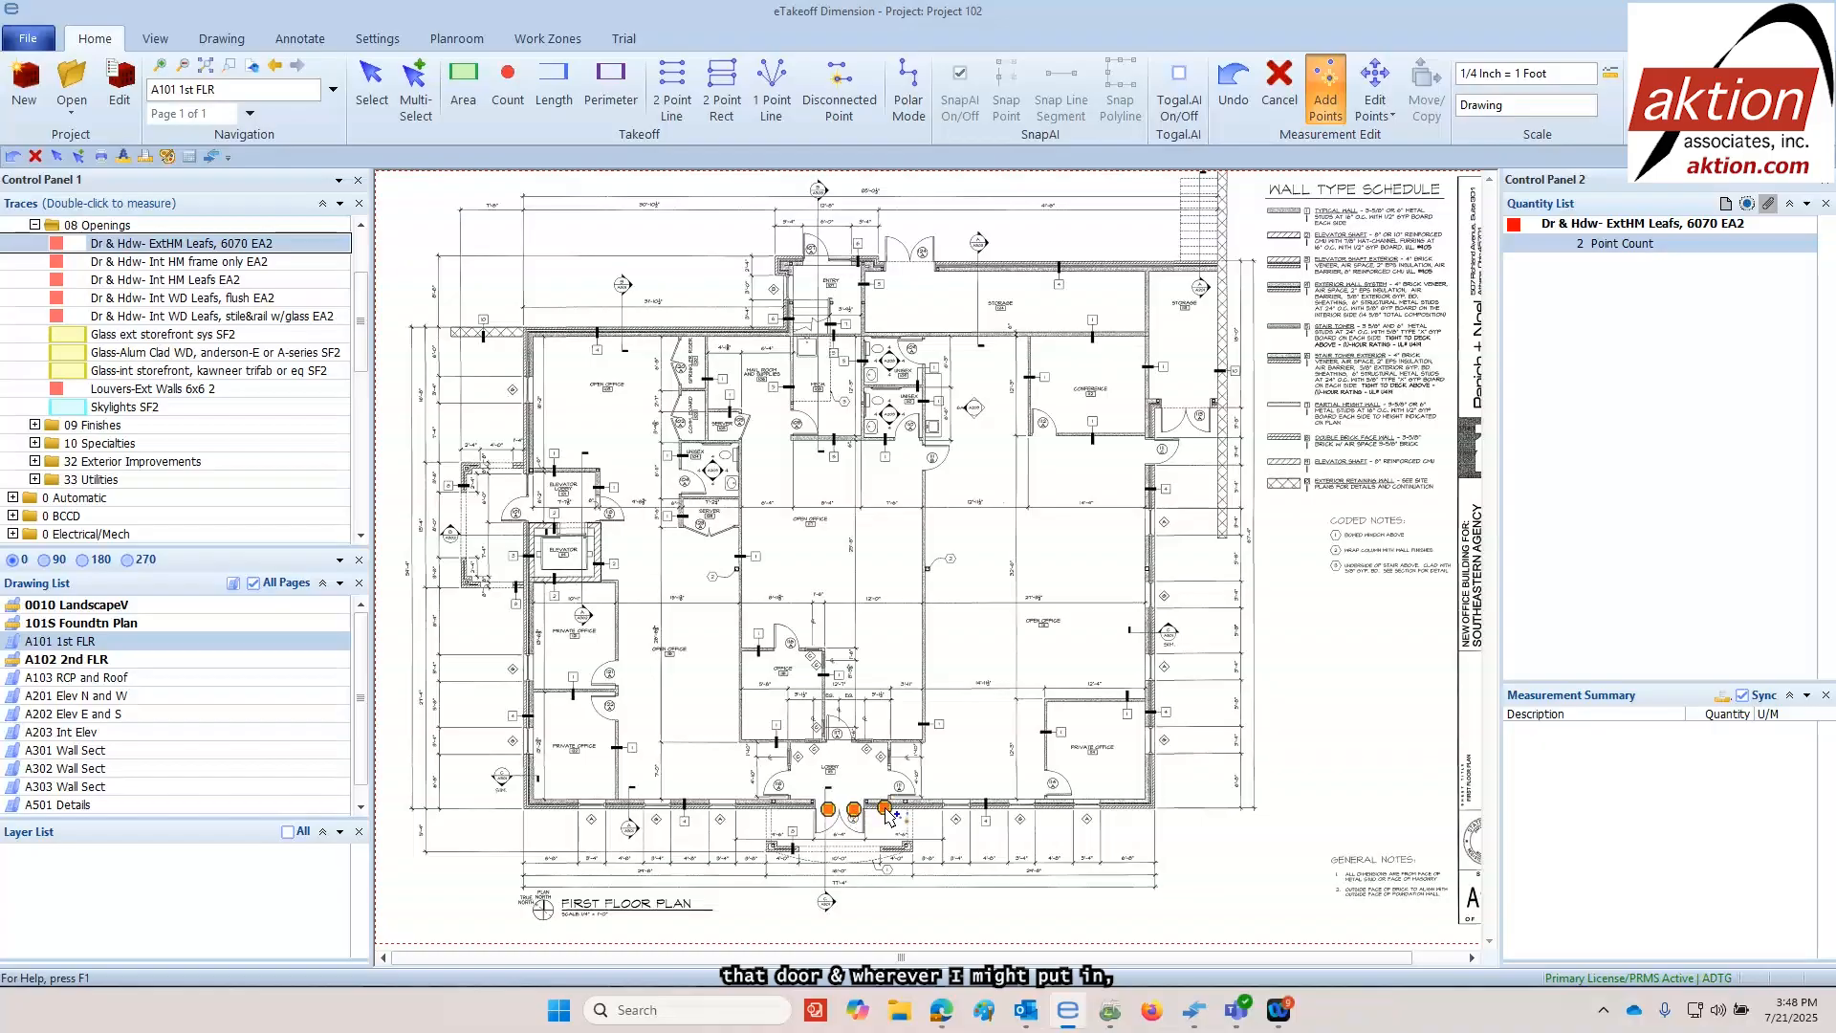
{"action": "left_click", "coordinate": [1153, 452]}
{"action": "left_click", "coordinate": [526, 507]}
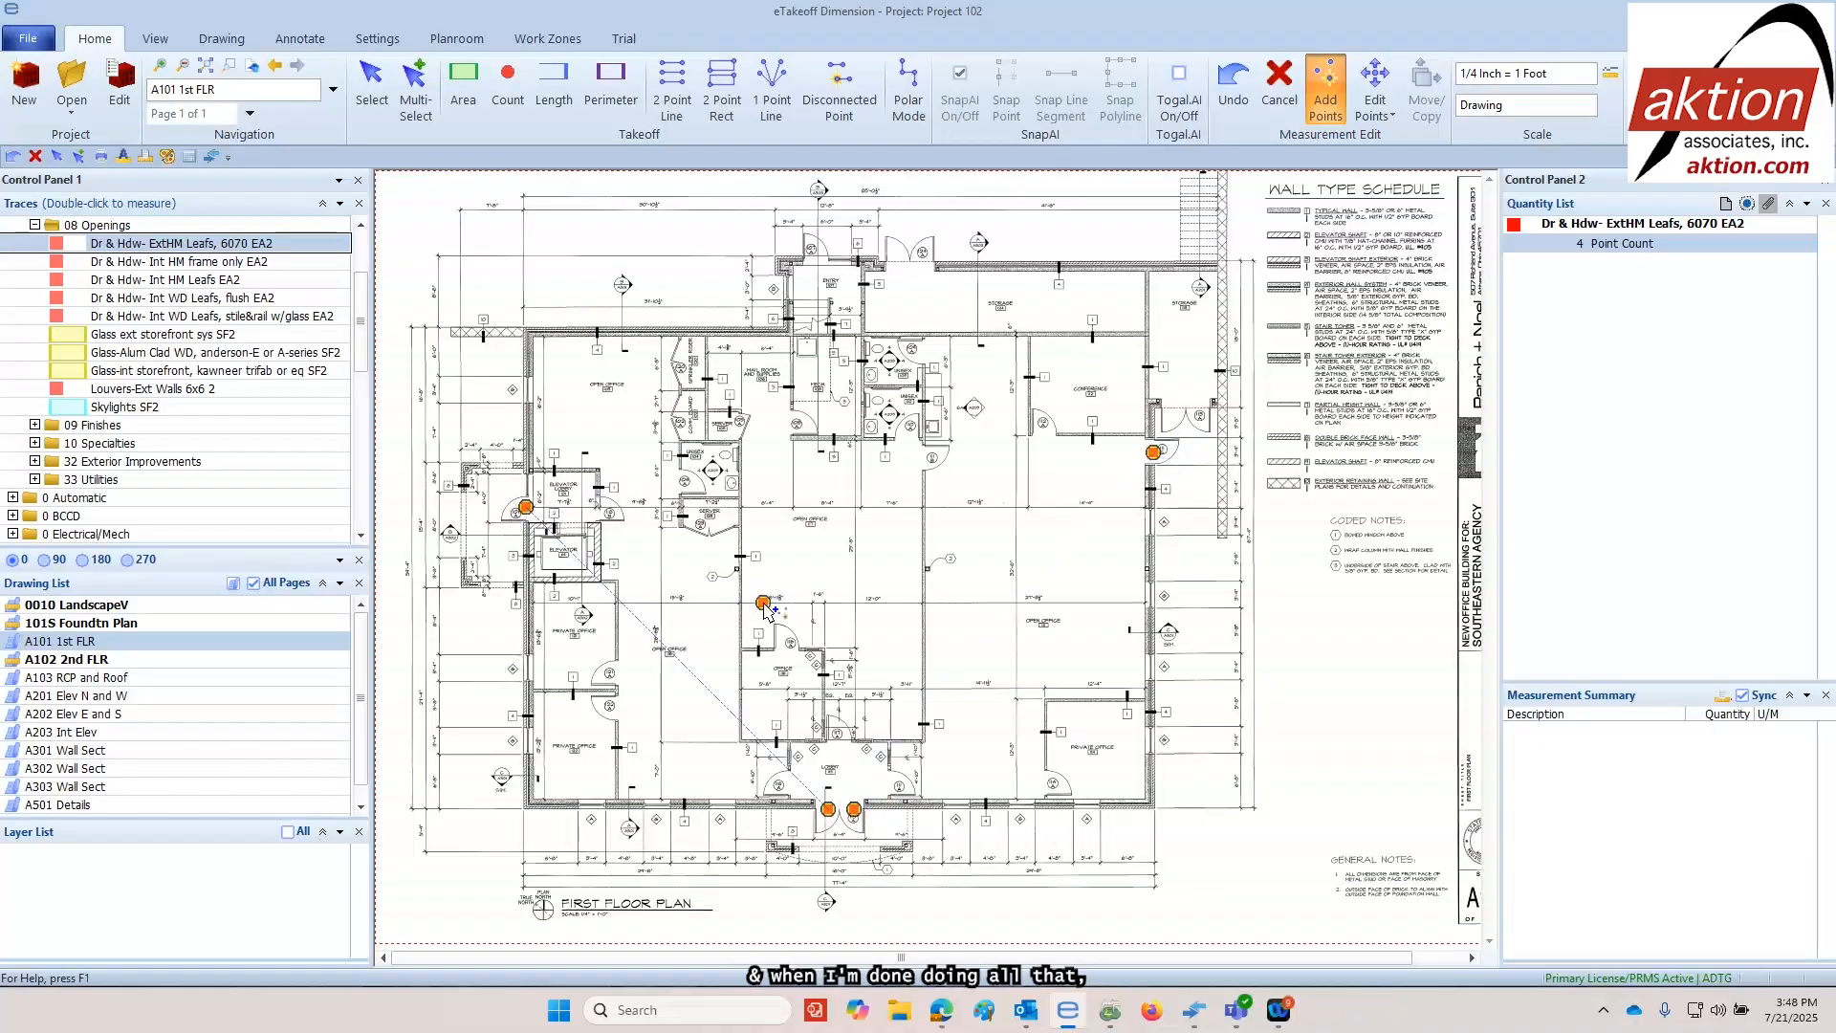
{"action": "key", "text": "Return"}
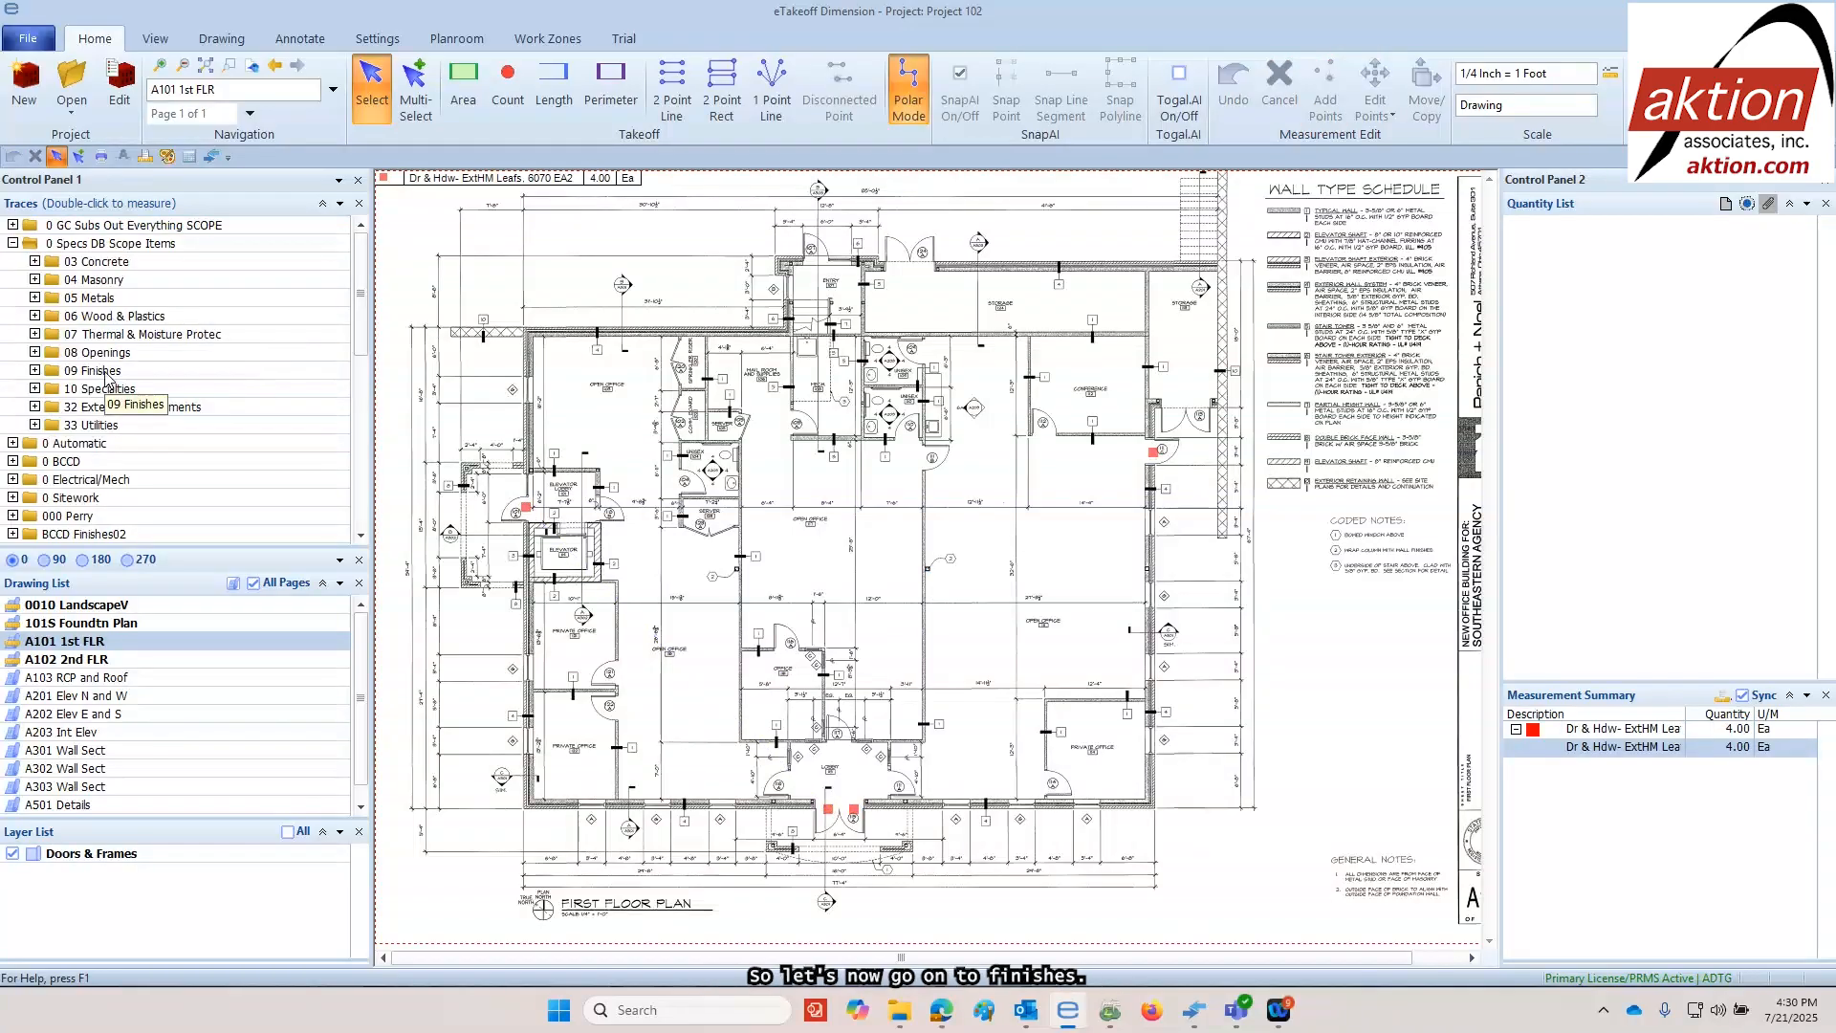
Take off about 4,275 SF of ceiling over the main rectangular first floor area with the 09 Finishes trace Acoustical CLG 2x2 water resist SF2
{"action": "double_click", "coordinate": [105, 372]}
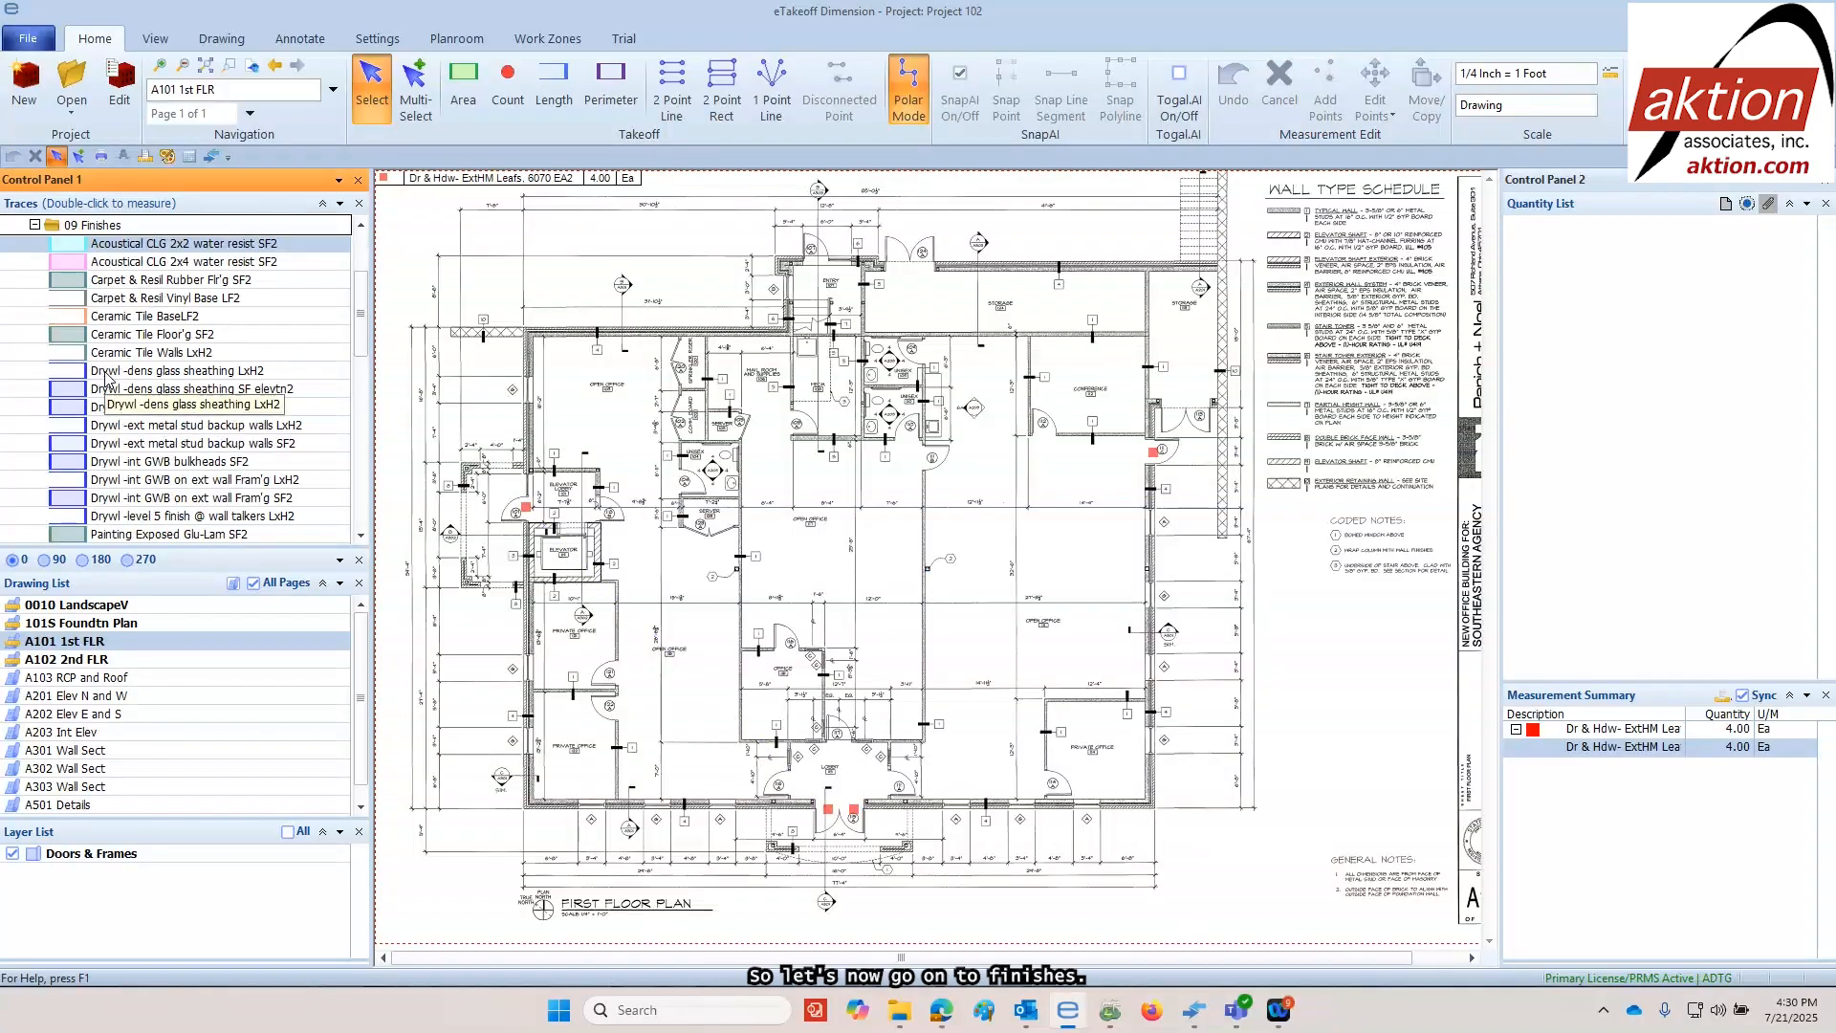
{"action": "double_click", "coordinate": [118, 246]}
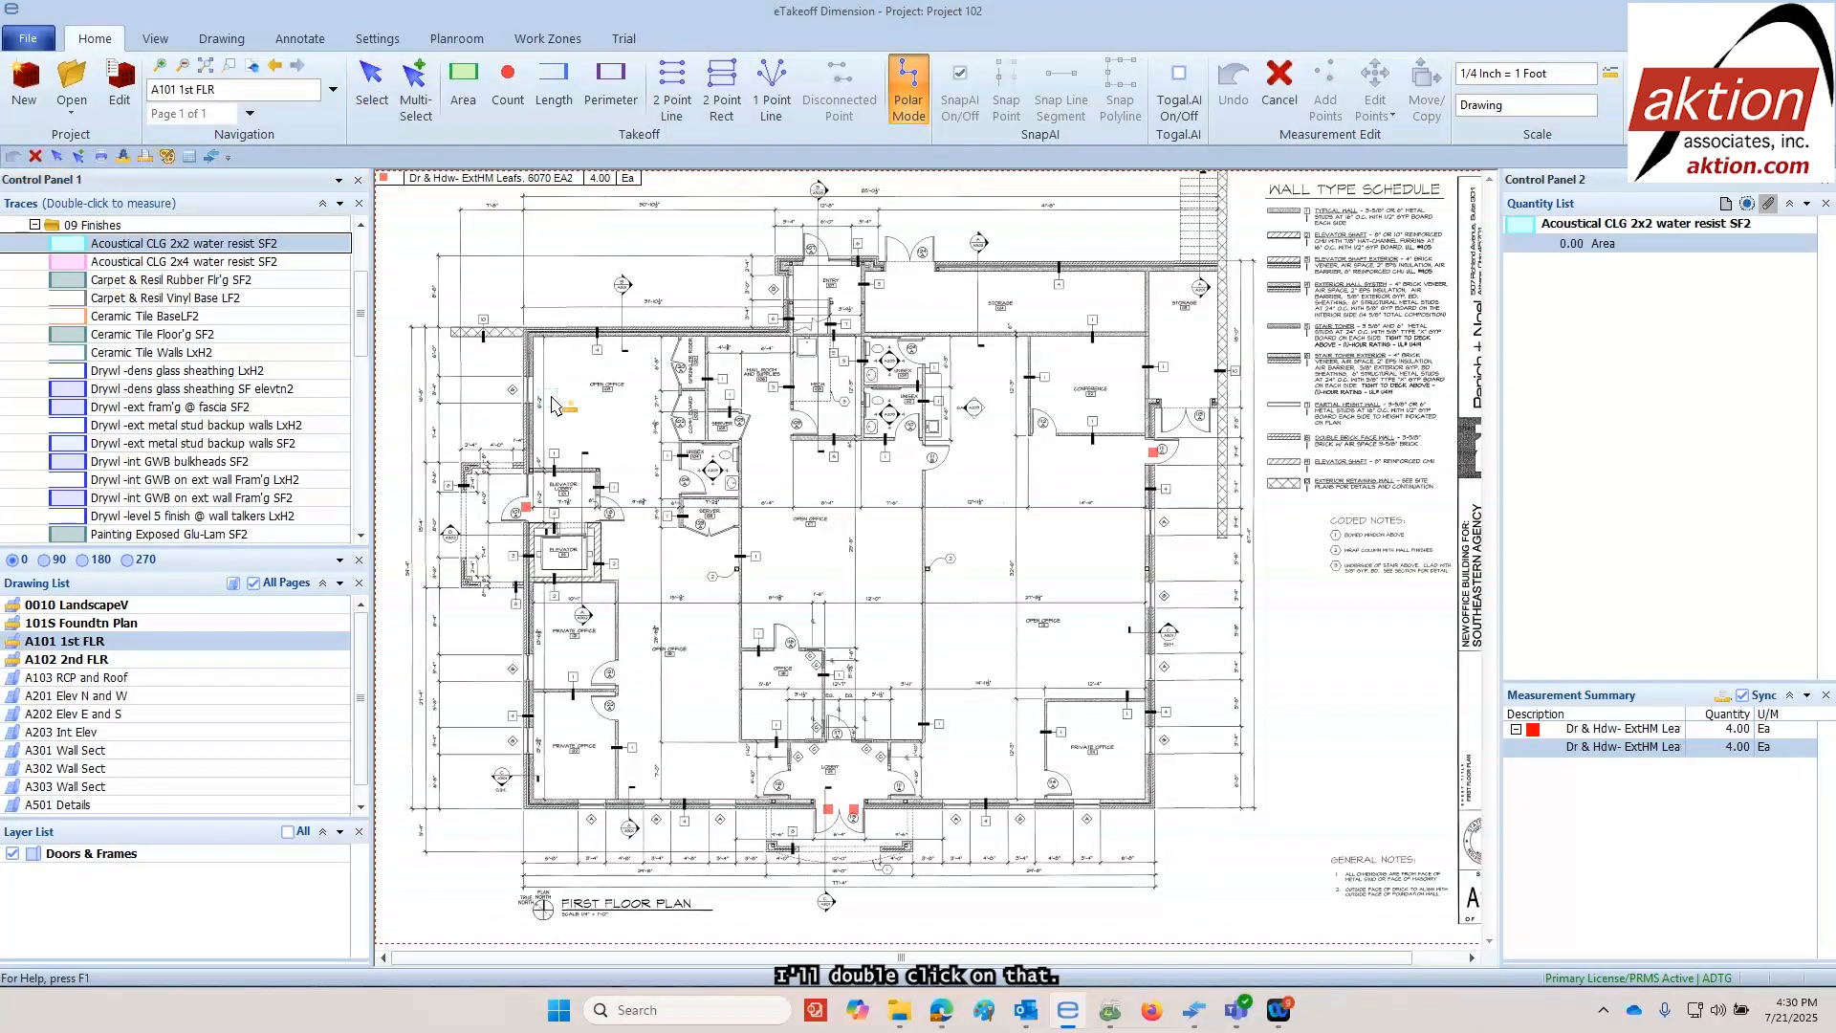
{"action": "left_click", "coordinate": [533, 333]}
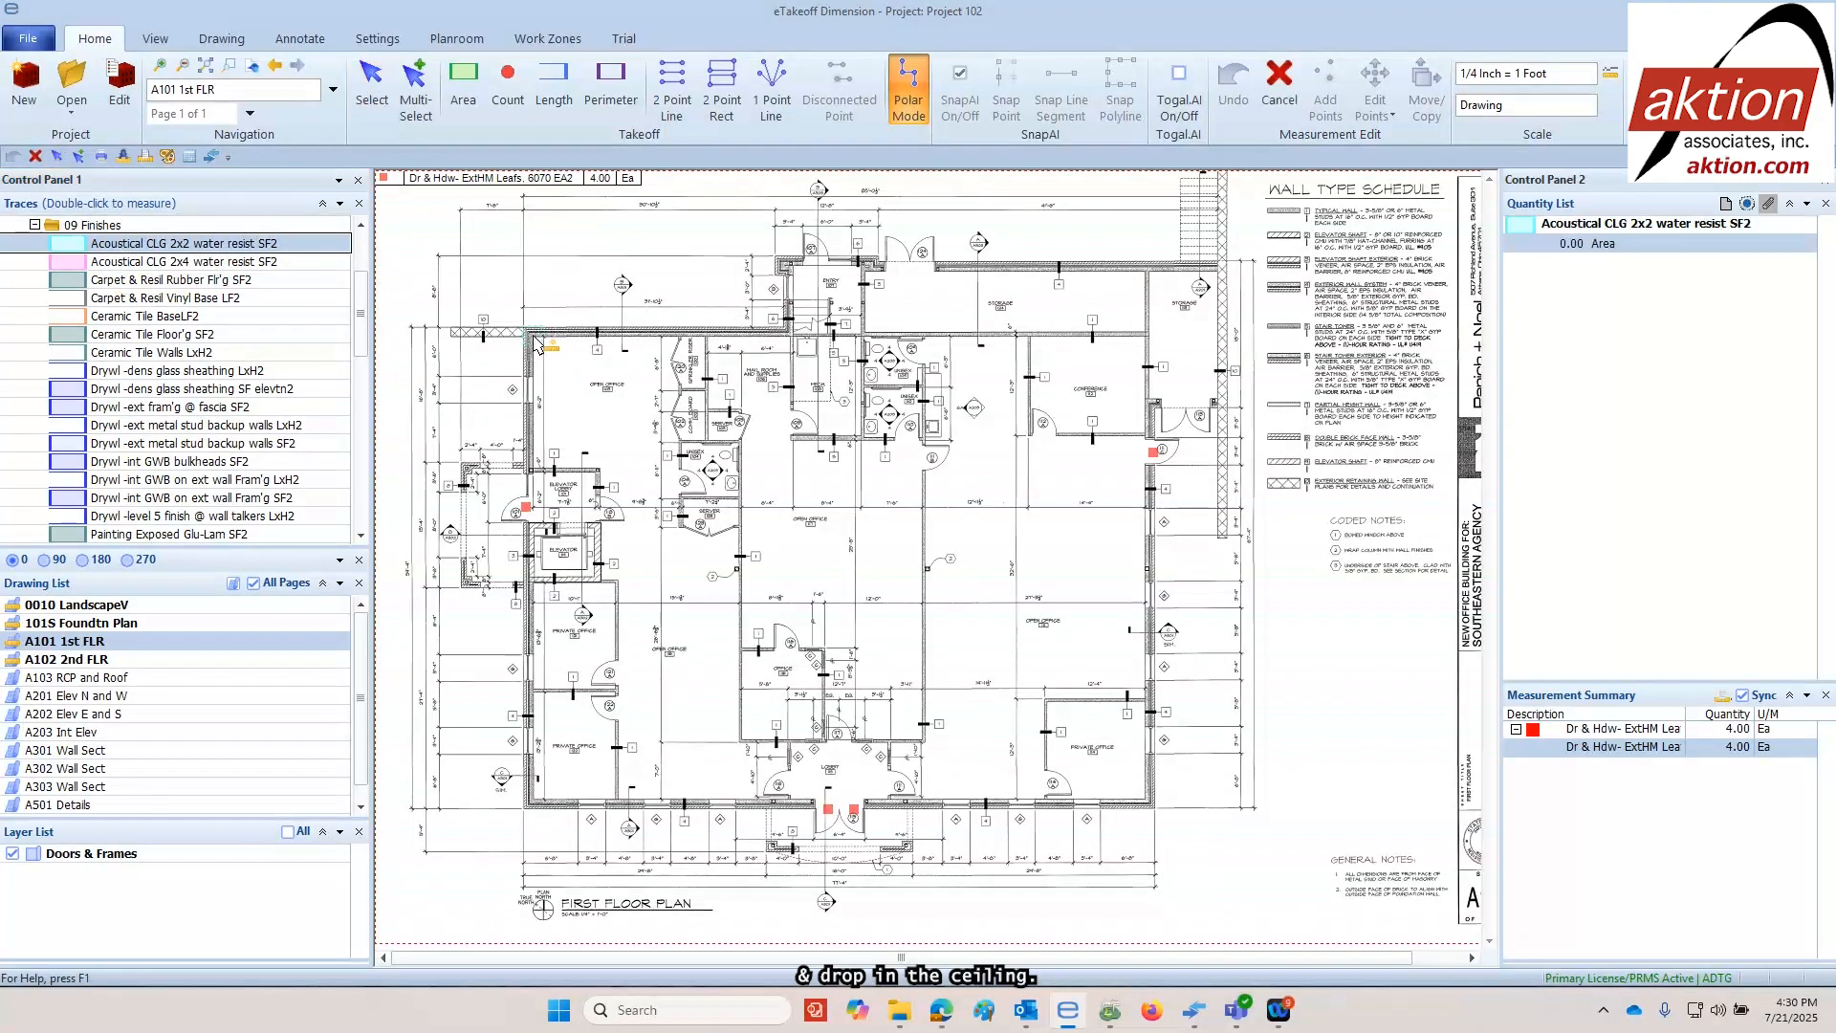
{"action": "left_click", "coordinate": [1145, 334]}
{"action": "left_click", "coordinate": [1145, 659]}
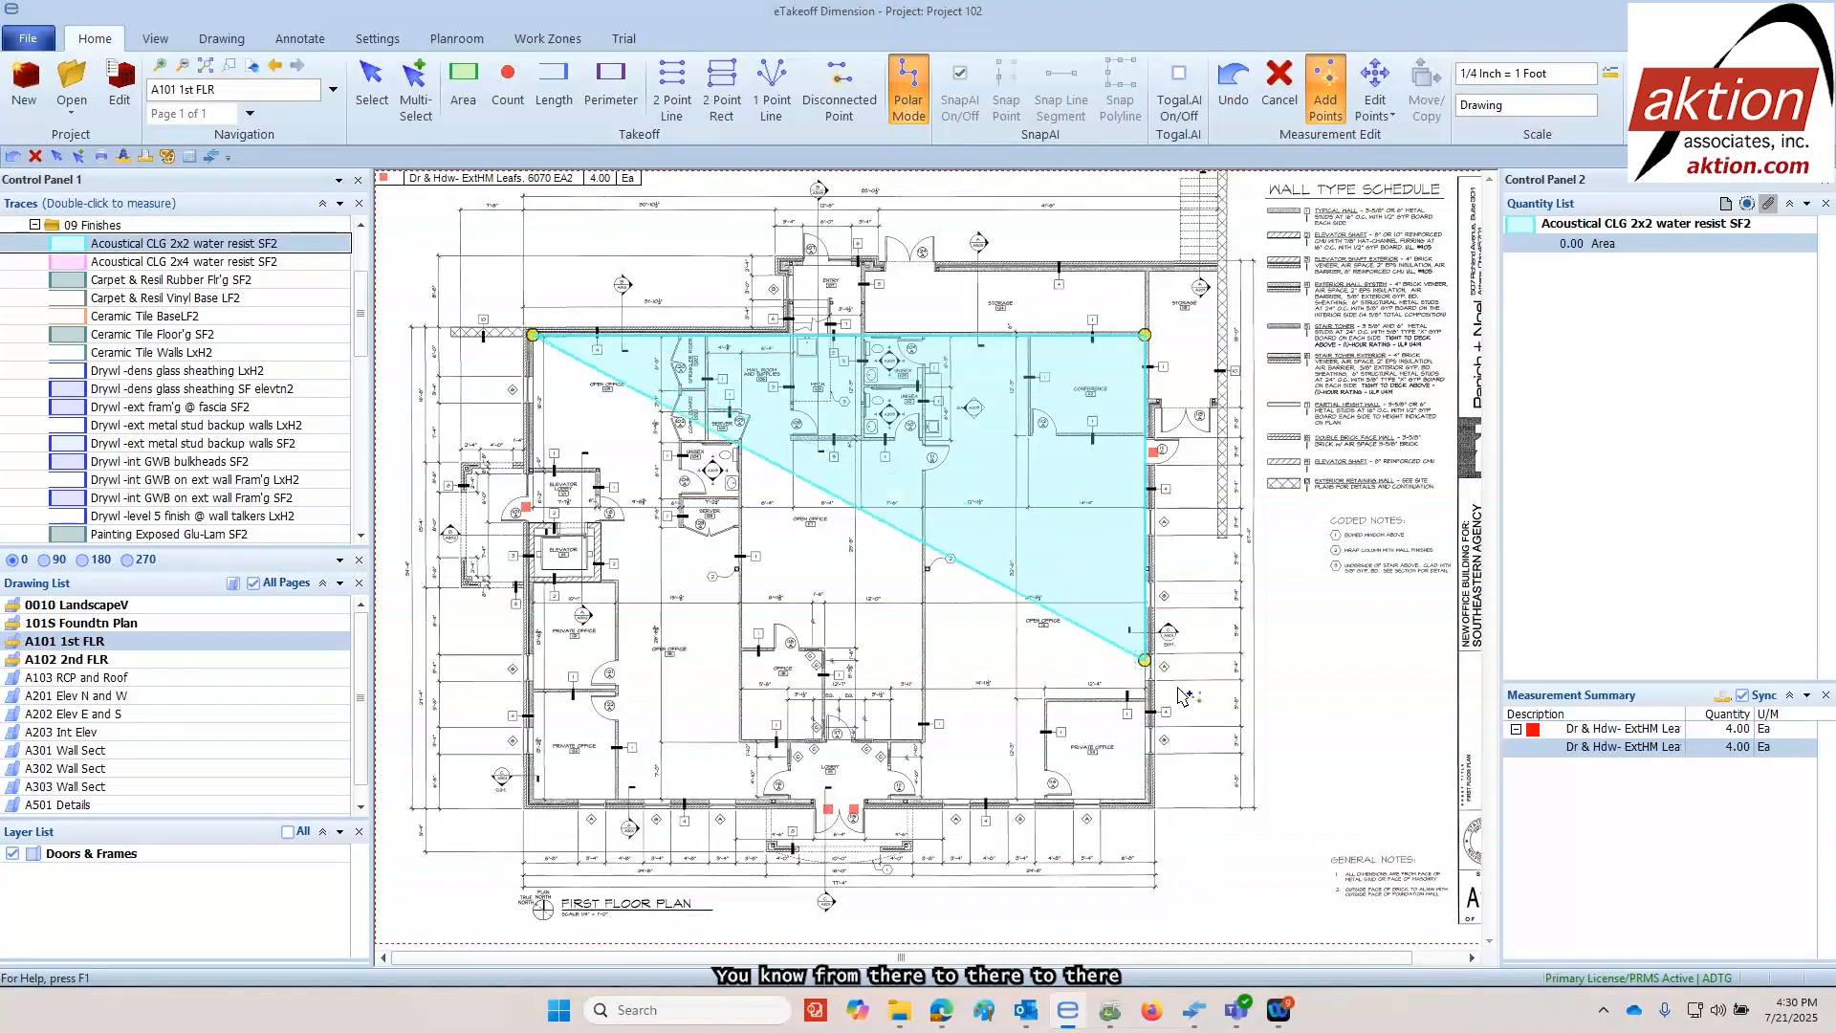
{"action": "left_click", "coordinate": [1145, 798]}
{"action": "double_click", "coordinate": [526, 799]}
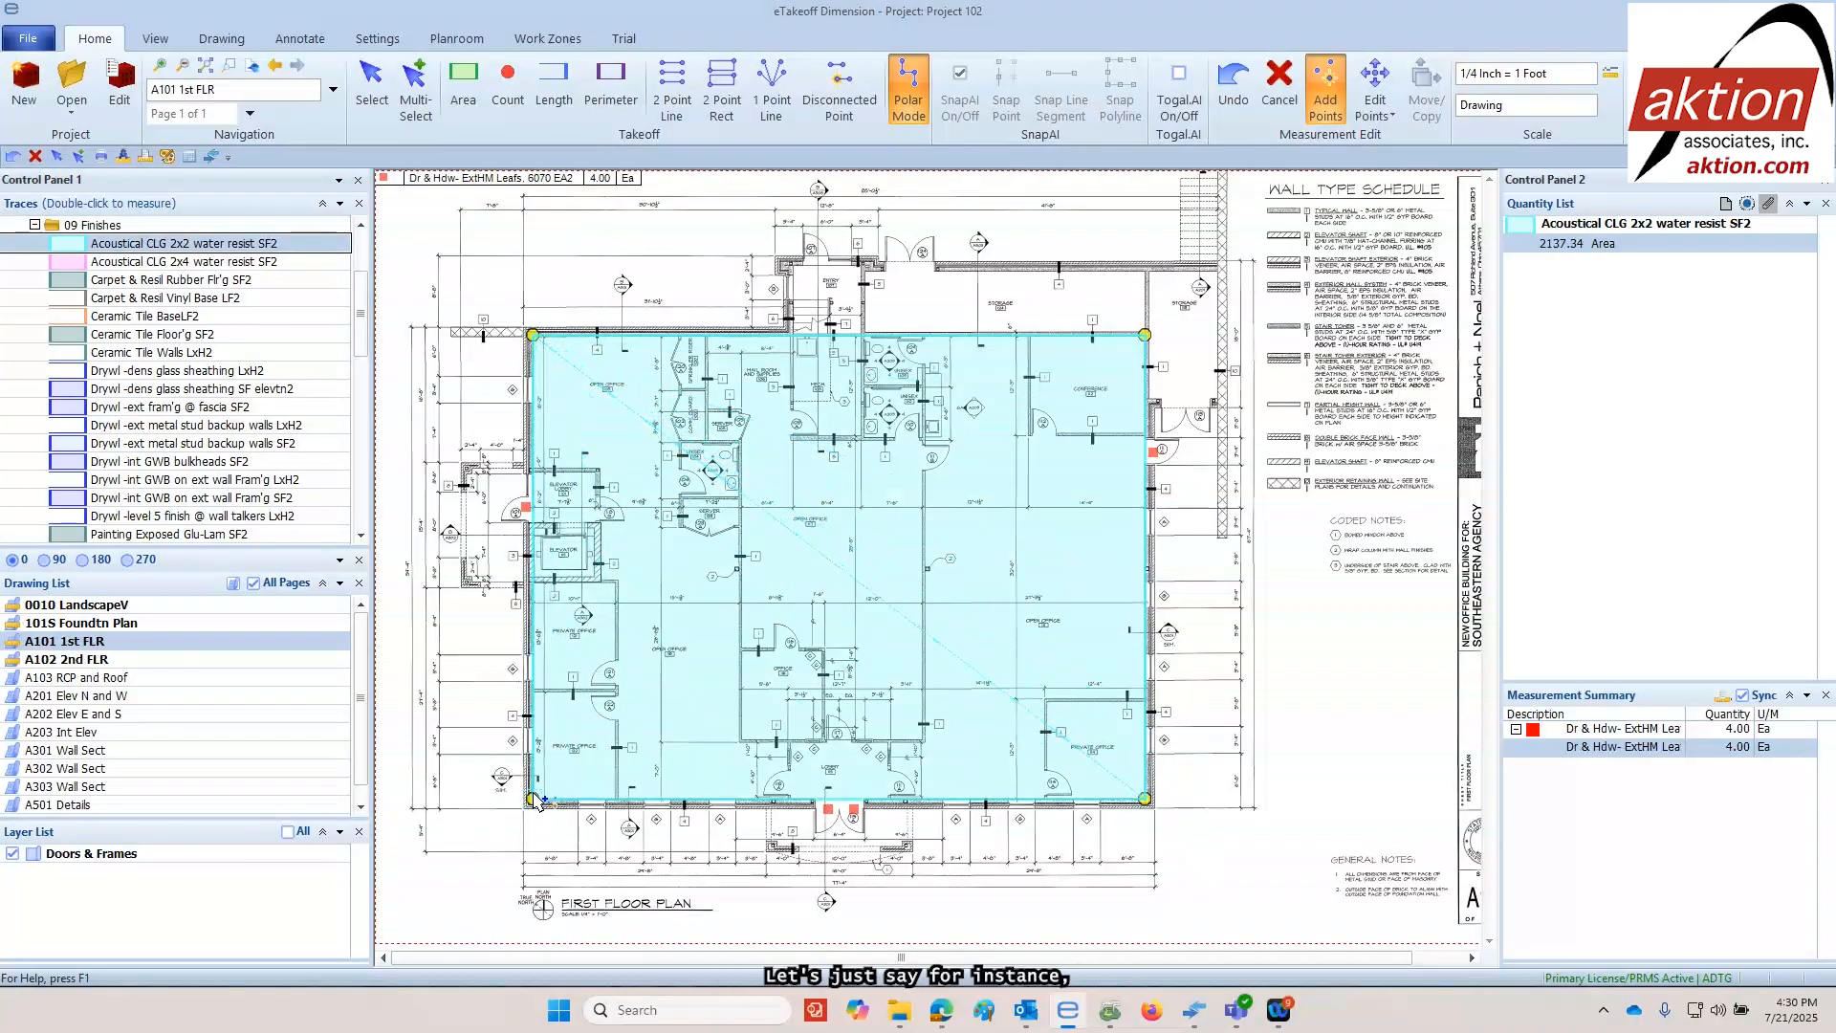
{"action": "left_click", "coordinate": [533, 797]}
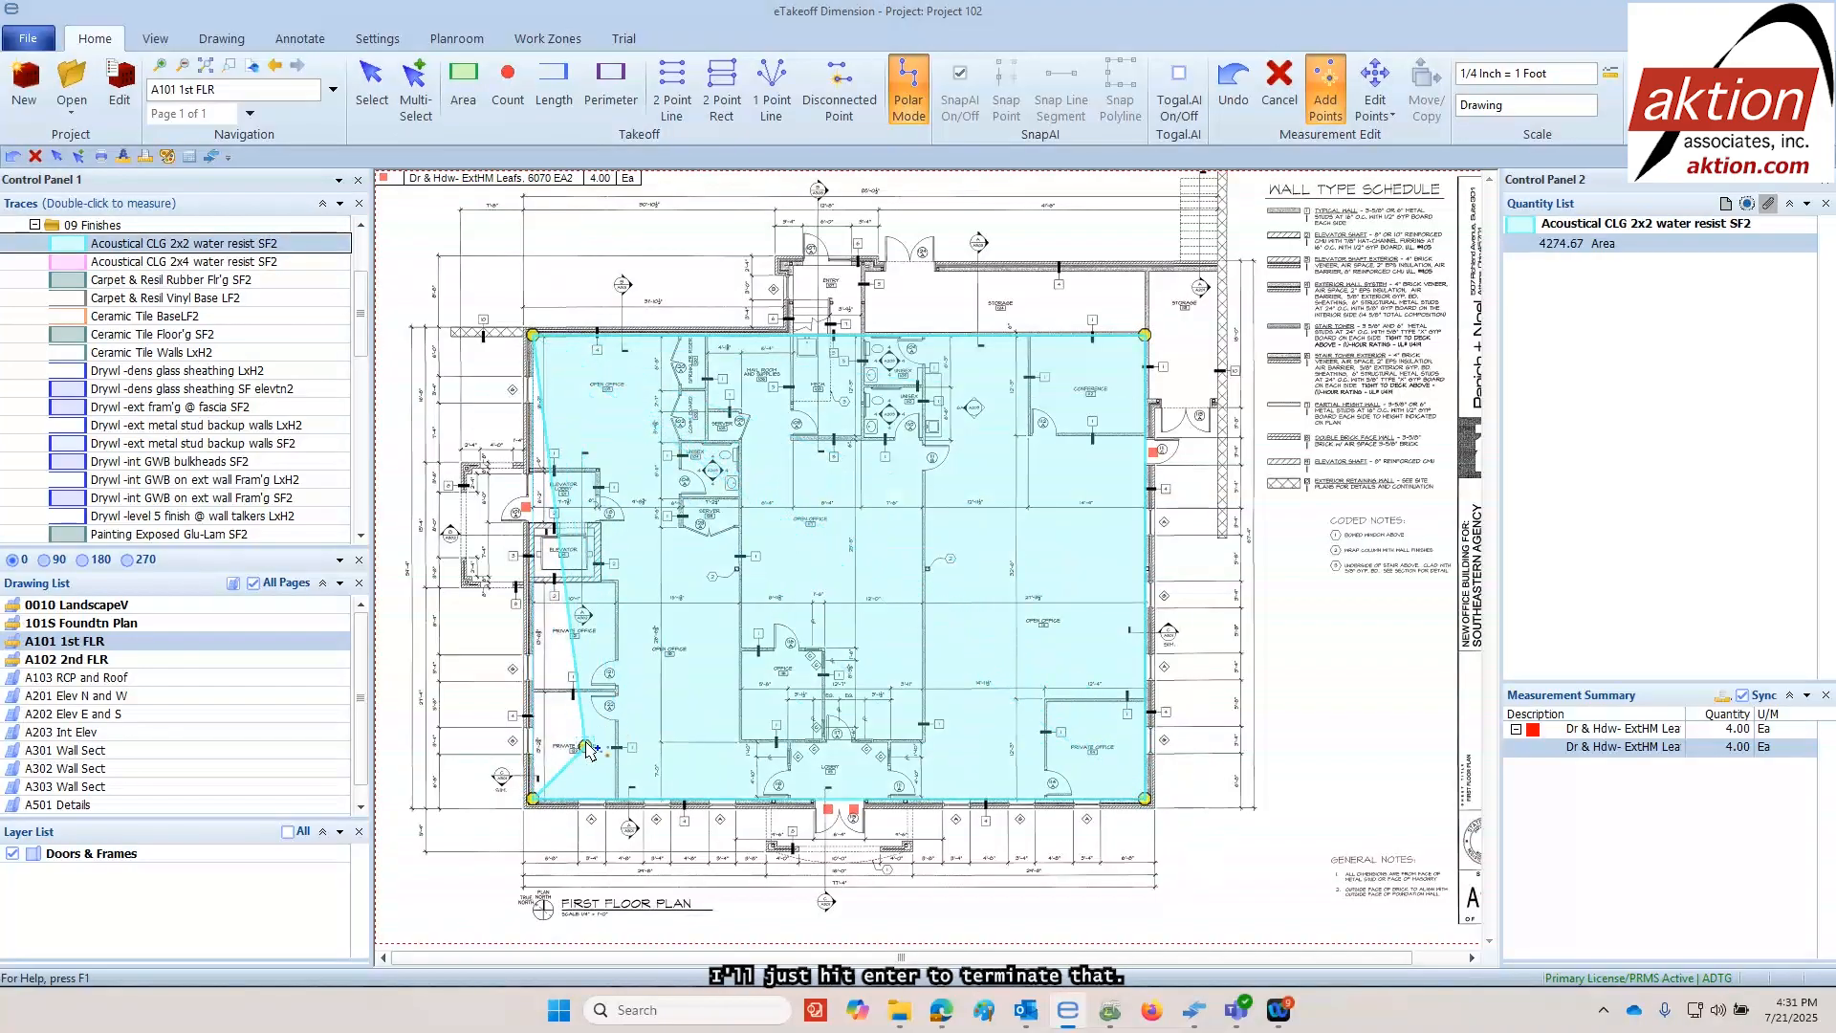
{"action": "key", "text": "Return"}
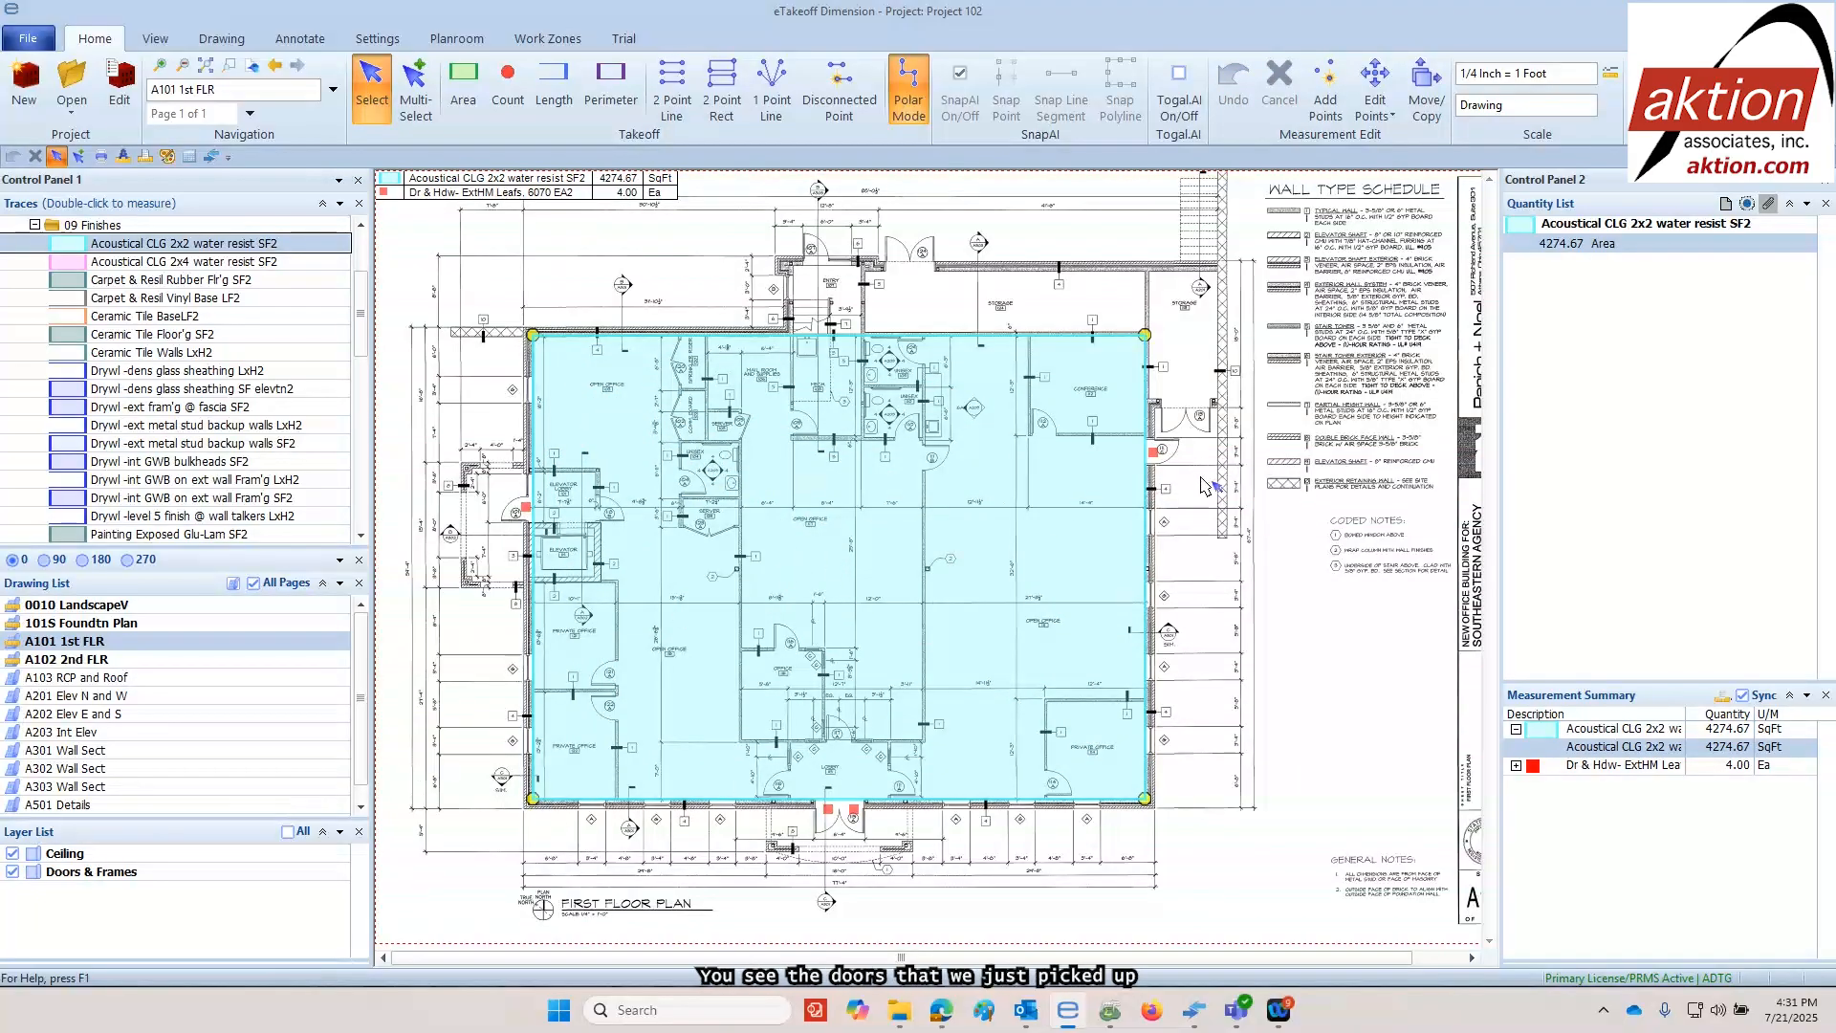
Check the takeoff by toggling the Ceiling and Doors & Frames layers, leaving both shown, and collapse the 09 Finishes traces
{"action": "left_click", "coordinate": [13, 854]}
{"action": "left_click", "coordinate": [12, 871]}
{"action": "left_click", "coordinate": [12, 854]}
{"action": "left_click", "coordinate": [12, 872]}
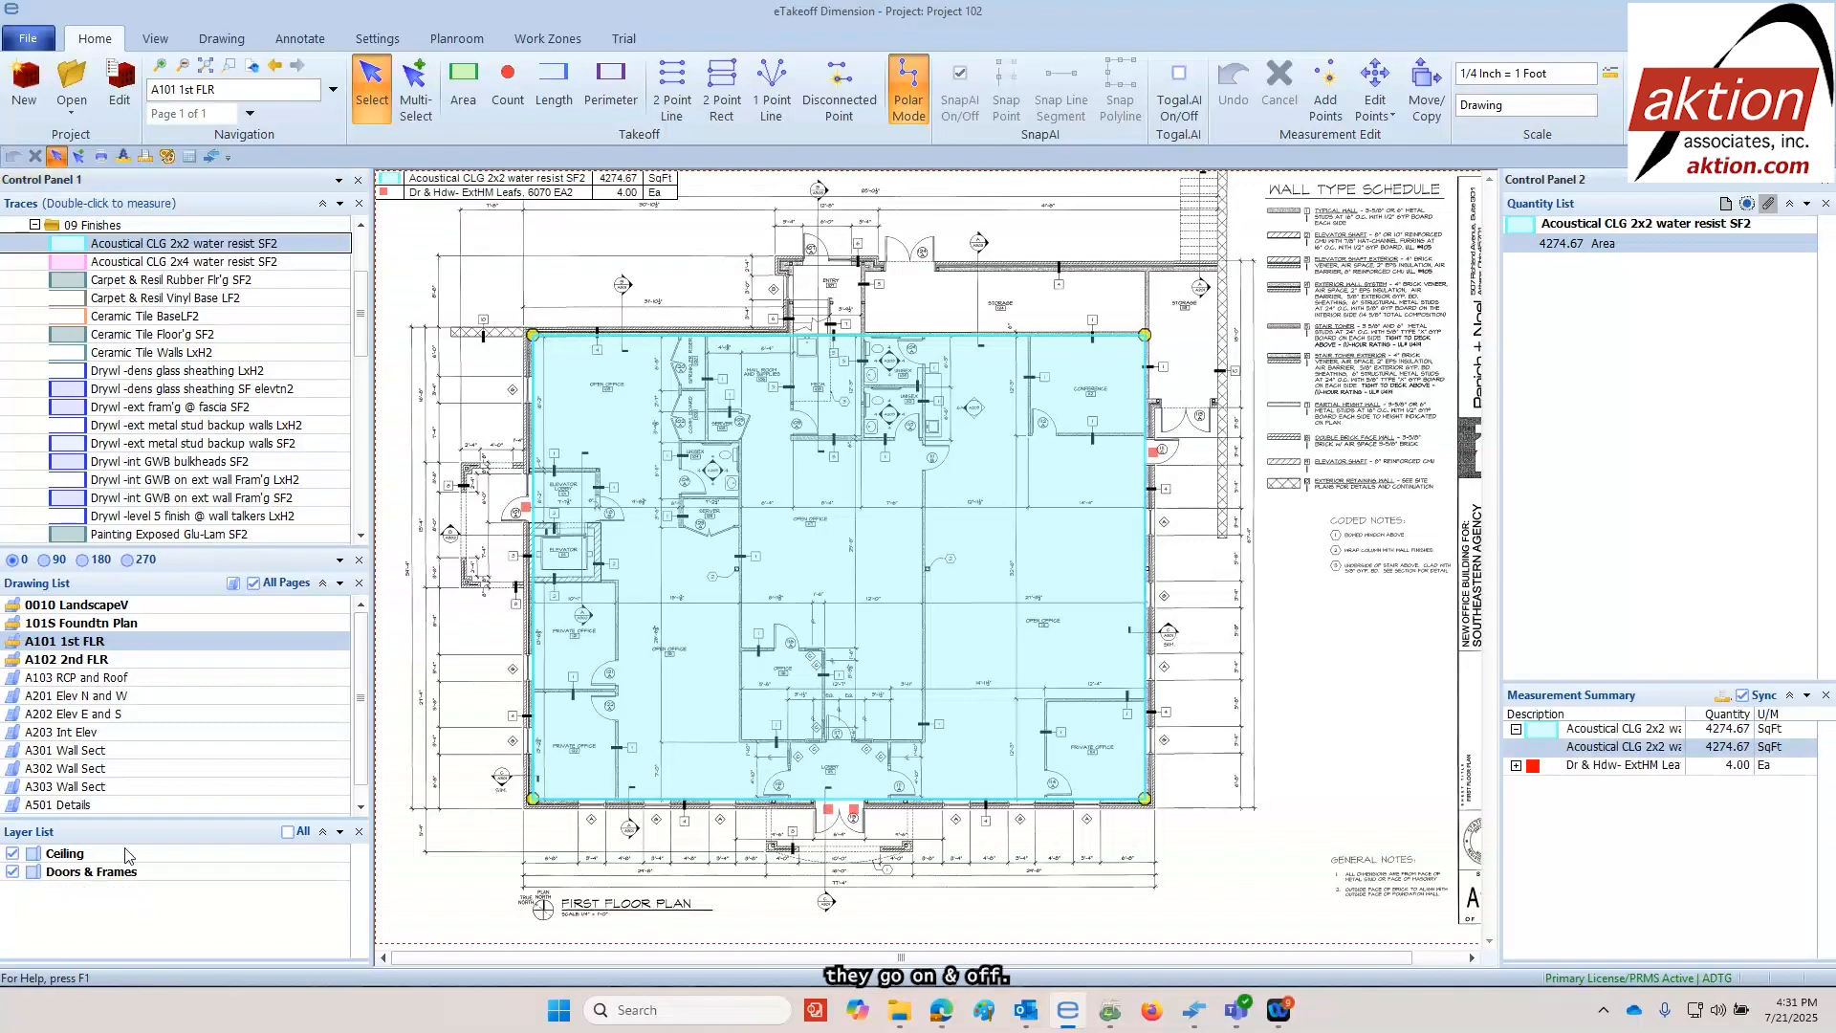
{"action": "left_click", "coordinate": [1326, 703]}
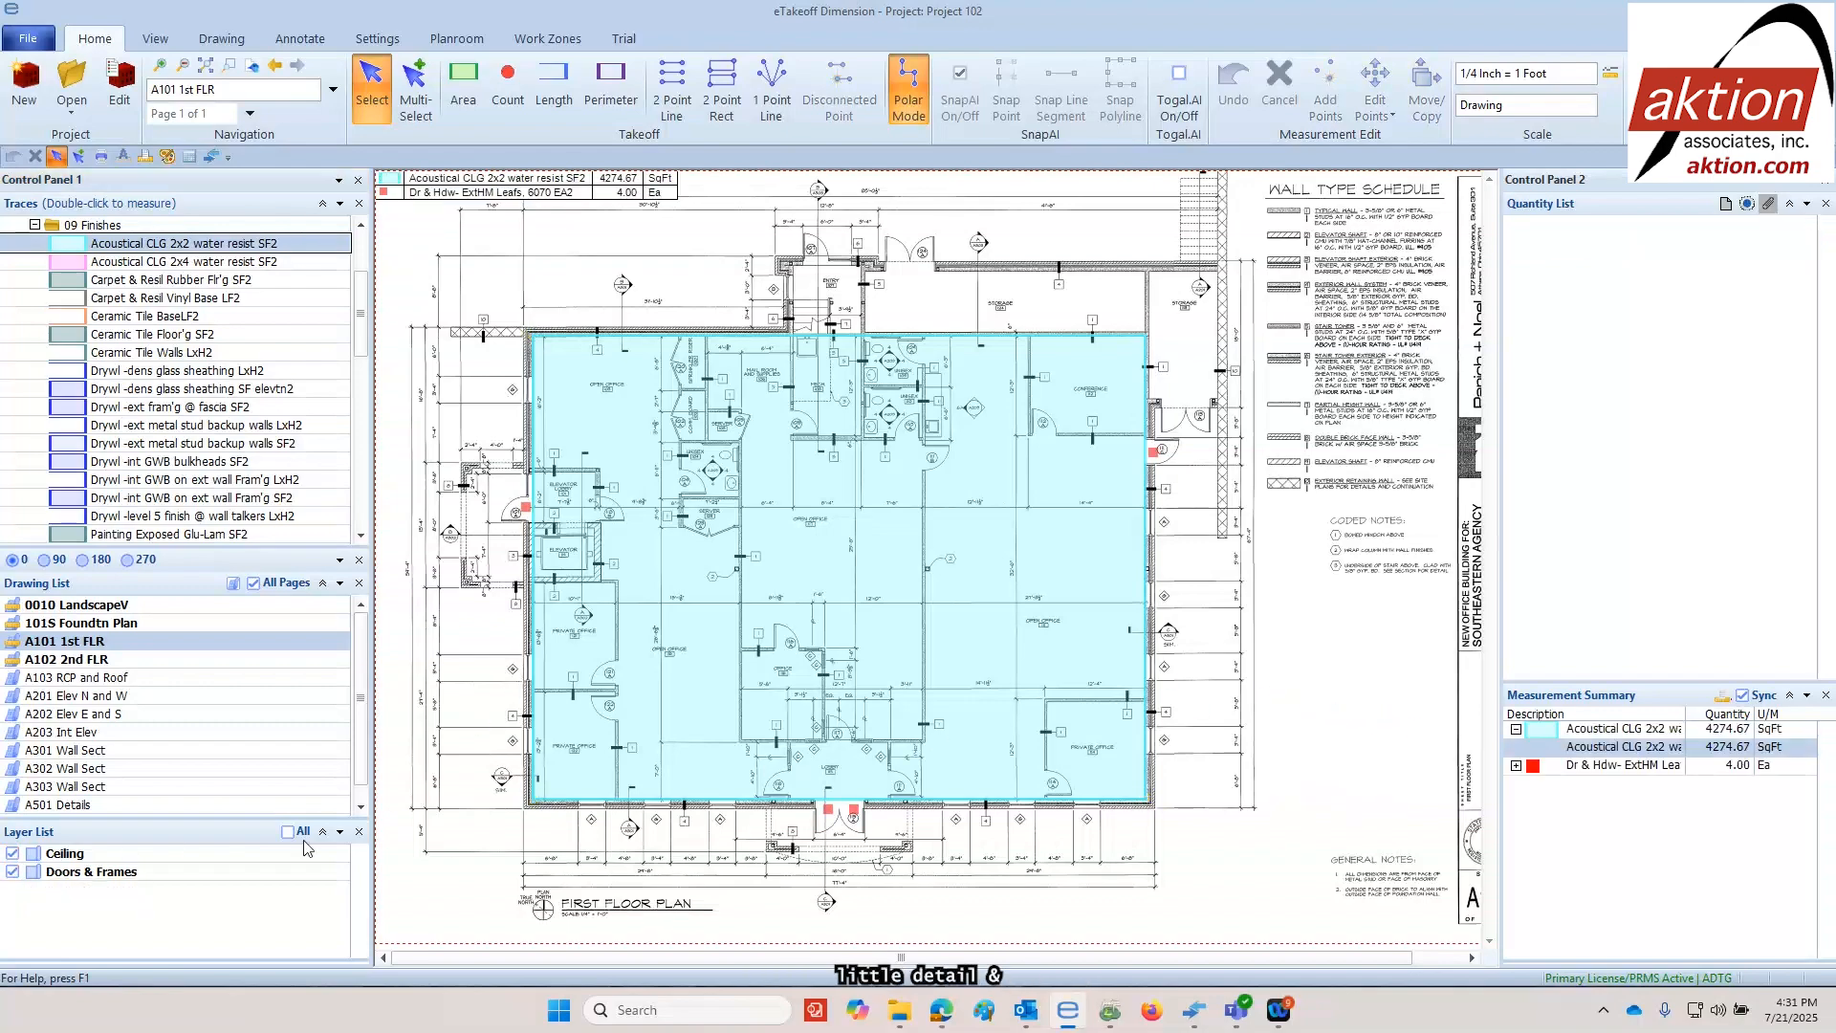
{"action": "left_click", "coordinate": [13, 854]}
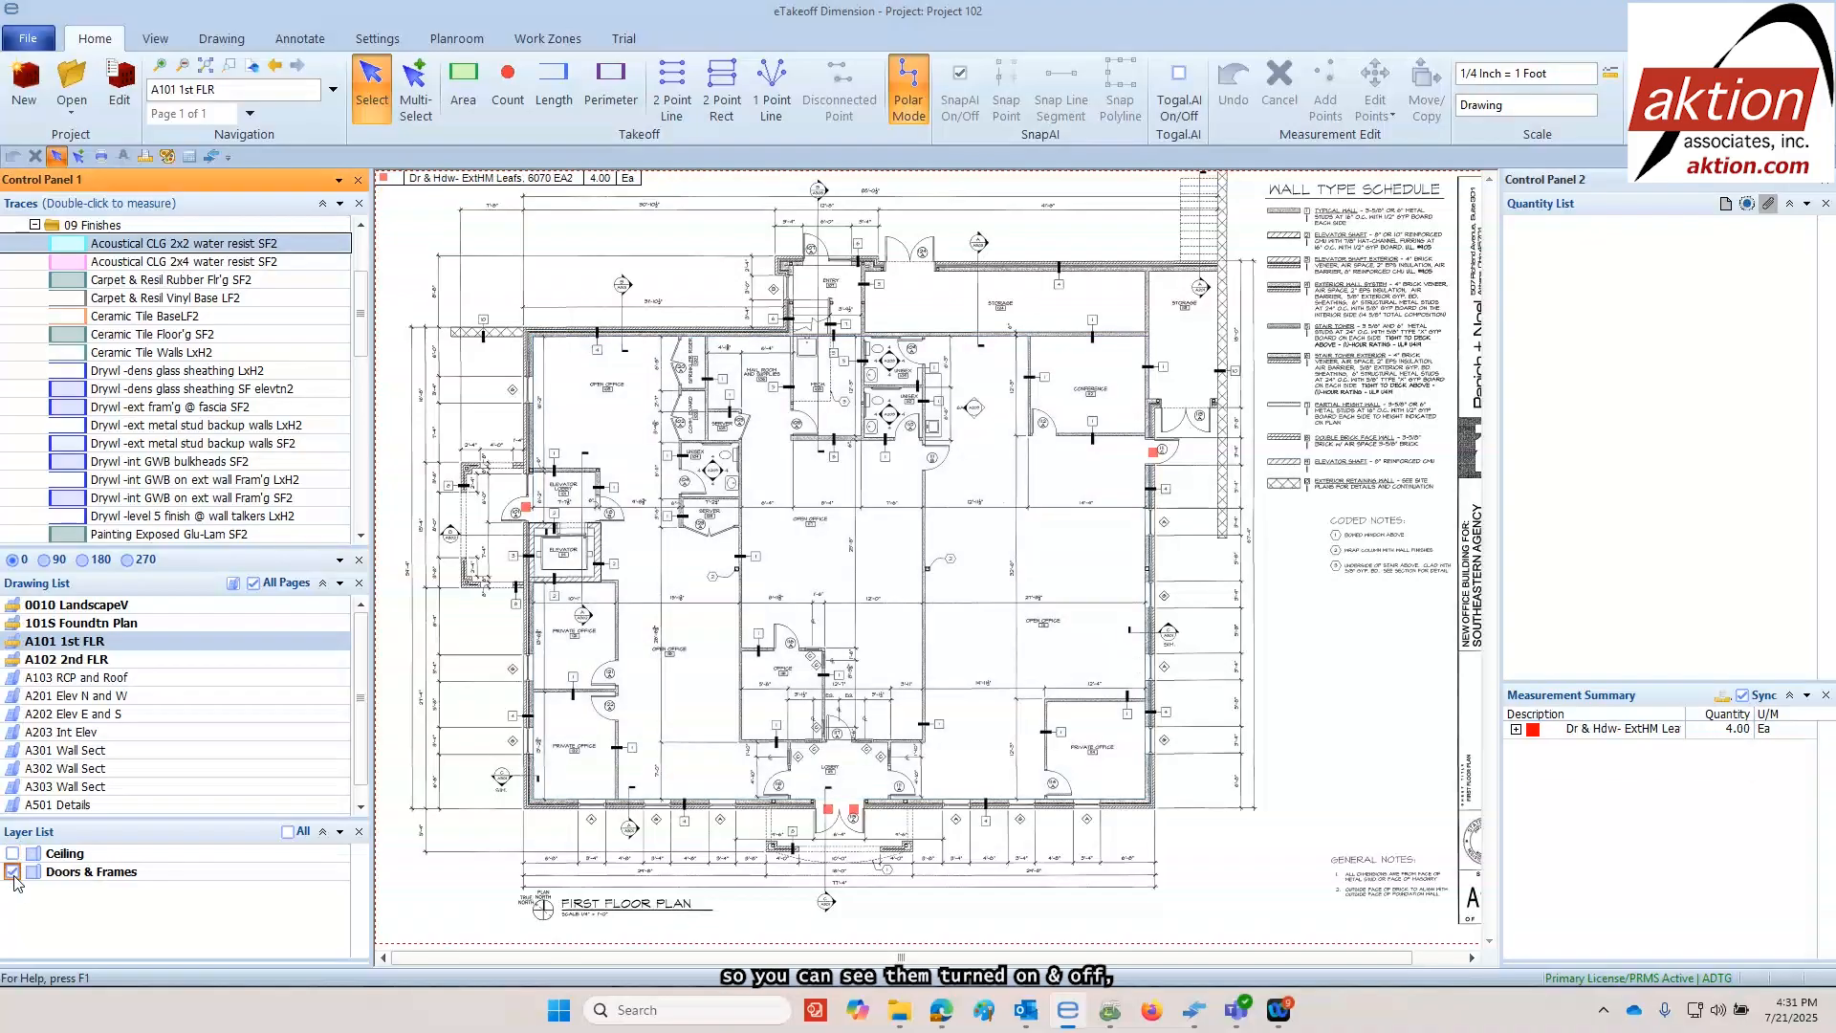
{"action": "left_click", "coordinate": [12, 872]}
{"action": "left_click", "coordinate": [13, 871]}
{"action": "left_click", "coordinate": [12, 854]}
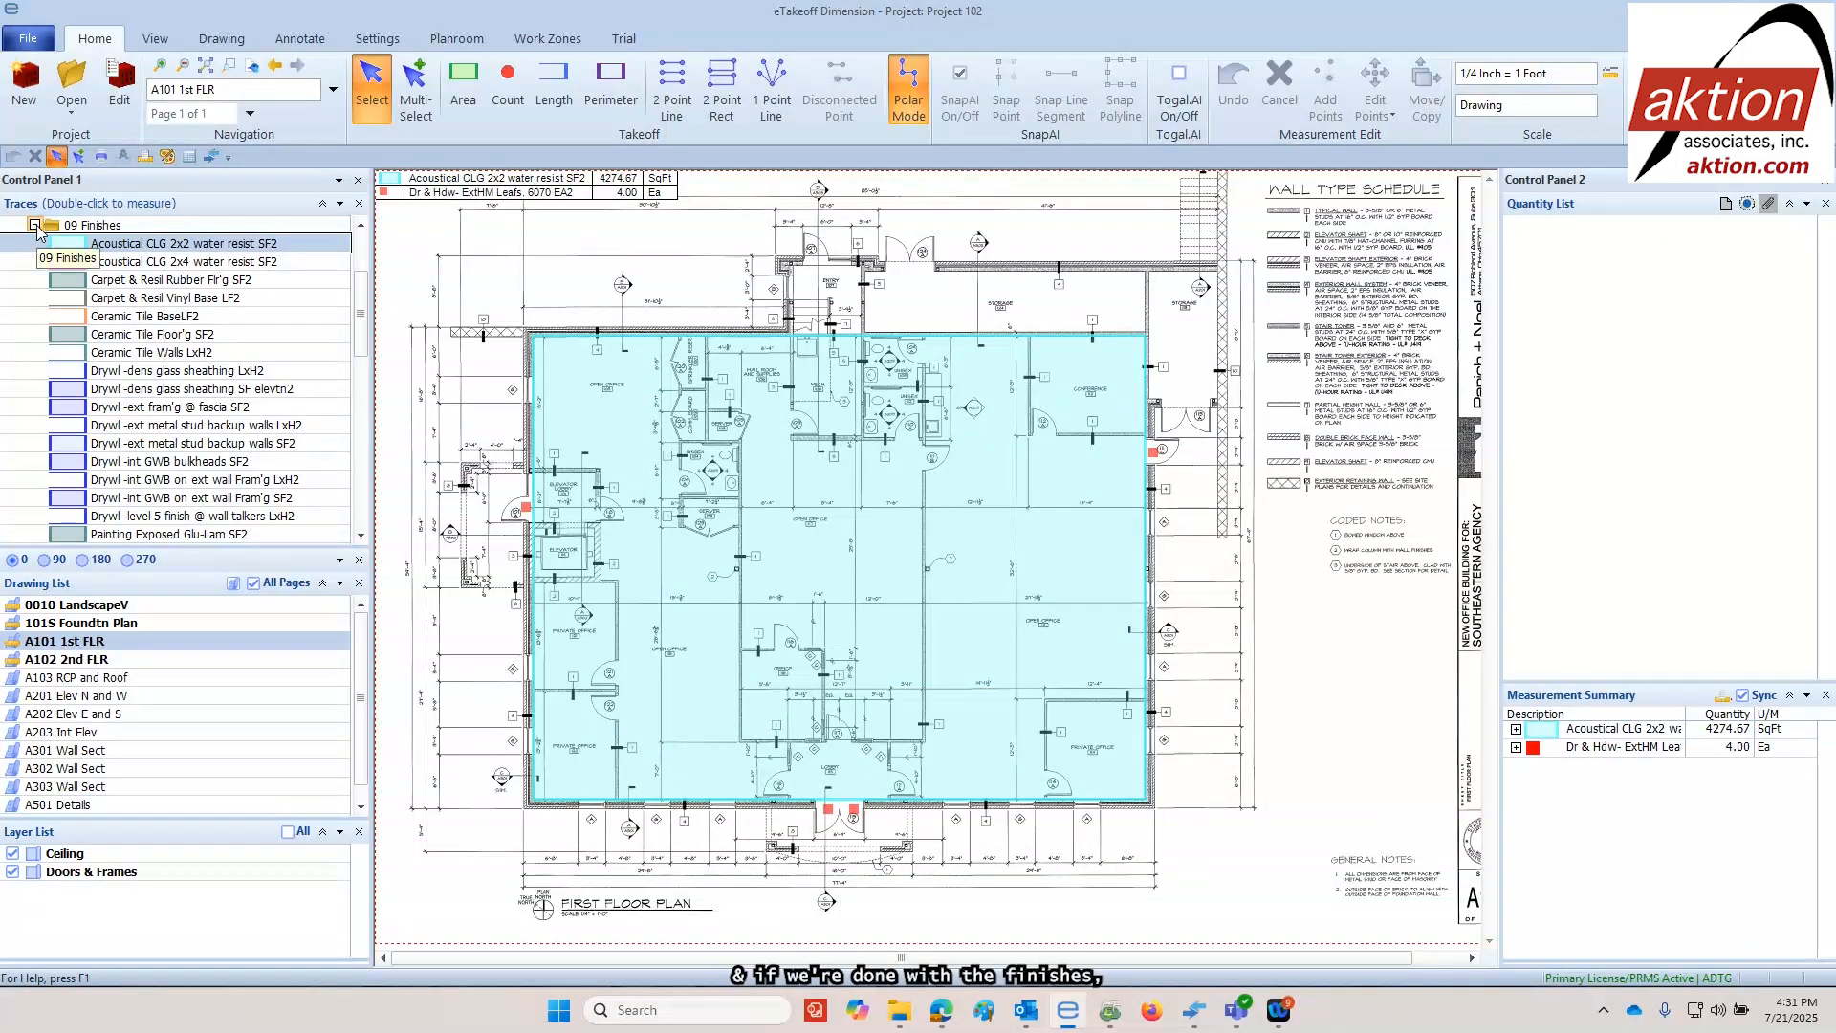
{"action": "left_click", "coordinate": [34, 224]}
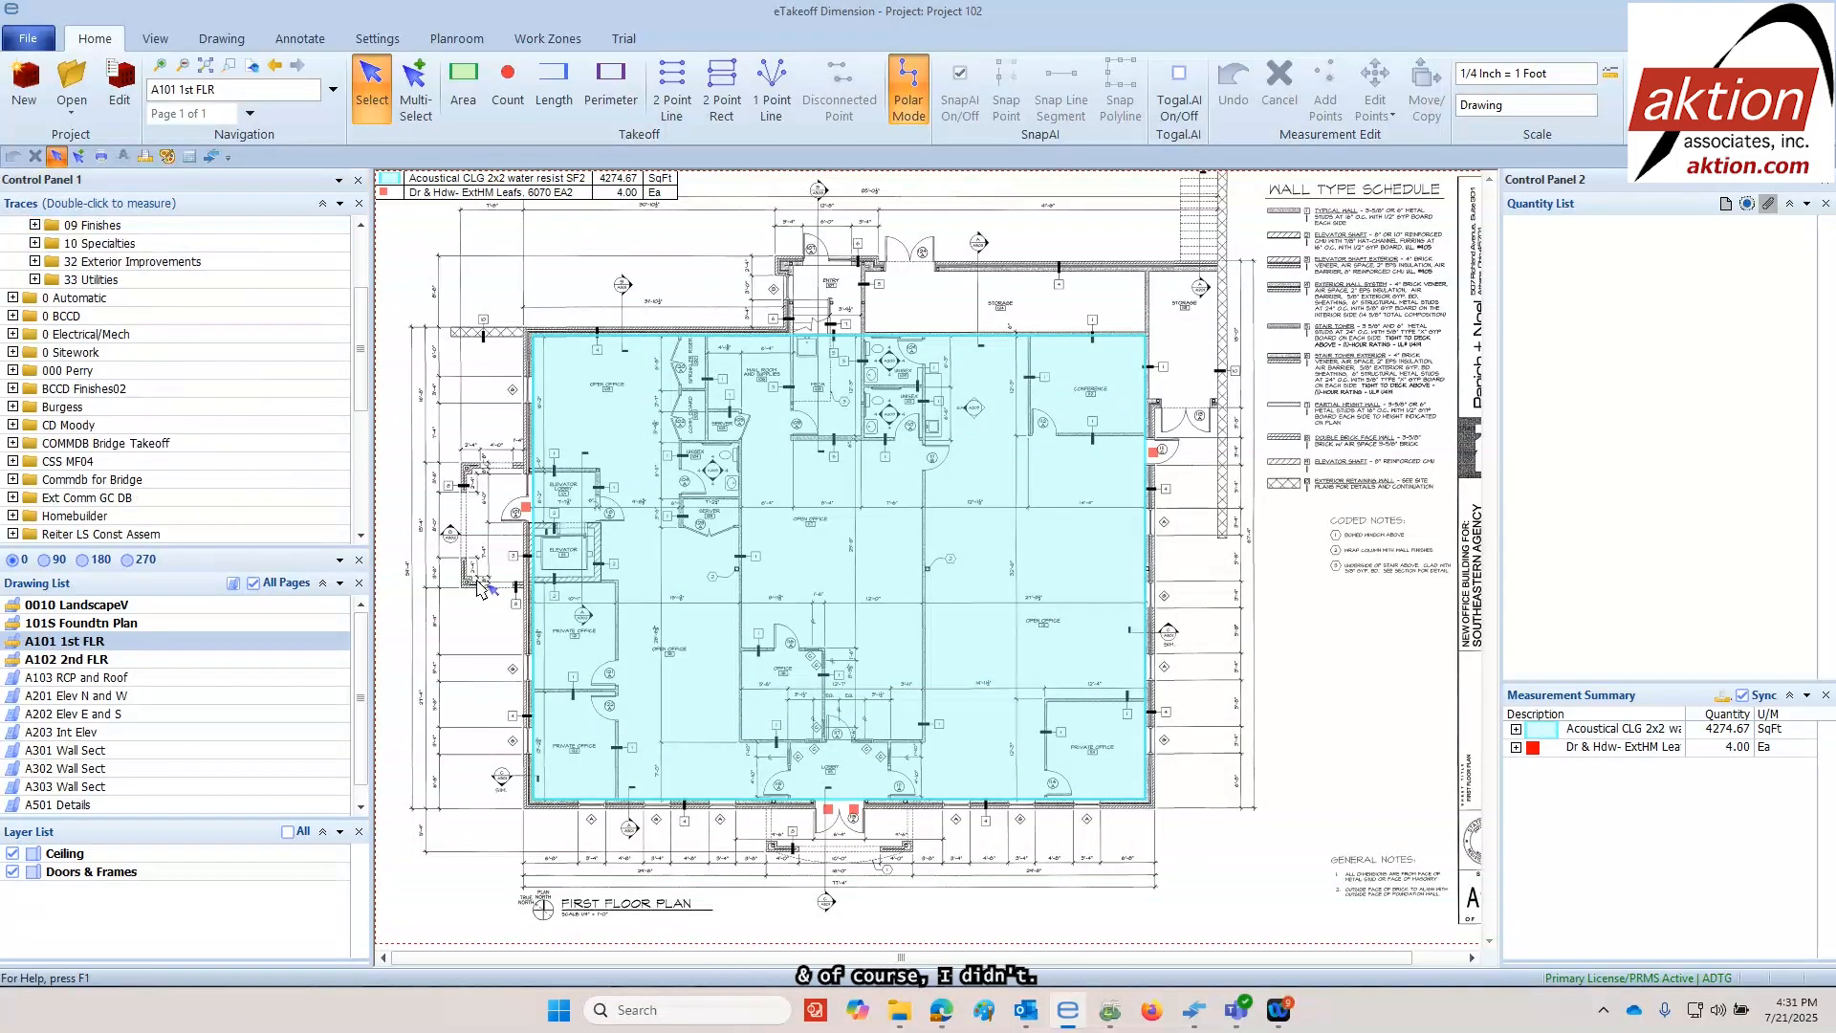
Count two flagpoles in front of the main entrance using the 10 Specialties trace Flagpoles EA2
{"action": "double_click", "coordinate": [113, 245]}
{"action": "left_click", "coordinate": [115, 248]}
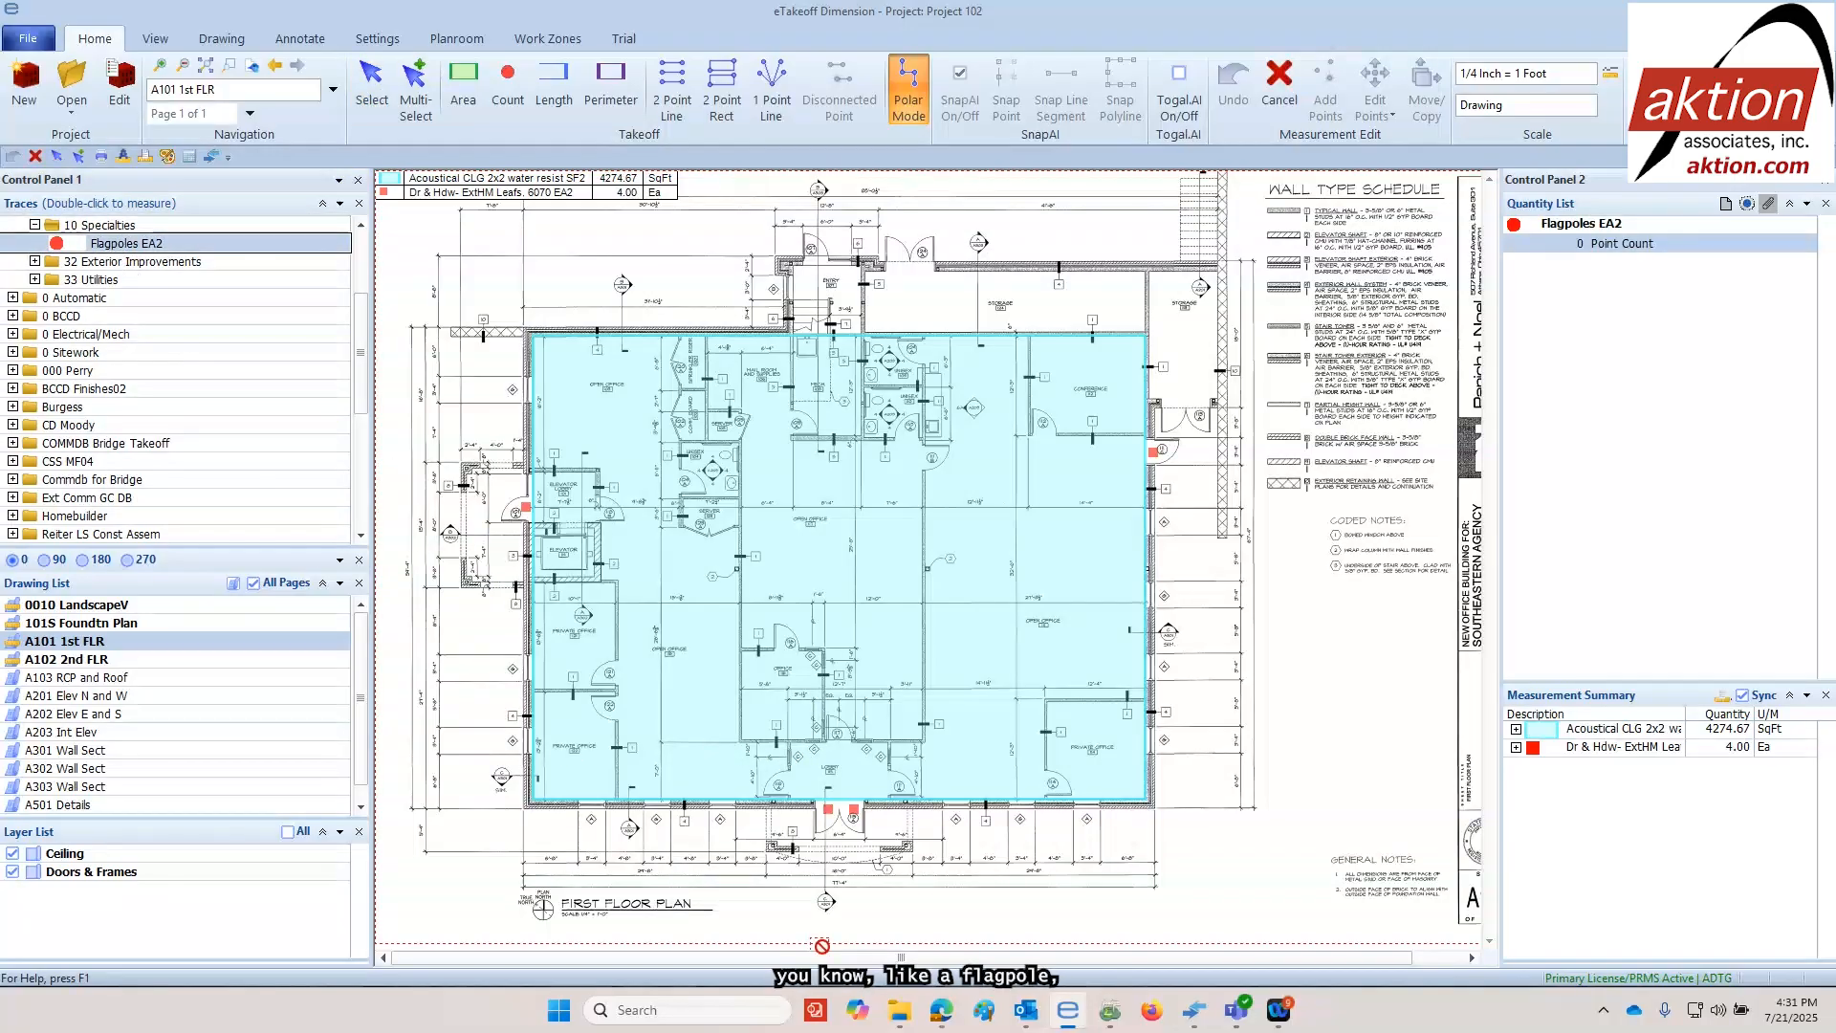
{"action": "left_click", "coordinate": [710, 885]}
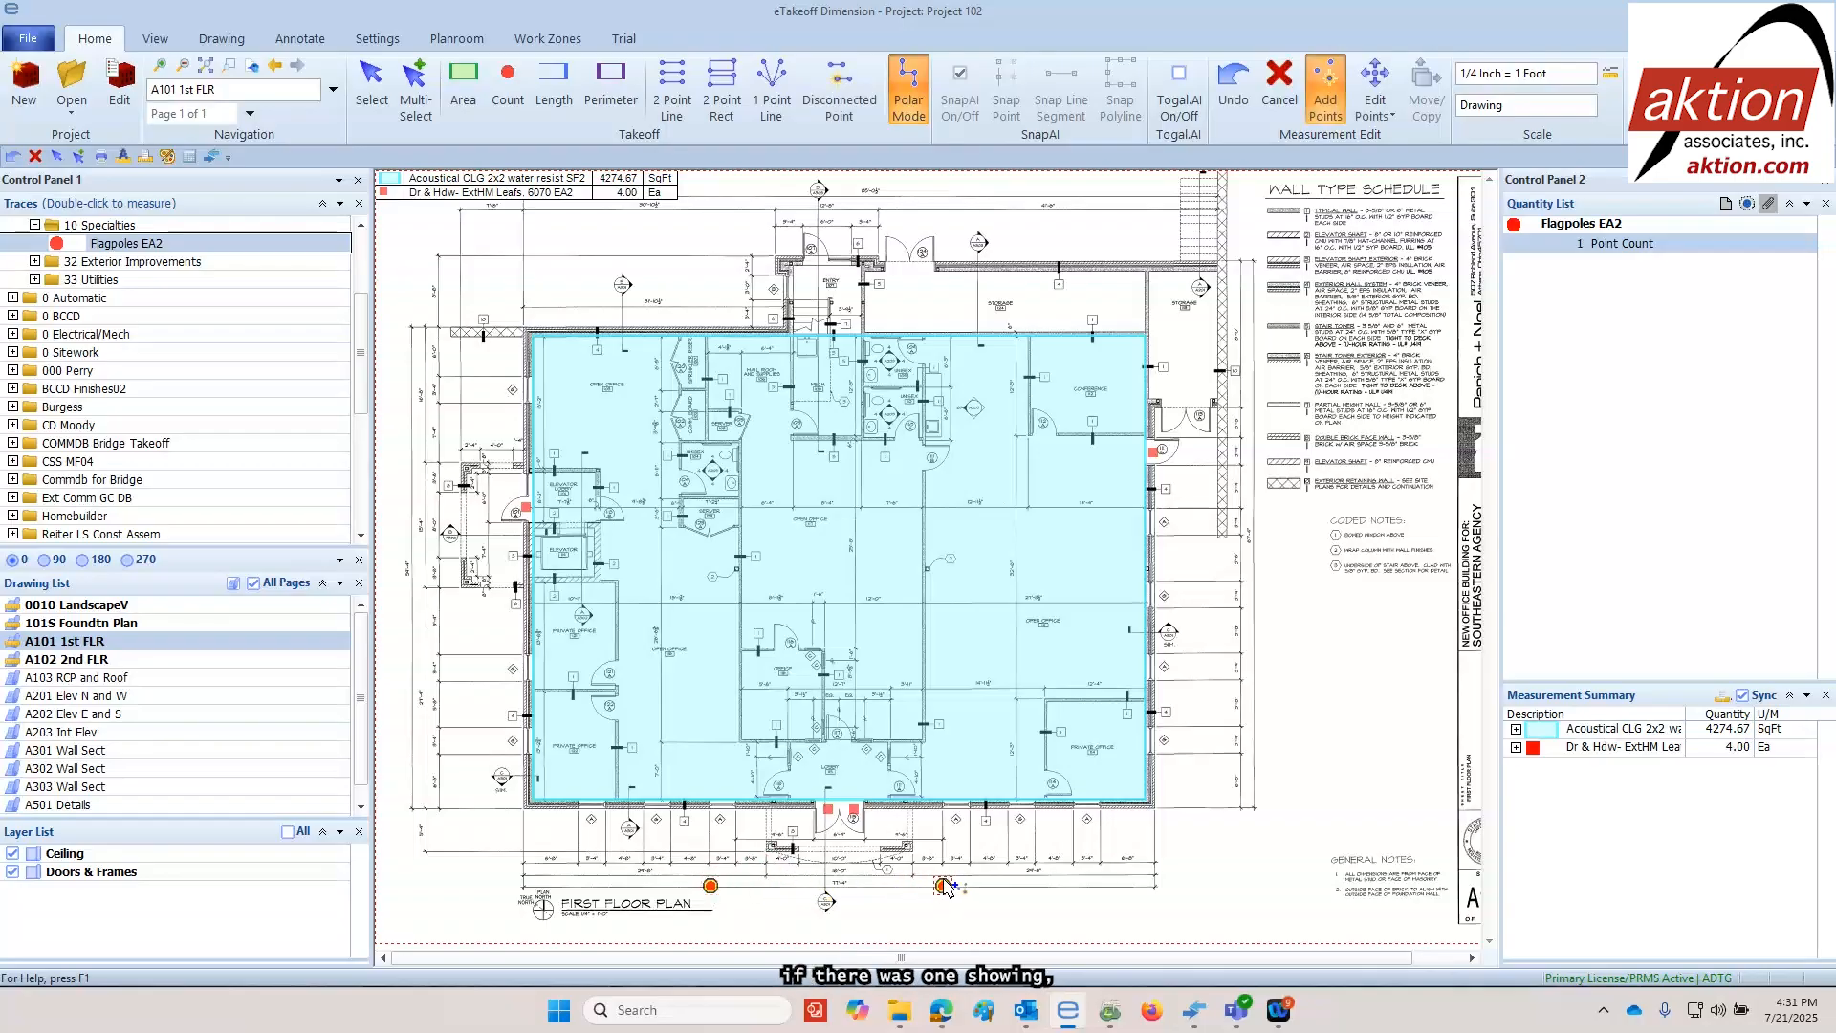
{"action": "left_click", "coordinate": [943, 886]}
{"action": "key", "text": "Return"}
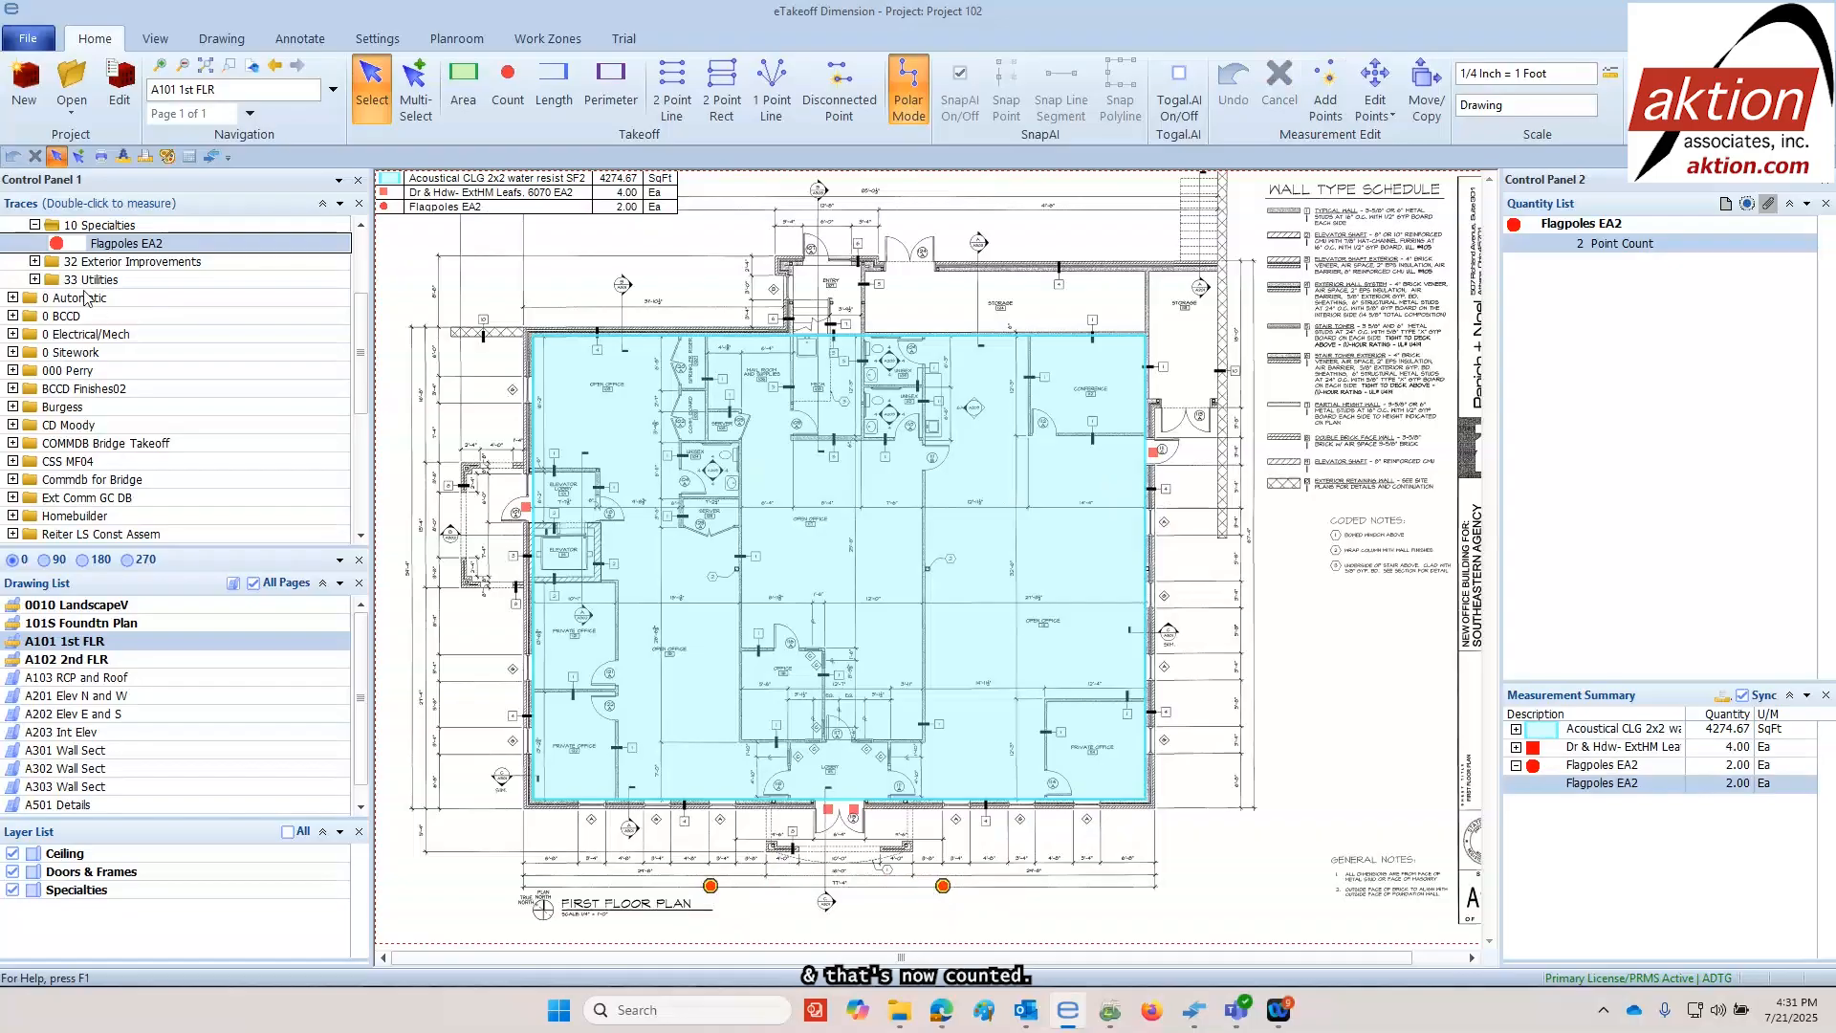
On the A102 2nd FLR drawing, trace about 107 LF of office corridor walls with the 09 Finishes trace Drywl -int GWB on ext wall Fram'g LxH2
{"action": "double_click", "coordinate": [76, 659]}
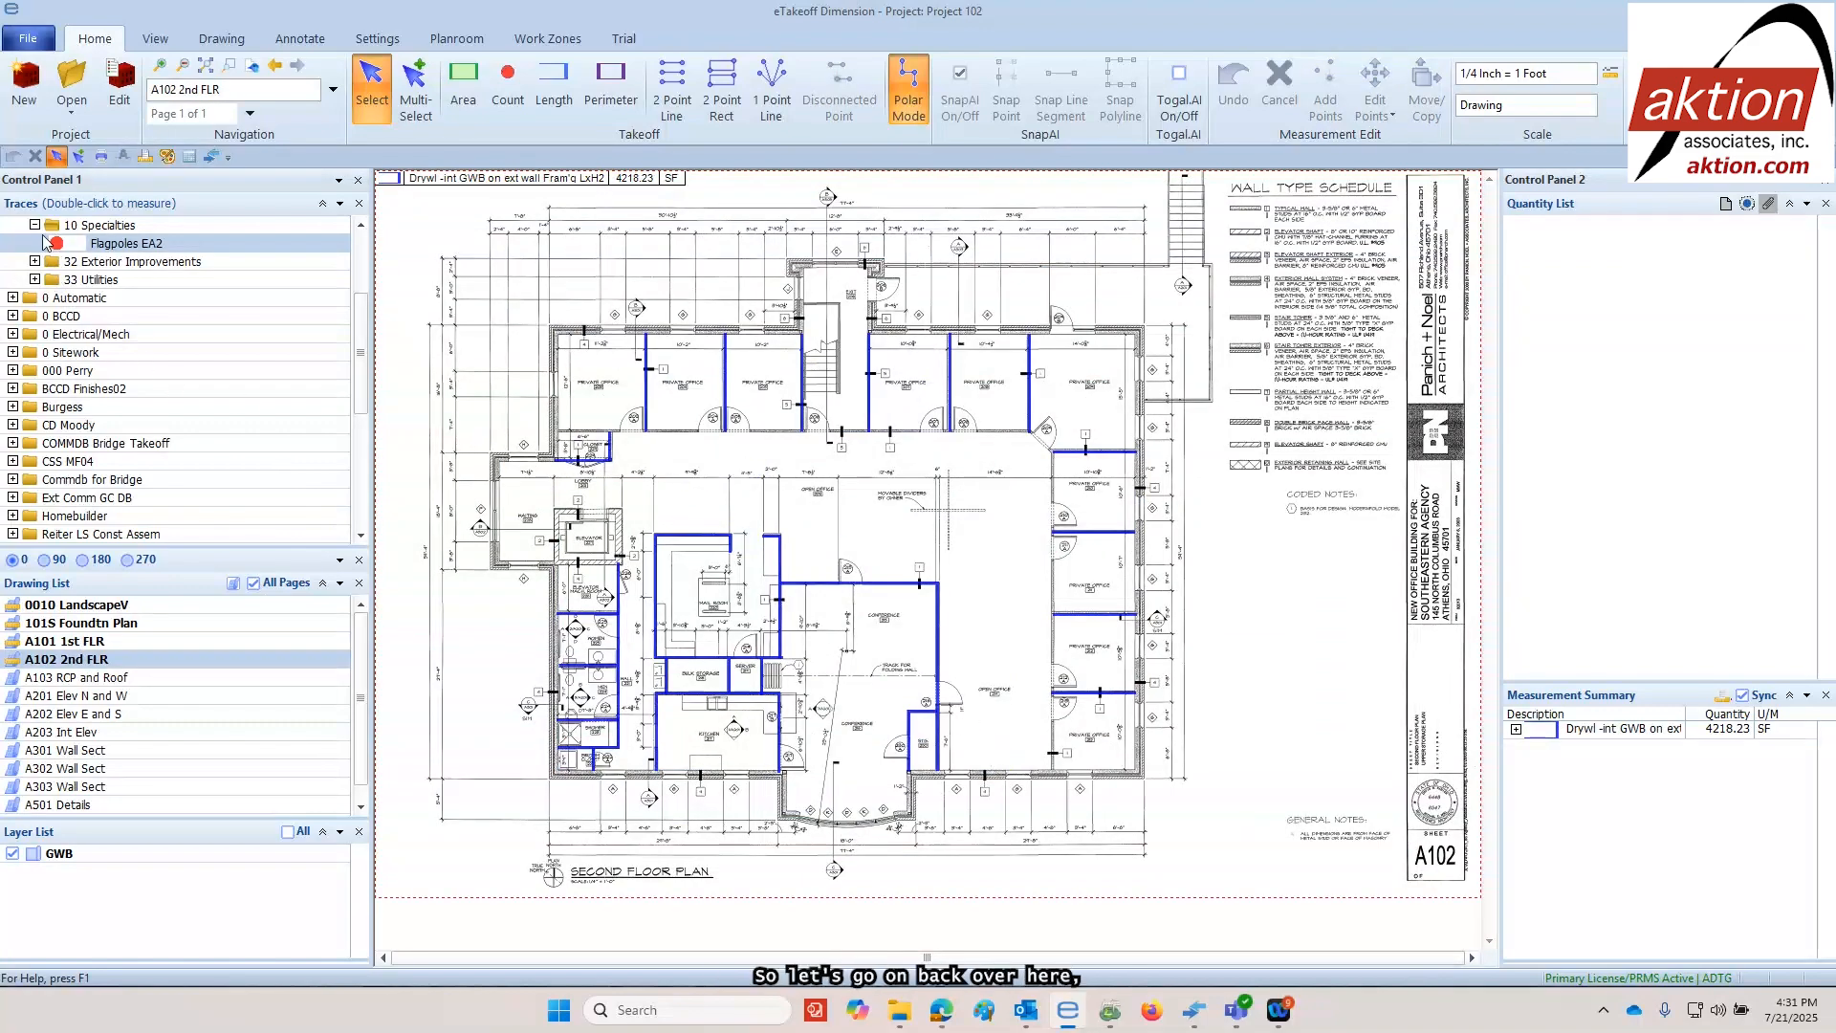
{"action": "scroll", "coordinate": [75, 316], "scroll_direction": "up", "scroll_amount": 5}
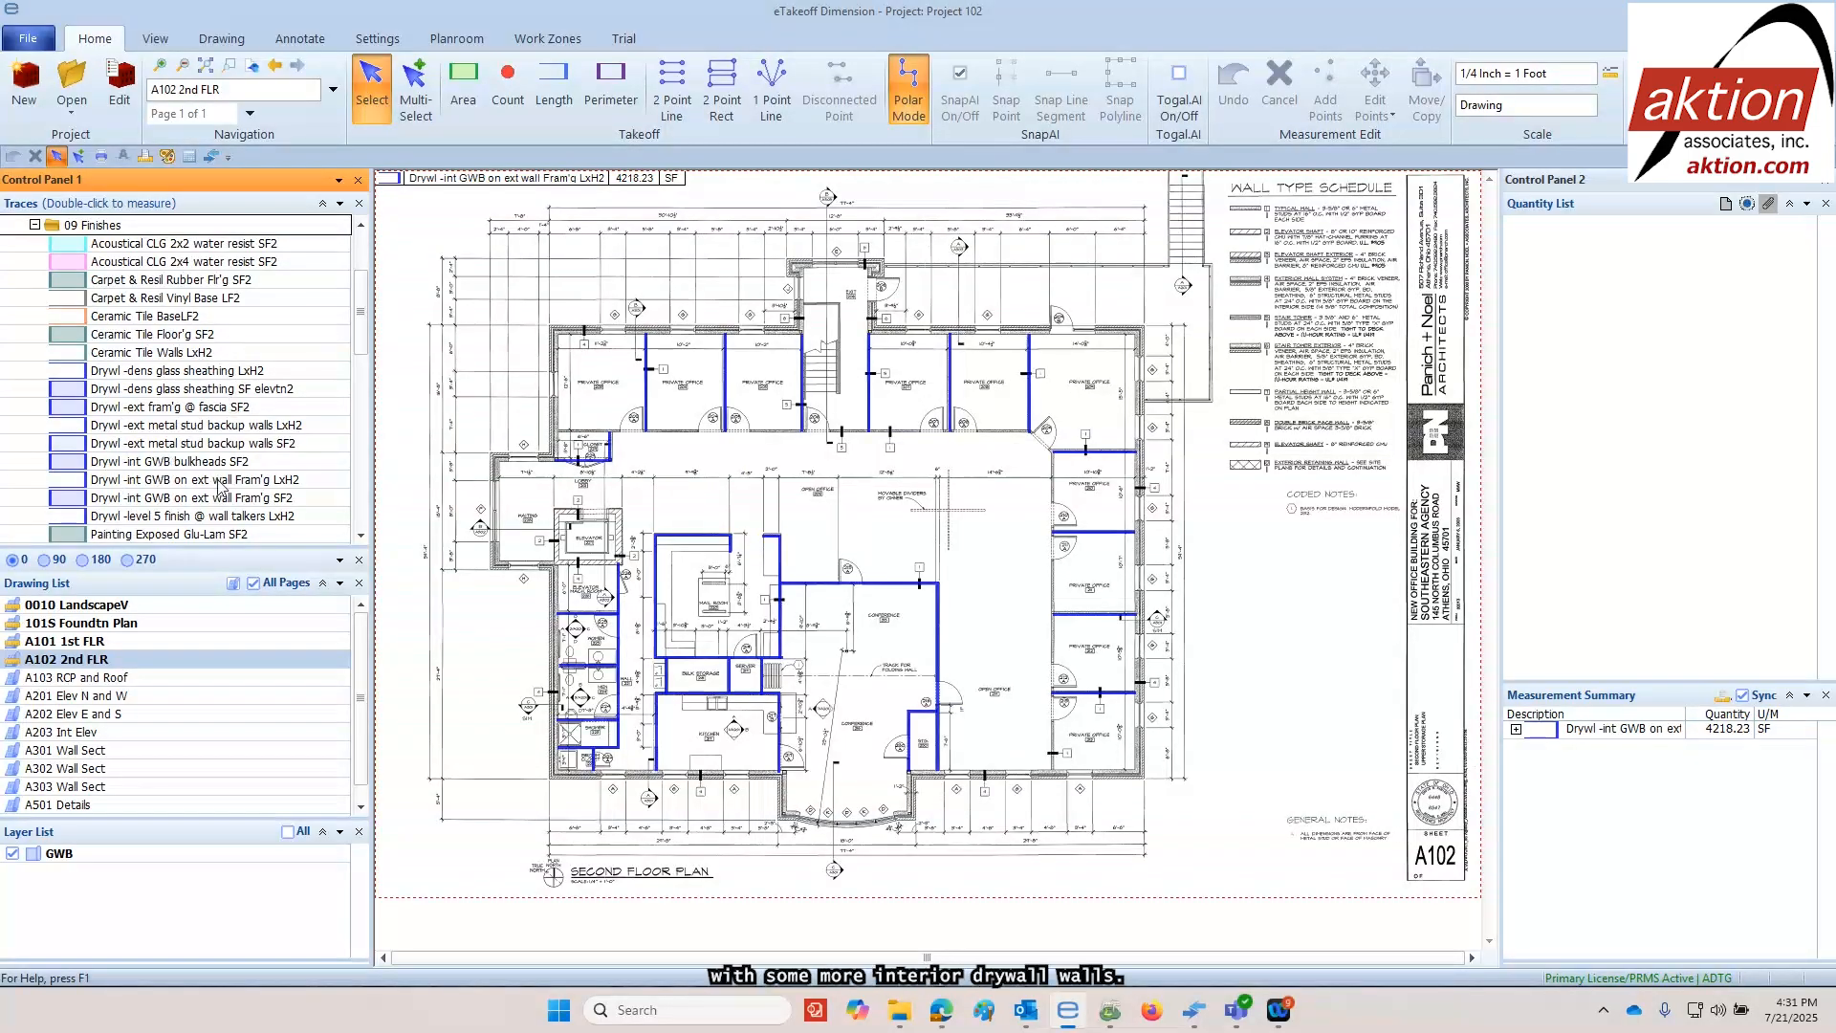
{"action": "double_click", "coordinate": [181, 481]}
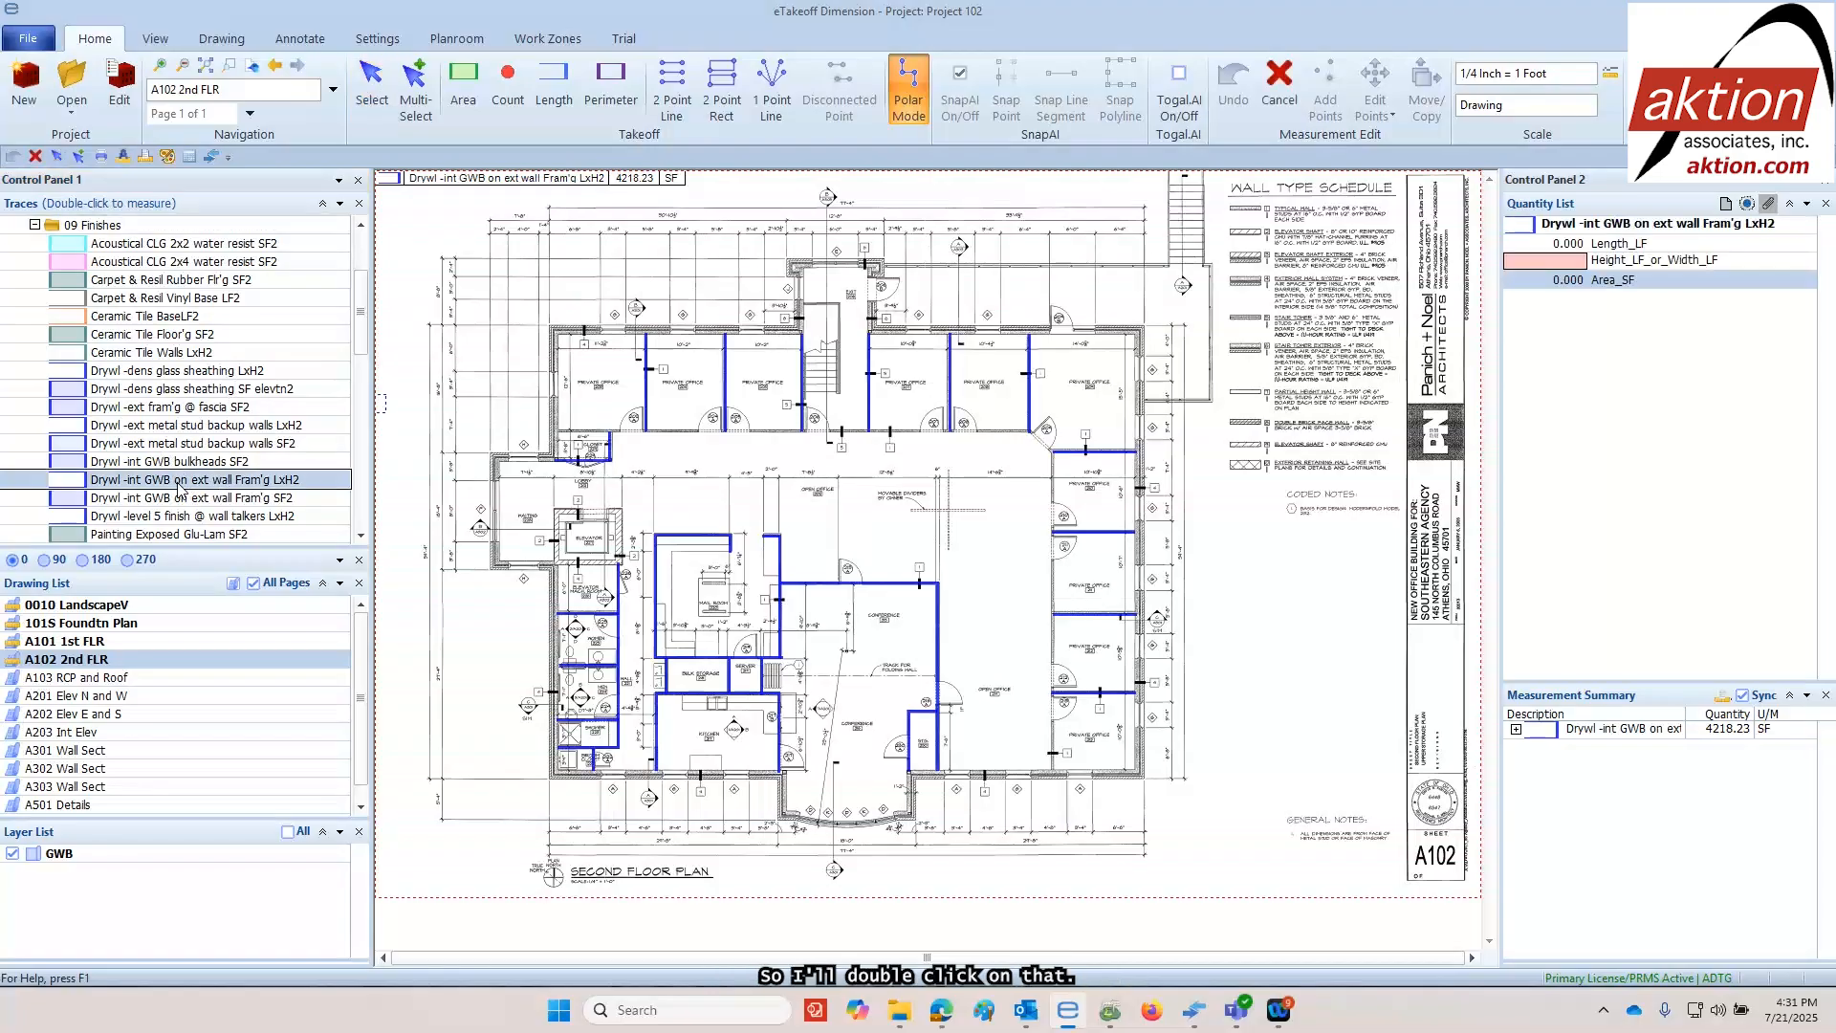
{"action": "left_click", "coordinate": [558, 428]}
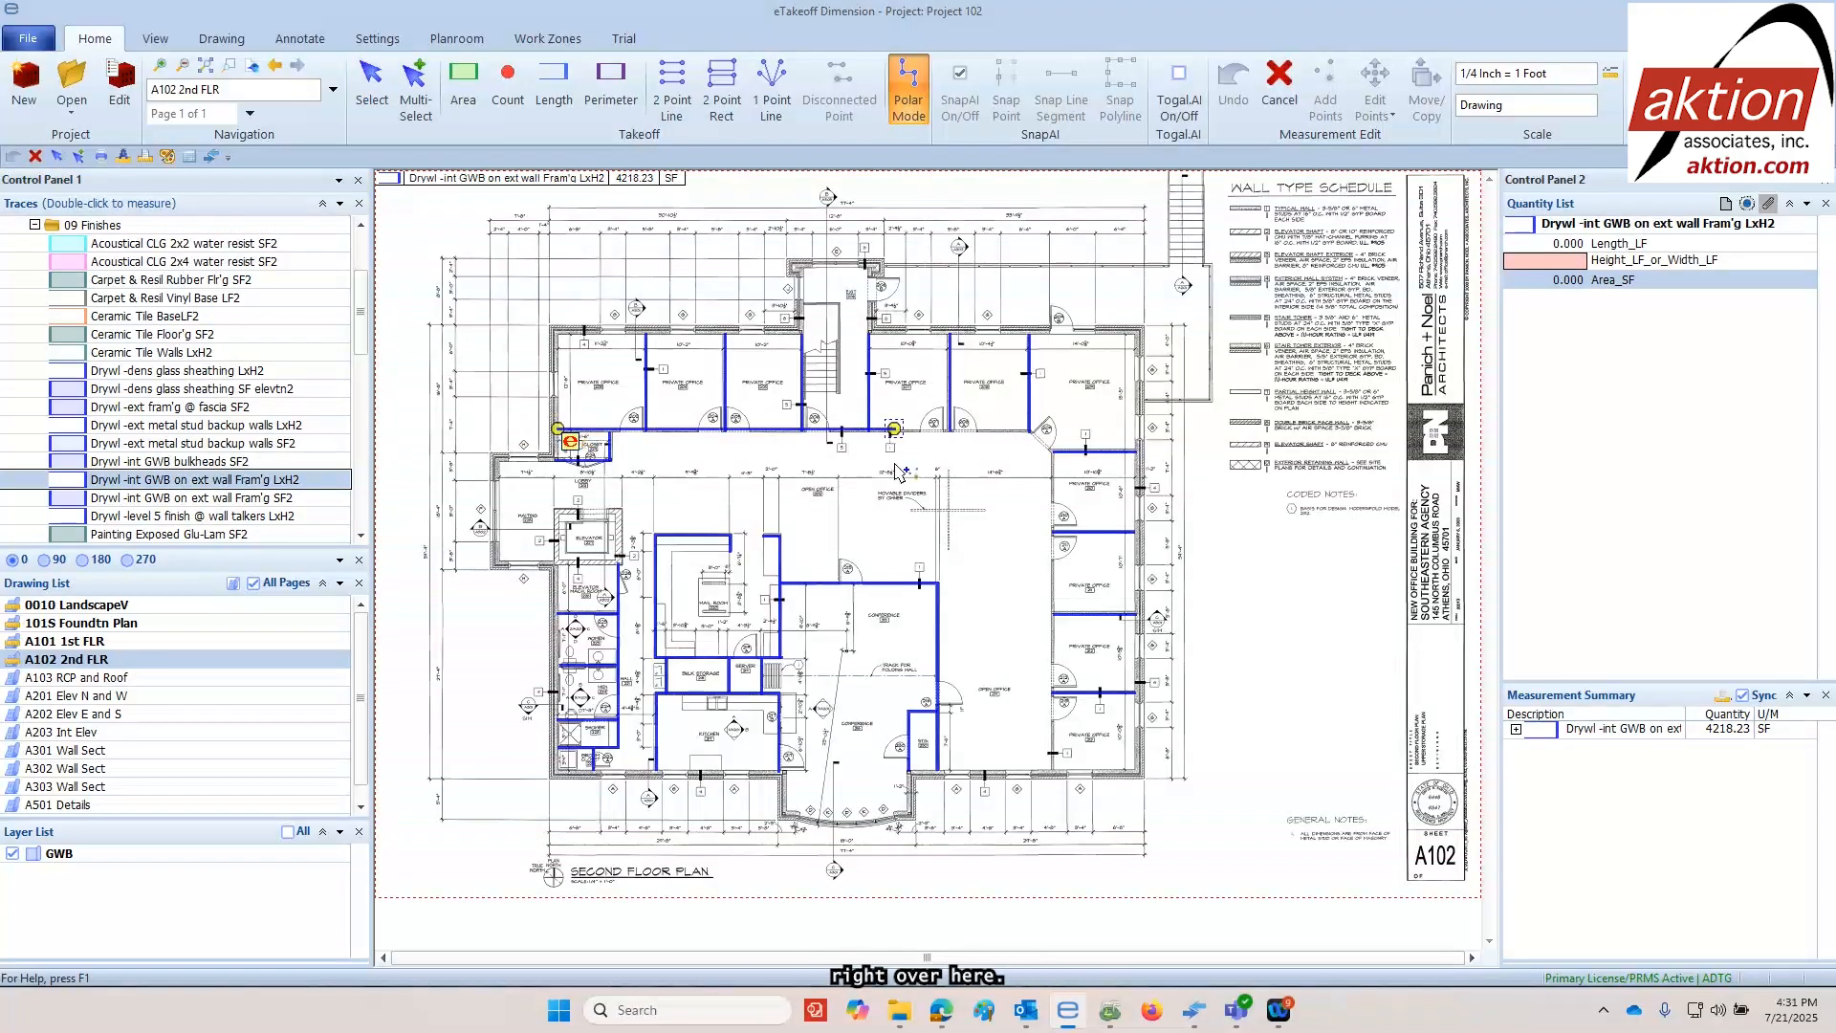
{"action": "left_click", "coordinate": [1032, 428]}
{"action": "left_click", "coordinate": [1053, 451]}
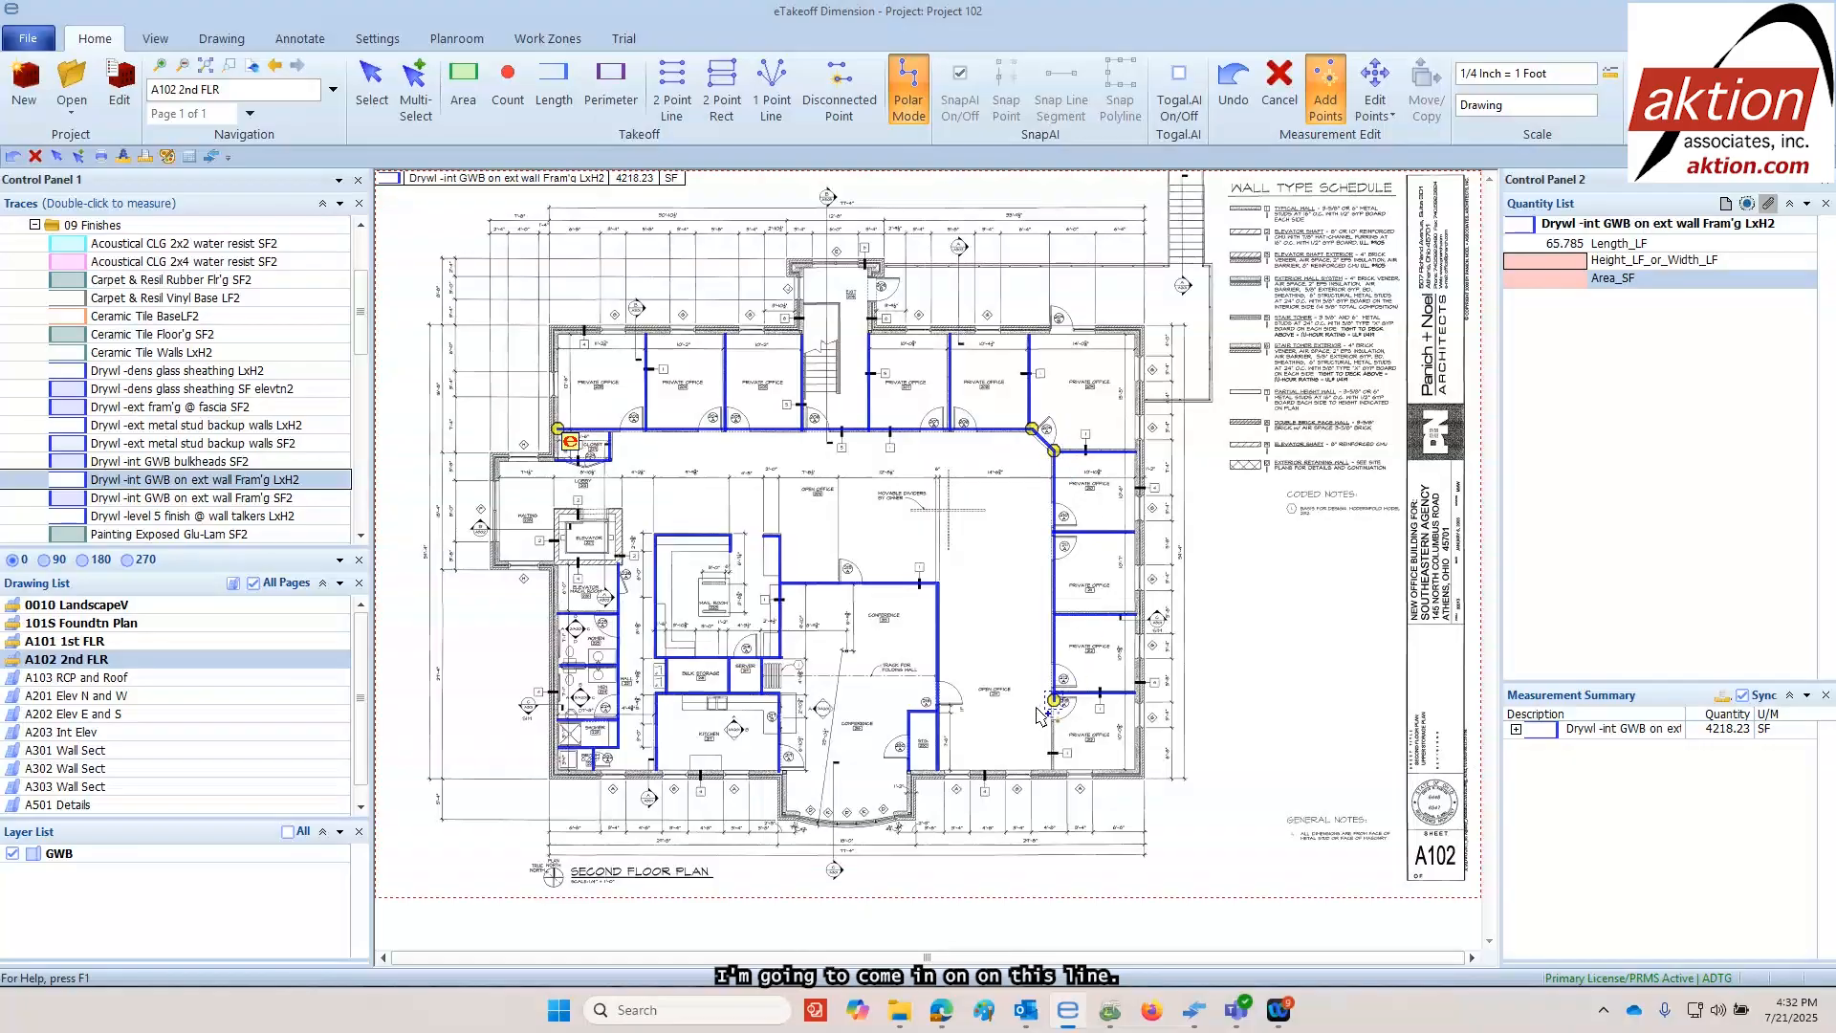
{"action": "left_click", "coordinate": [1052, 762]}
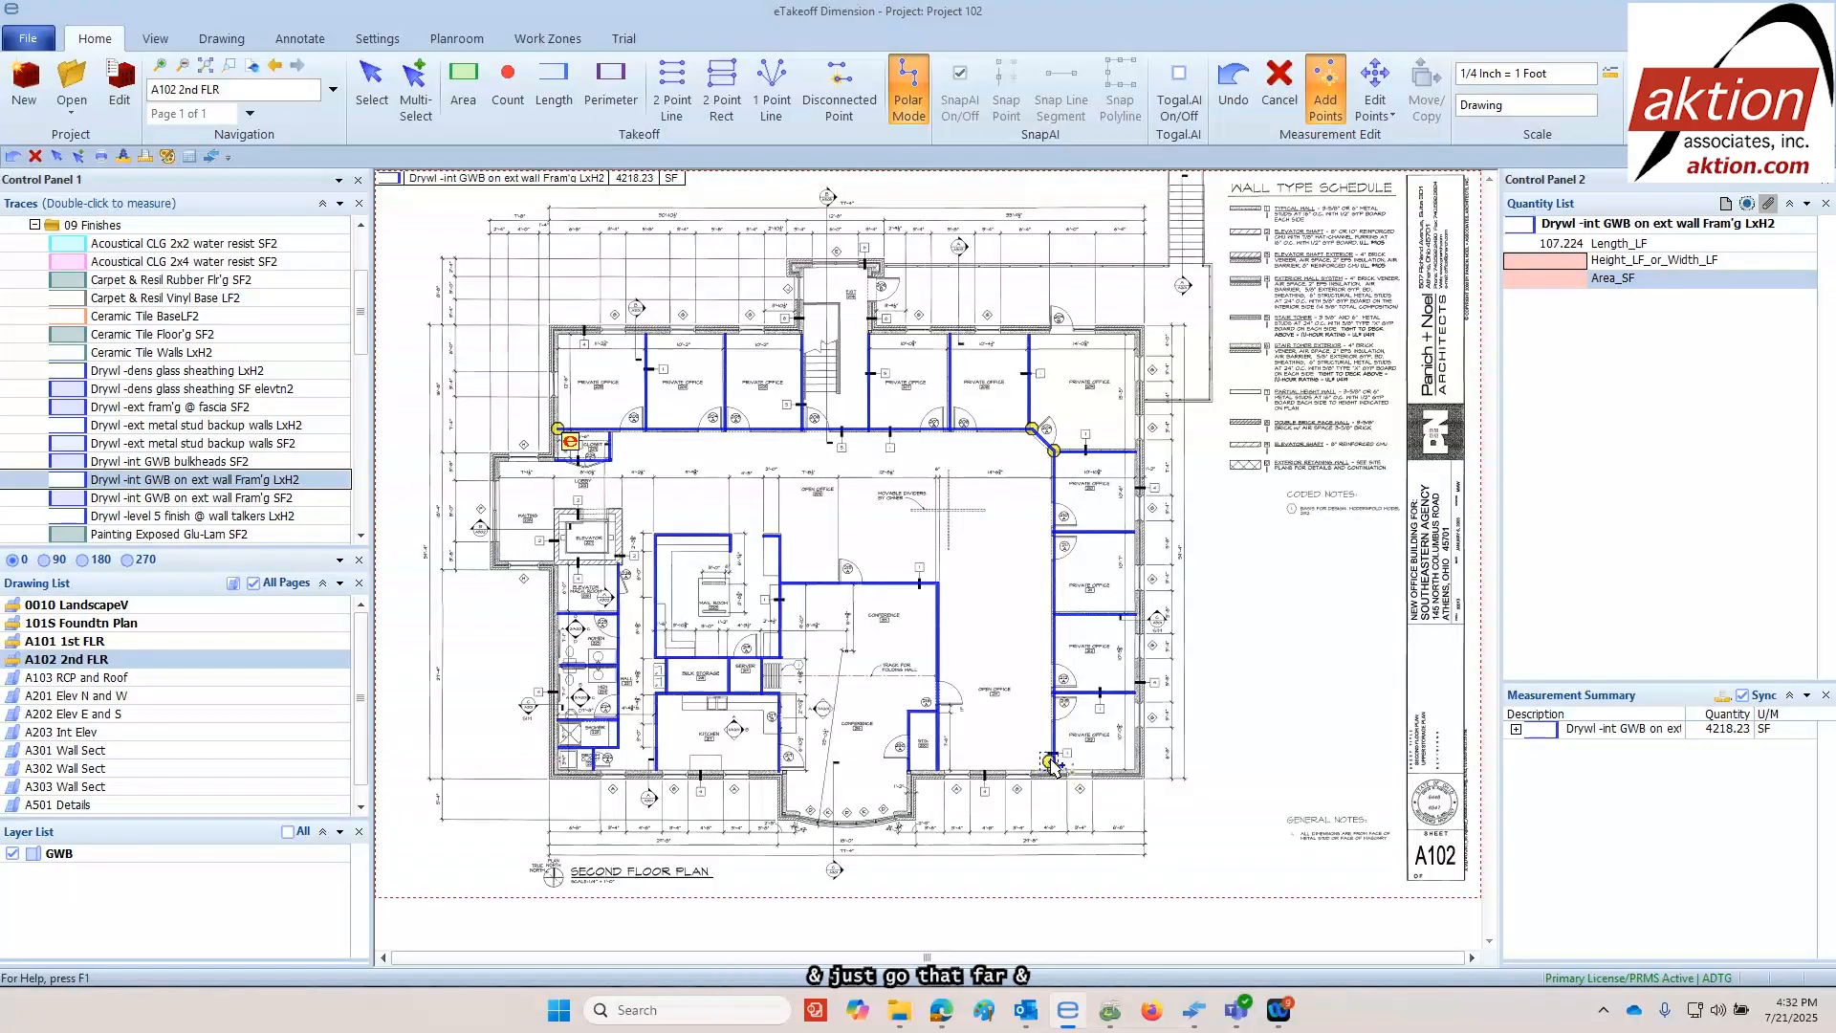
{"action": "key", "text": "Return"}
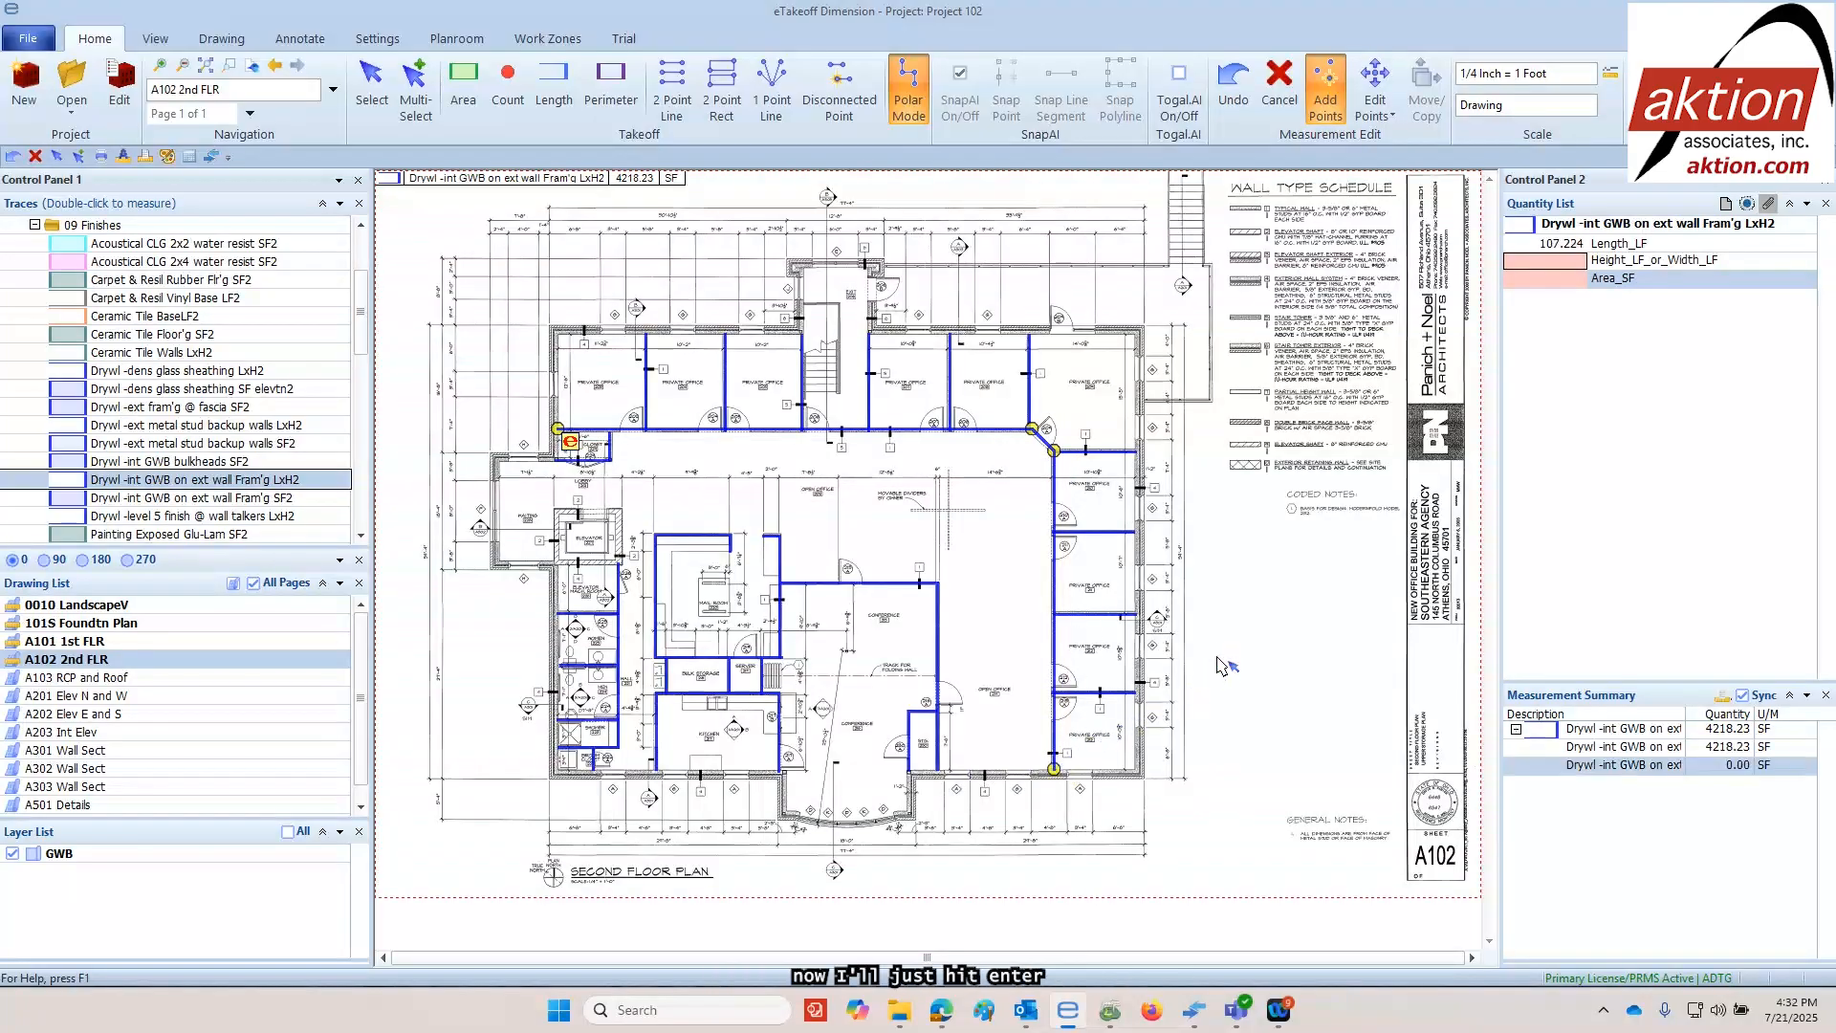
Set the height of the new corridor drywall measurement to 9 feet
{"action": "left_click", "coordinate": [1546, 263]}
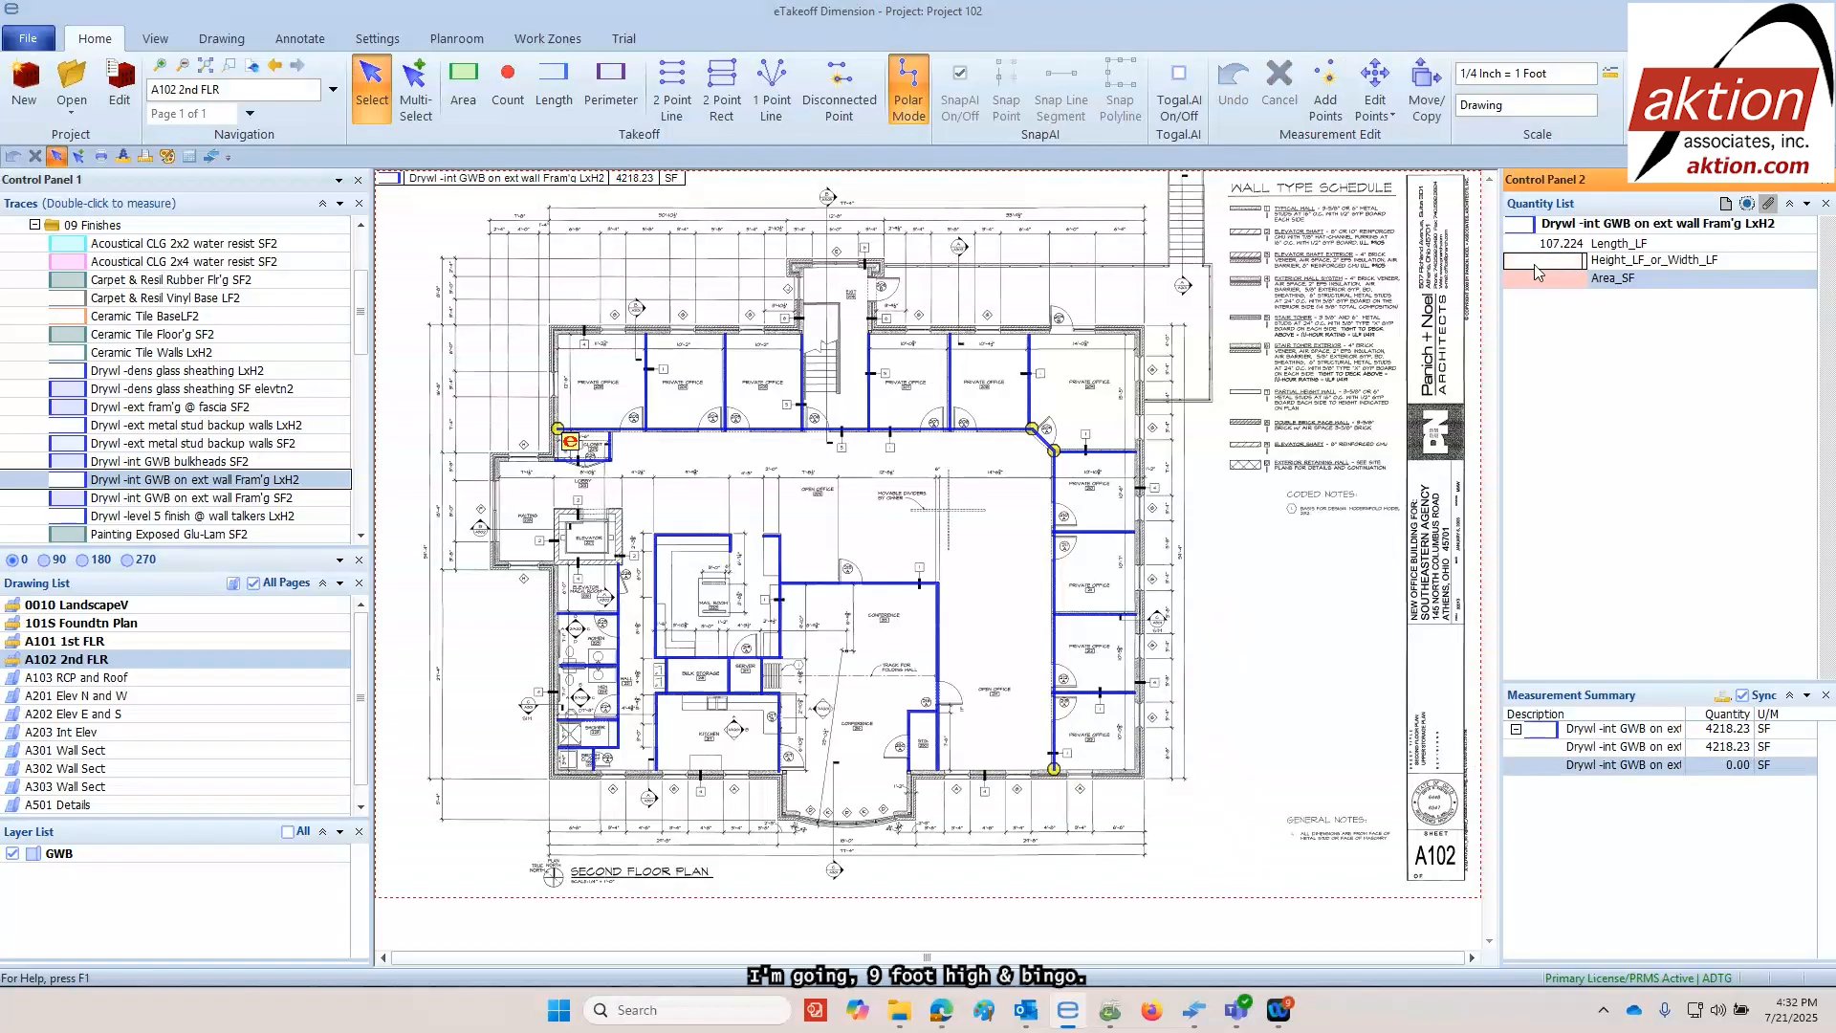
{"action": "type", "text": "9"}
{"action": "key", "text": "Return"}
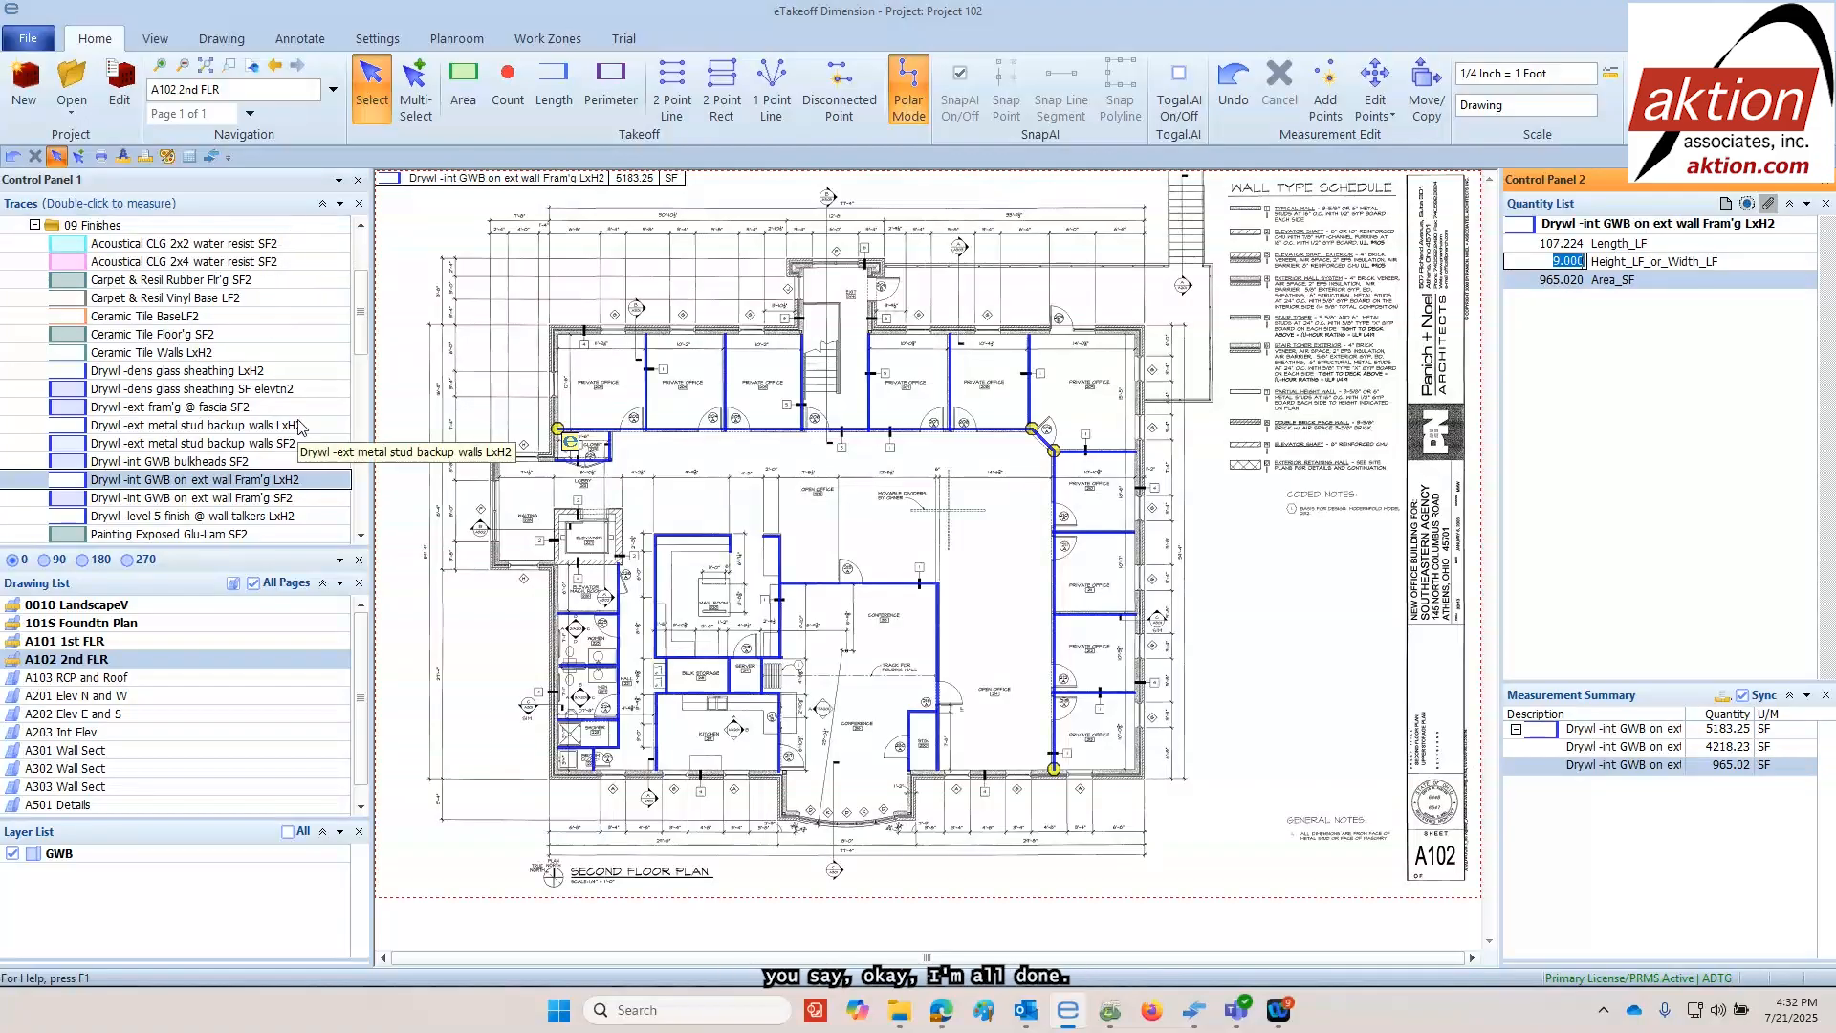
Launch eTakeoff Bridge, start a new bridge for the takeoff project, and name it Project 102
{"action": "left_click", "coordinate": [213, 160]}
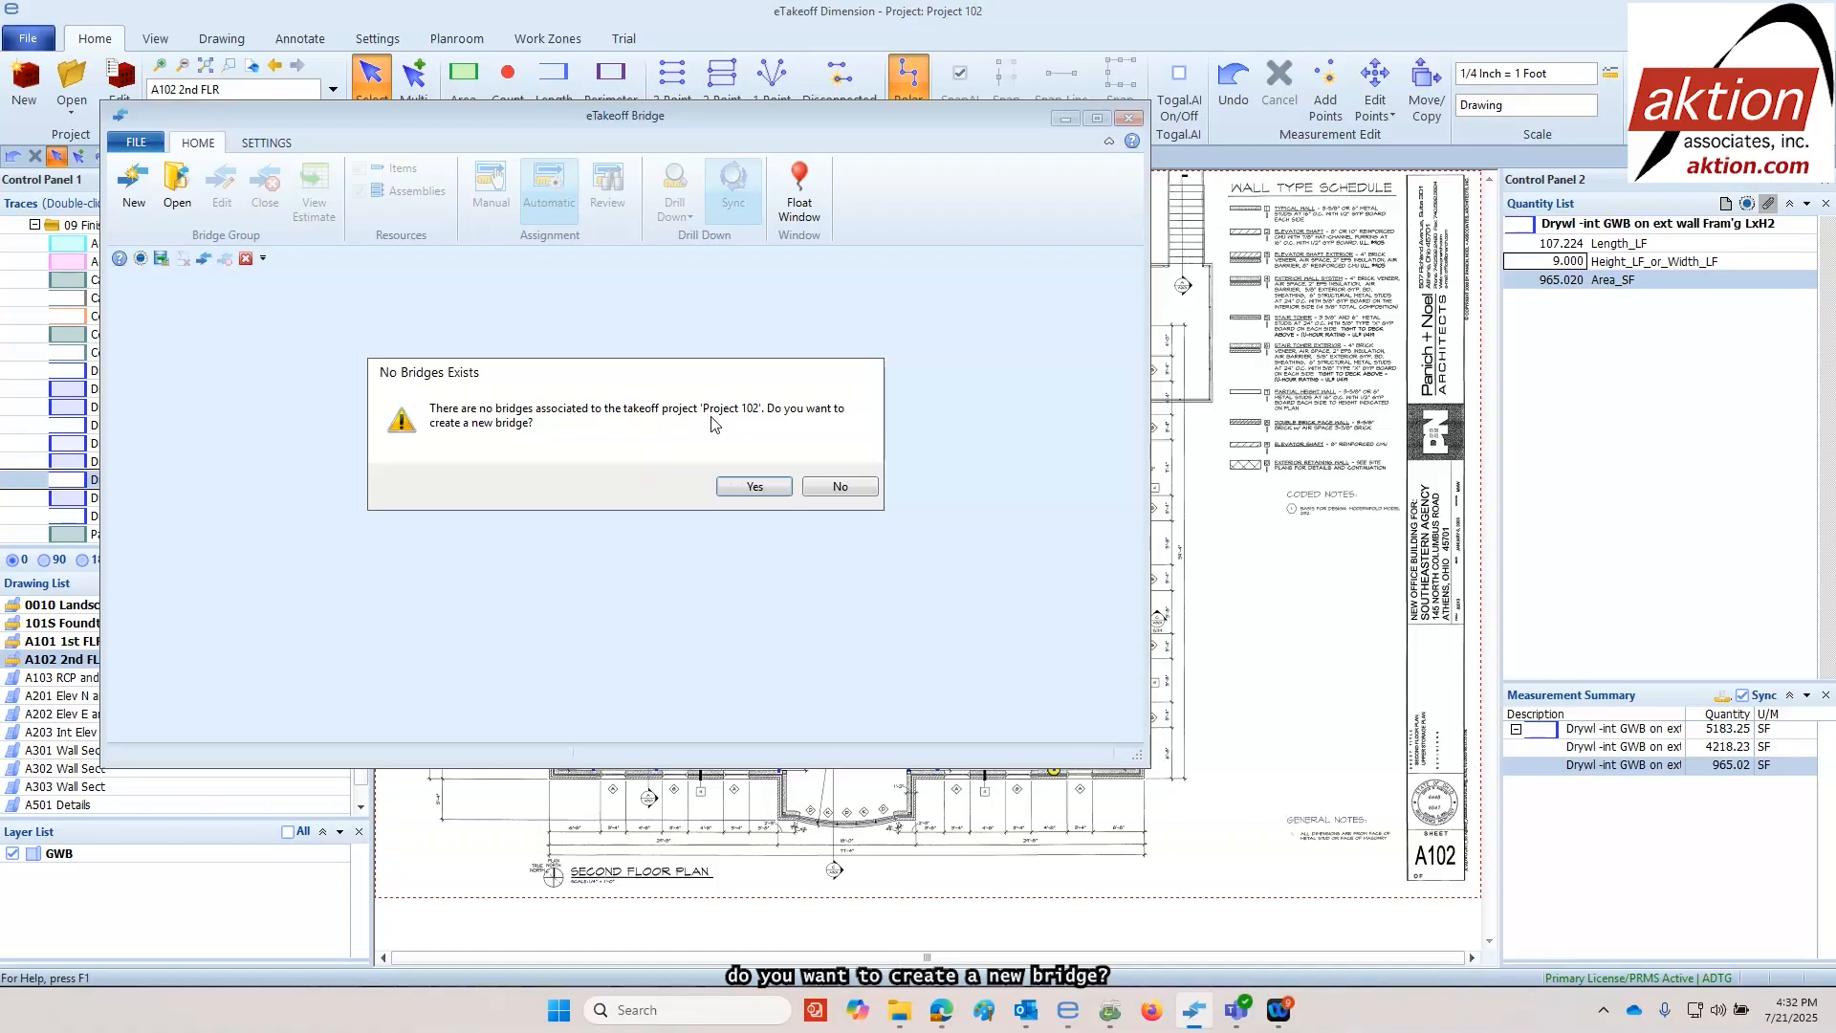
{"action": "left_click", "coordinate": [755, 486]}
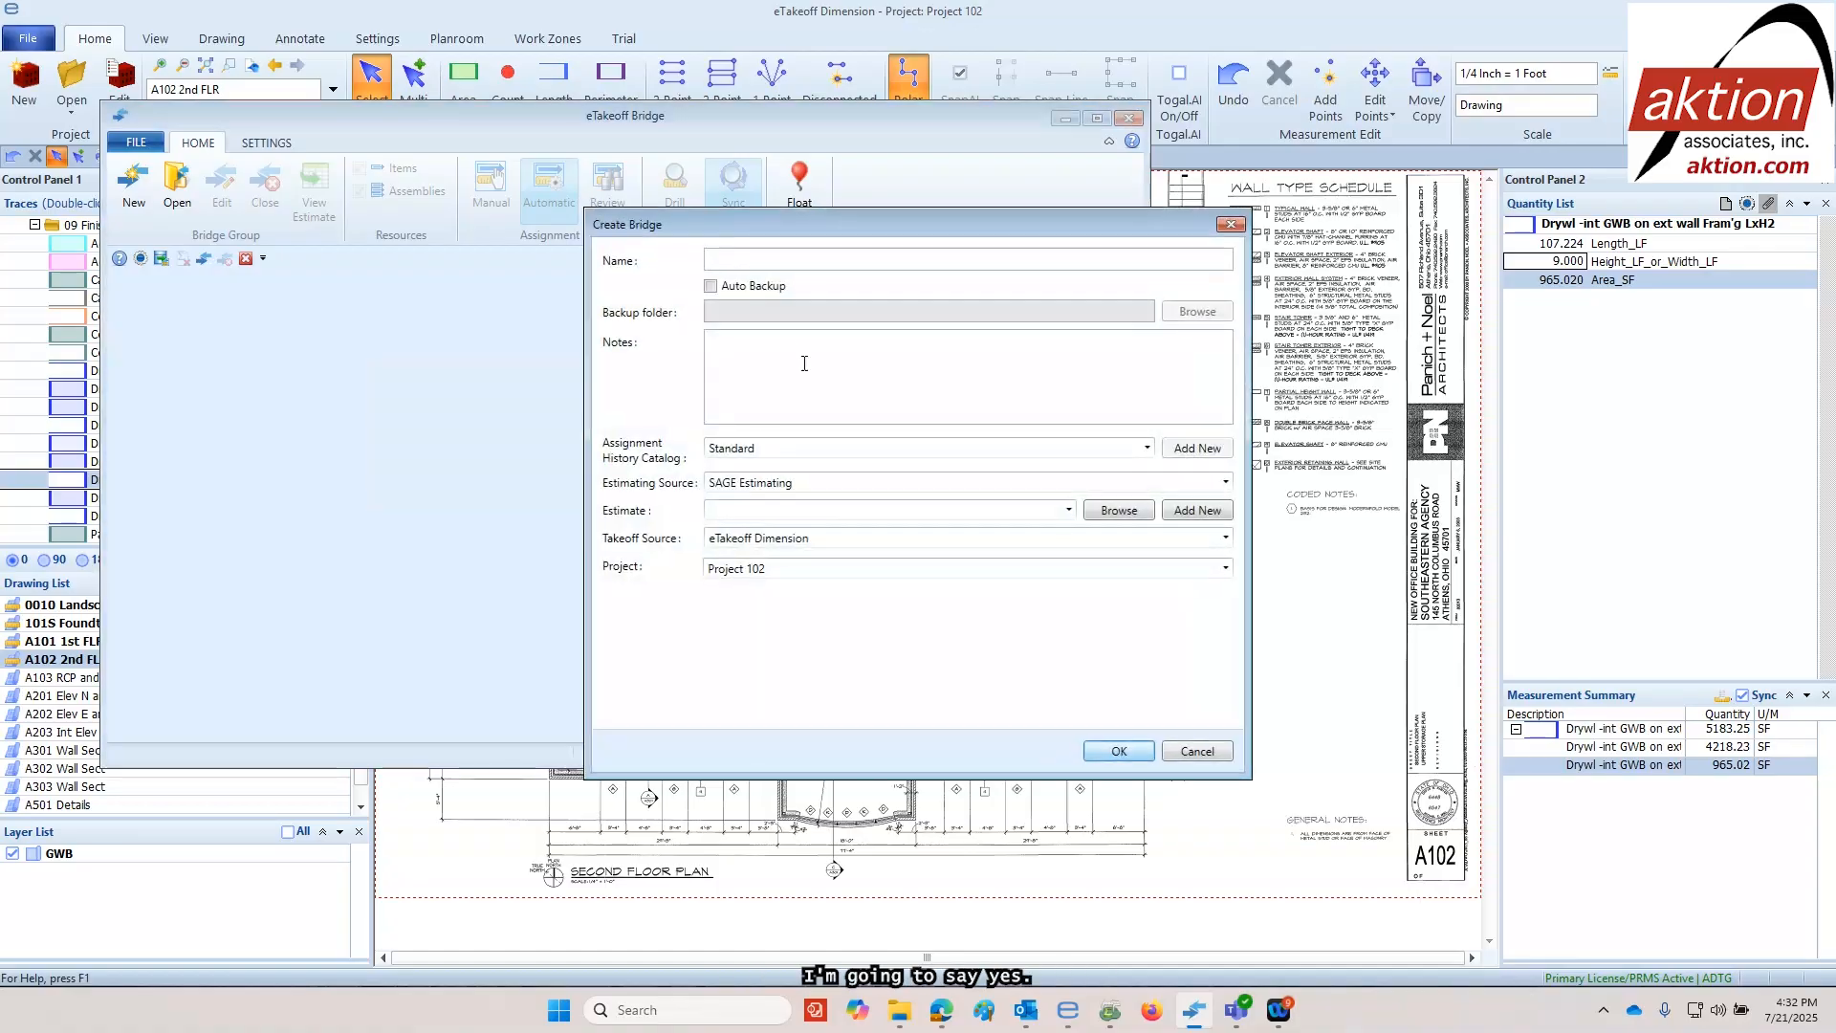
{"action": "type", "text": "Project 012"}
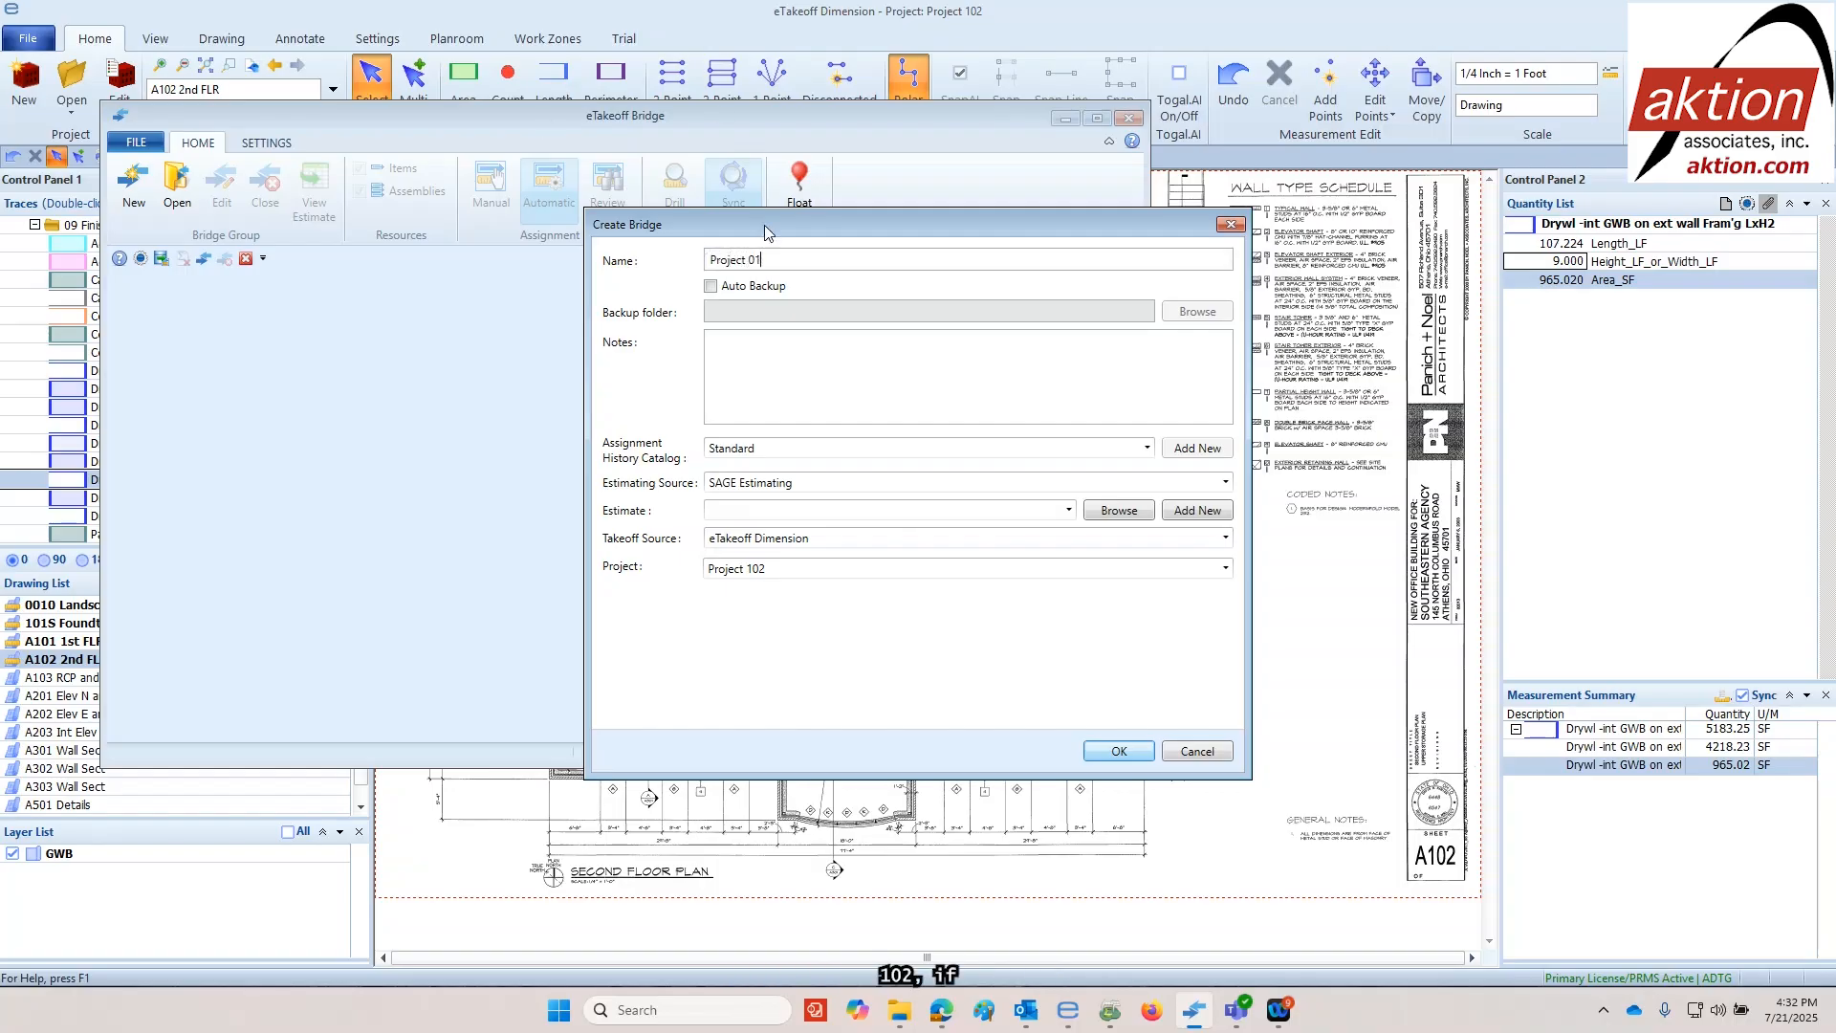
{"action": "key", "text": "BackSpace"}
{"action": "key", "text": "BackSpace"}
{"action": "key", "text": "BackSpace"}
{"action": "type", "text": "102"}
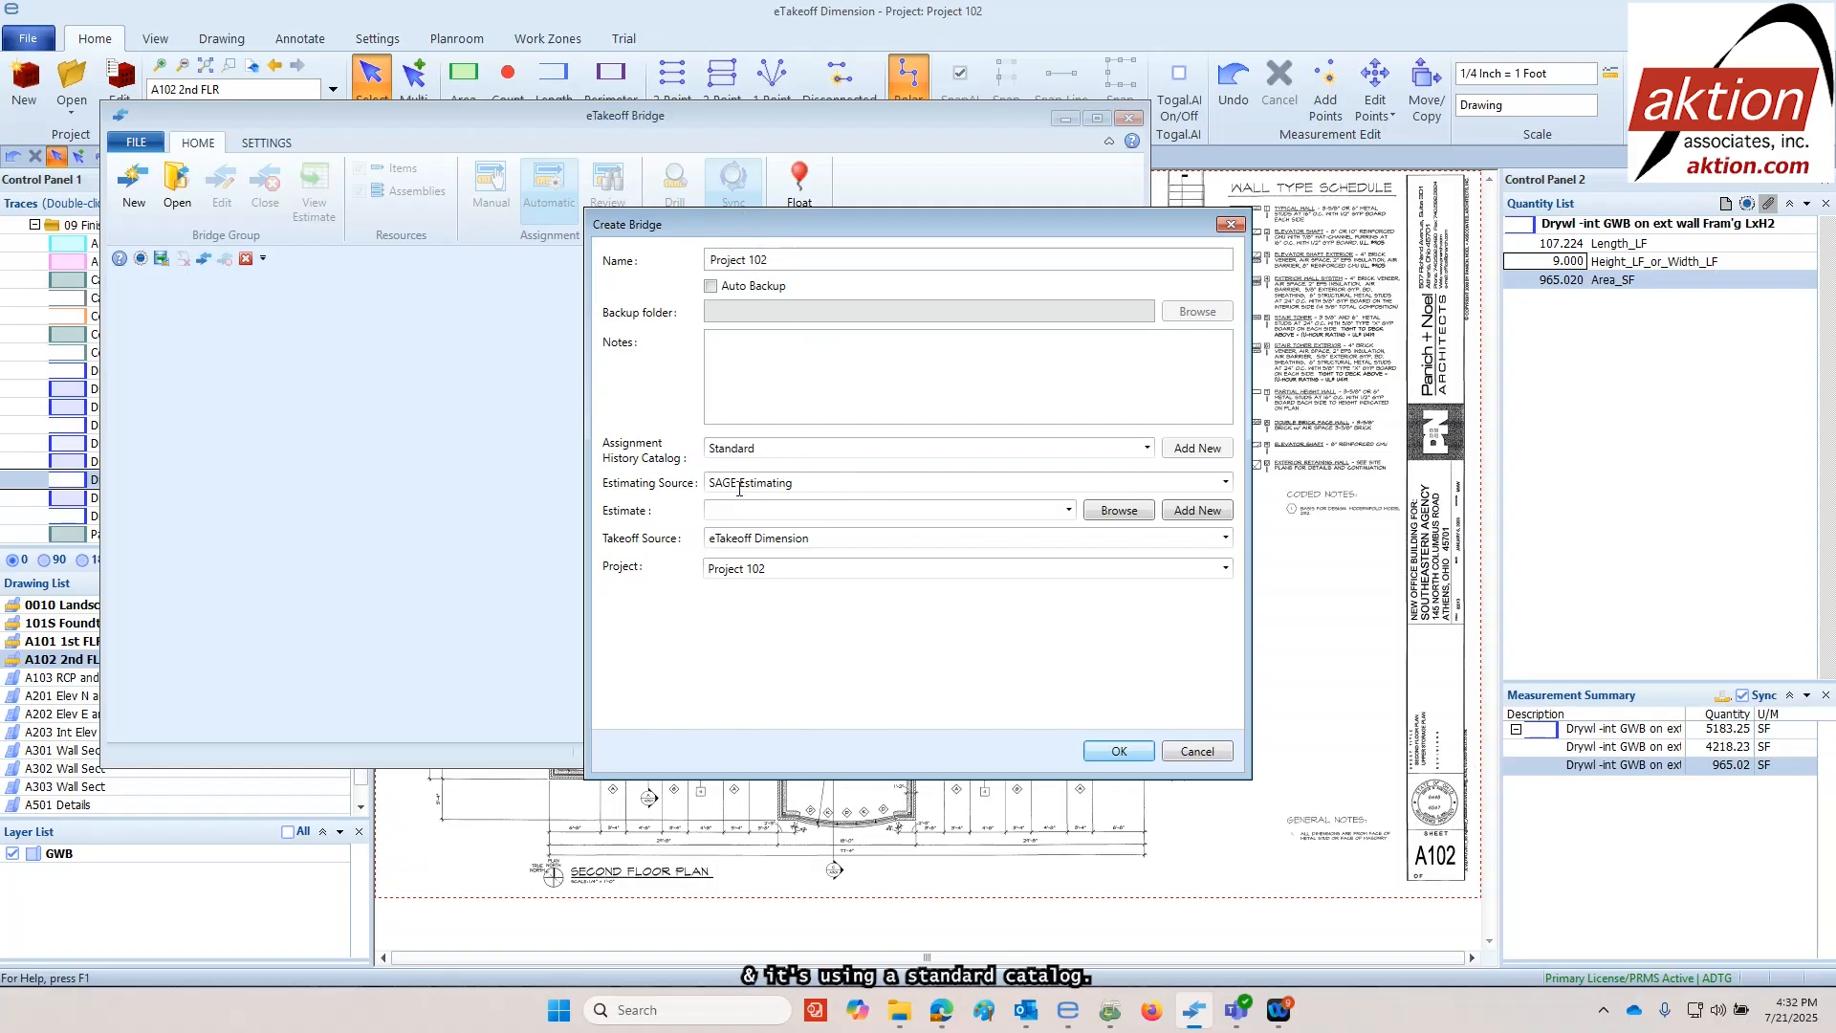
Link the bridge to the Project 102 estimate in the 2025 folder and create it
{"action": "left_click", "coordinate": [1106, 515]}
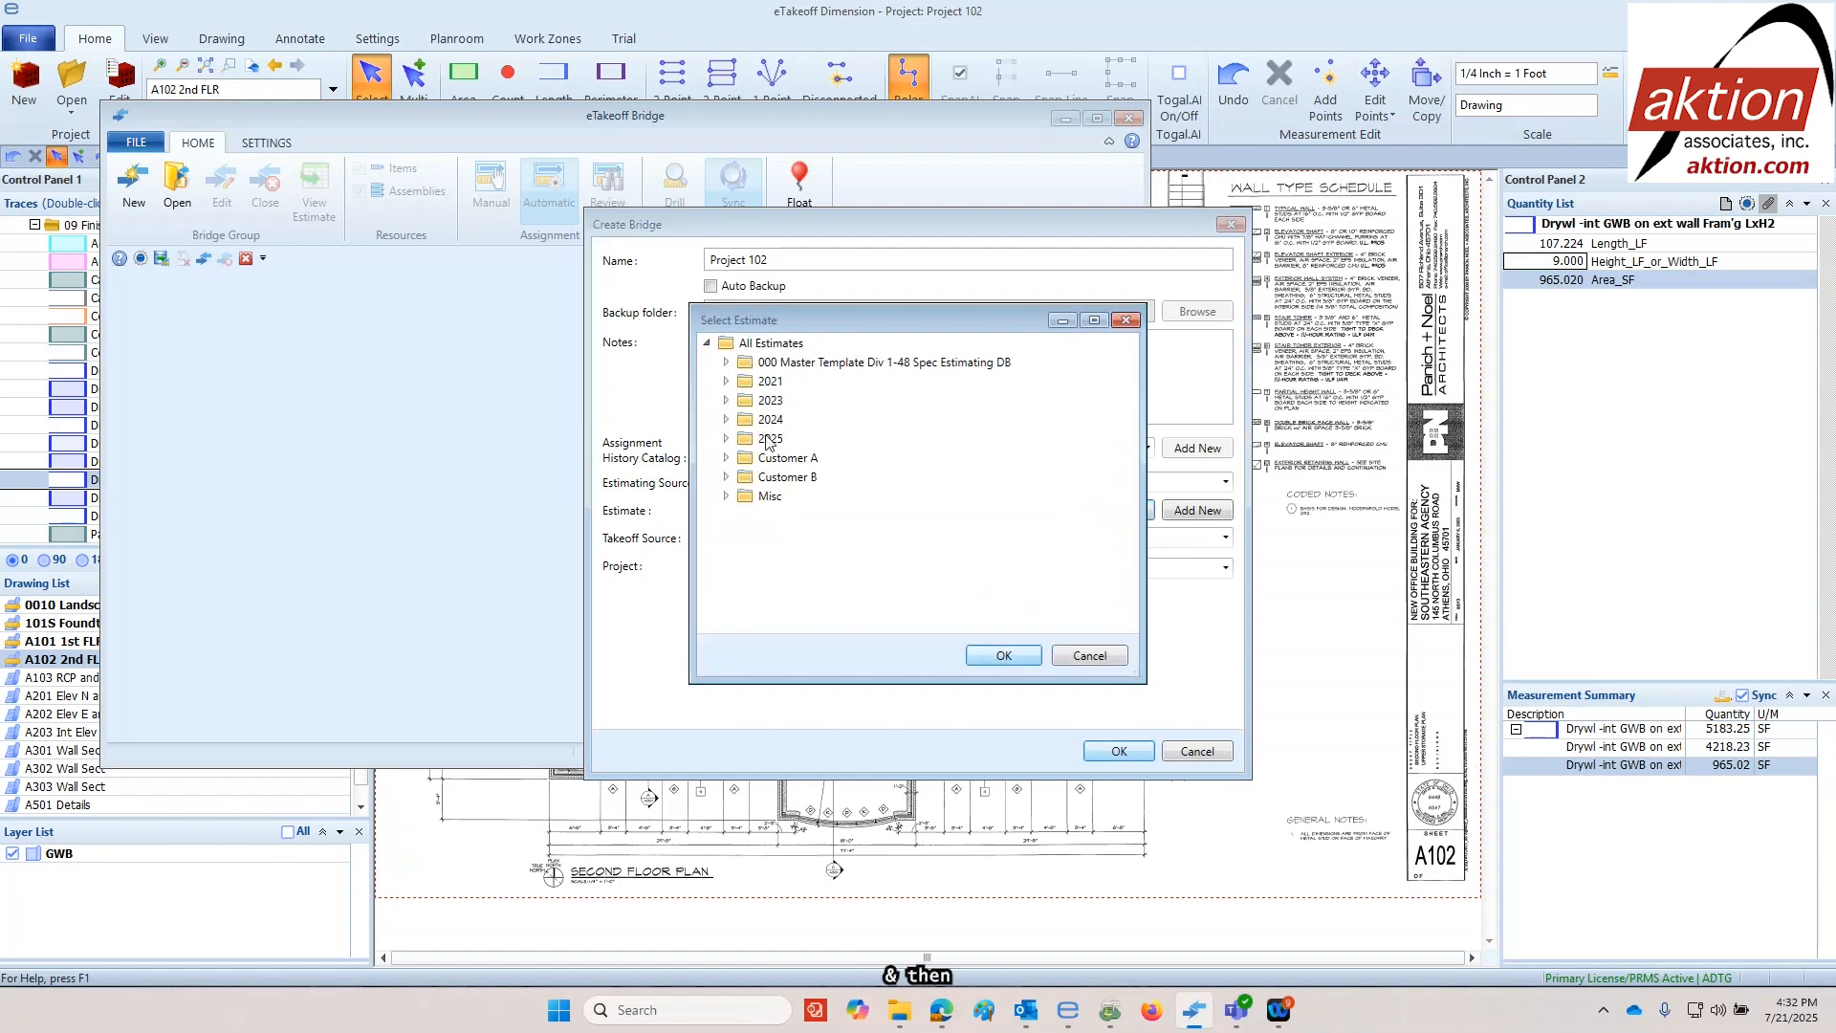
{"action": "left_click", "coordinate": [727, 440]}
{"action": "scroll", "coordinate": [765, 517], "scroll_direction": "down", "scroll_amount": 4}
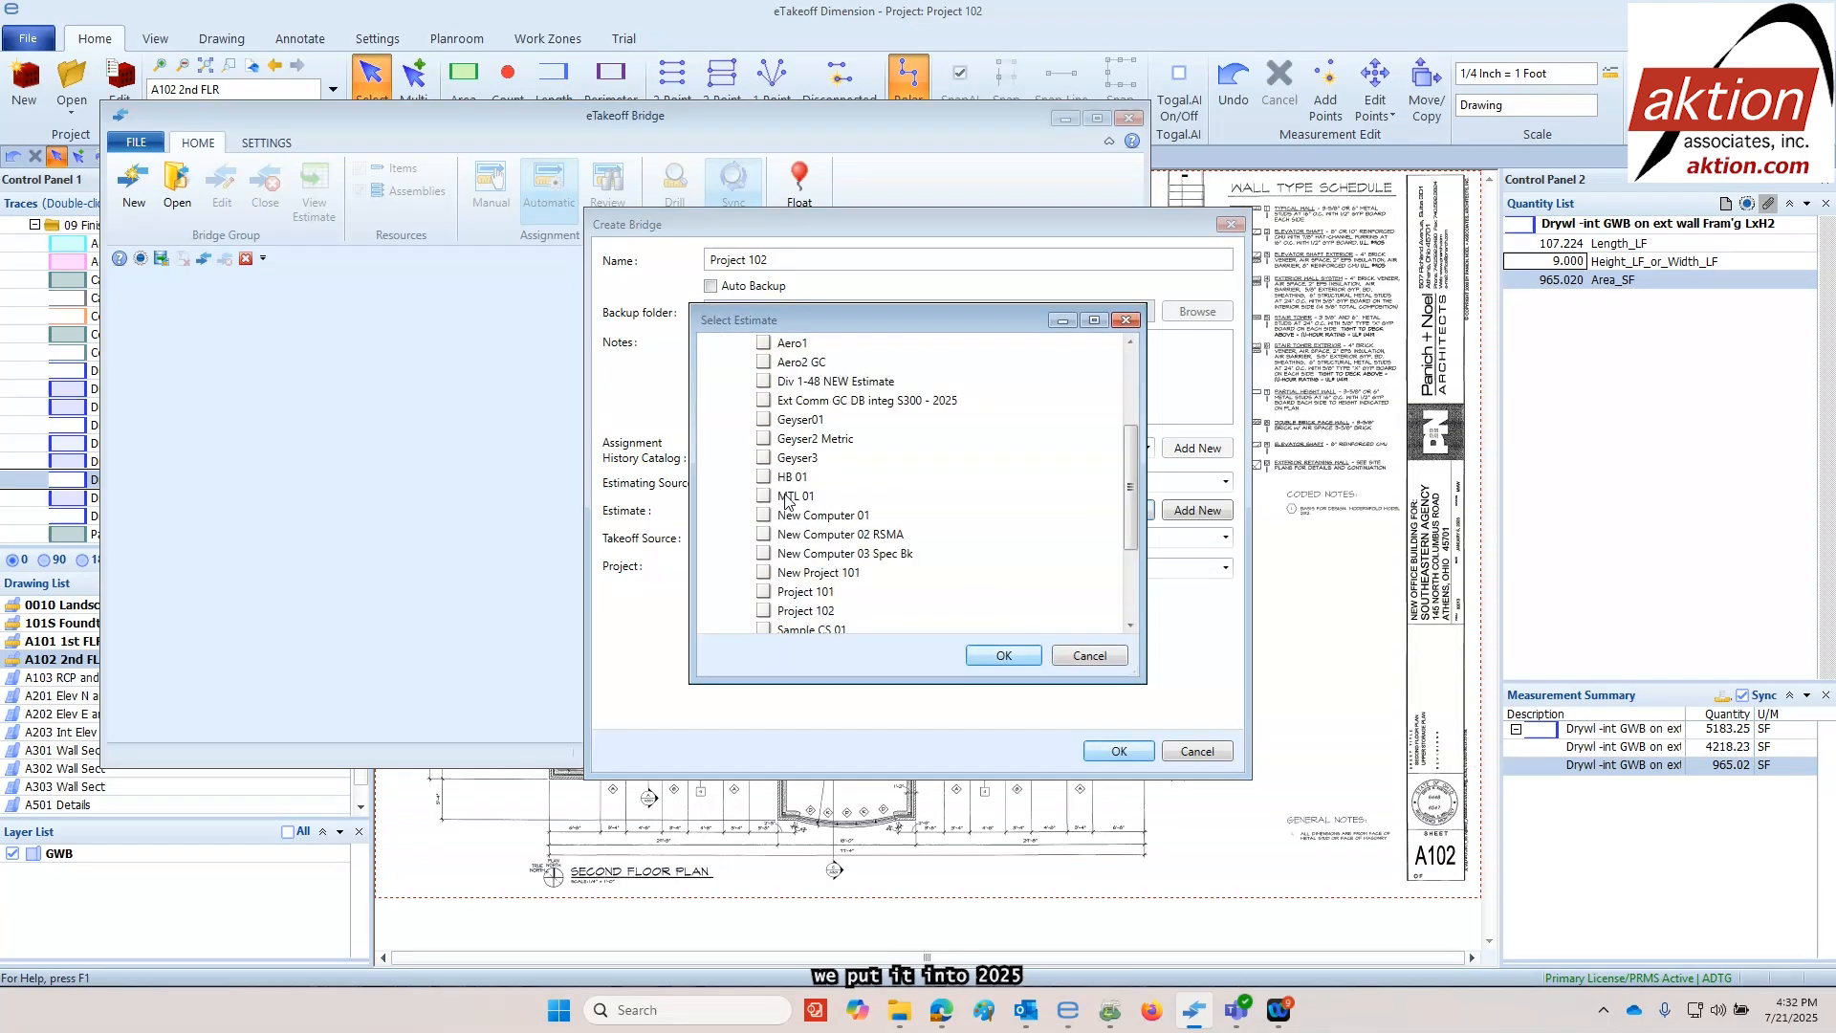
{"action": "scroll", "coordinate": [792, 600], "scroll_direction": "down", "scroll_amount": 2}
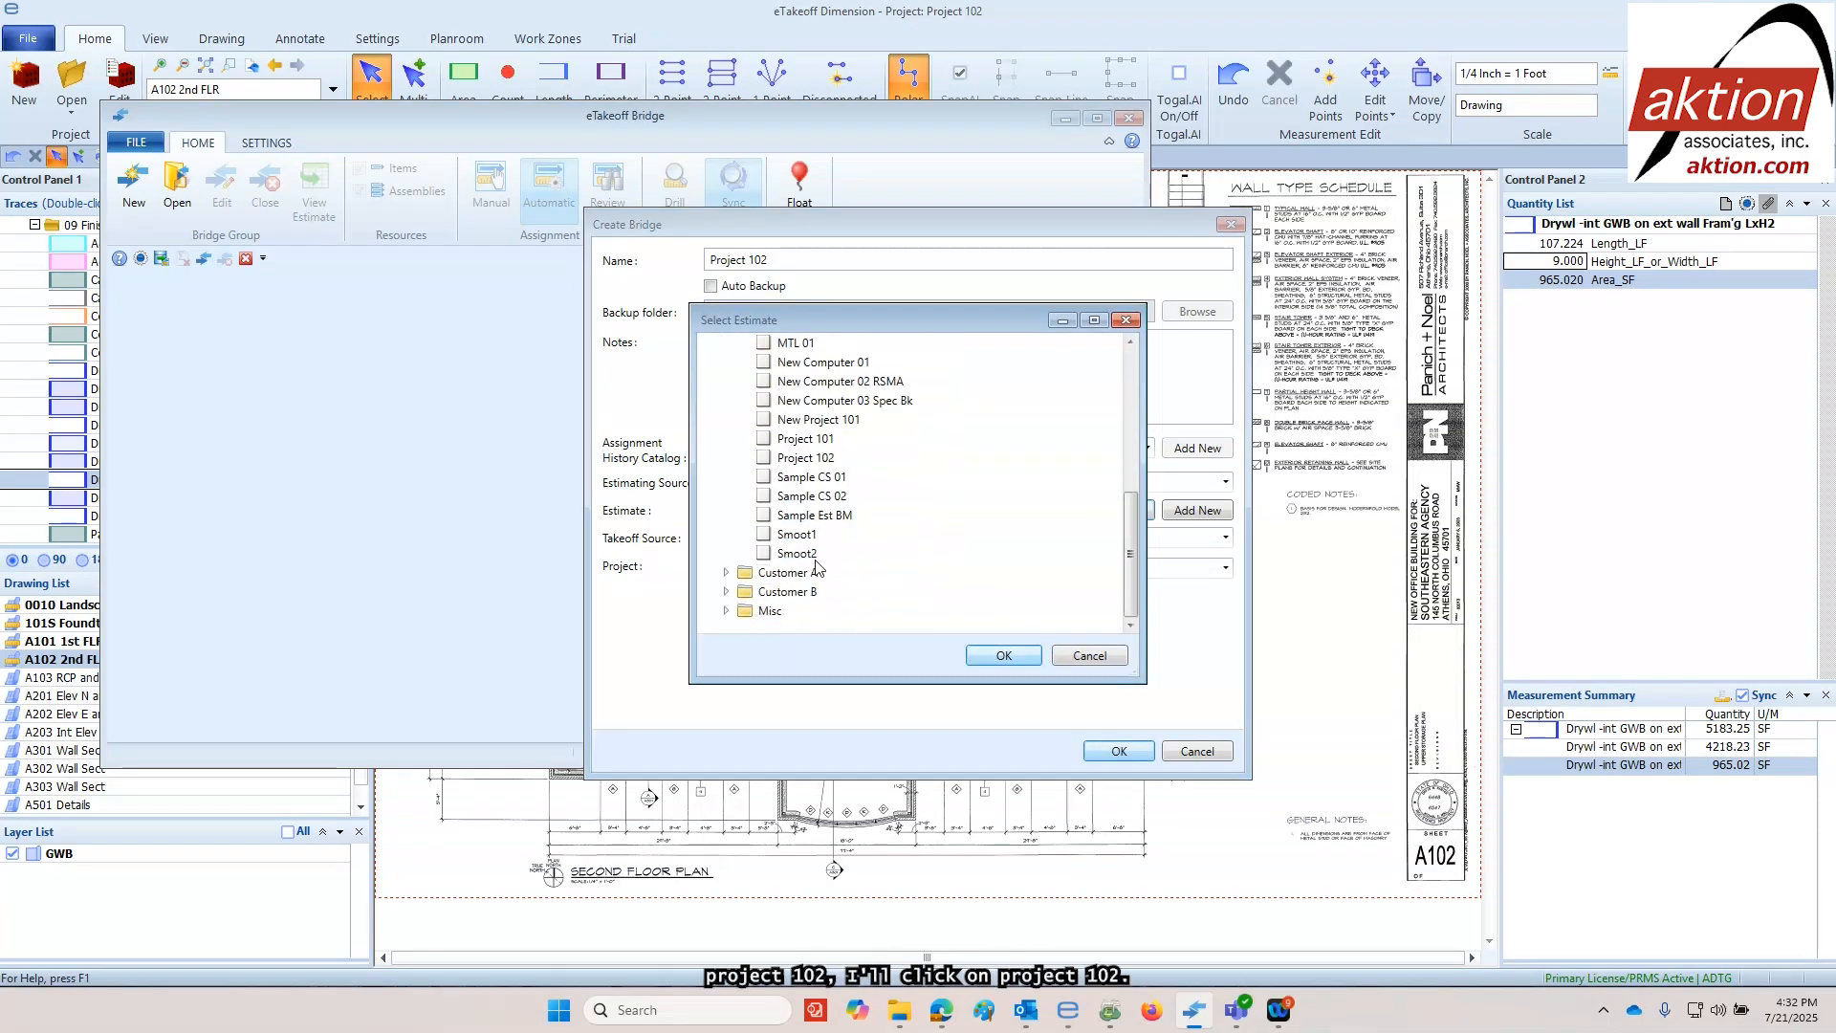
{"action": "left_click", "coordinate": [794, 459]}
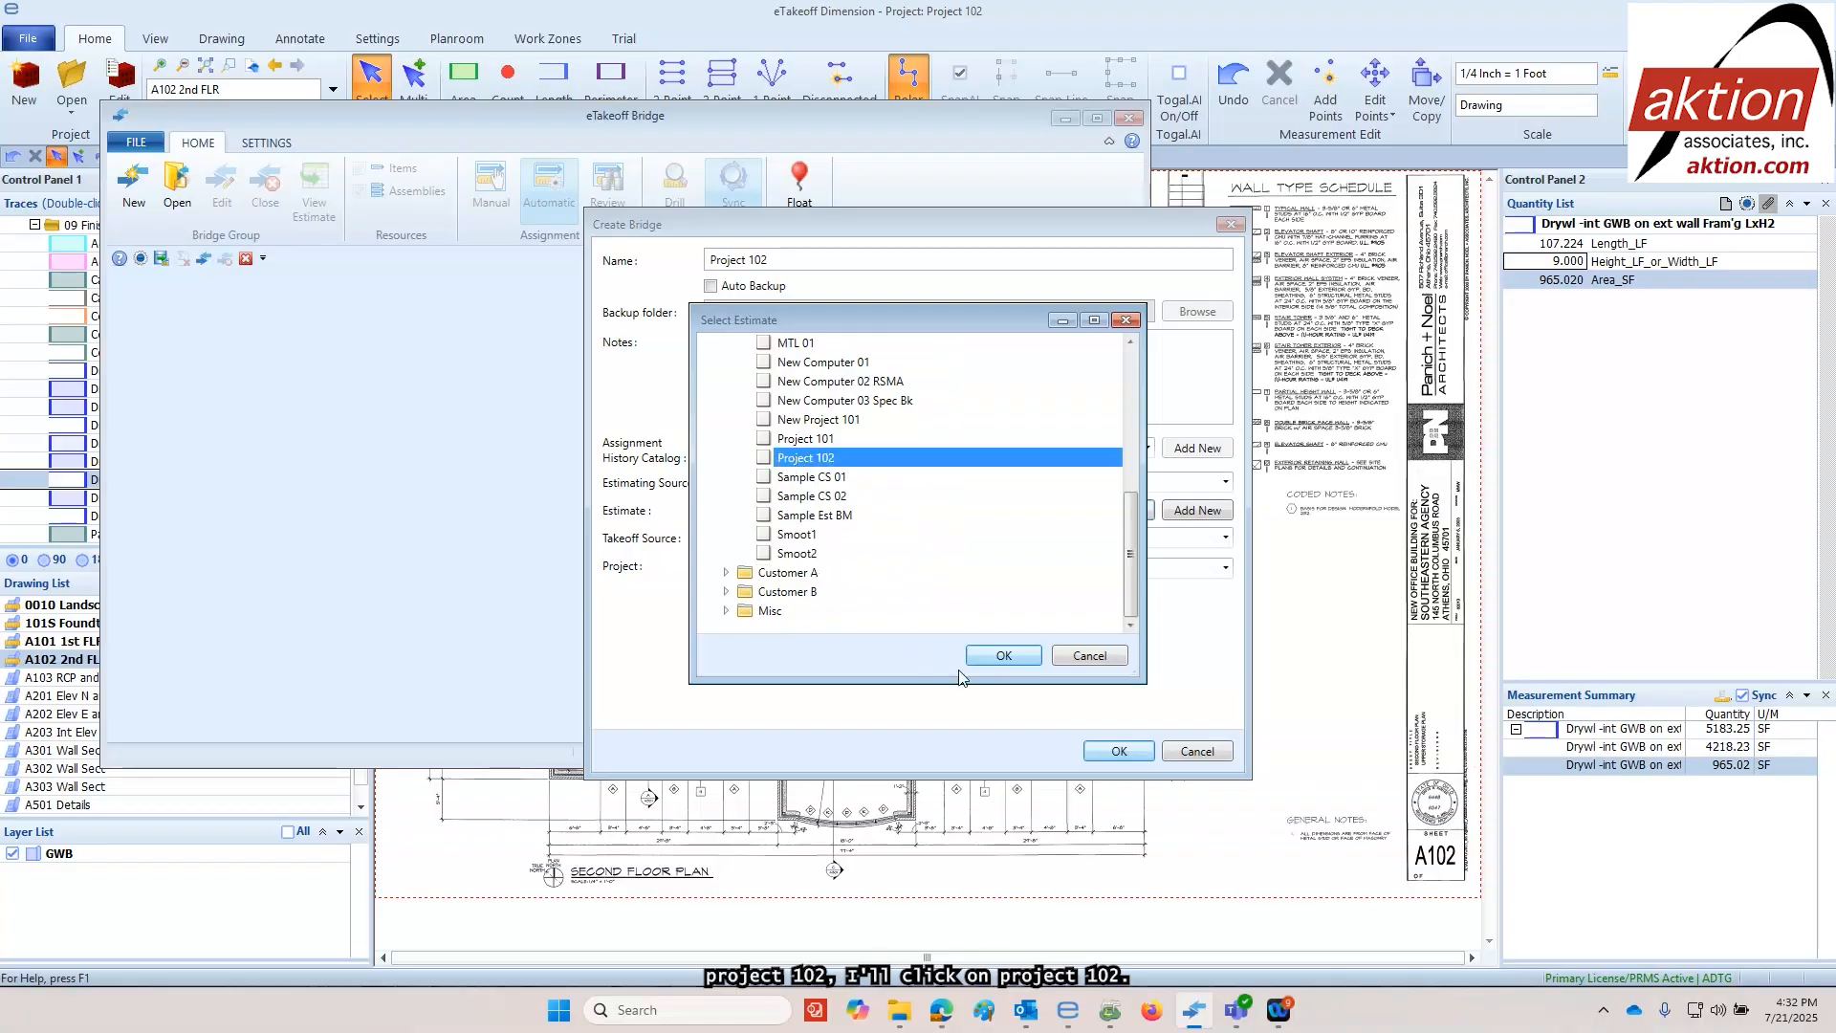
{"action": "left_click", "coordinate": [998, 658]}
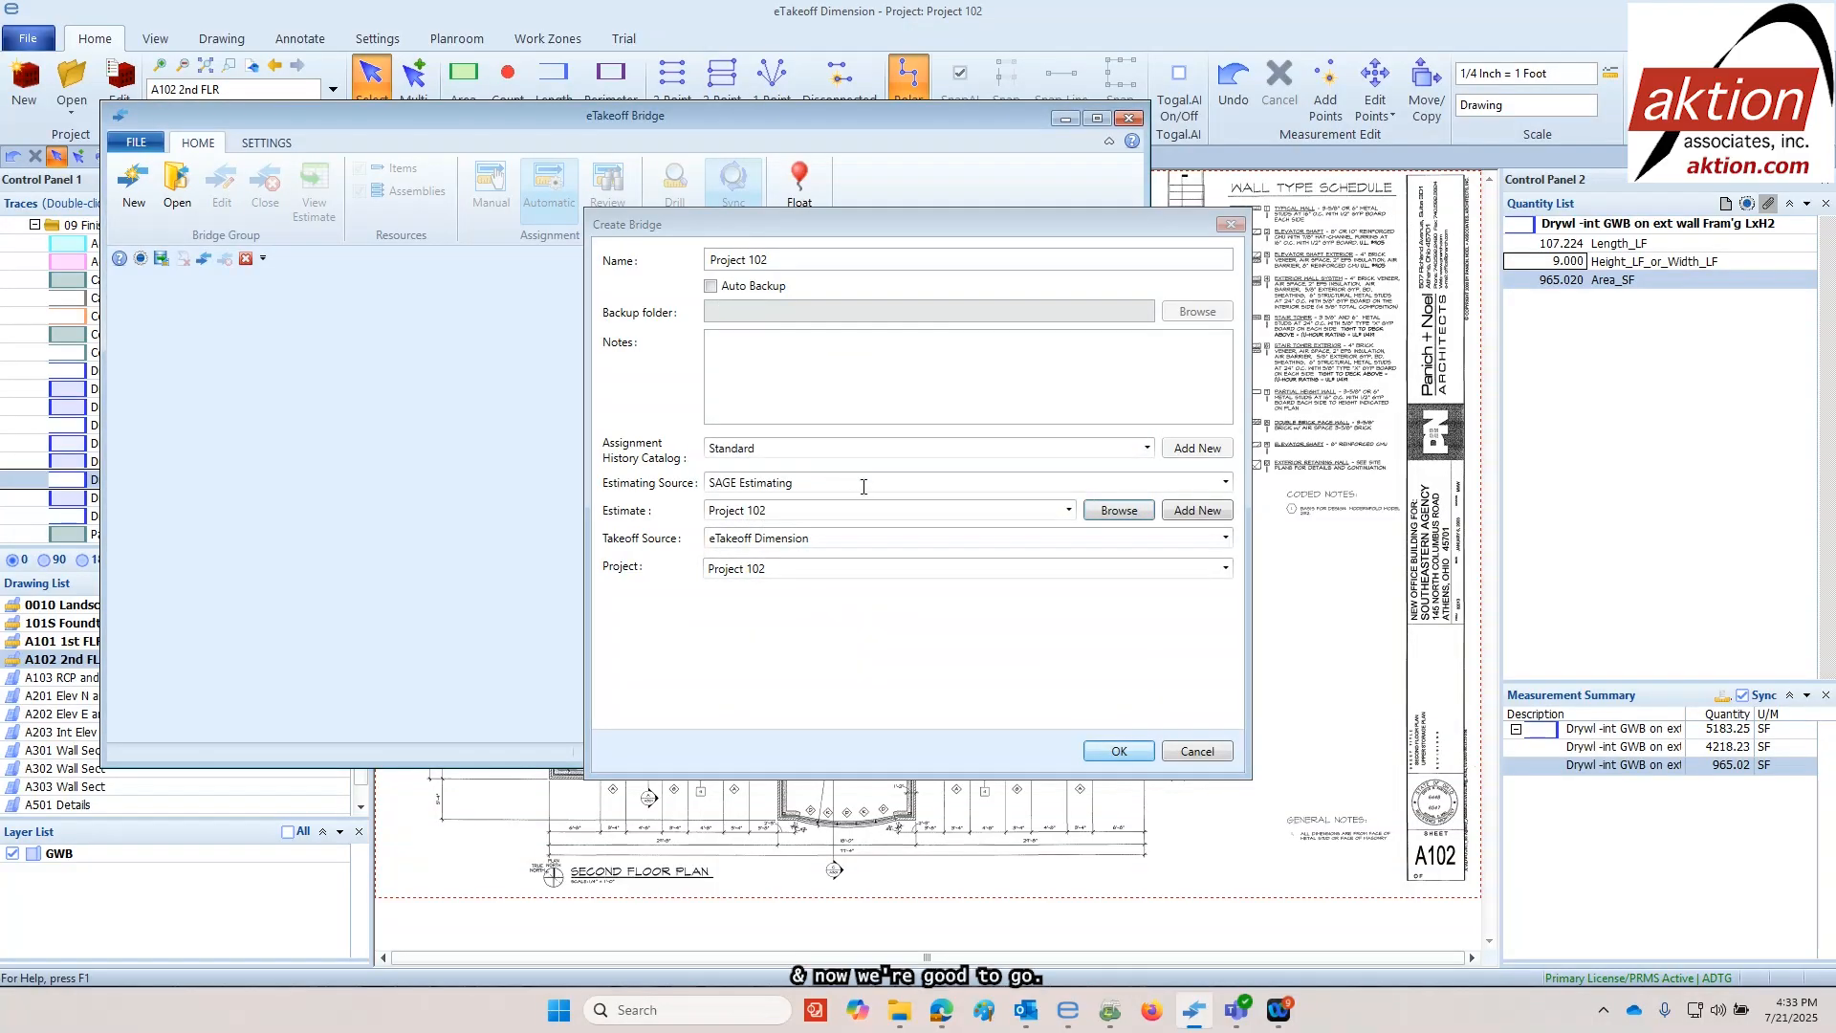
{"action": "left_click", "coordinate": [1115, 750]}
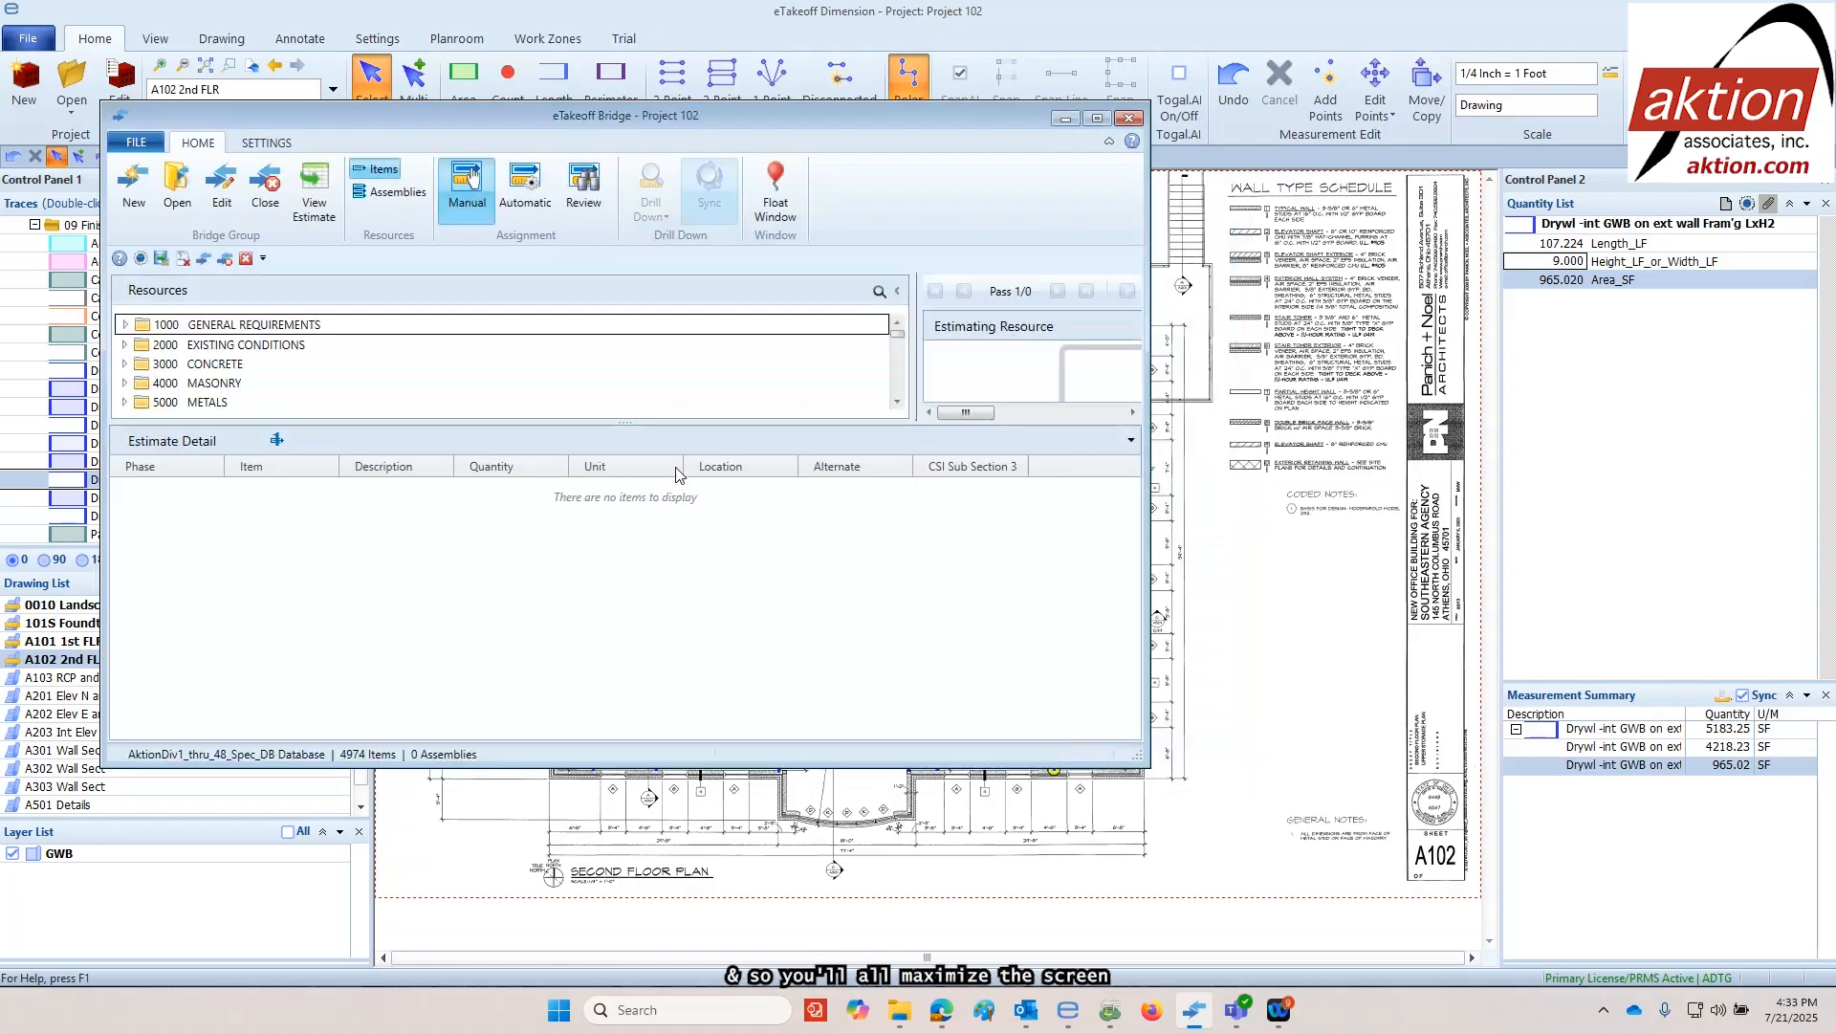
In the maximized bridge window, generate the automatic assignments and submit all fully automatic ones to the estimate
{"action": "left_click", "coordinate": [1097, 117]}
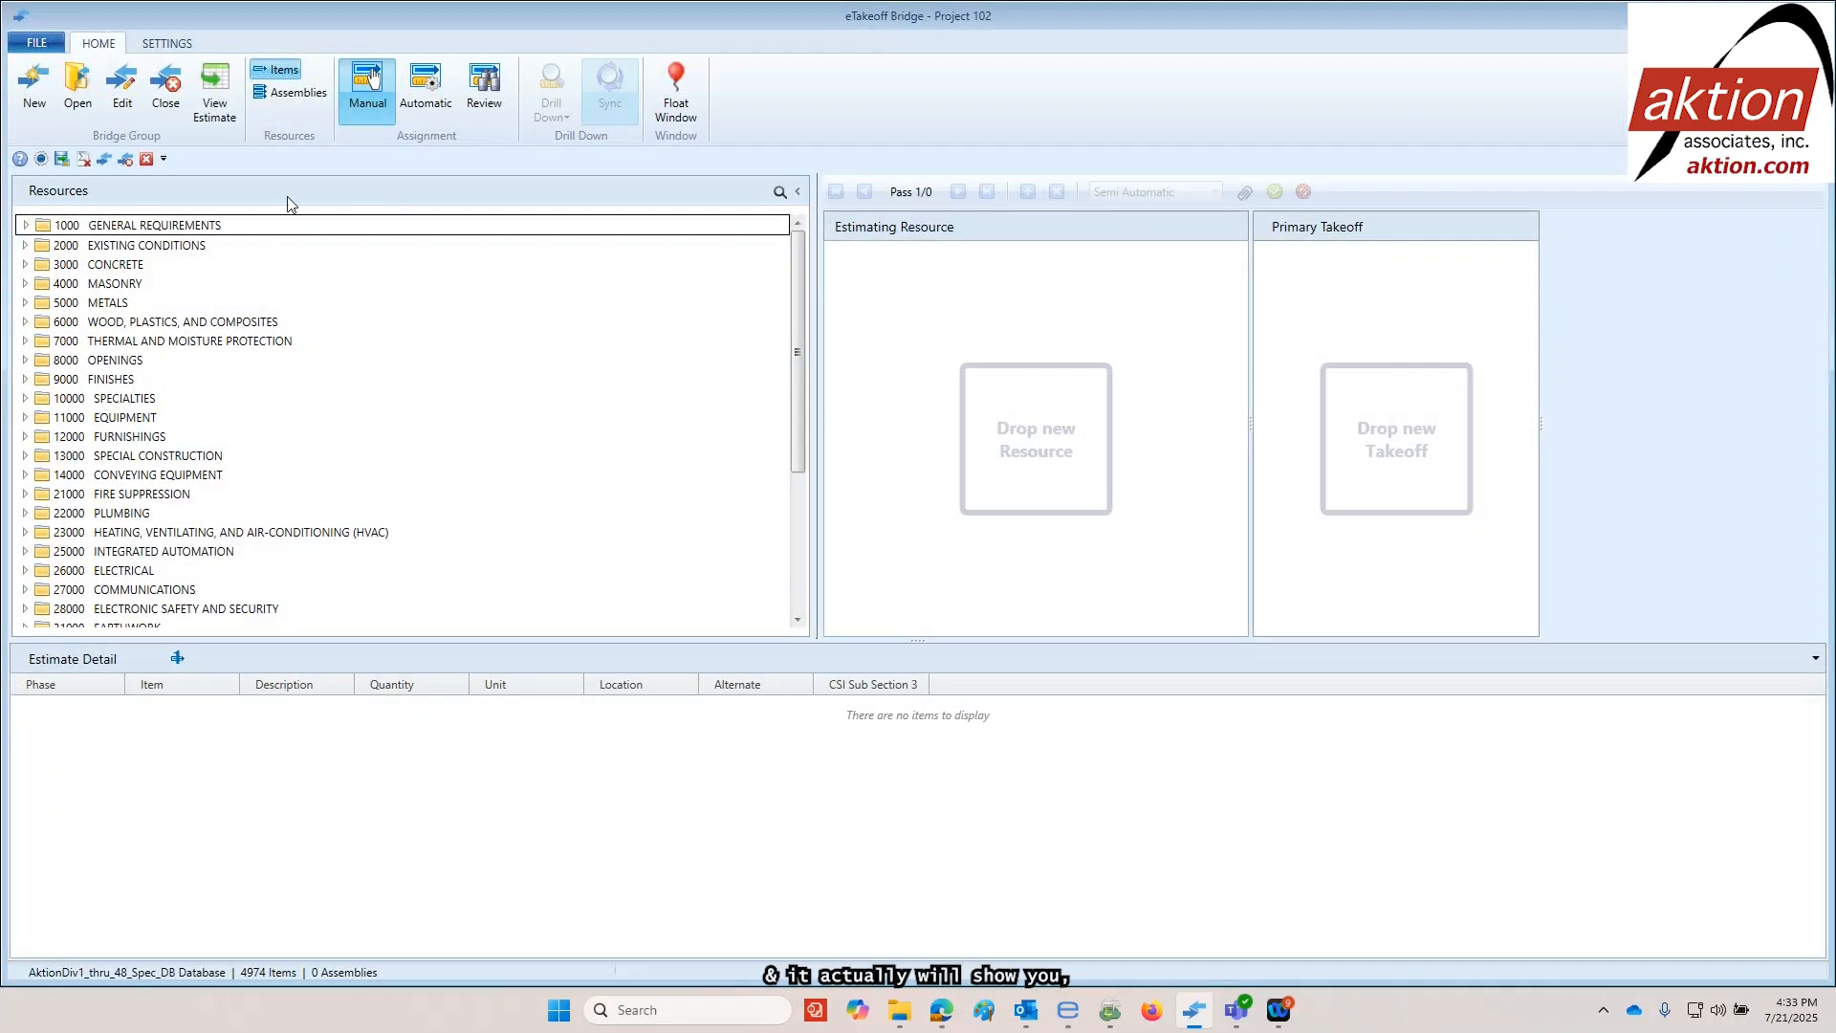
{"action": "left_click", "coordinate": [428, 89]}
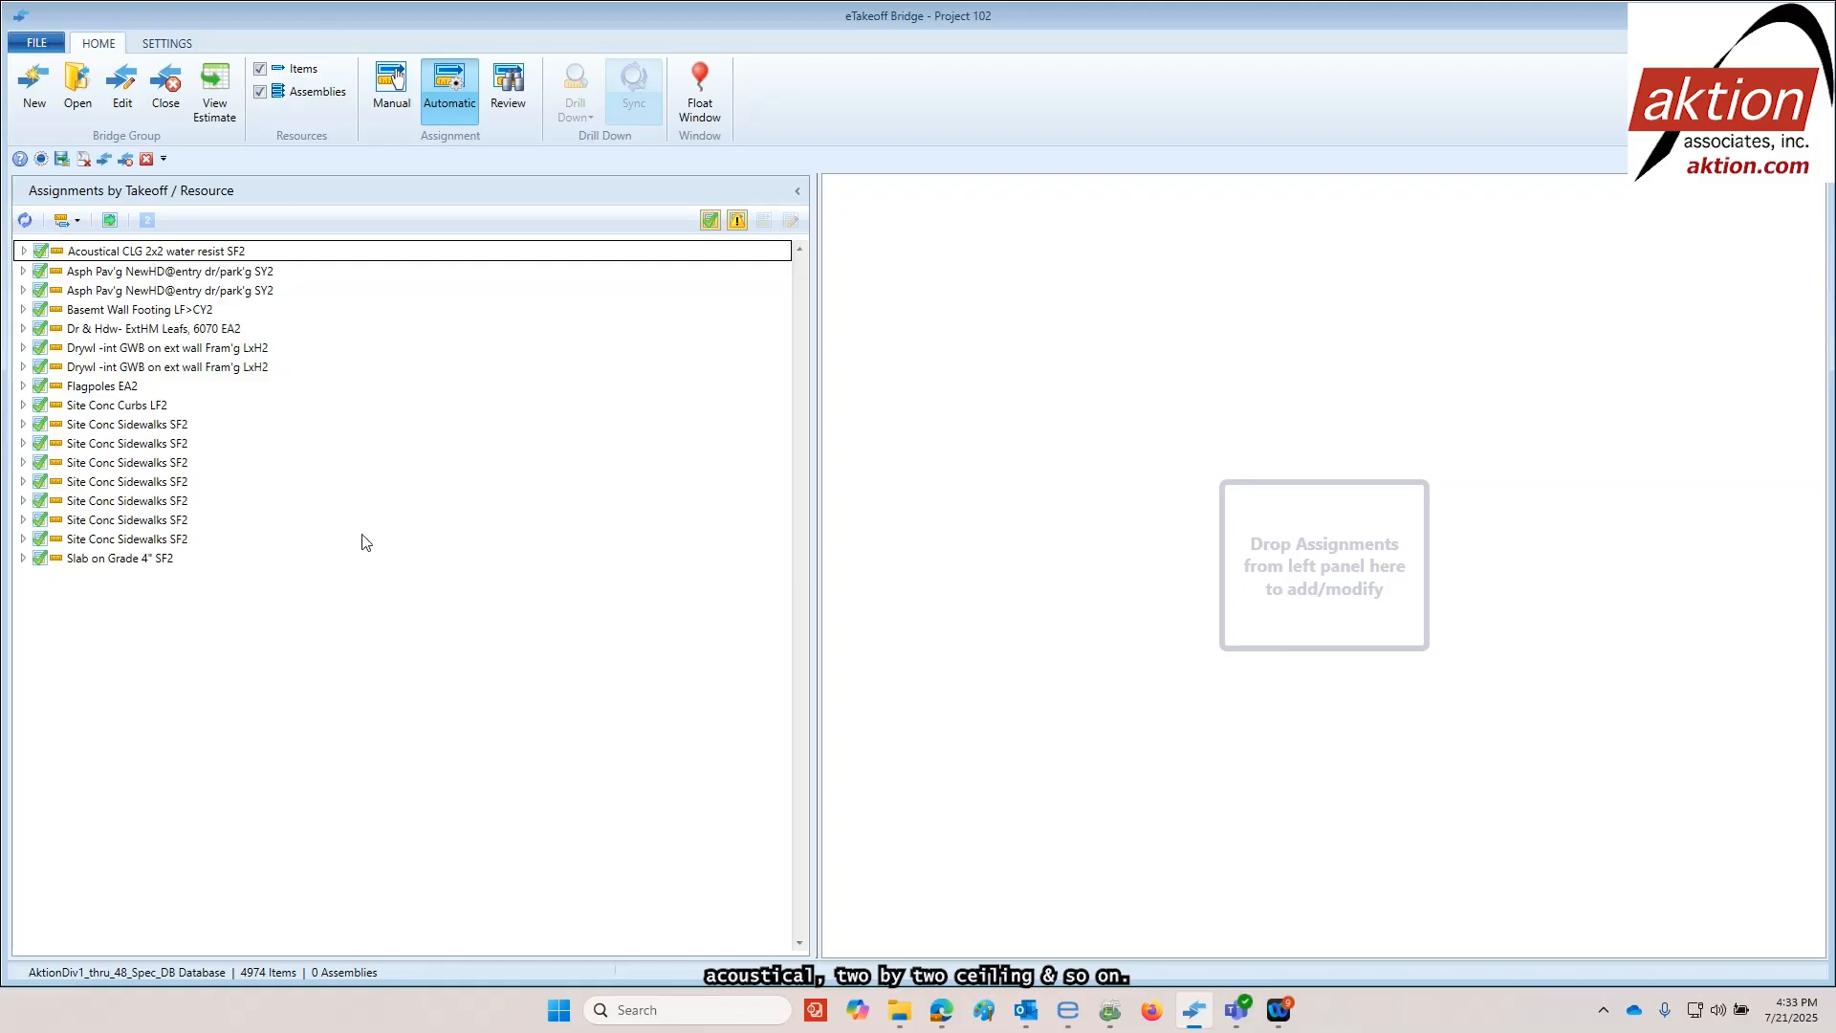
{"action": "left_click", "coordinate": [110, 221]}
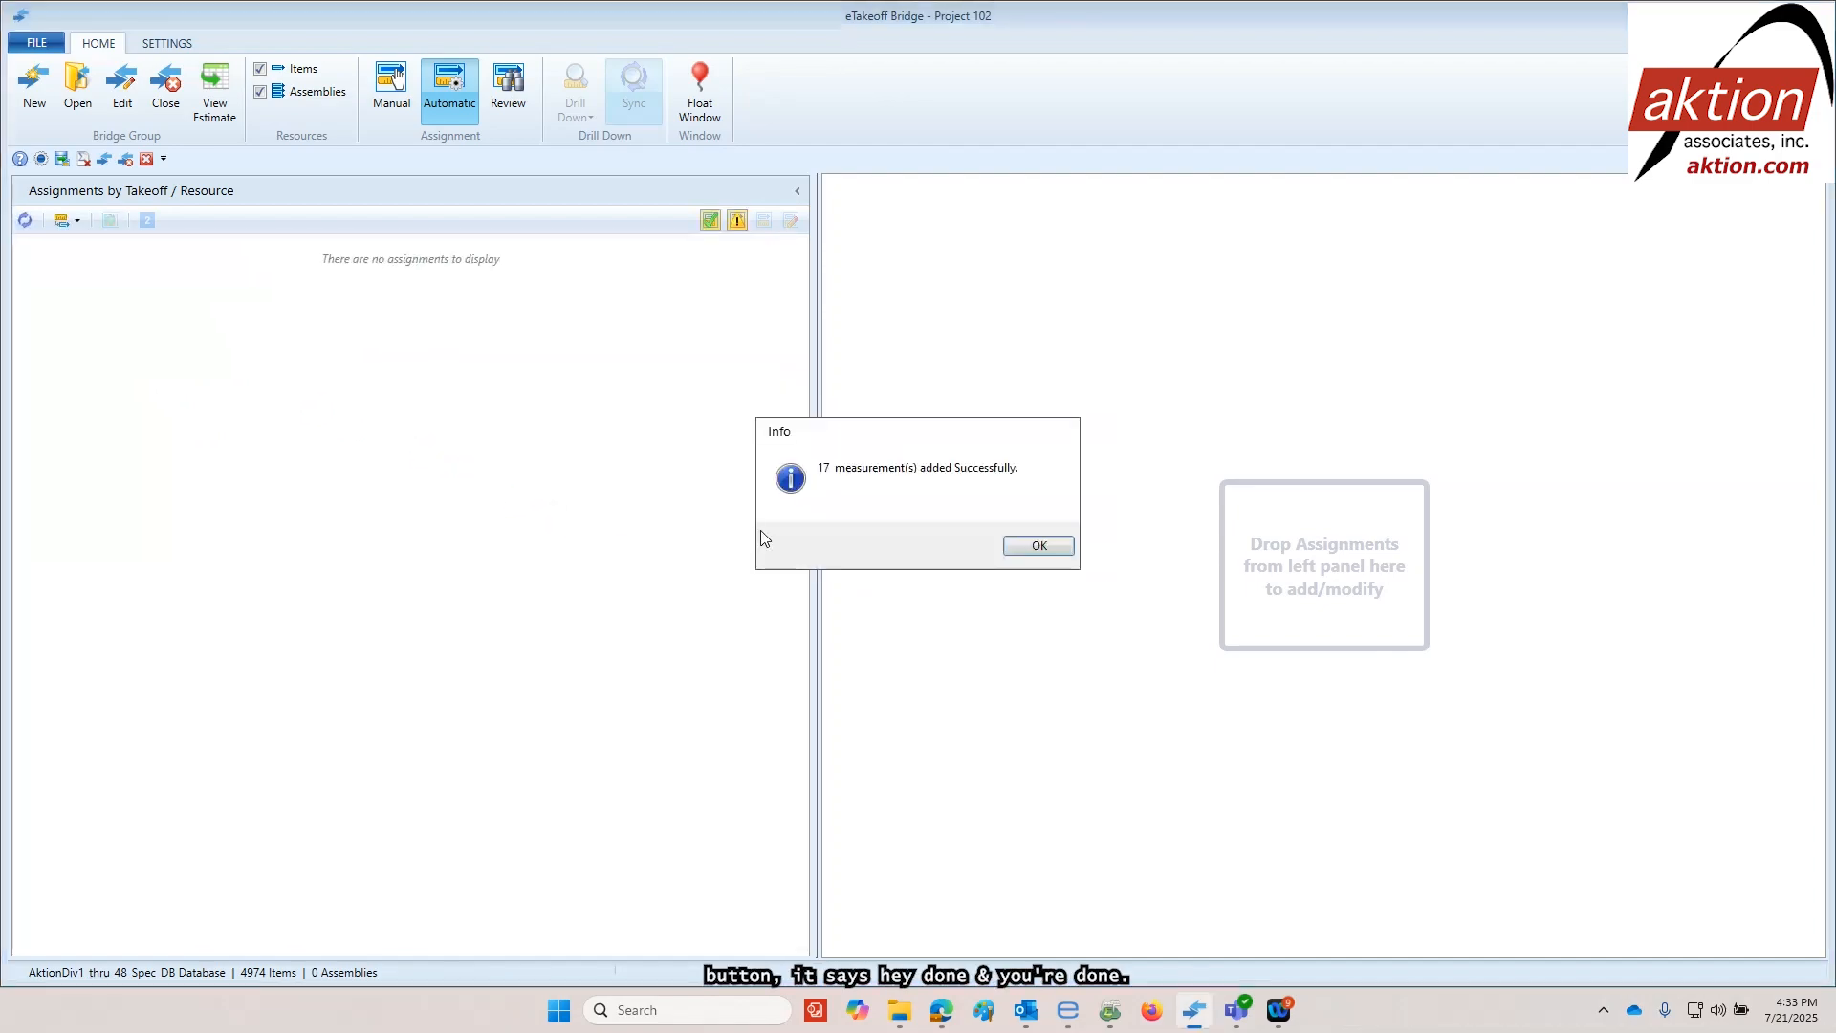
{"action": "left_click", "coordinate": [1026, 547]}
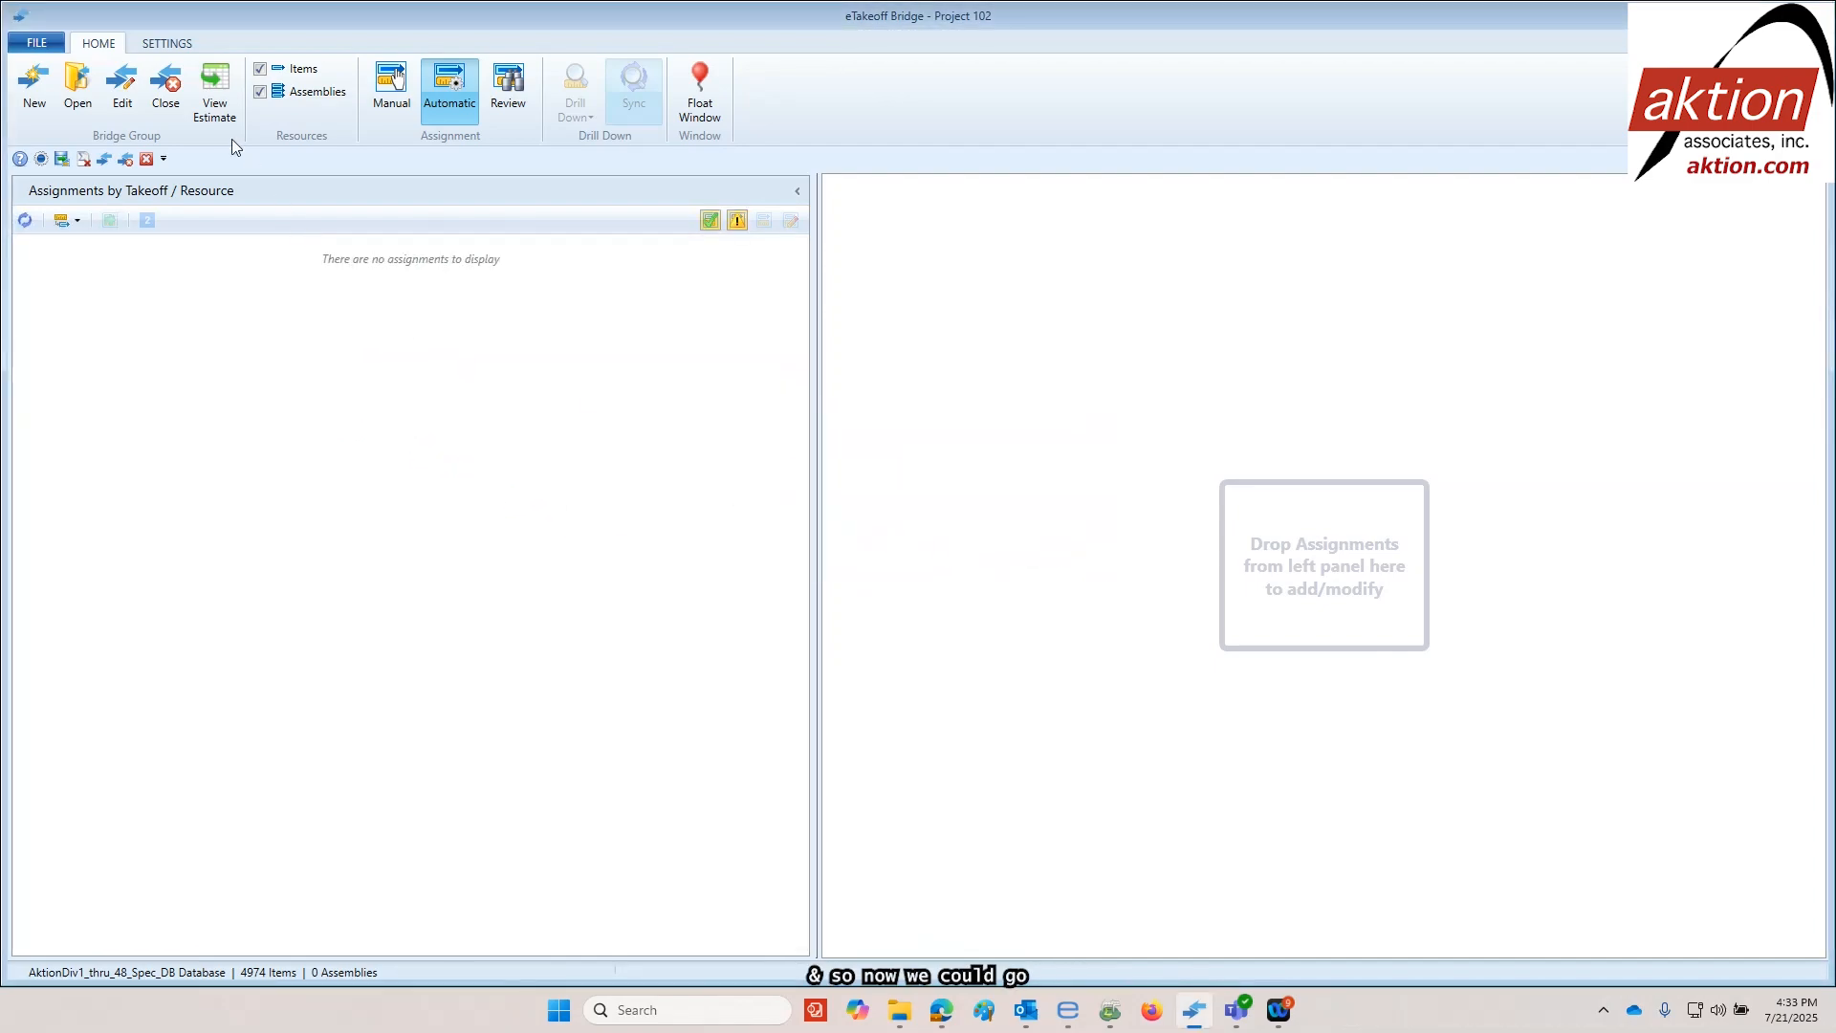
View the bridged estimate in Sage Estimating and collapse all its rows to the group level
{"action": "left_click", "coordinate": [215, 88]}
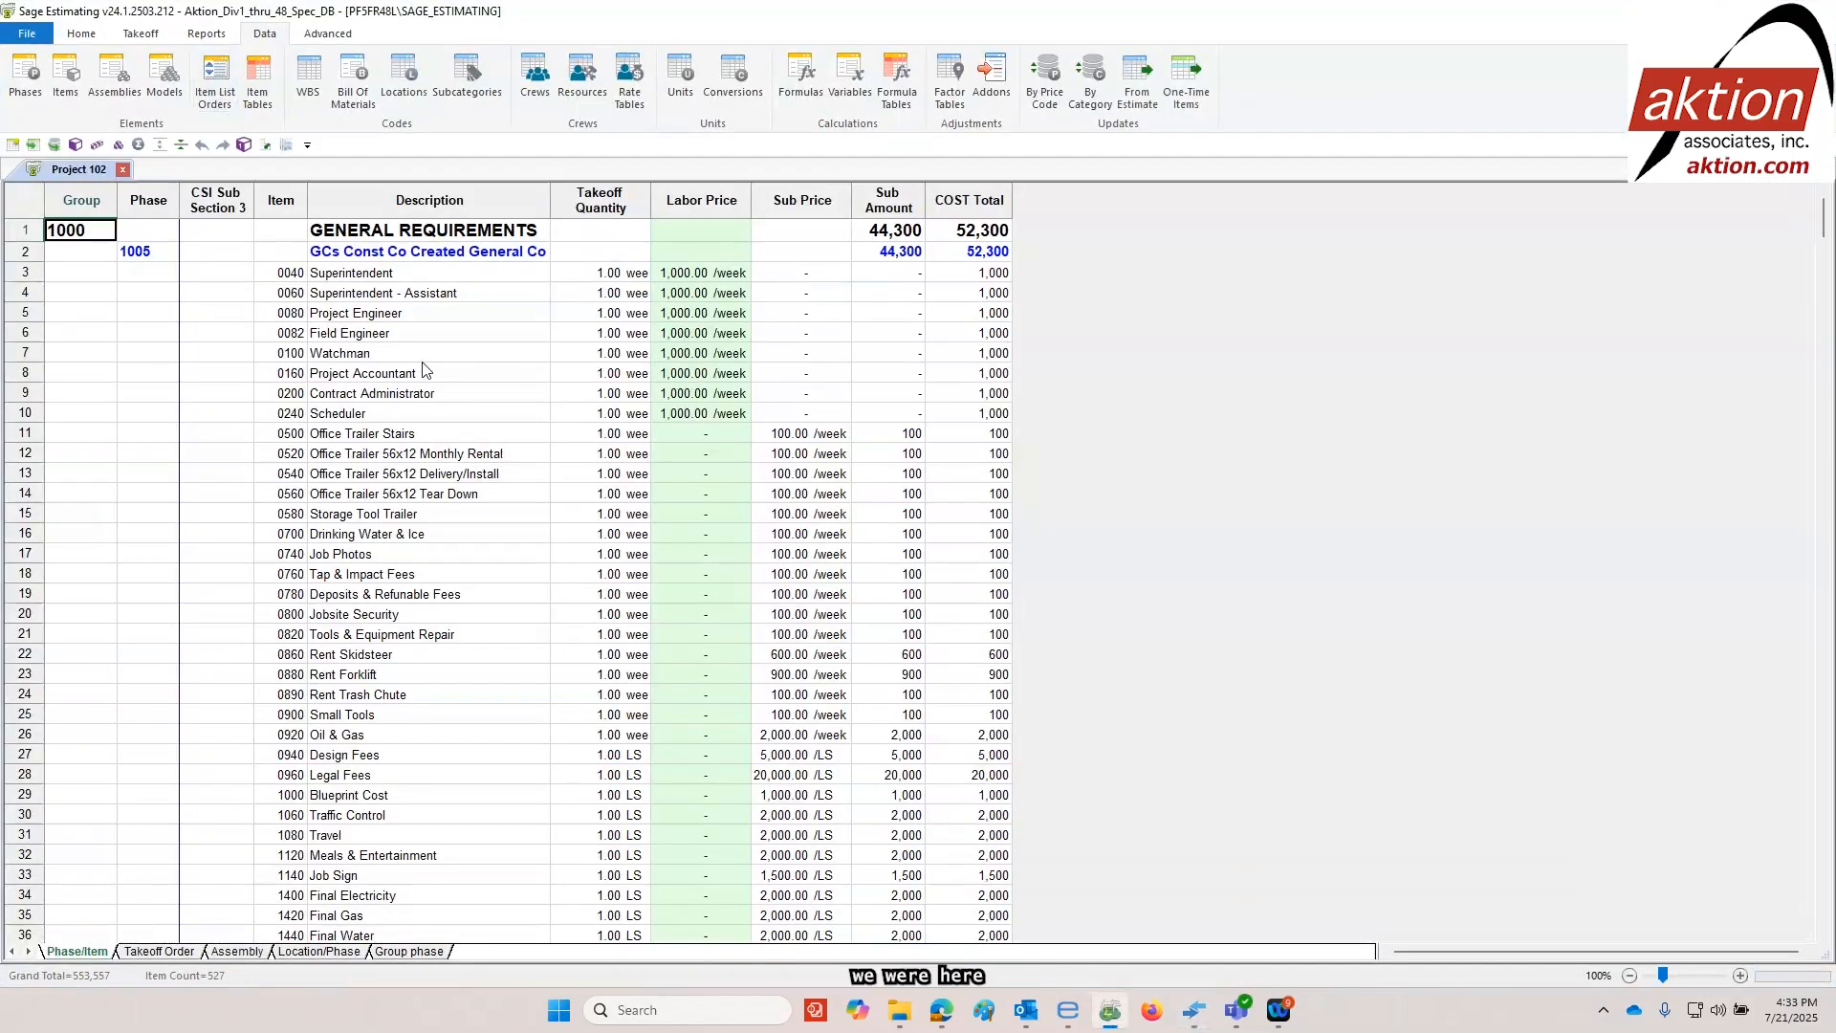
{"action": "left_click", "coordinate": [86, 34]}
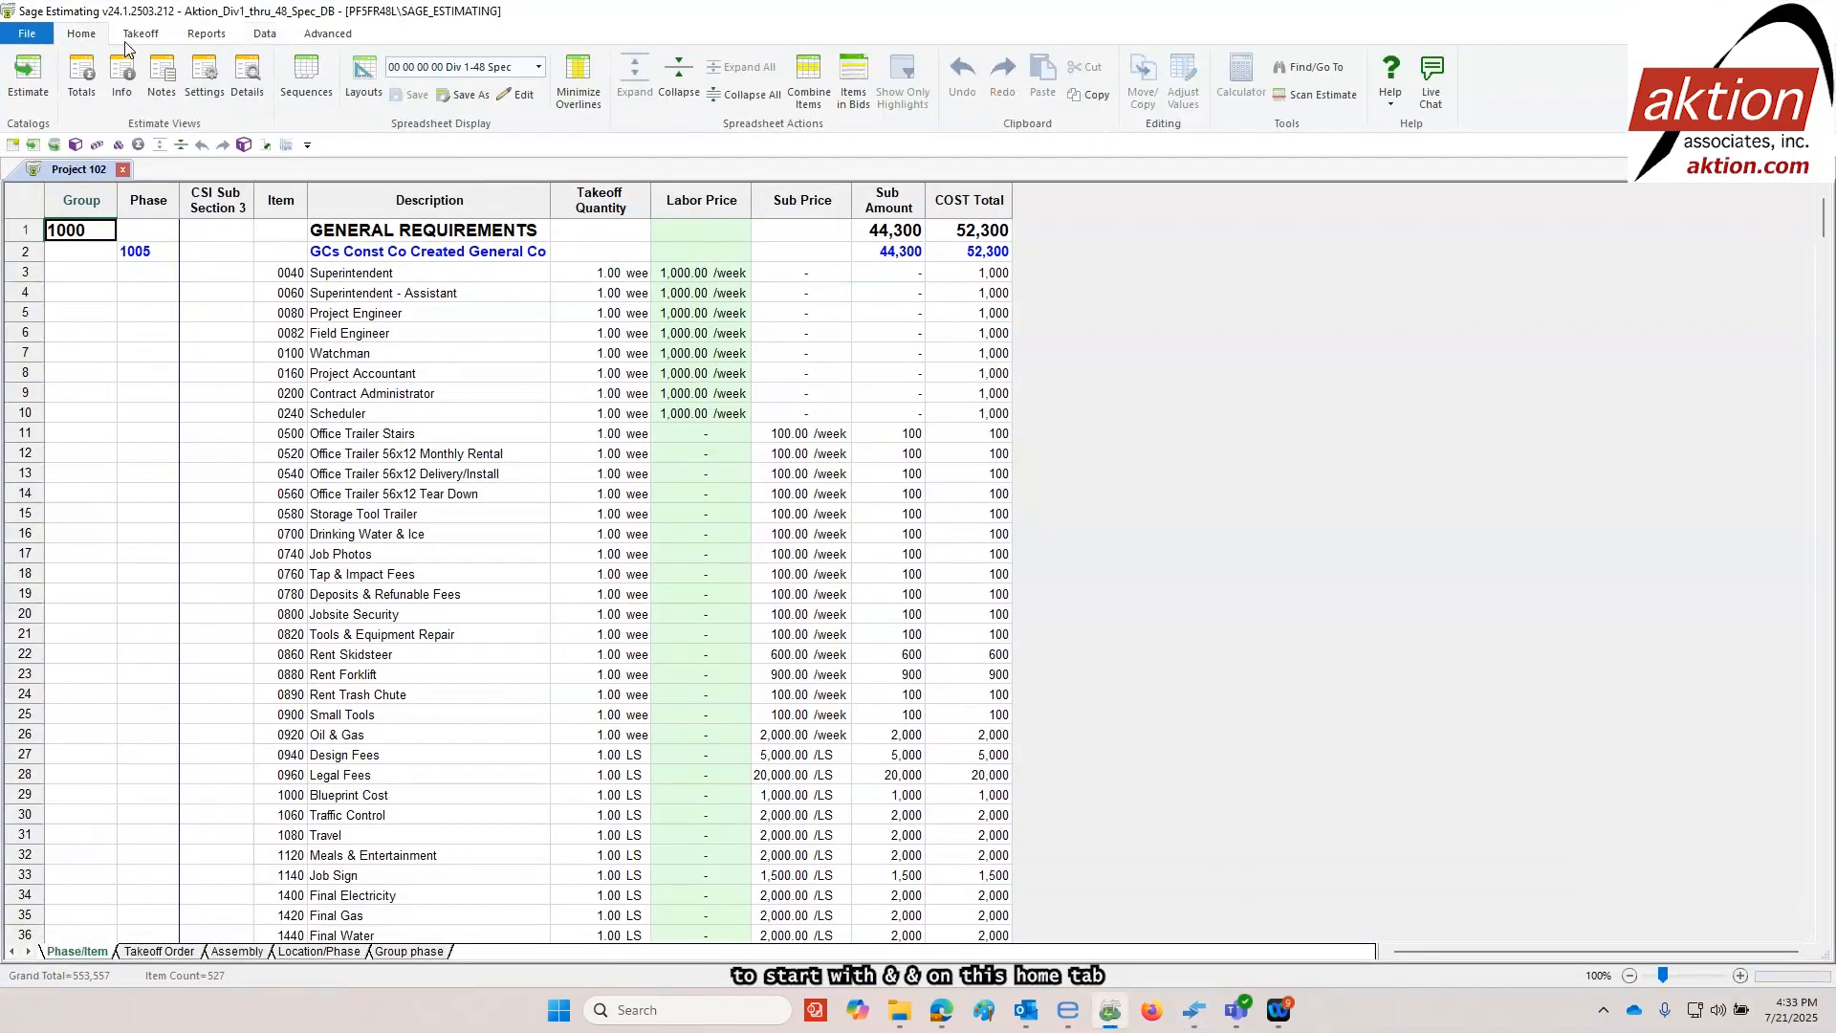
{"action": "left_click", "coordinate": [739, 96]}
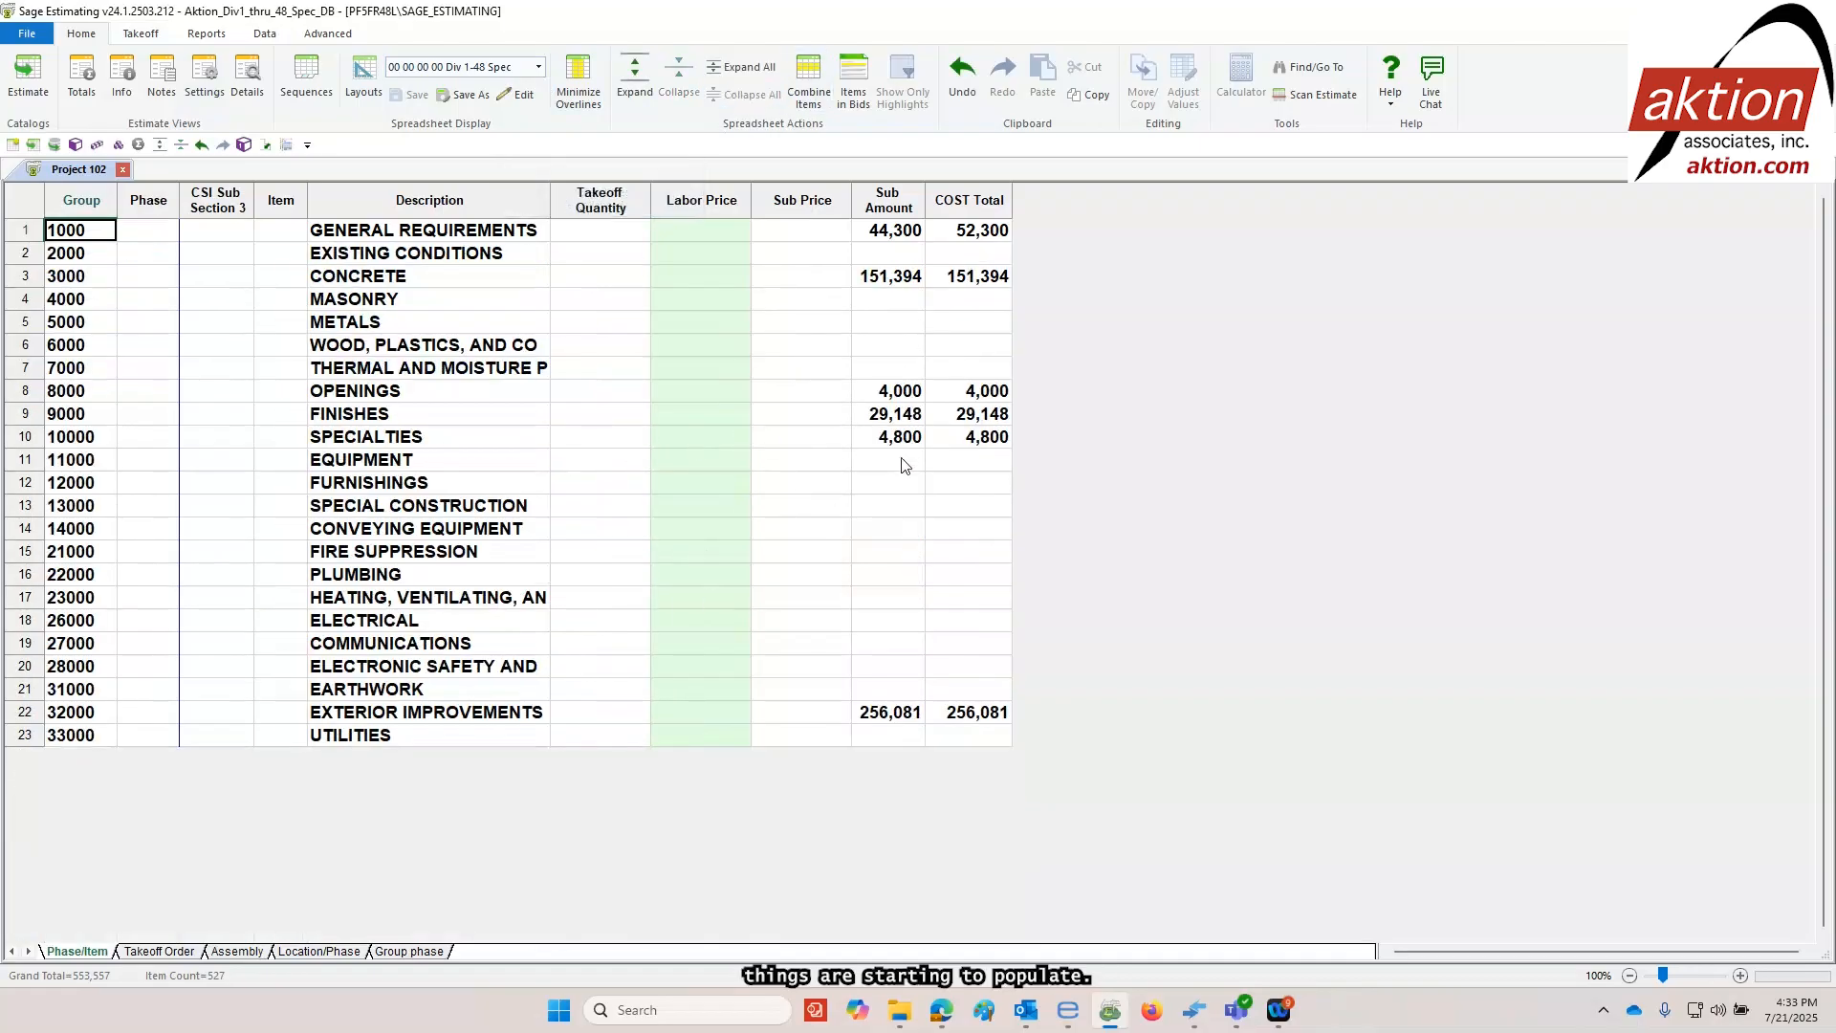
Expand the estimate to item level at Exterior Improvements and examine the takeoff quantities and sub prices of the paving, curb and sidewalk items
{"action": "left_click", "coordinate": [328, 710]}
{"action": "left_click", "coordinate": [634, 75]}
{"action": "left_click", "coordinate": [634, 75]}
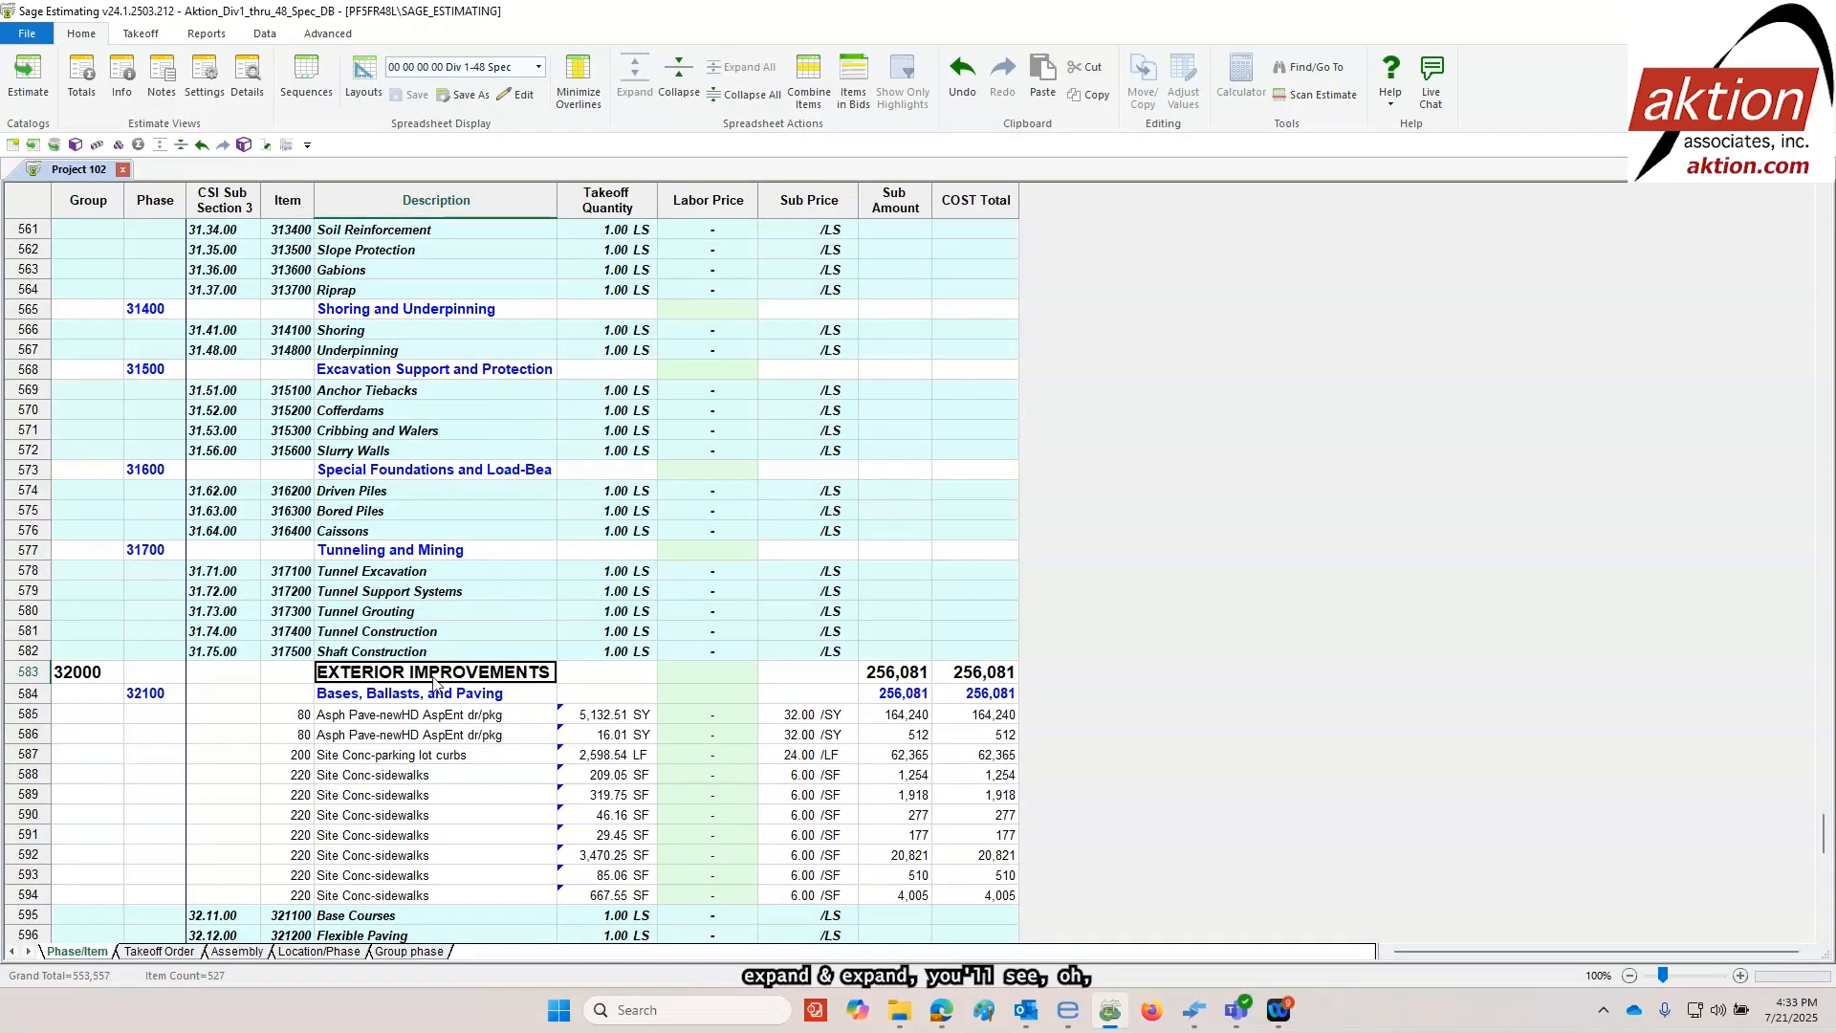
{"action": "left_click", "coordinate": [343, 717]}
{"action": "left_click", "coordinate": [383, 779]}
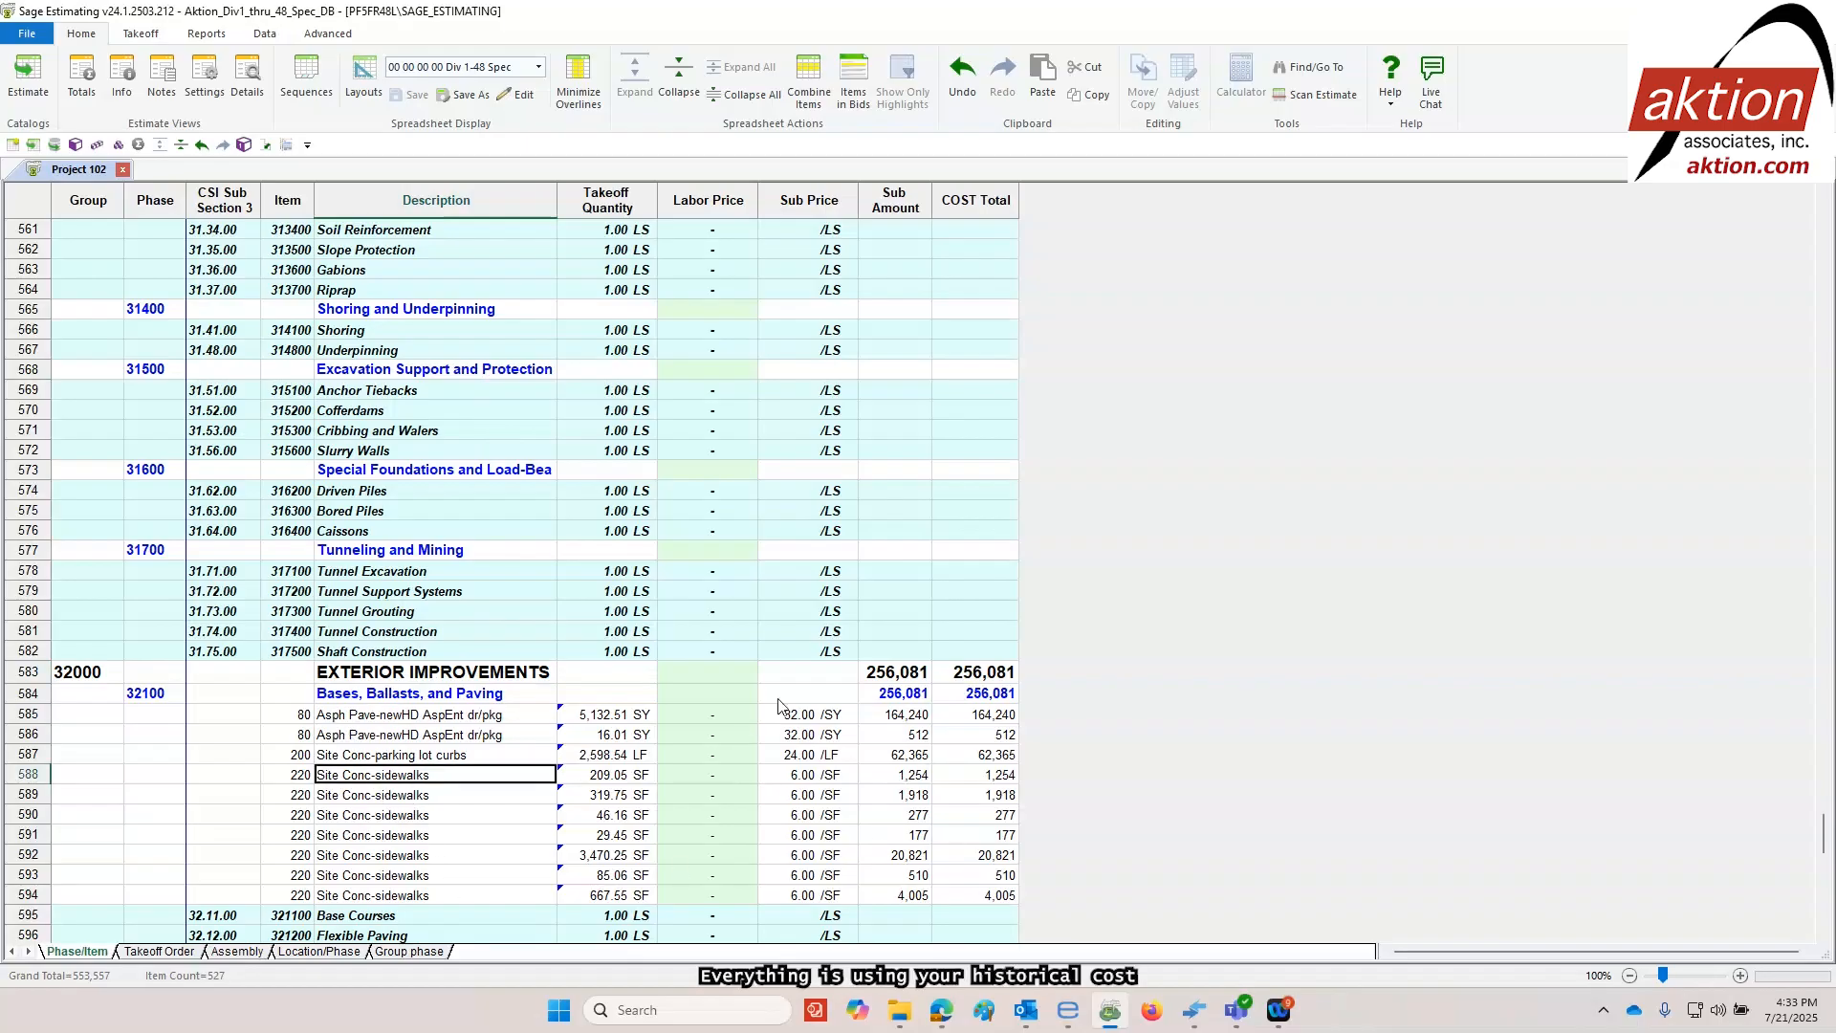
{"action": "left_click_drag", "start_coordinate": [795, 717], "coordinate": [799, 895]}
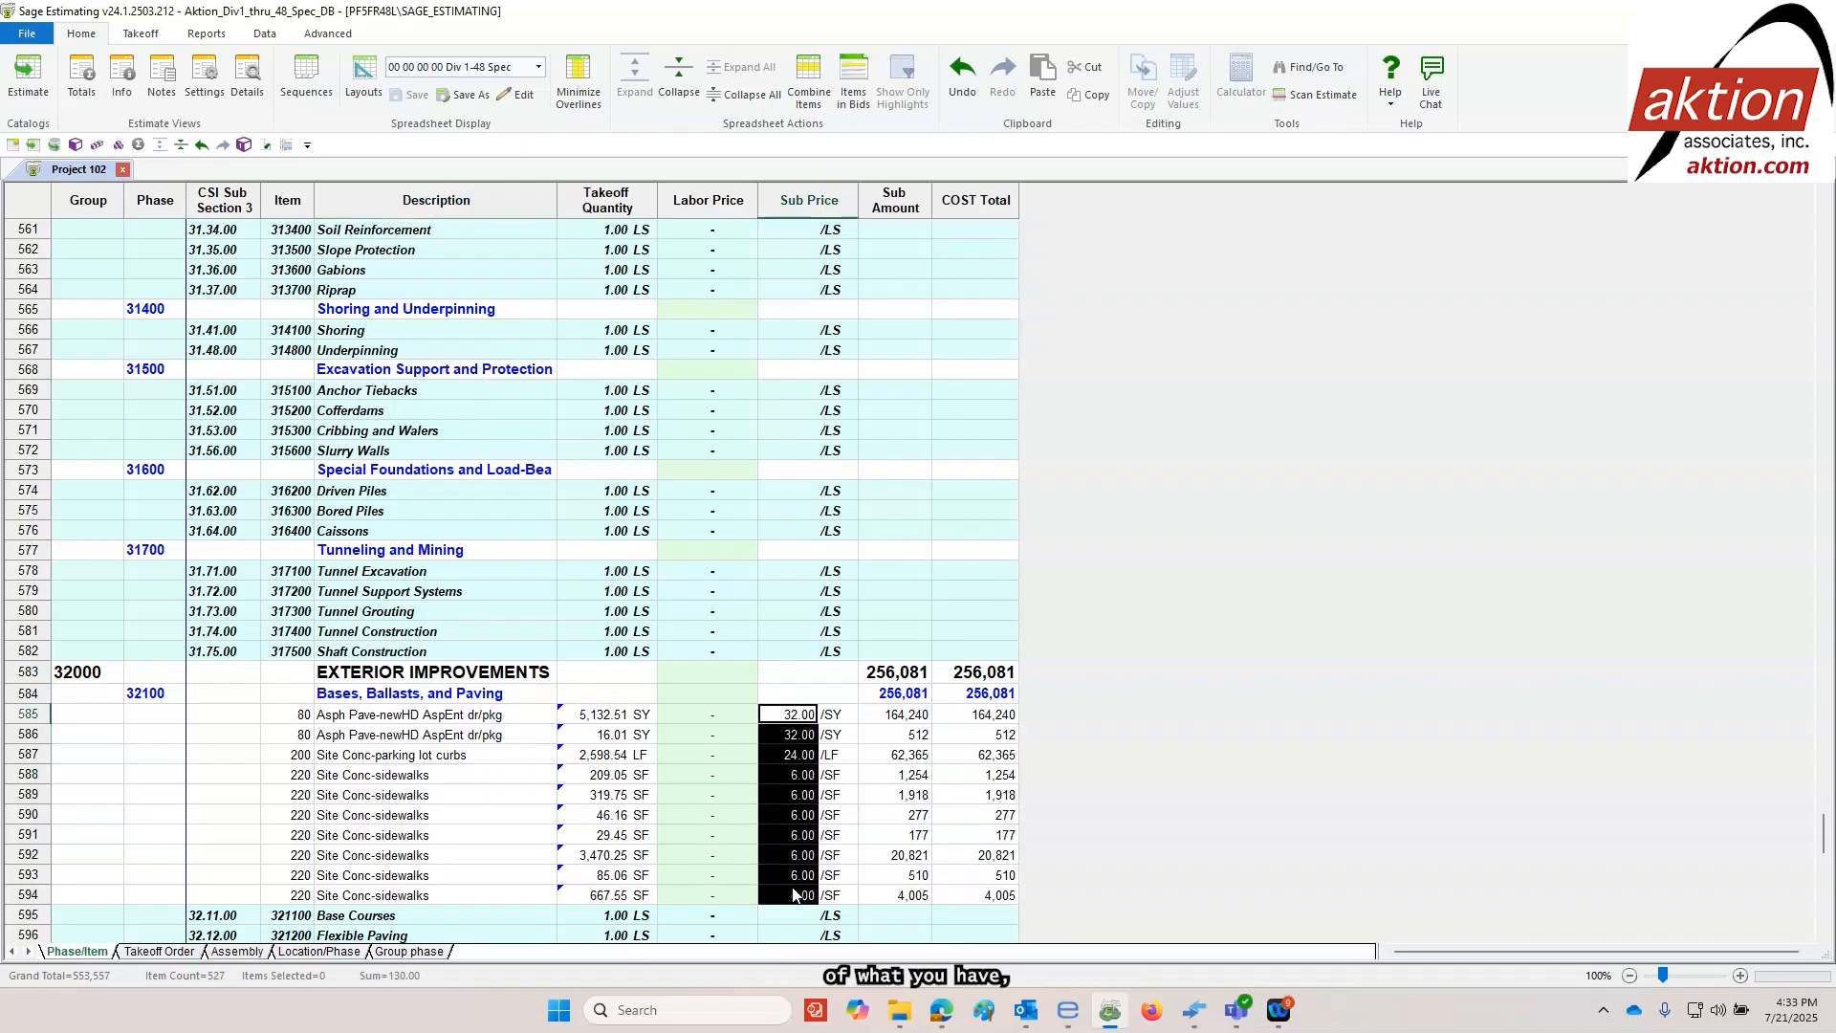
{"action": "left_click", "coordinate": [787, 736]}
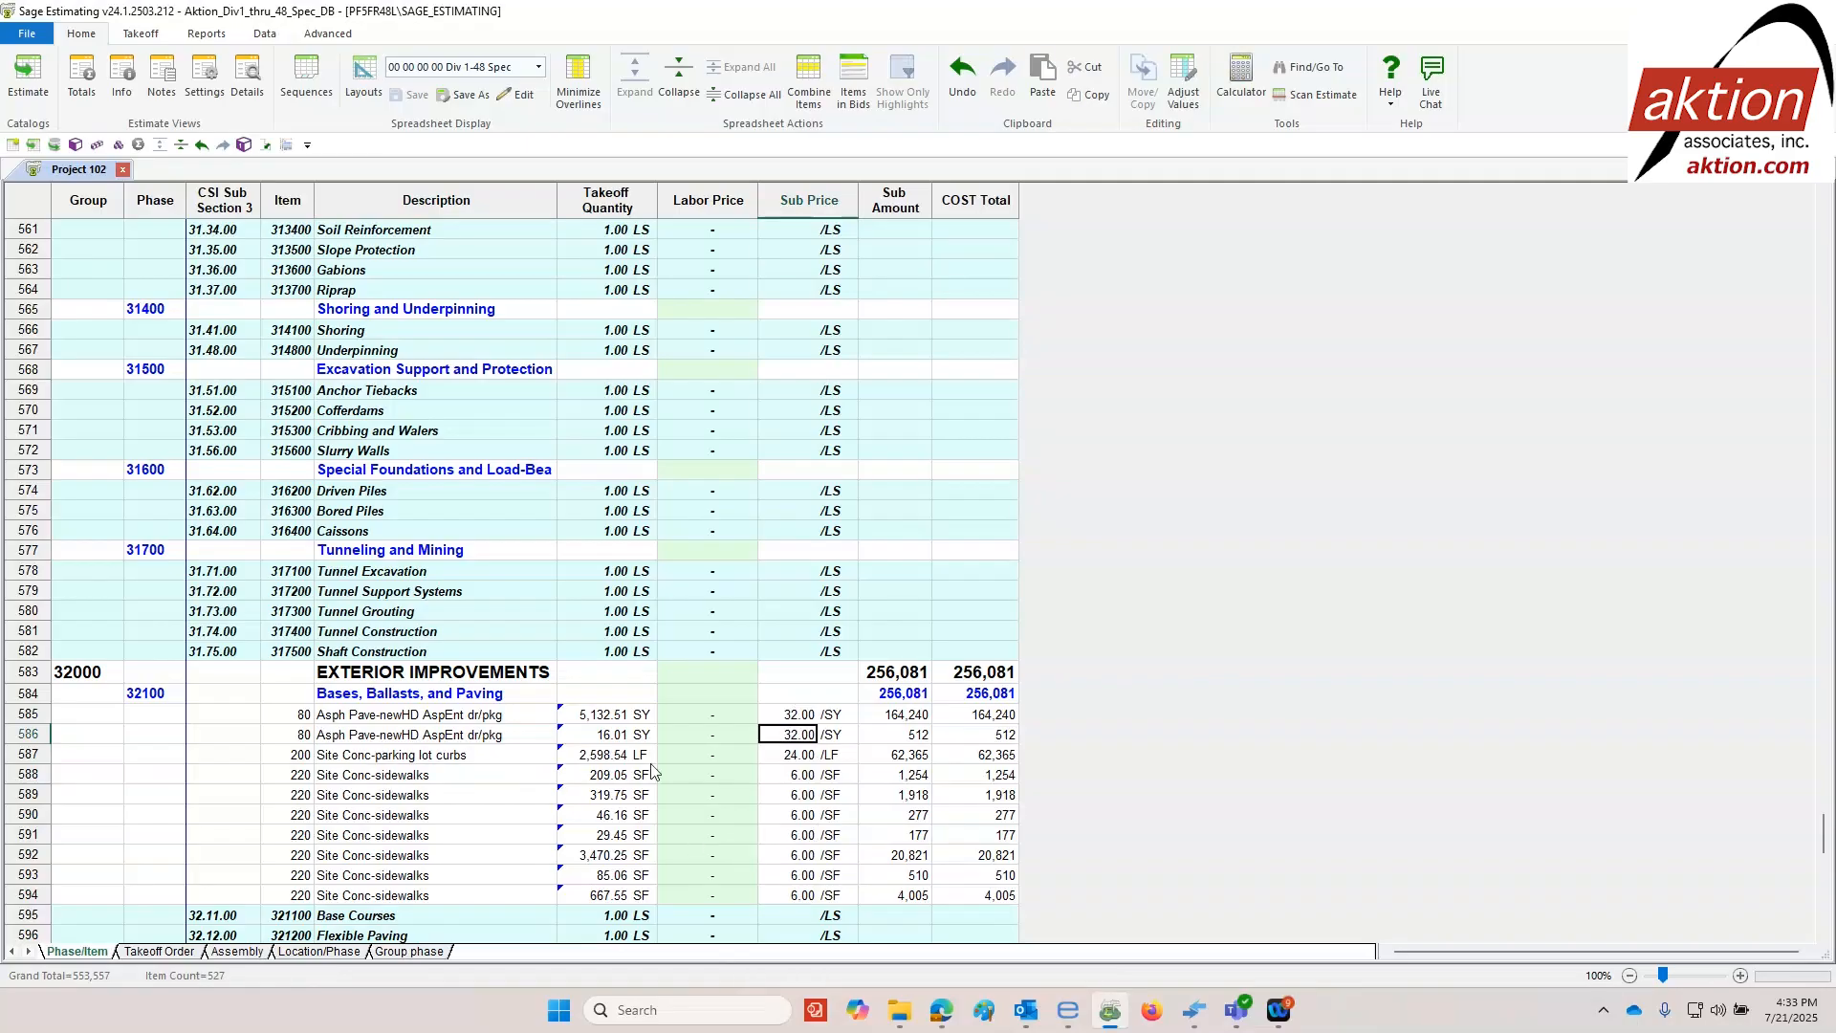
Collapse the Sage estimate to phase level and expand the Doors and Frames phase under Openings to review its items
{"action": "scroll", "coordinate": [319, 493], "scroll_direction": "up", "scroll_amount": 20}
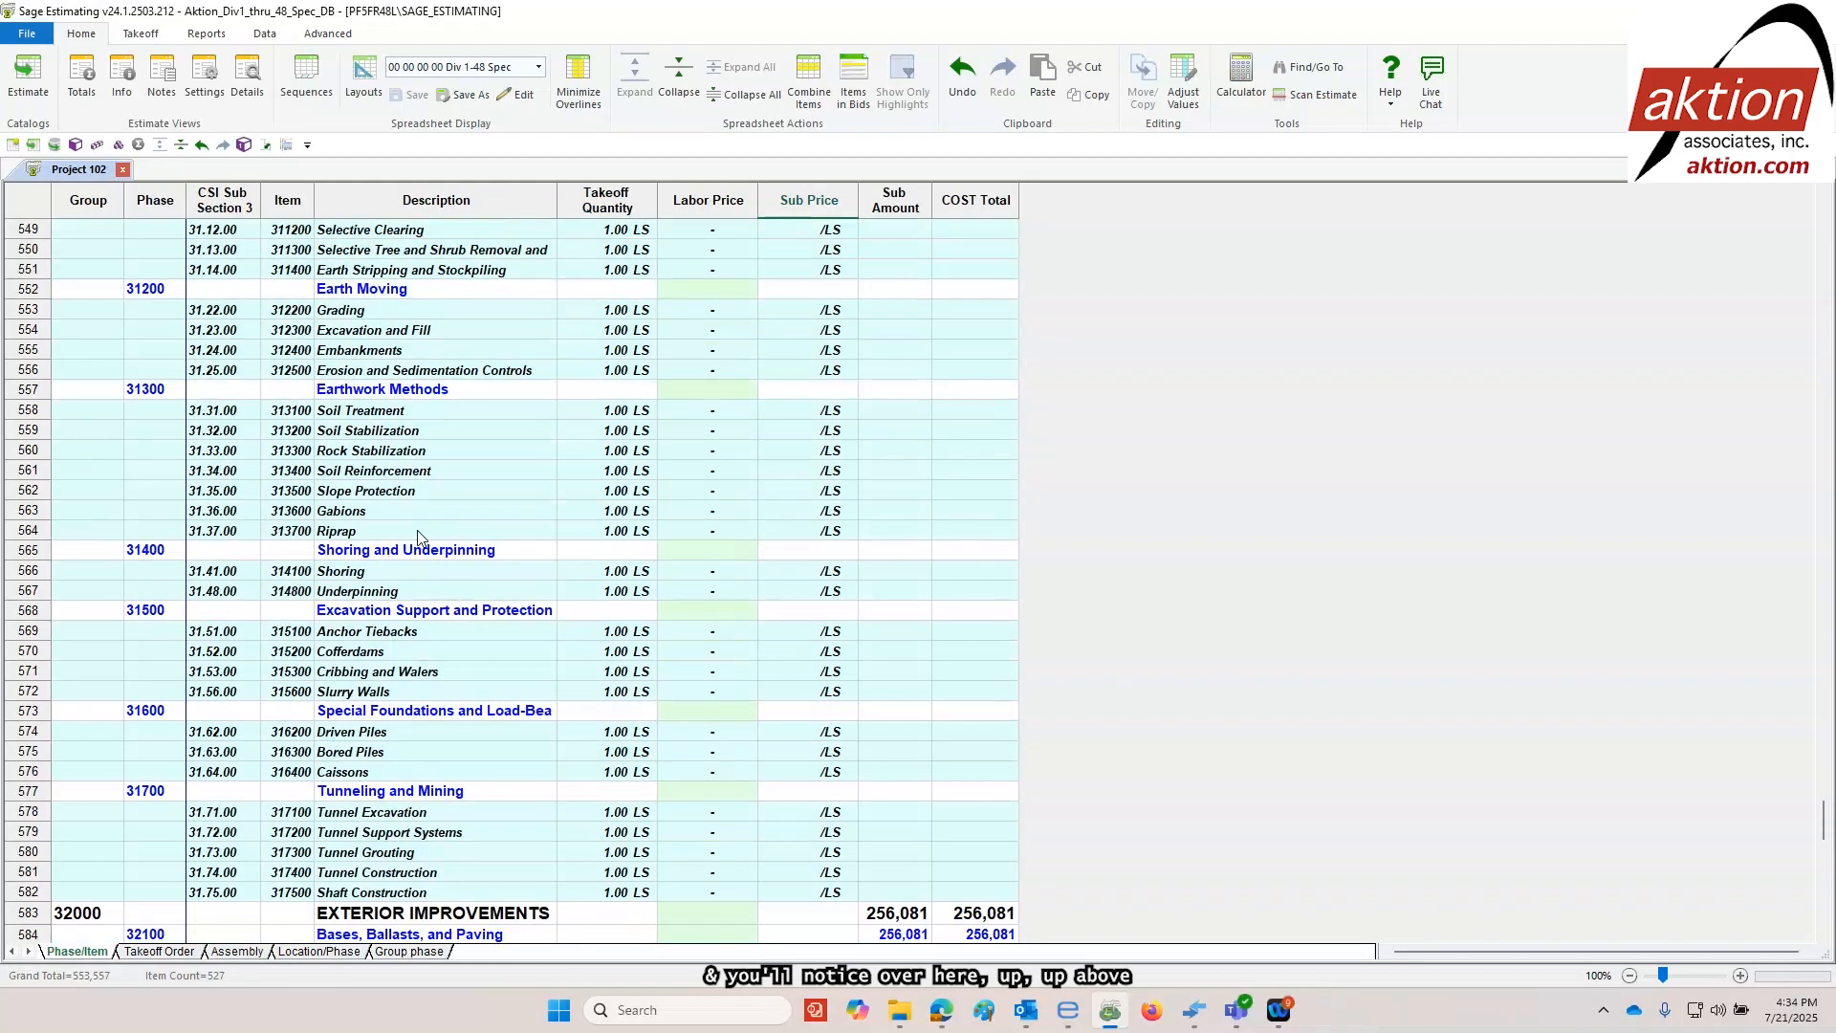
{"action": "scroll", "coordinate": [410, 518], "scroll_direction": "up", "scroll_amount": 7}
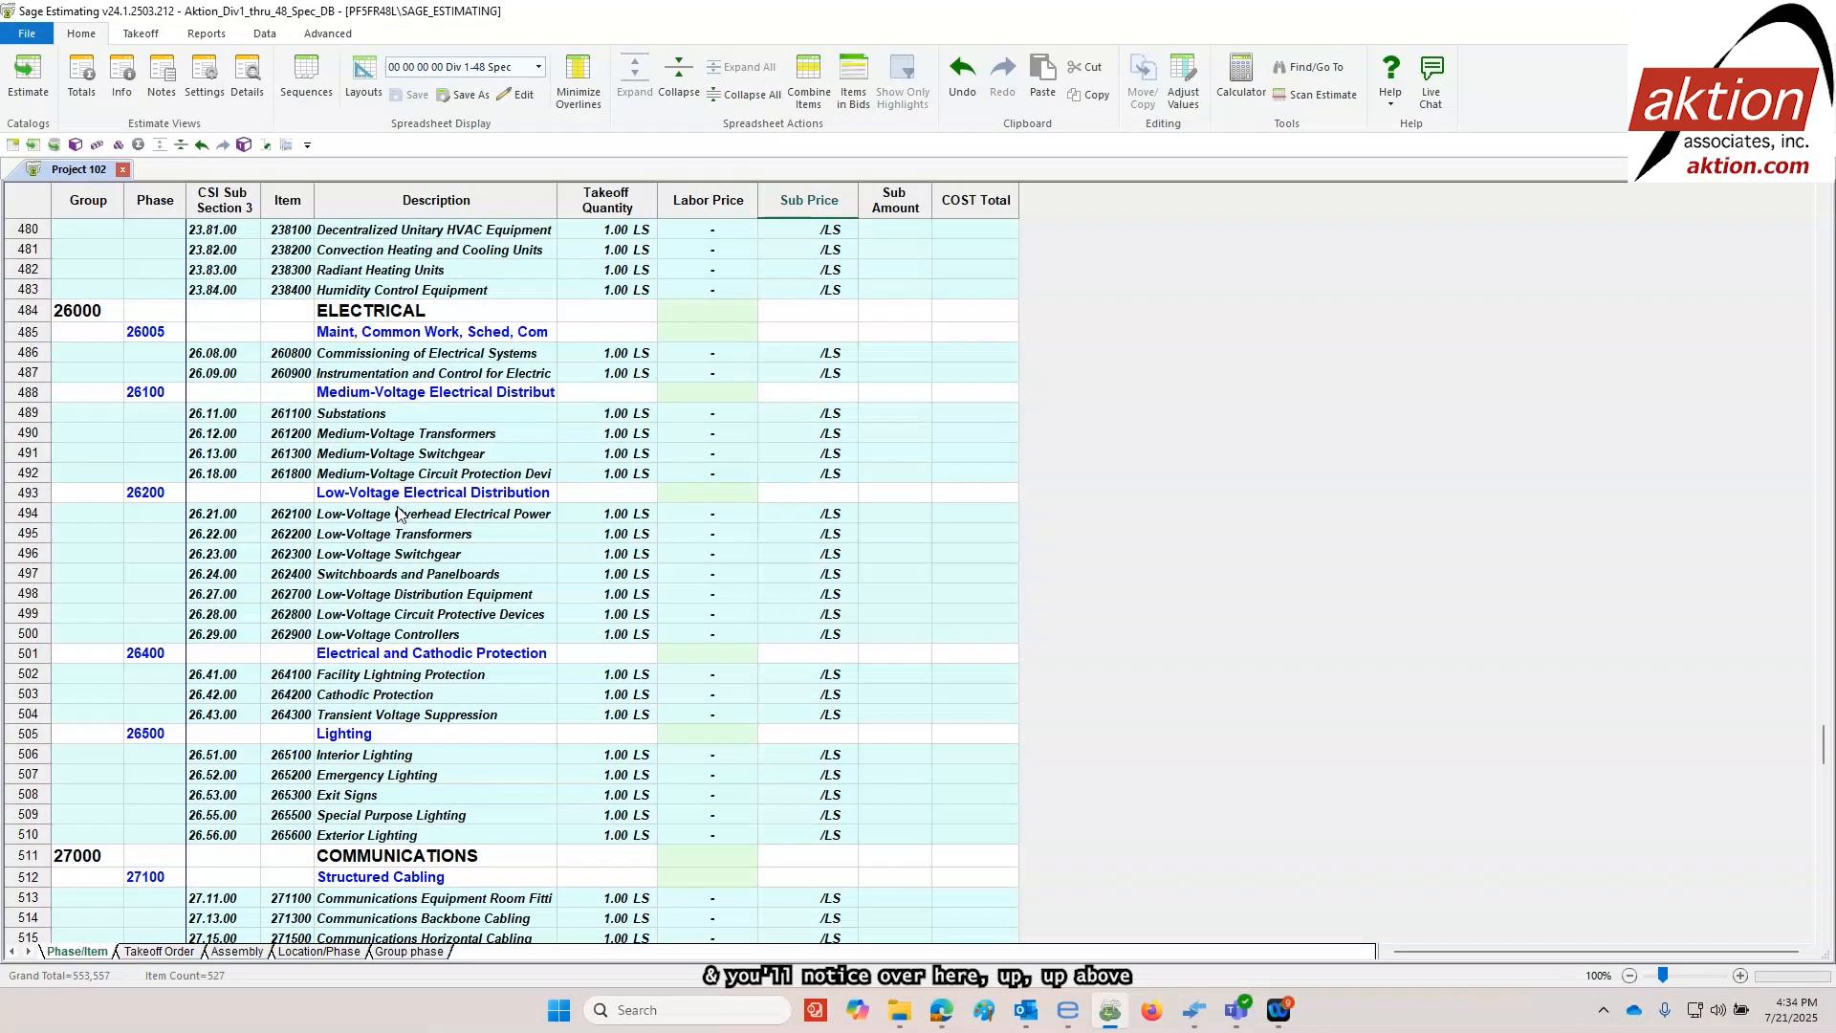
{"action": "left_click", "coordinate": [679, 81]}
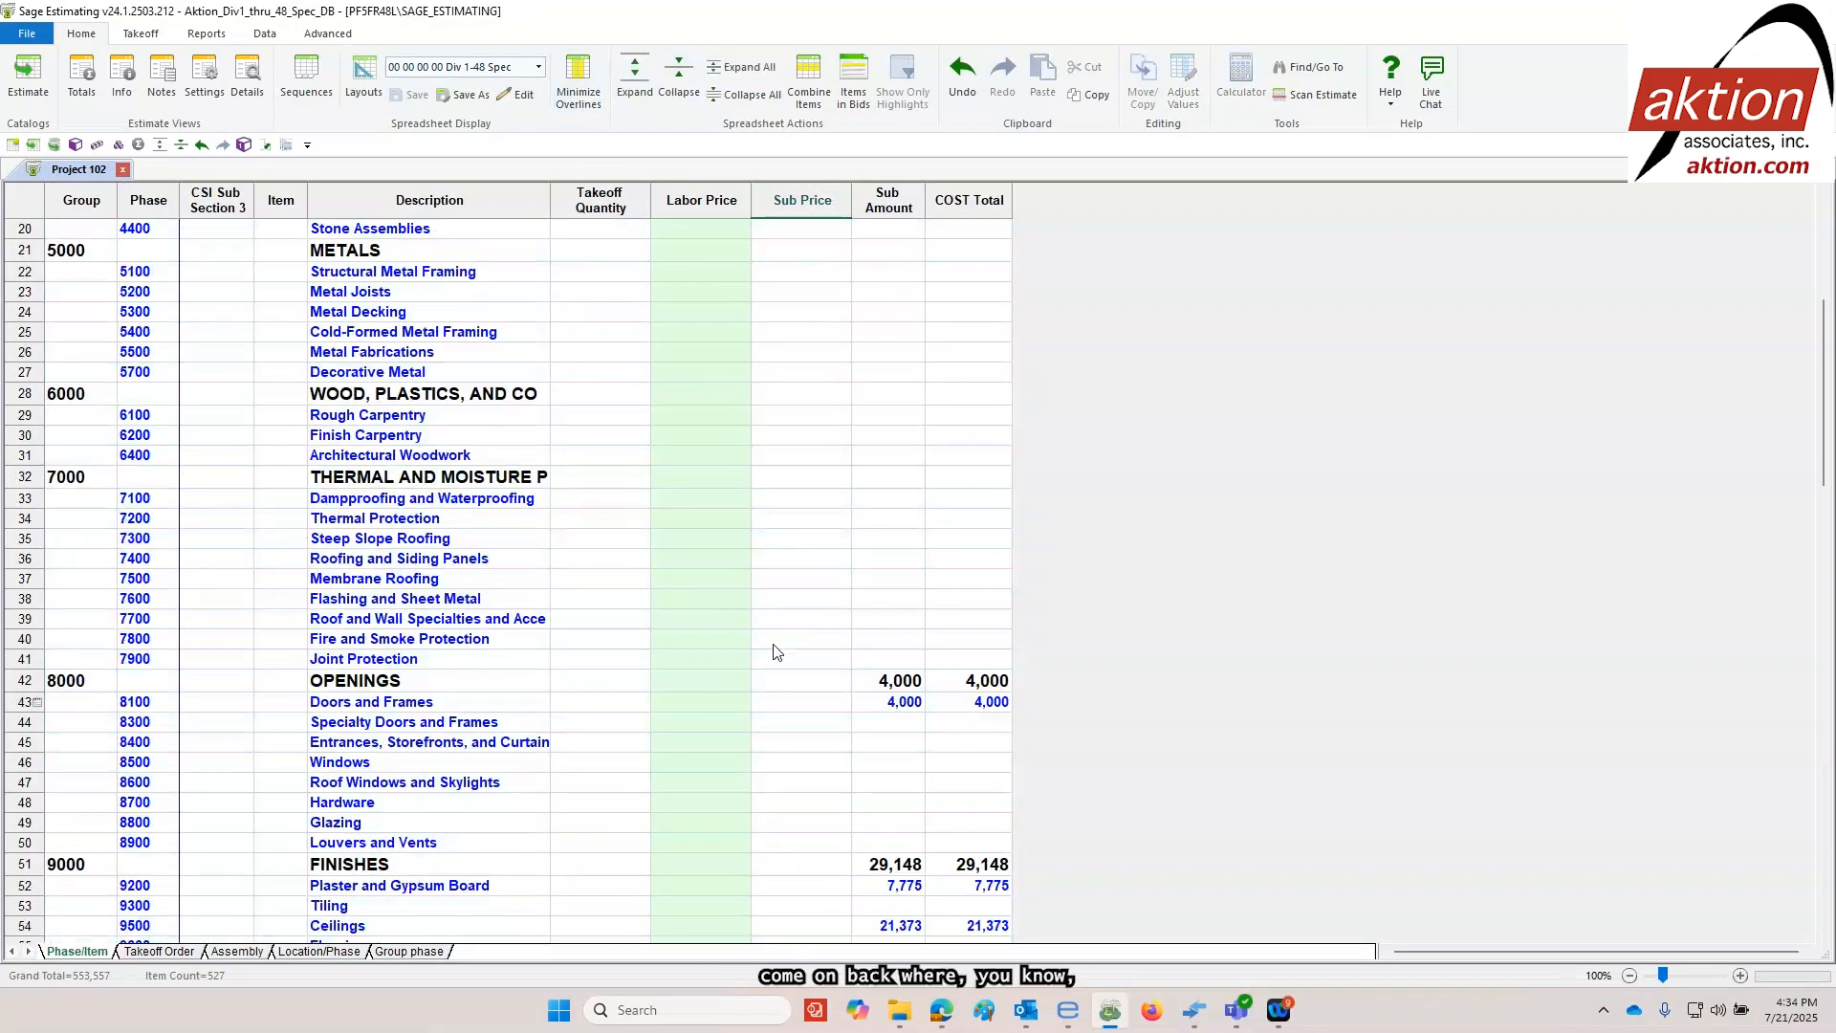
{"action": "double_click", "coordinate": [351, 710]}
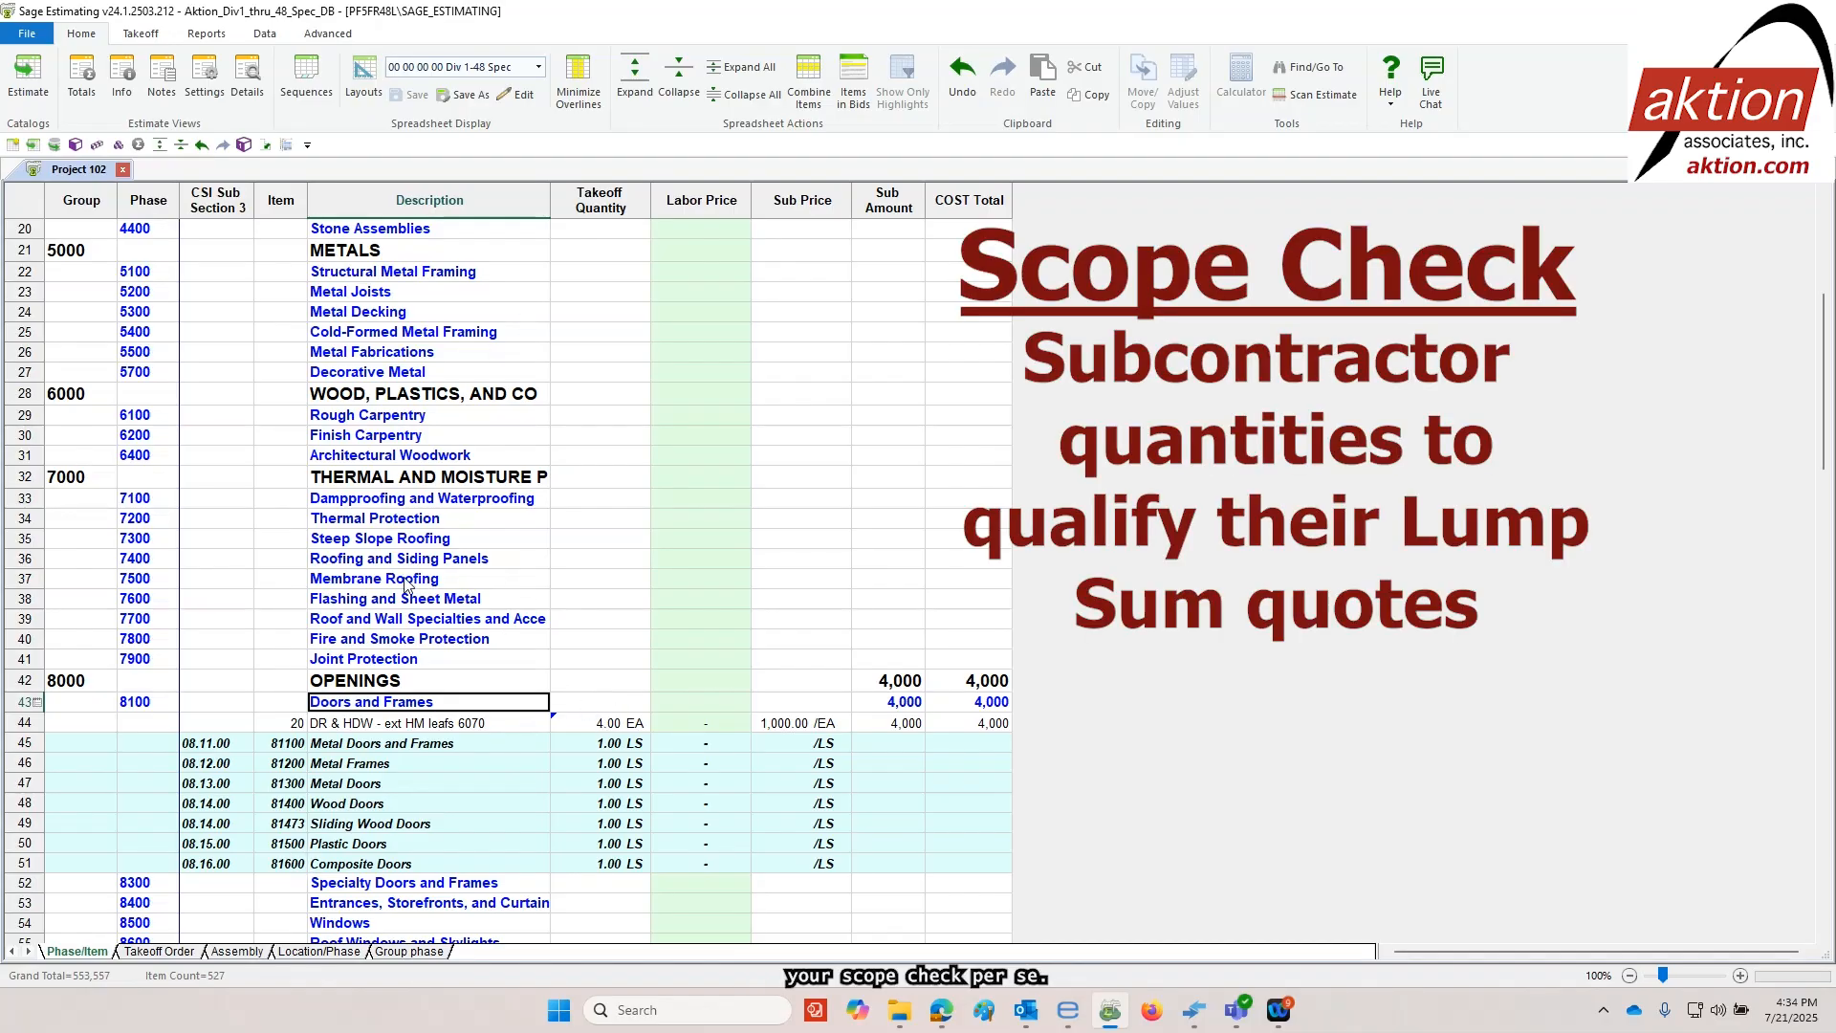
Expand the Cast-in-Place Concrete phase and examine the takeoff quantities and amounts of its wall footing and slab items
{"action": "scroll", "coordinate": [492, 540], "scroll_direction": "up", "scroll_amount": 5}
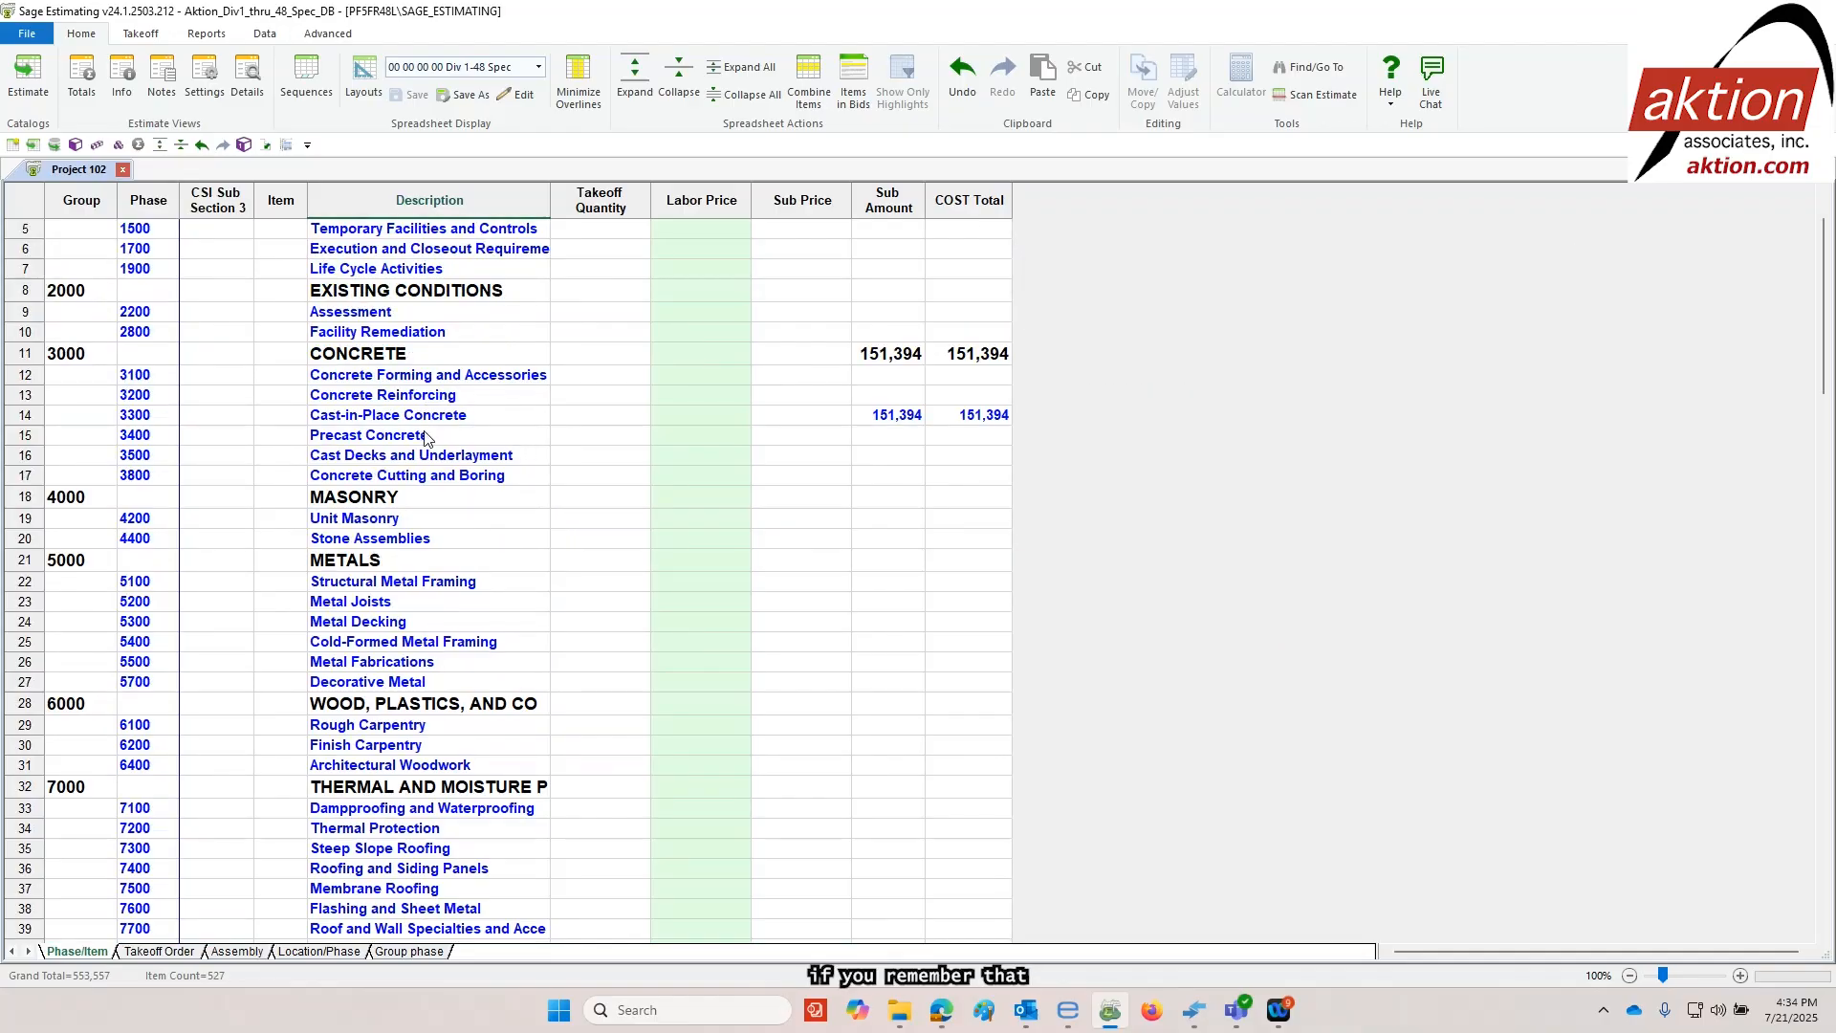
{"action": "double_click", "coordinate": [398, 419]}
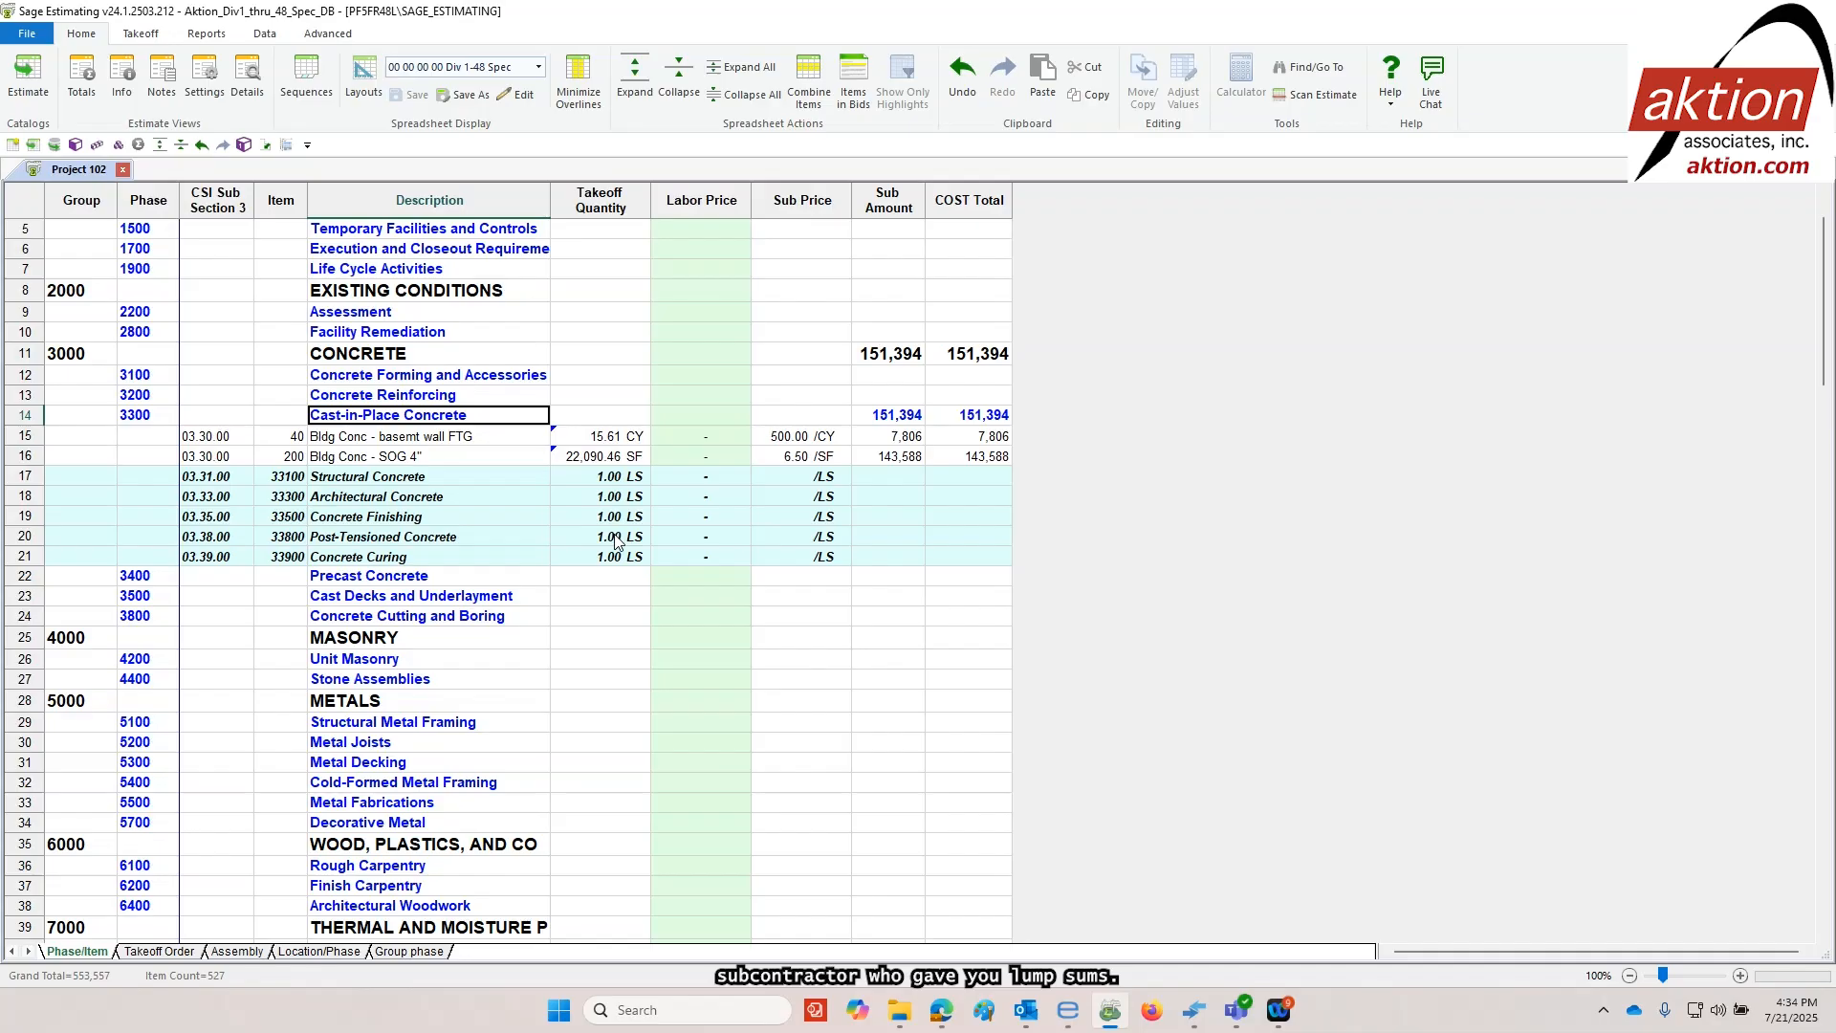
{"action": "left_click", "coordinate": [890, 458]}
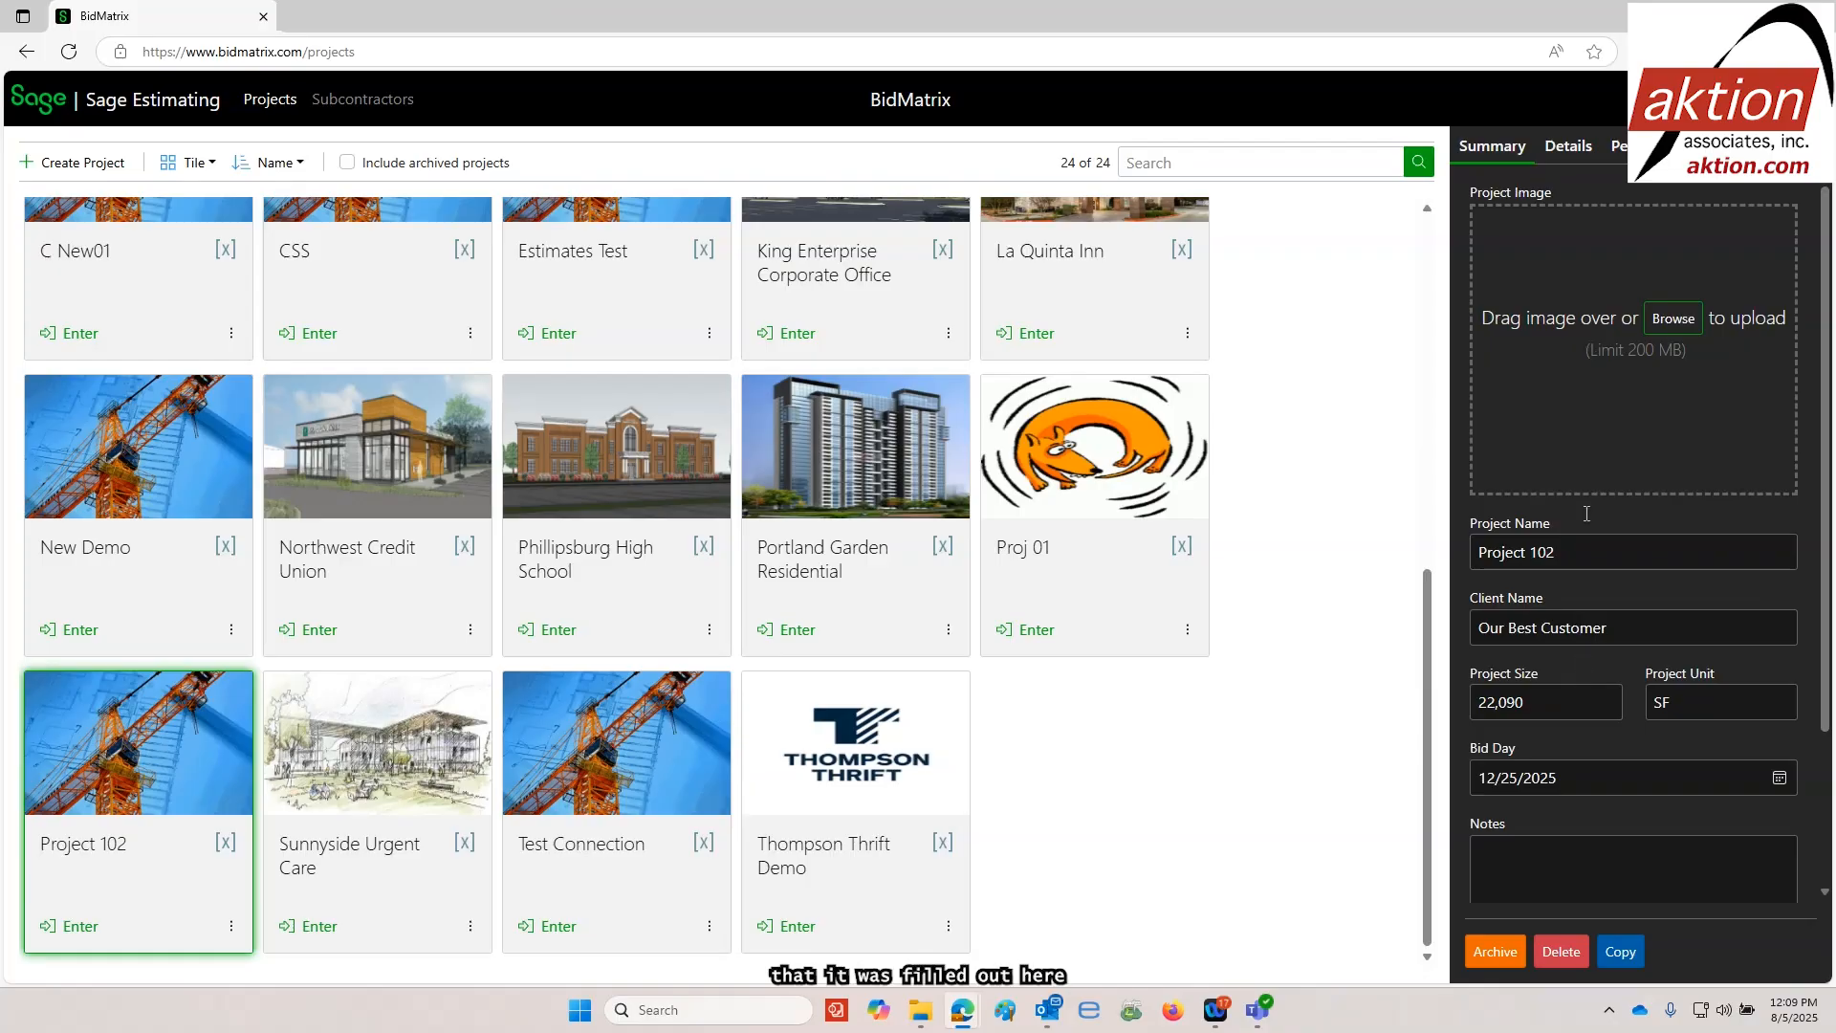
In BidMatrix, review the details and summary of Project 102 and enter its bid room
{"action": "left_click", "coordinate": [1562, 158]}
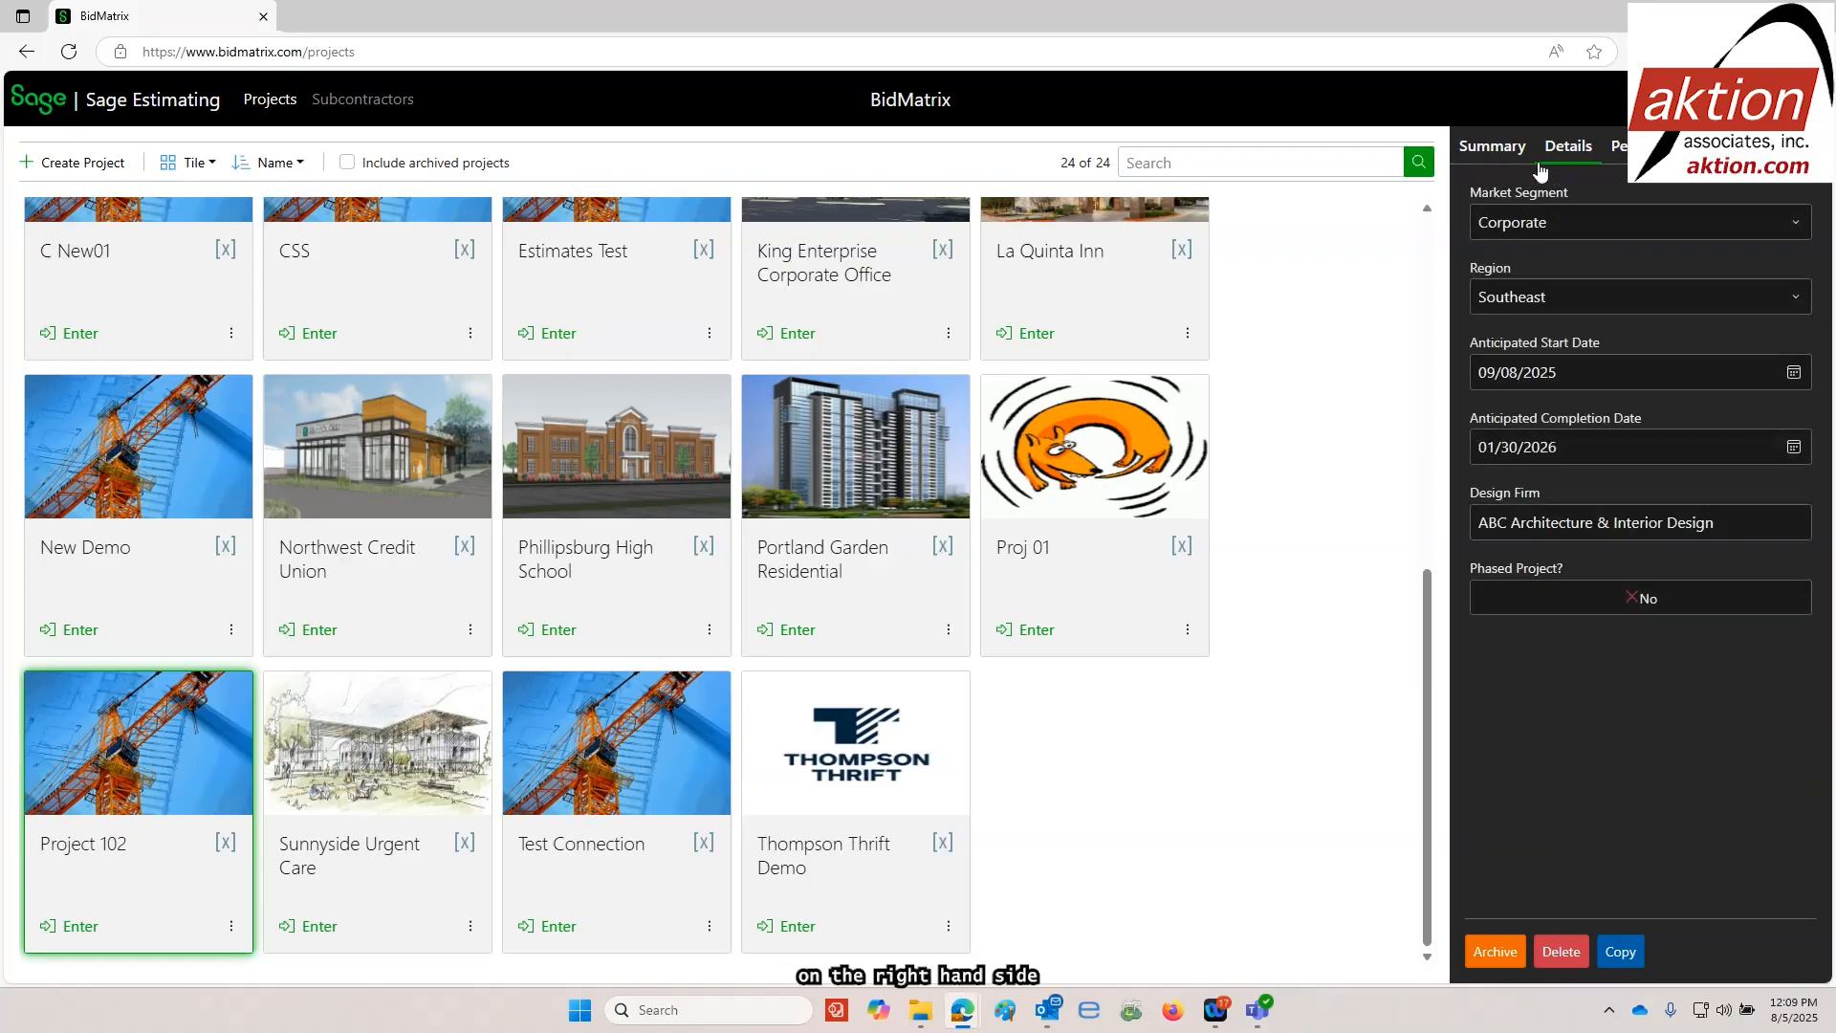
{"action": "left_click", "coordinate": [1484, 153]}
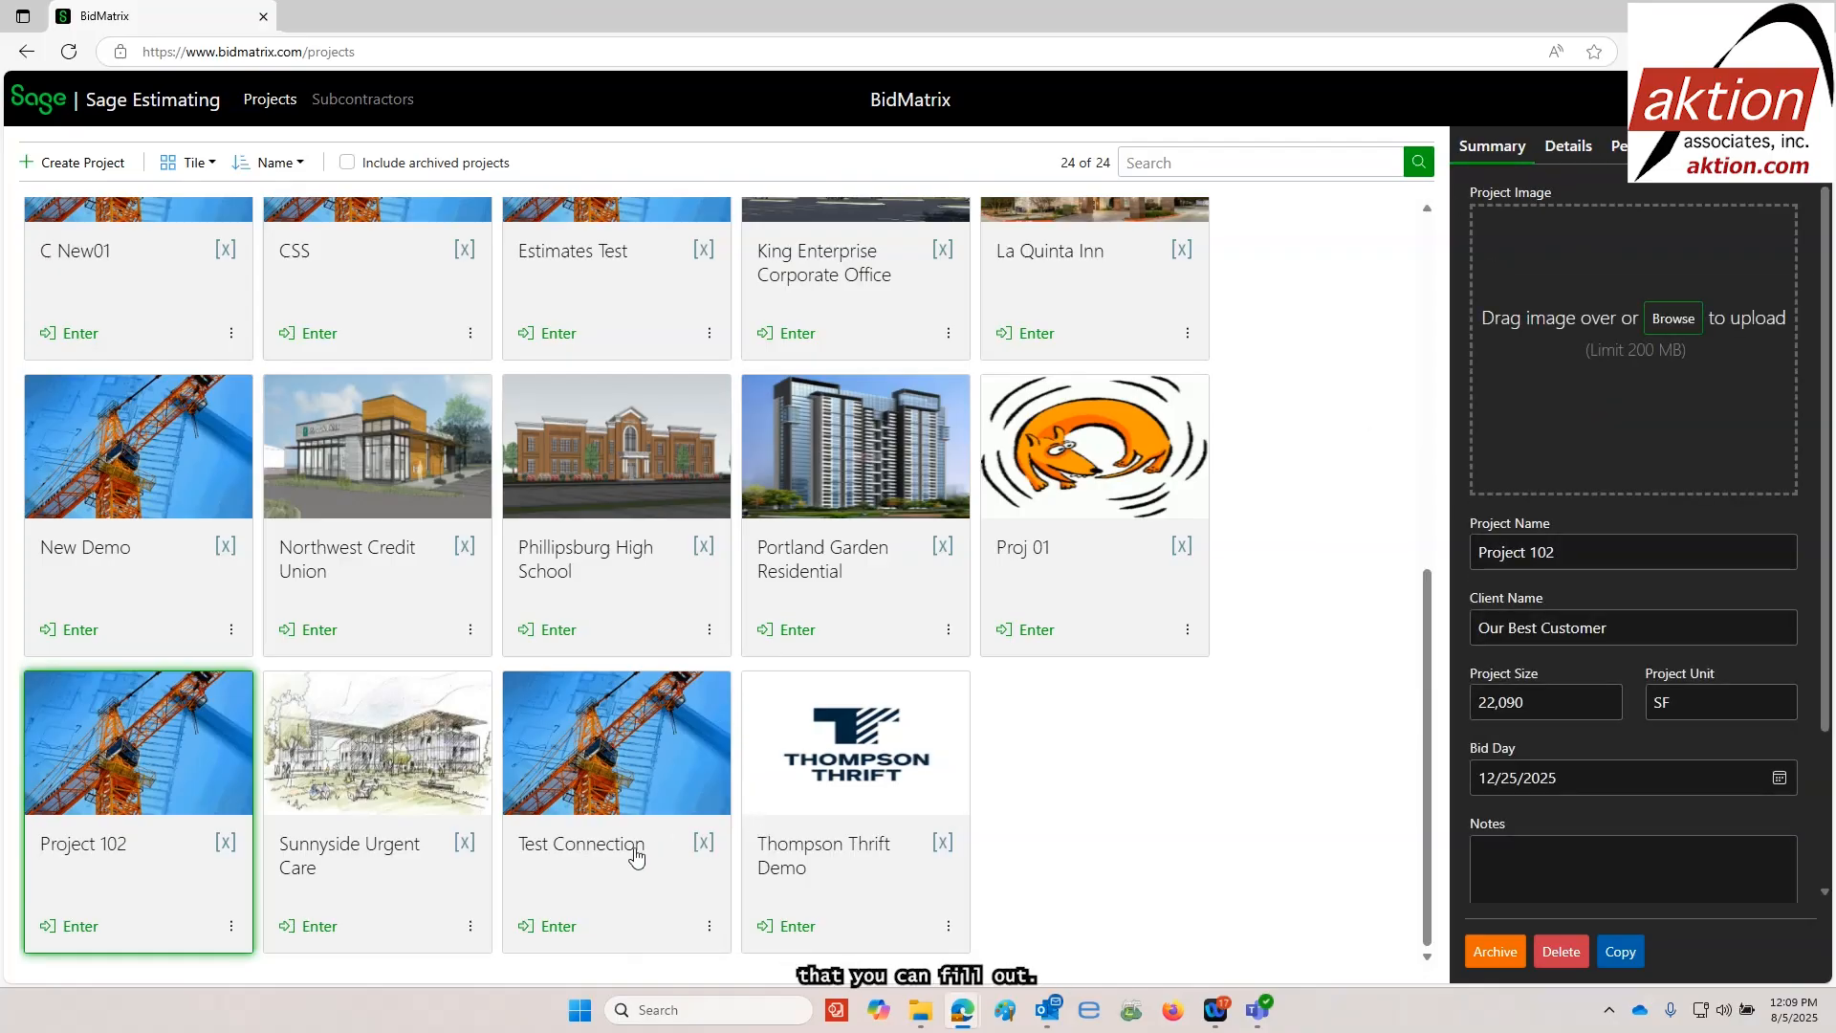
{"action": "left_click", "coordinate": [80, 926]}
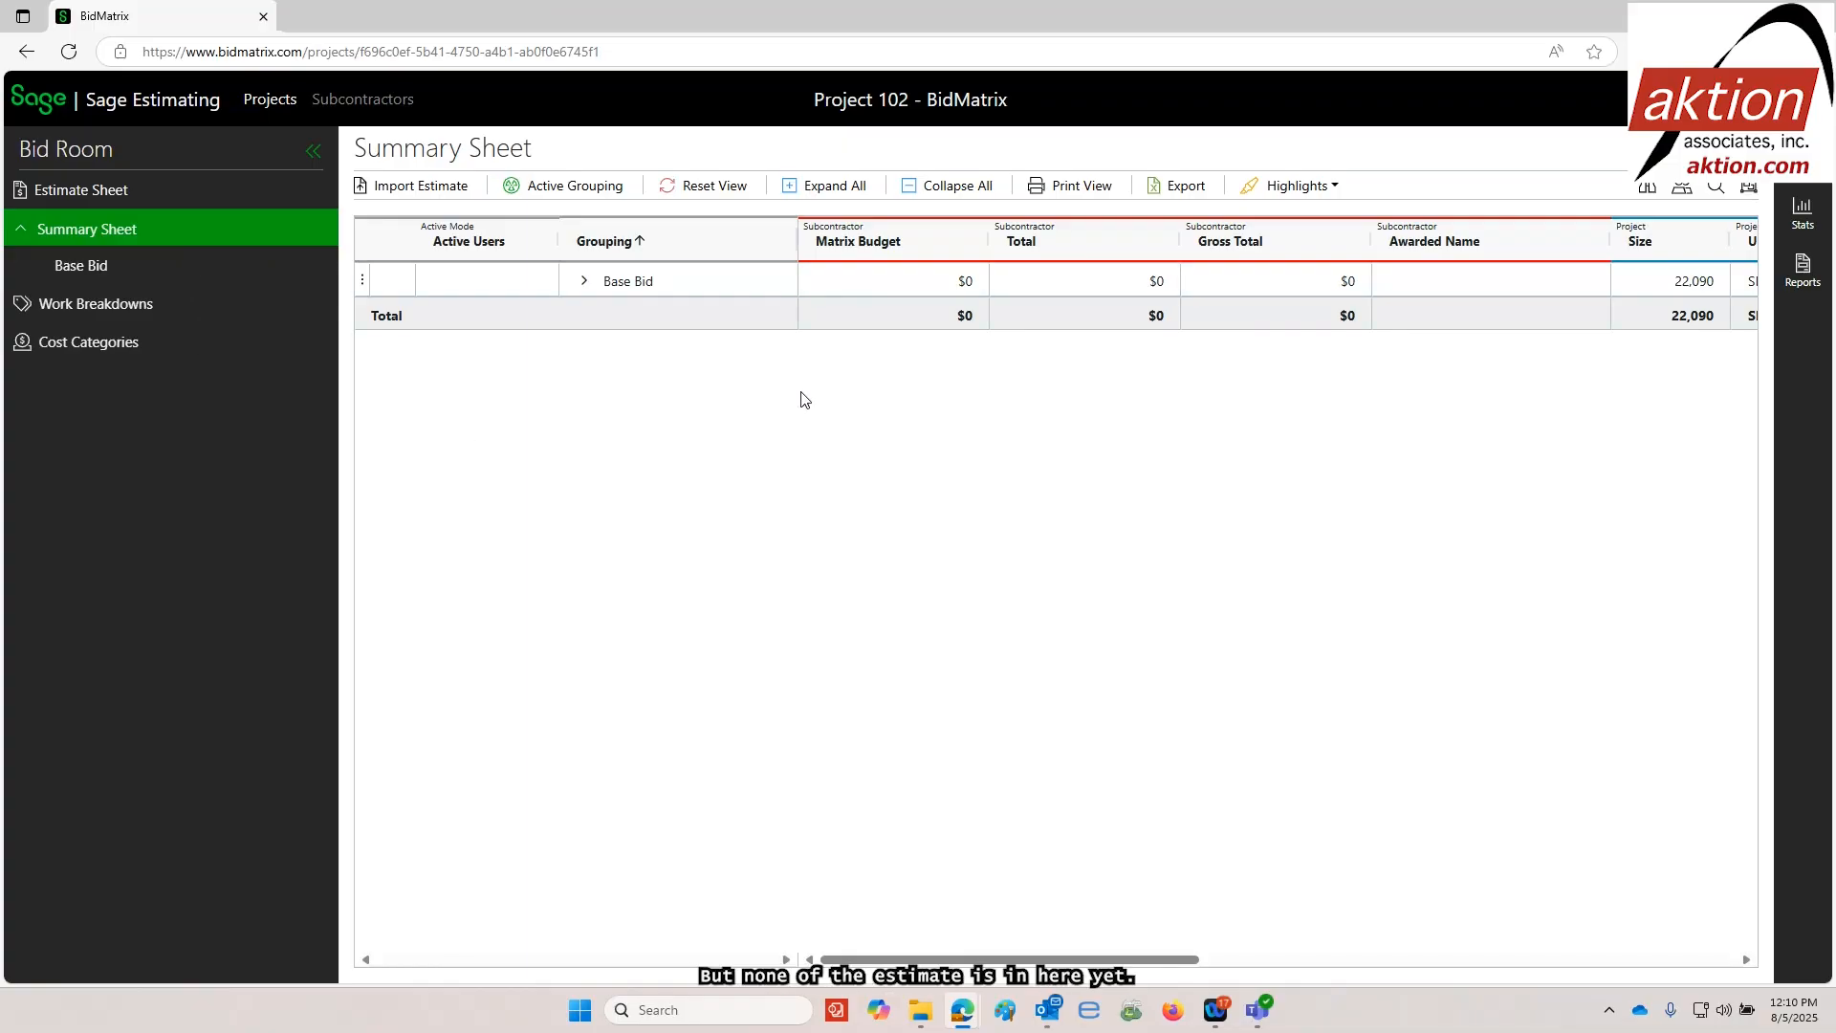
Start an estimate import from Sage Estimating and choose the Project 102 estimate in the 2025 folder
{"action": "left_click", "coordinate": [411, 189]}
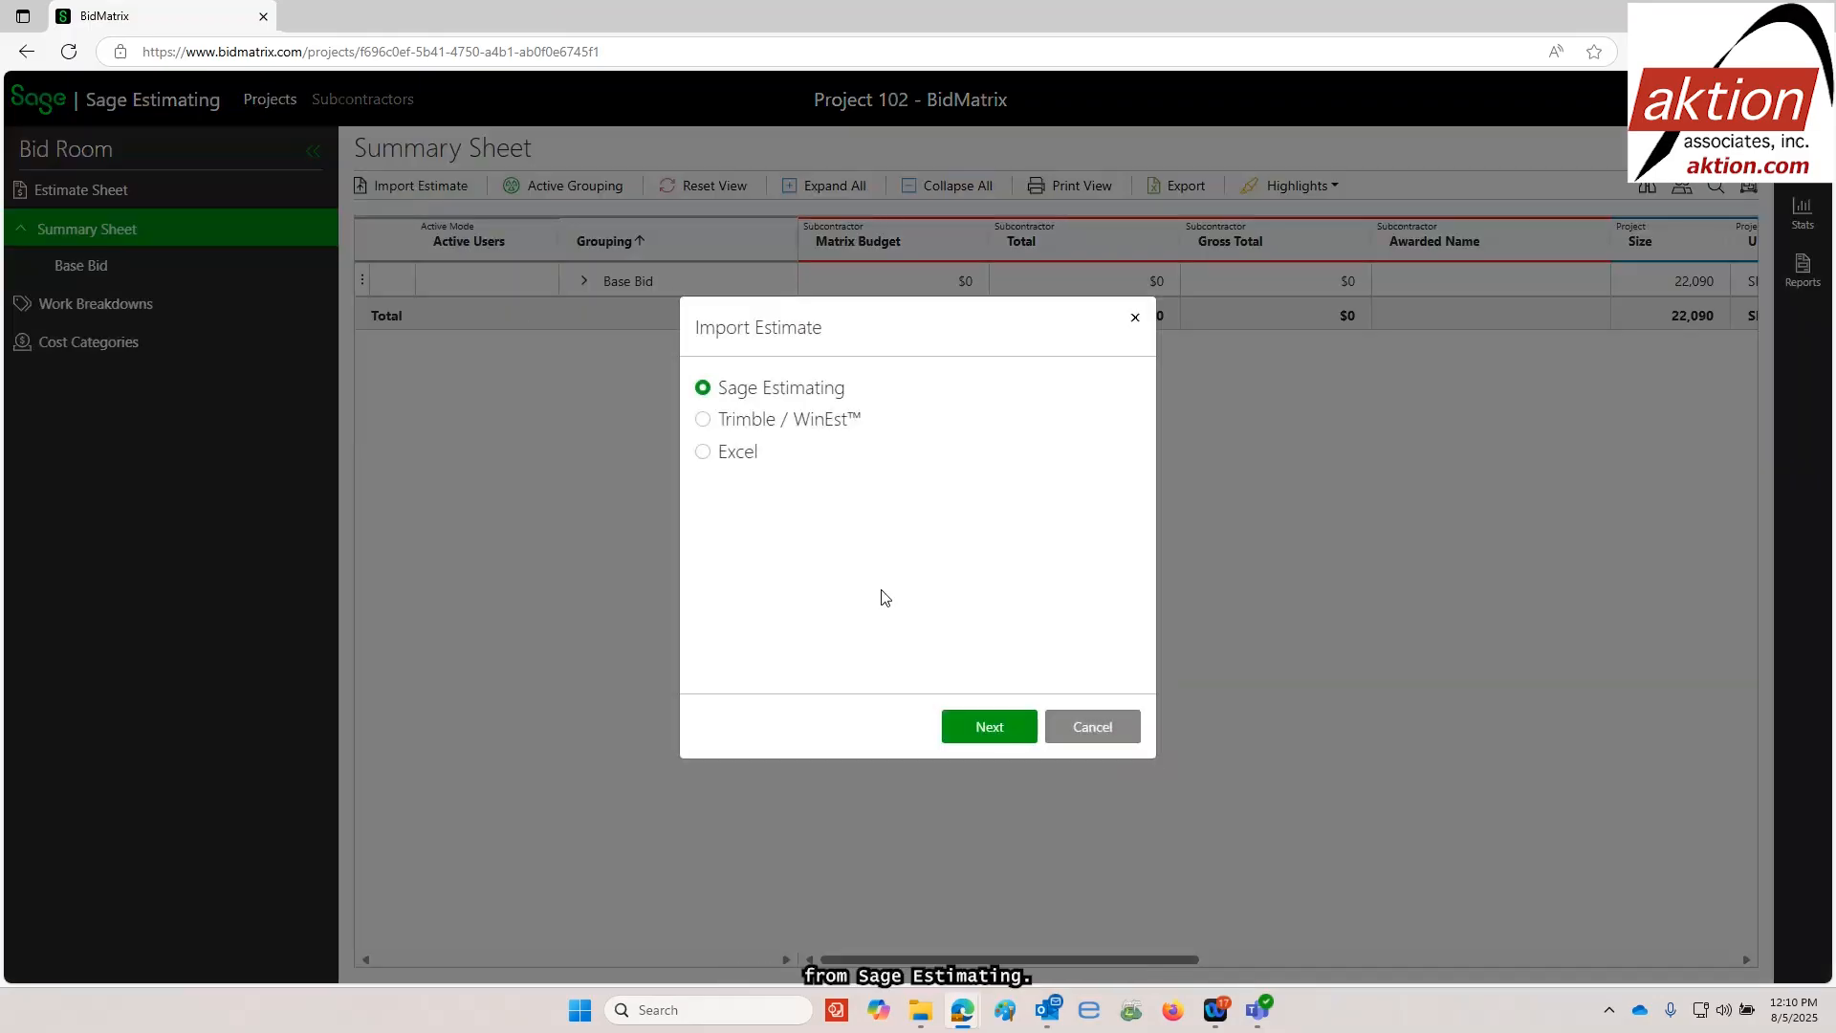
{"action": "left_click", "coordinate": [988, 729]}
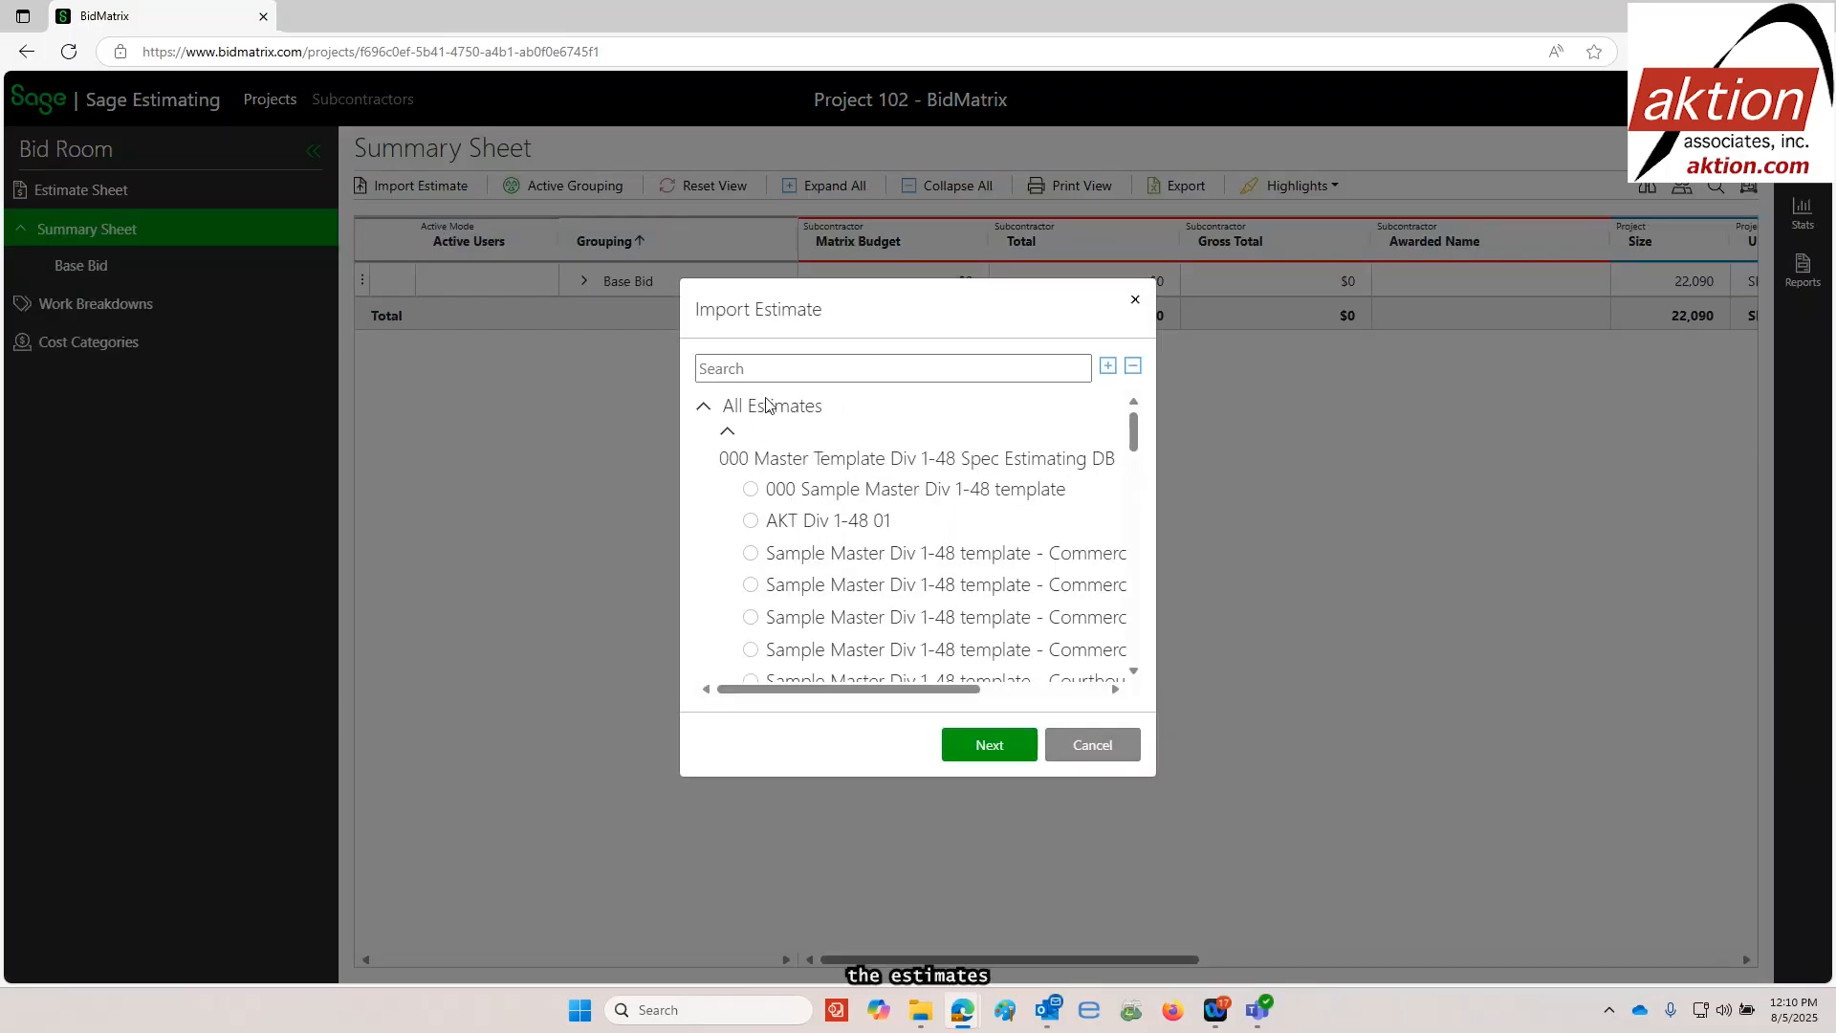
{"action": "left_click", "coordinate": [727, 436]}
{"action": "left_click", "coordinate": [728, 491]}
{"action": "left_click", "coordinate": [728, 519]}
{"action": "left_click", "coordinate": [728, 550]}
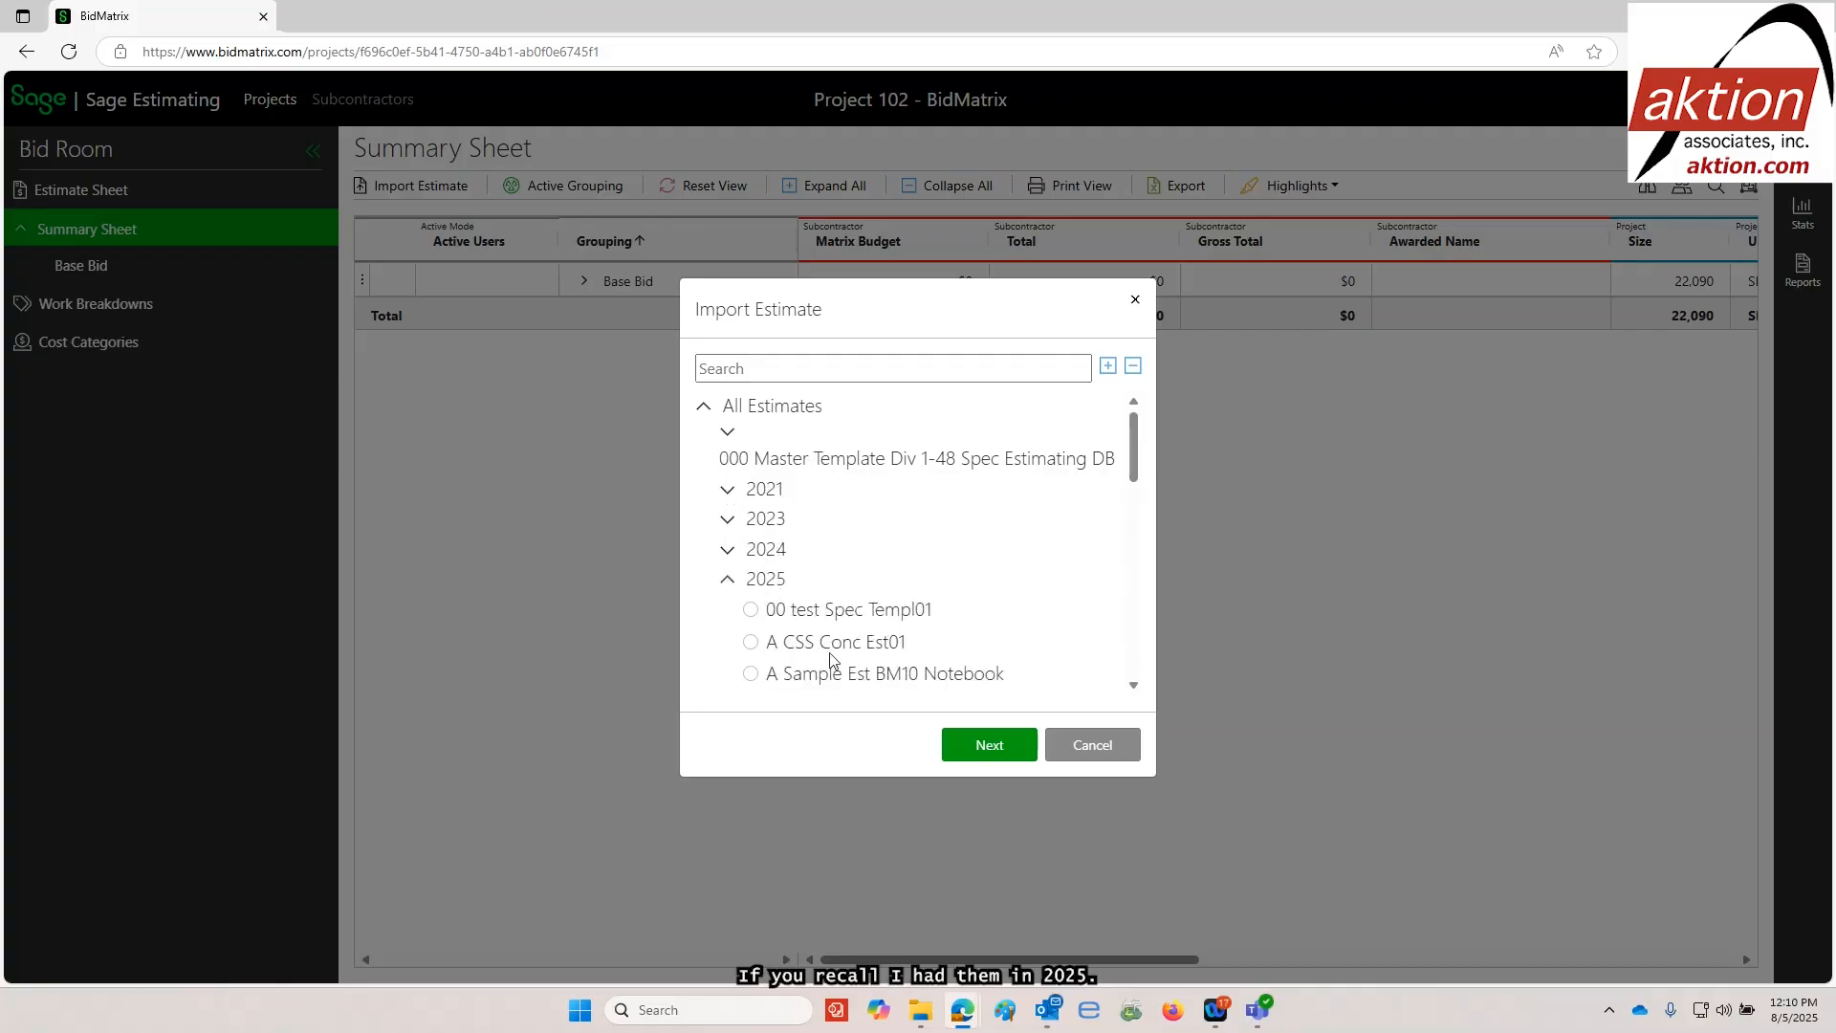
{"action": "scroll", "coordinate": [831, 660], "scroll_direction": "down", "scroll_amount": 5}
{"action": "scroll", "coordinate": [832, 570], "scroll_direction": "down", "scroll_amount": 3}
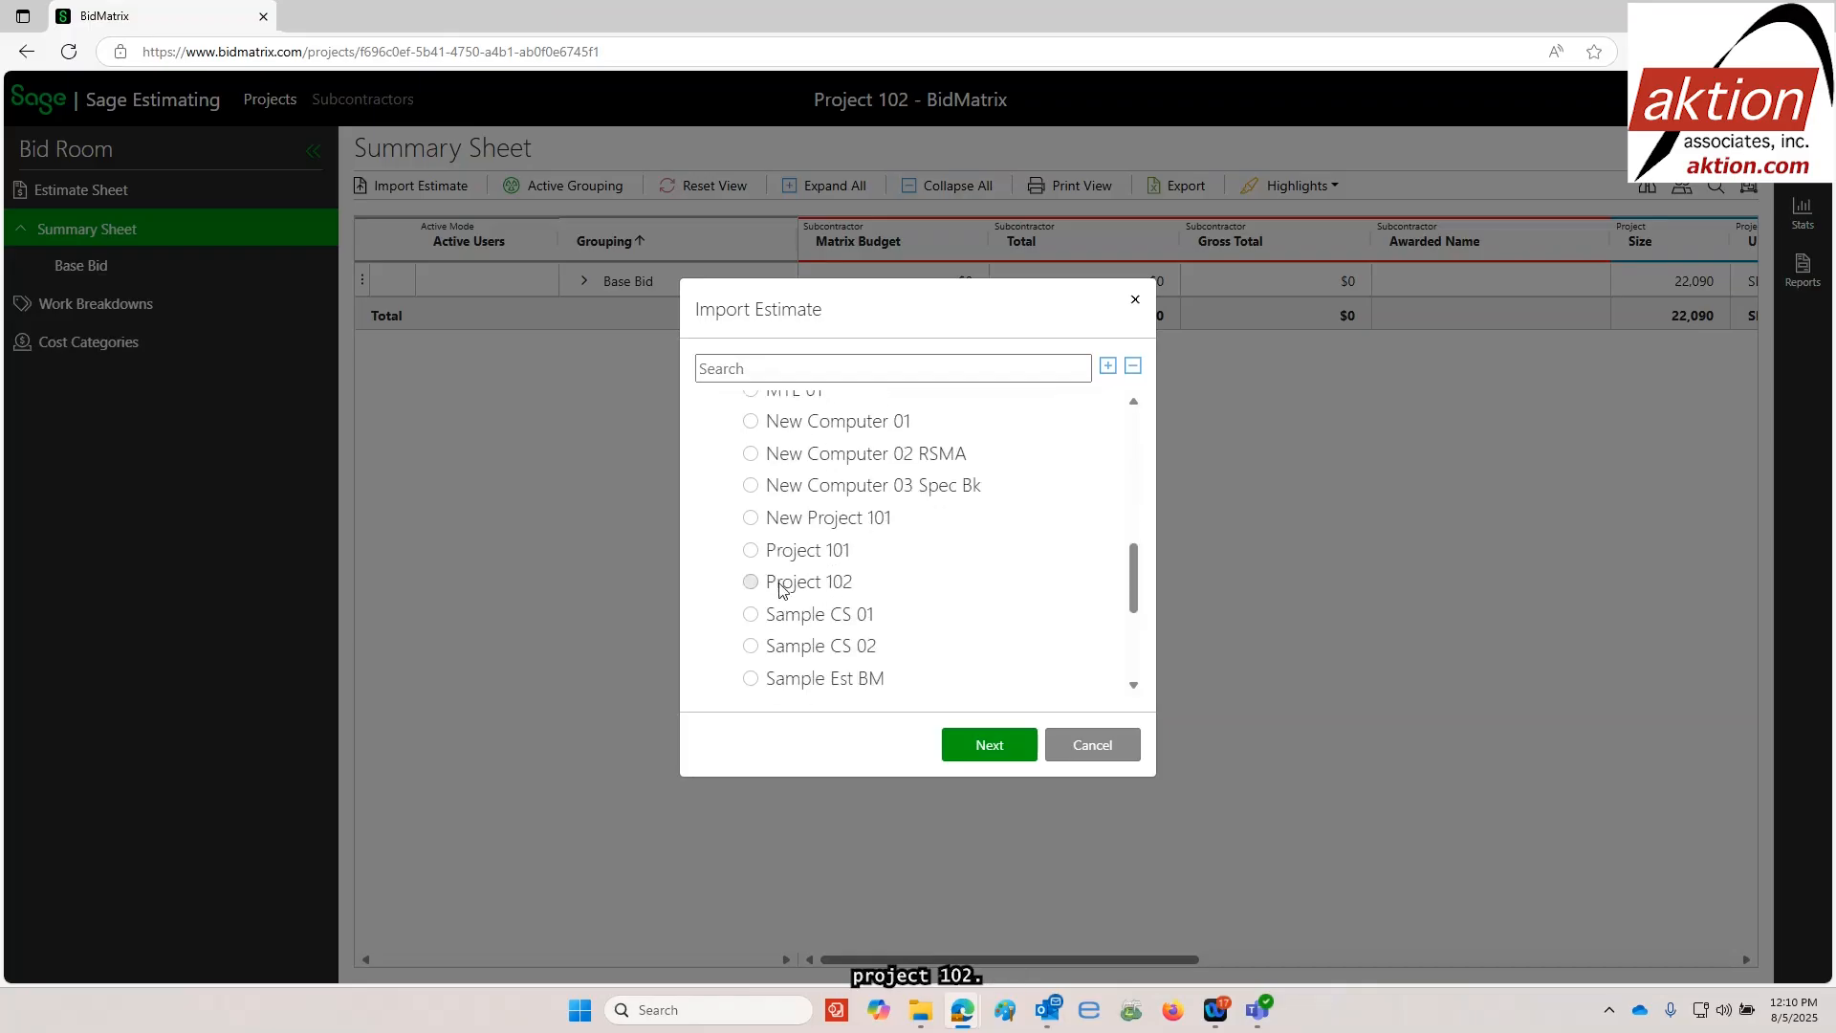
{"action": "left_click", "coordinate": [783, 587]}
{"action": "left_click", "coordinate": [990, 746]}
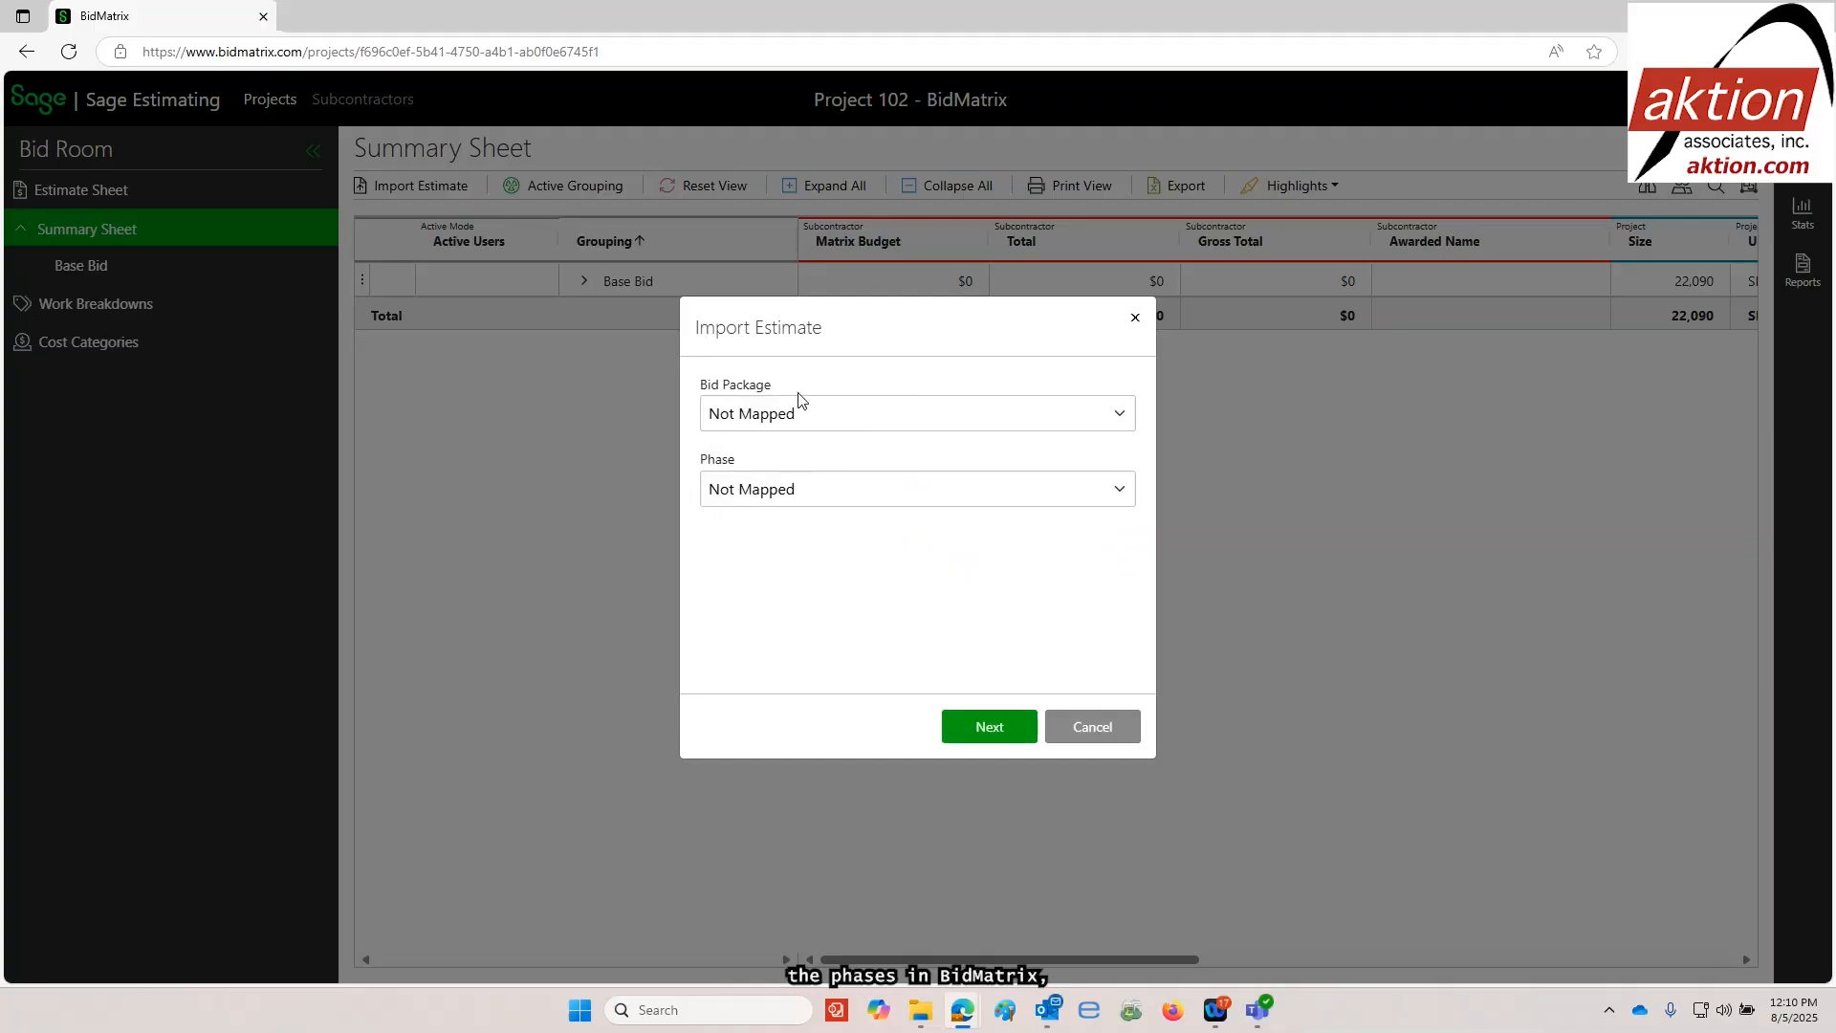
Map Bid Package to Phase and Phase to CSI Sub Section 3, and proceed with the import
{"action": "left_click", "coordinate": [752, 410]}
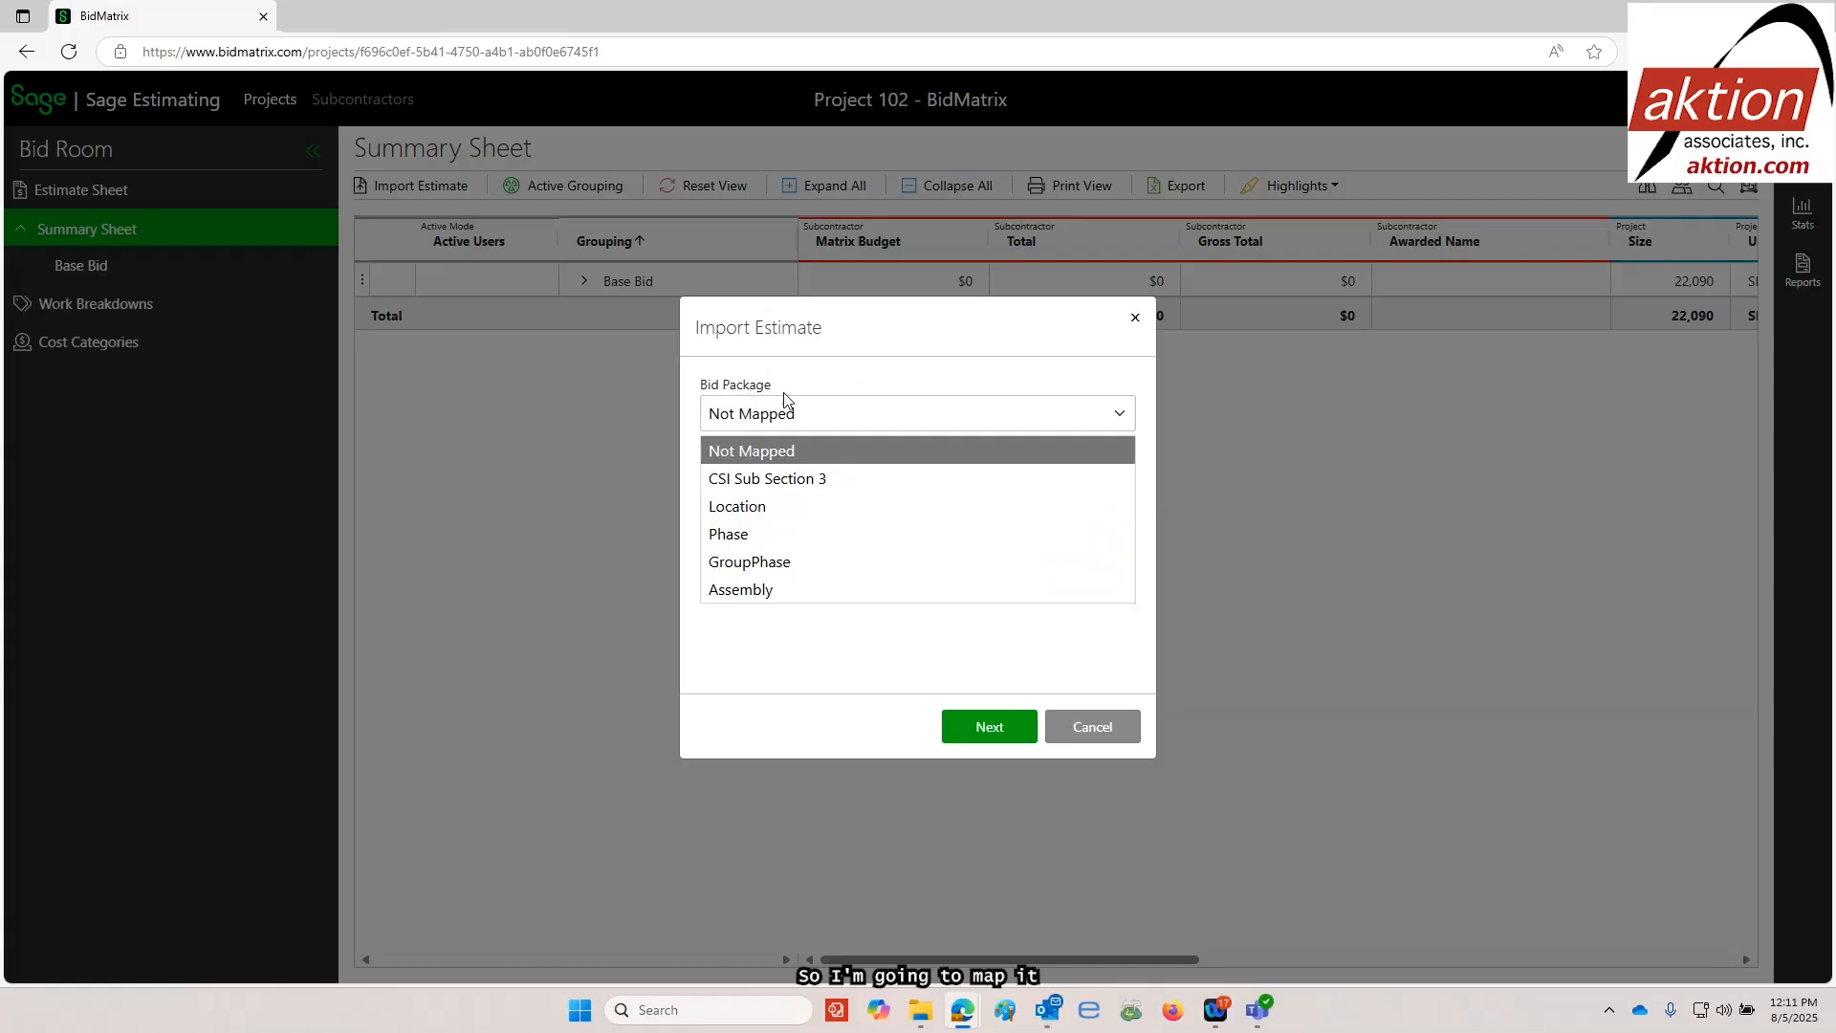
{"action": "left_click", "coordinate": [738, 538]}
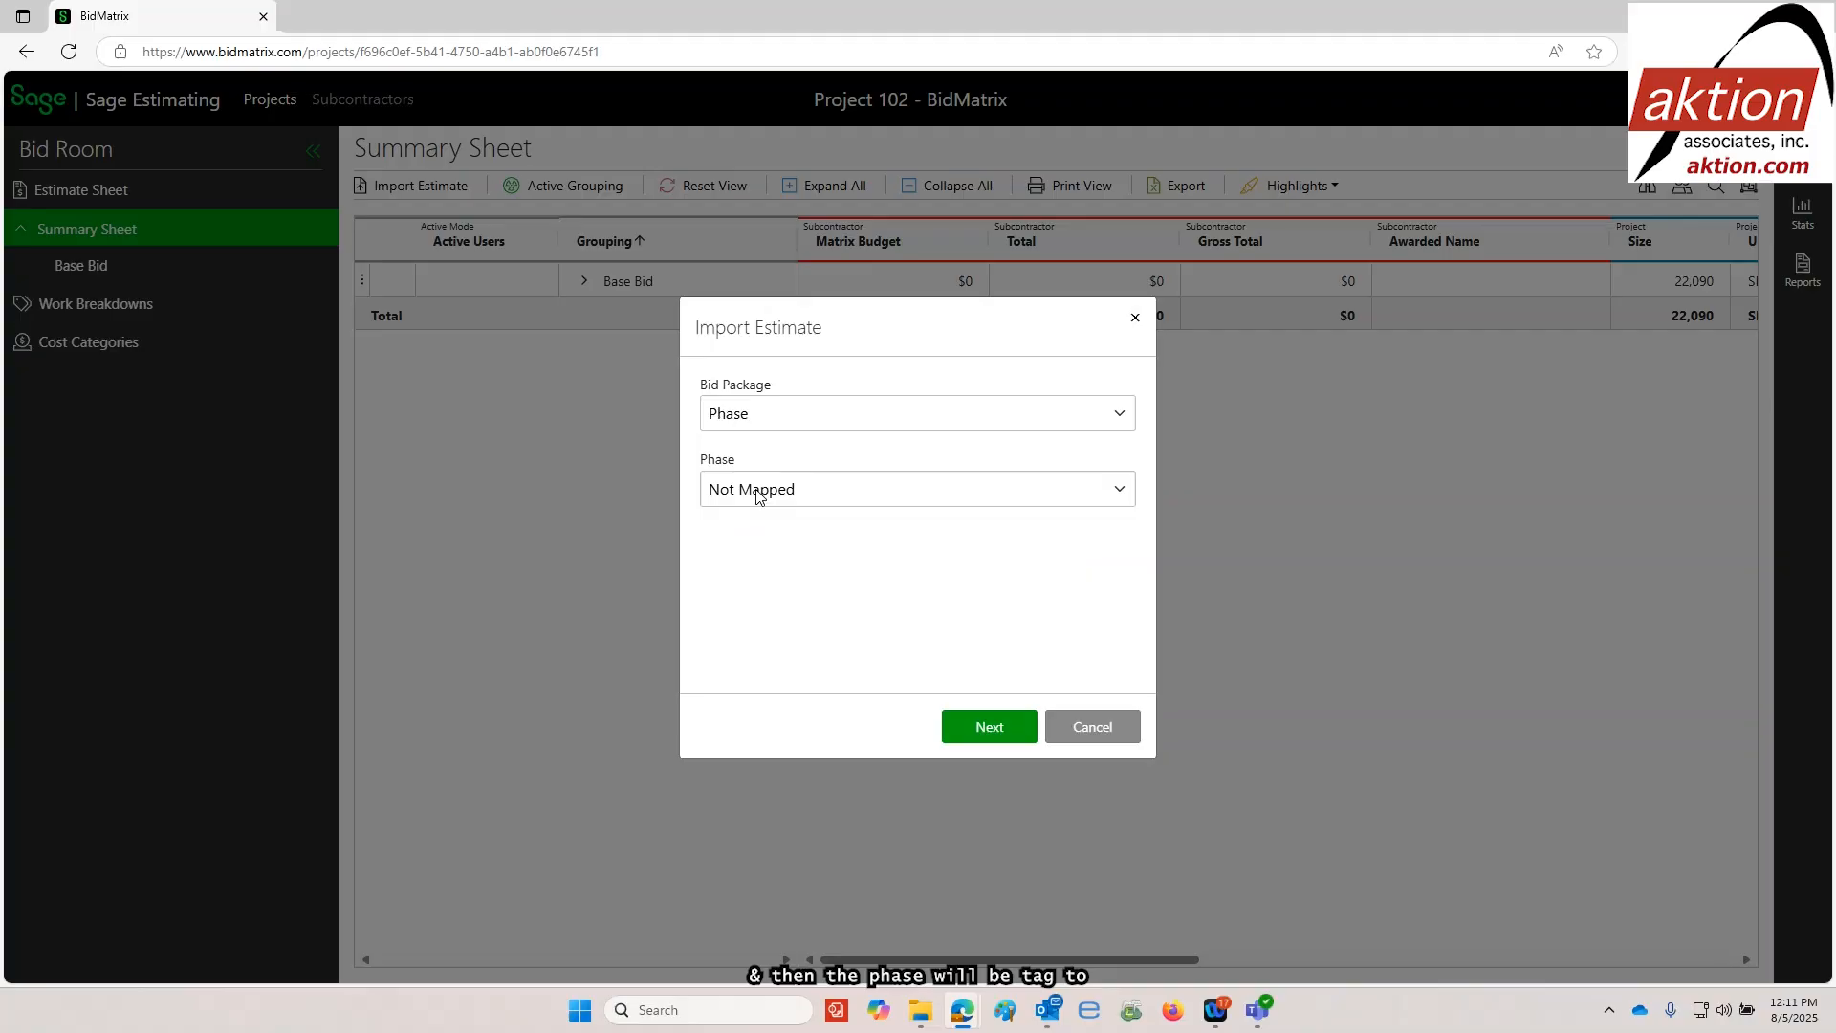
{"action": "left_click", "coordinate": [759, 495]}
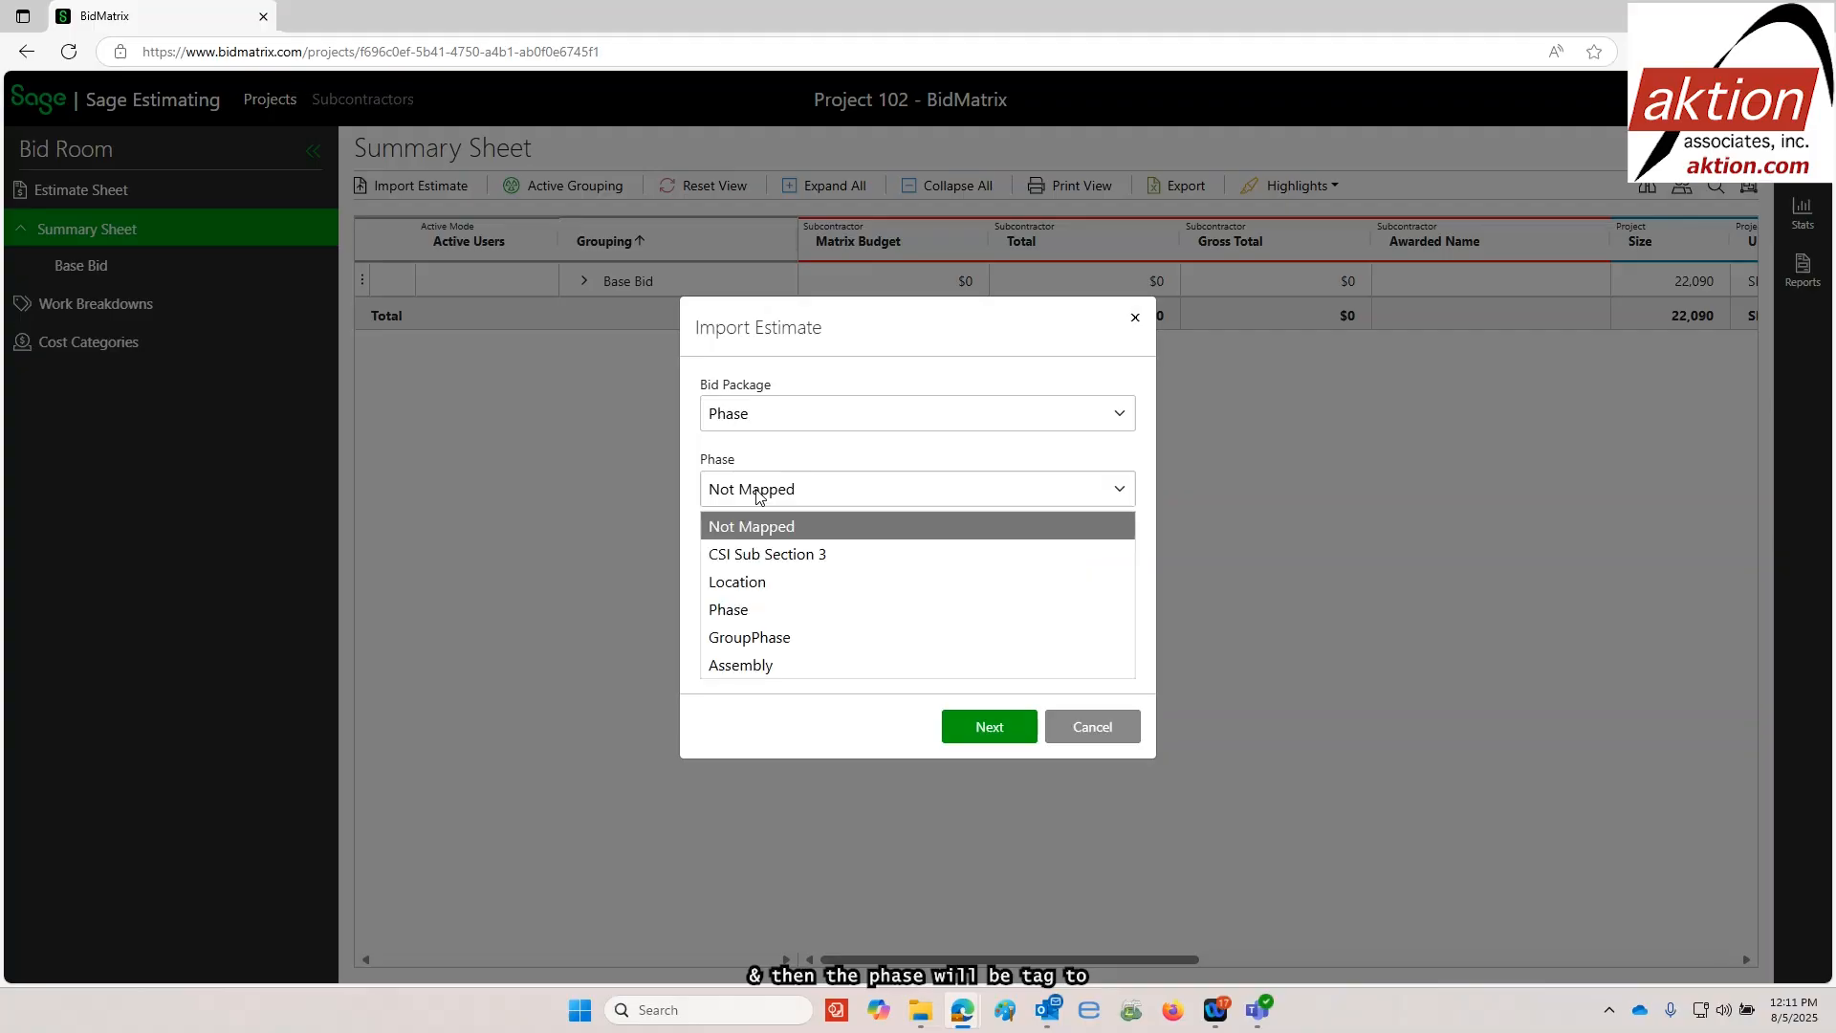
{"action": "left_click", "coordinate": [787, 557]}
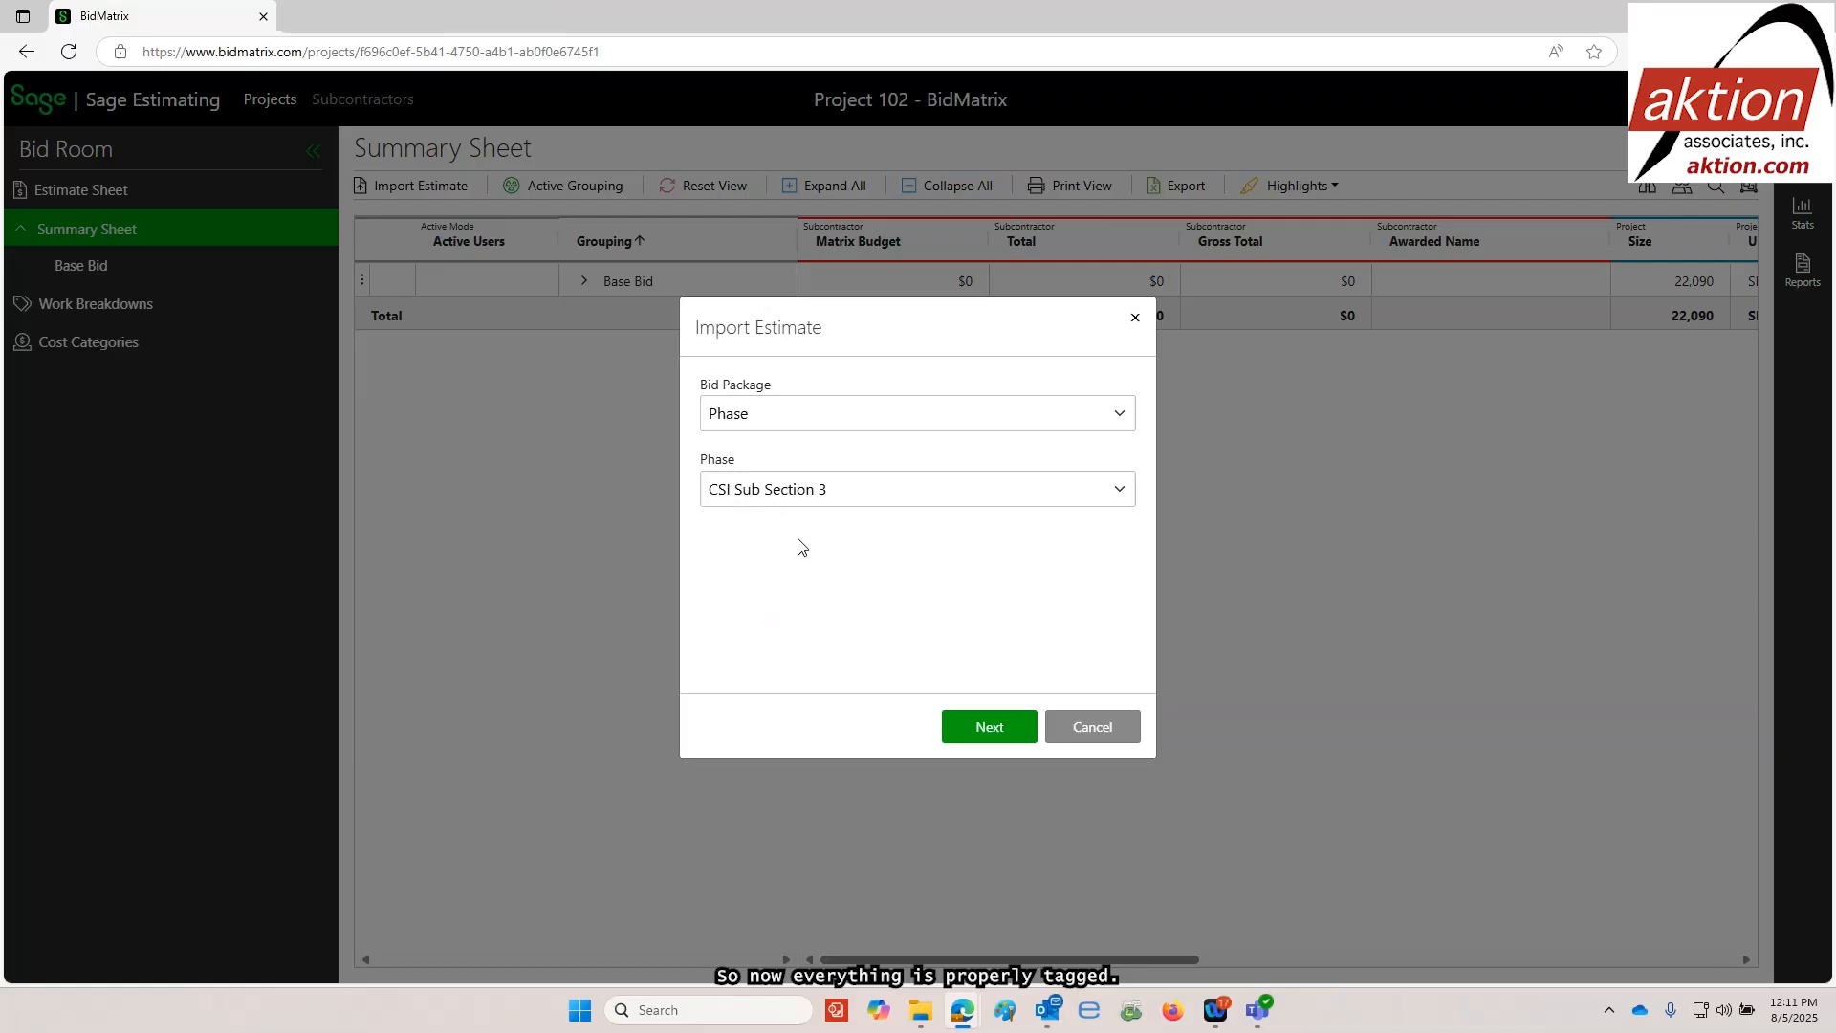
{"action": "left_click", "coordinate": [990, 727]}
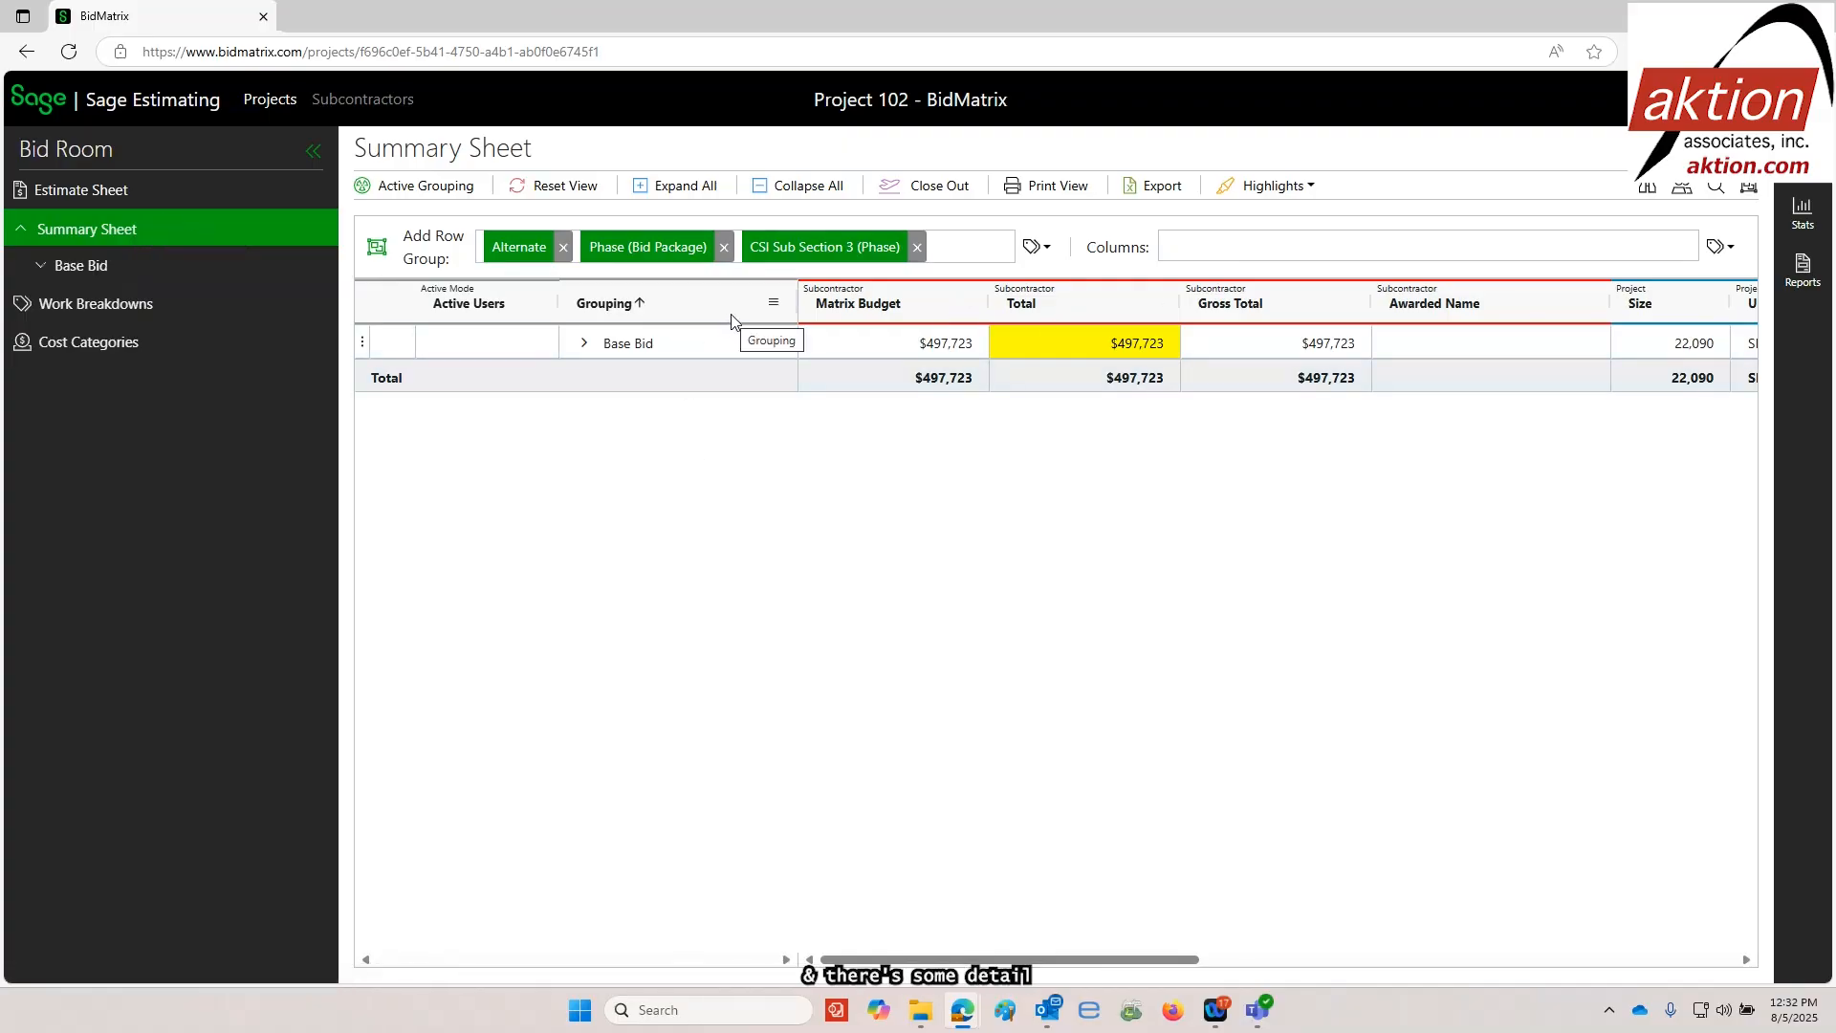
Expand Base Bid on the Summary Sheet, add GroupPhase as a row group and place it ahead of Alternate
{"action": "left_click", "coordinate": [586, 344]}
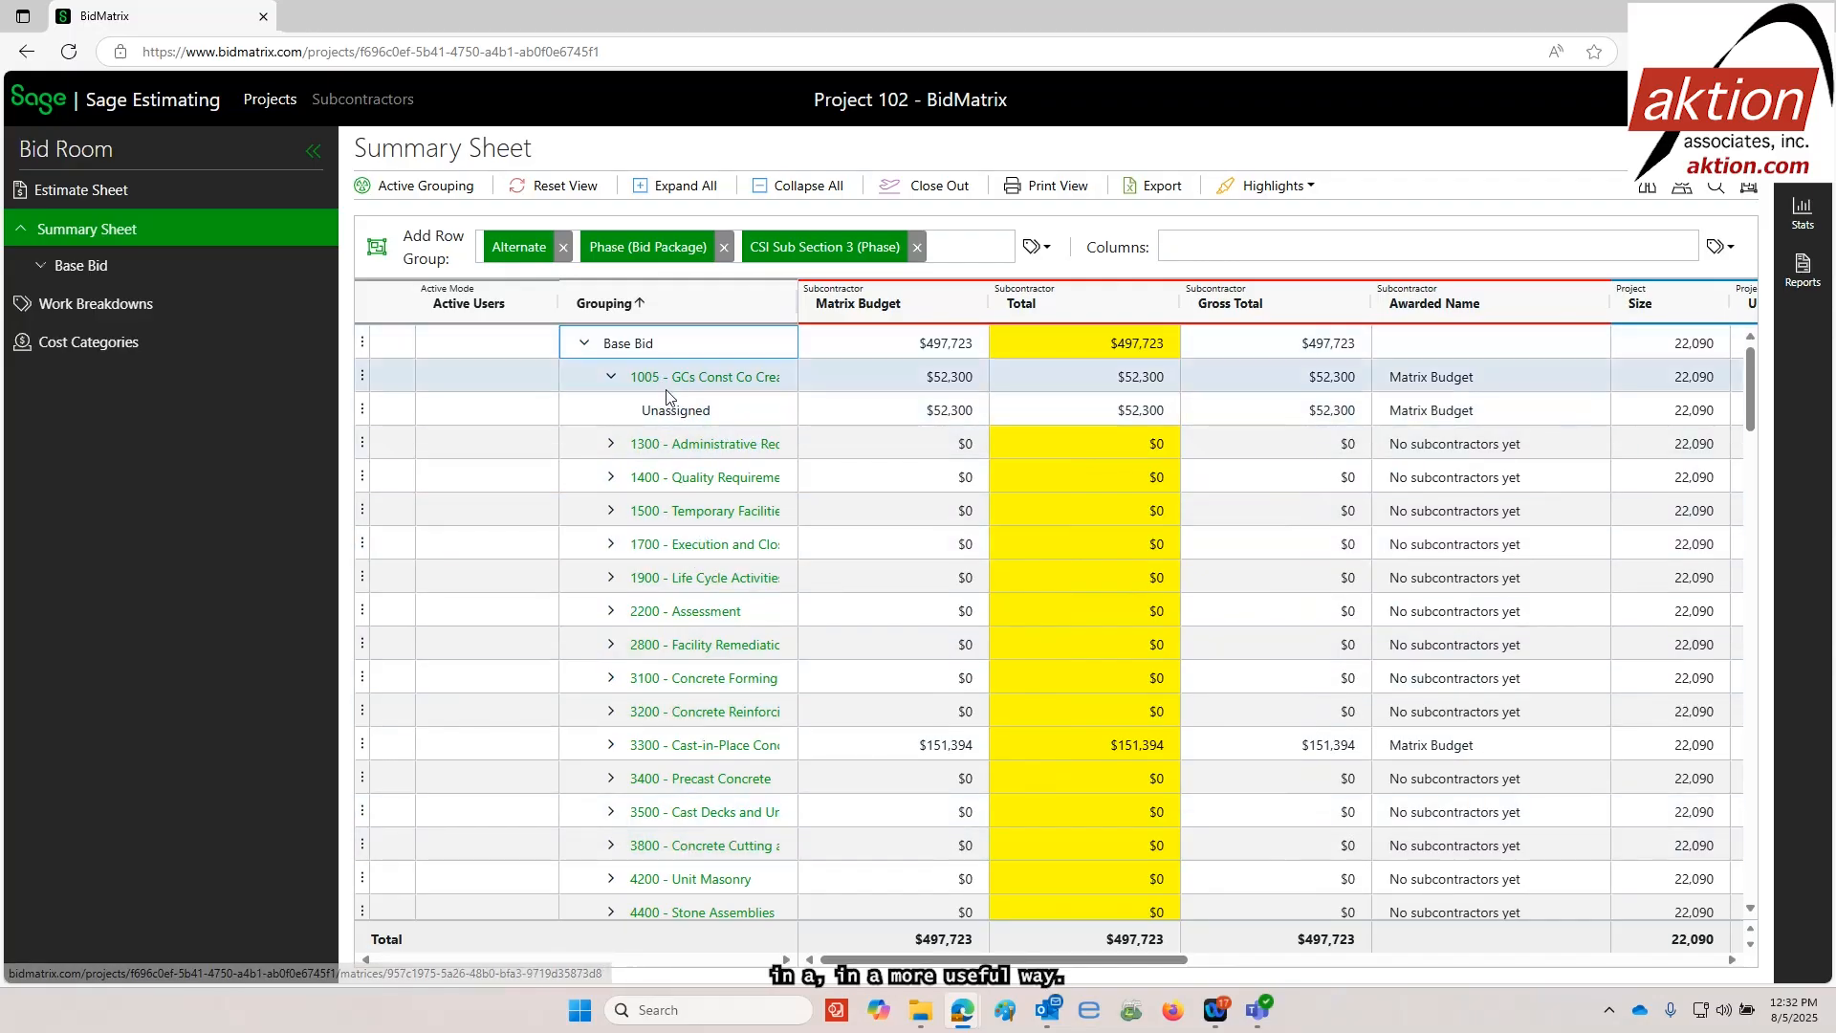
{"action": "left_click", "coordinate": [1049, 250]}
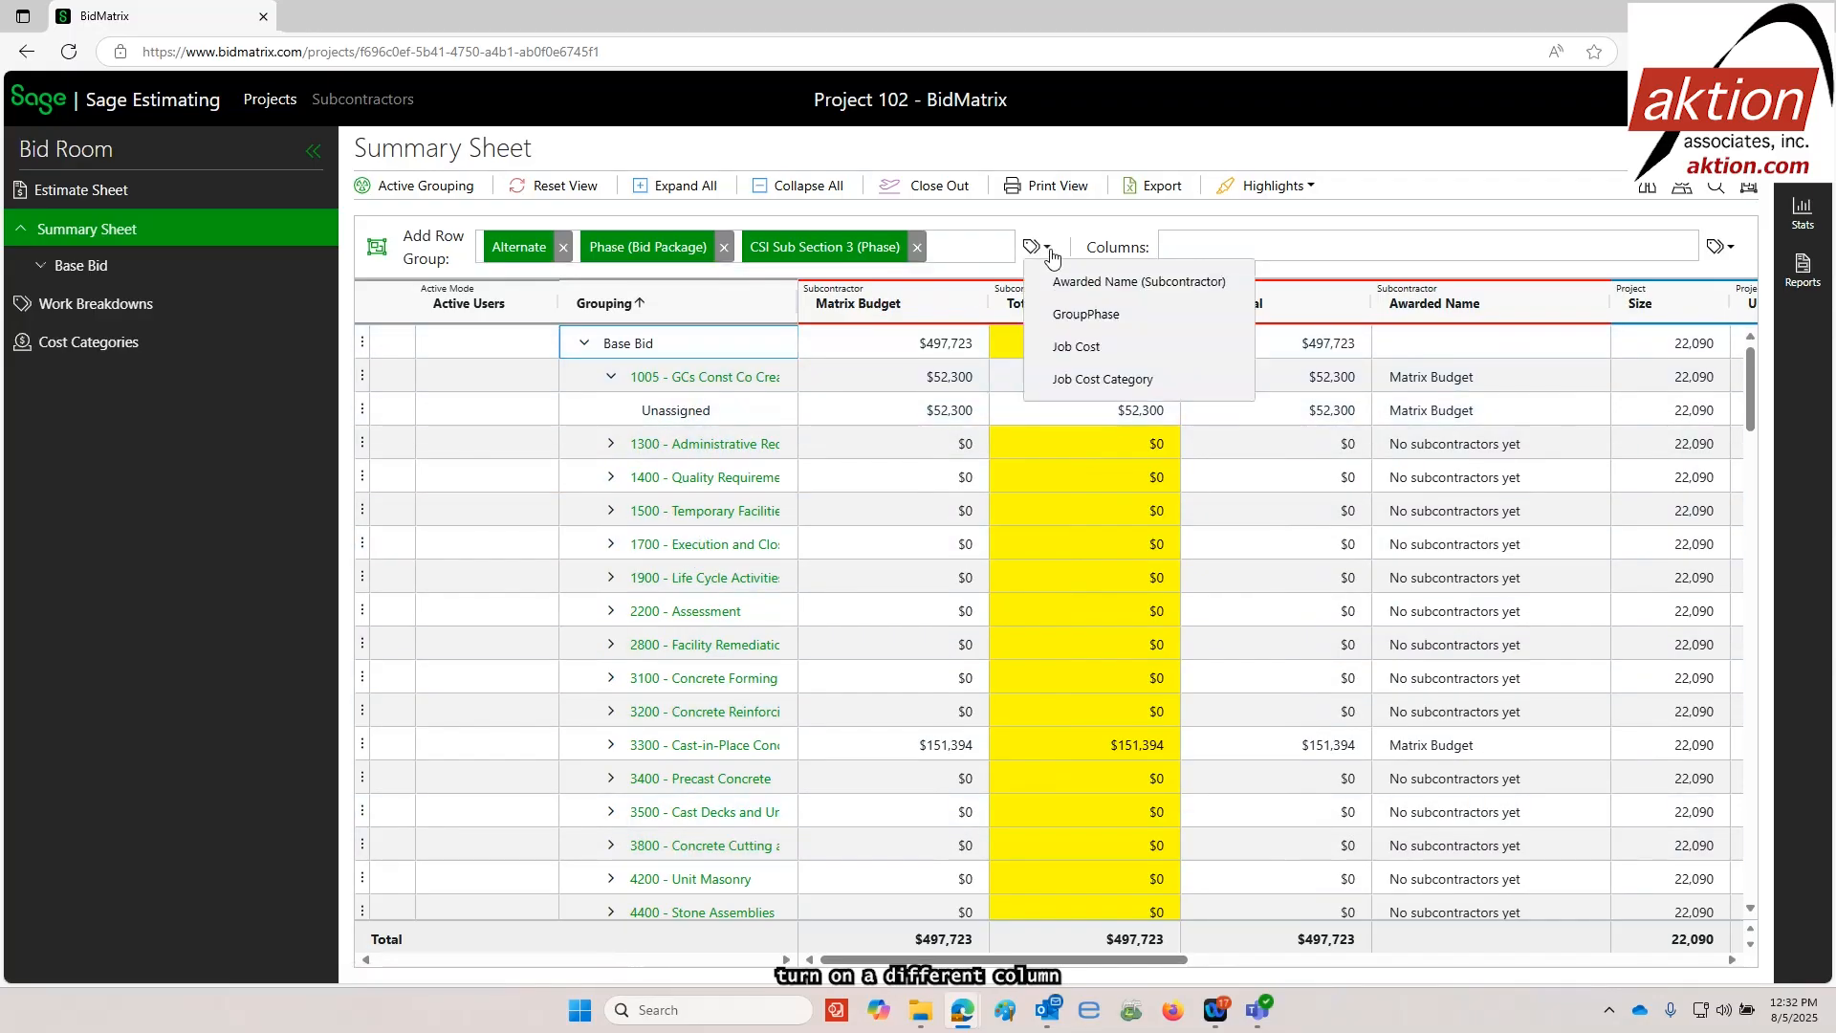
{"action": "left_click", "coordinate": [1076, 323]}
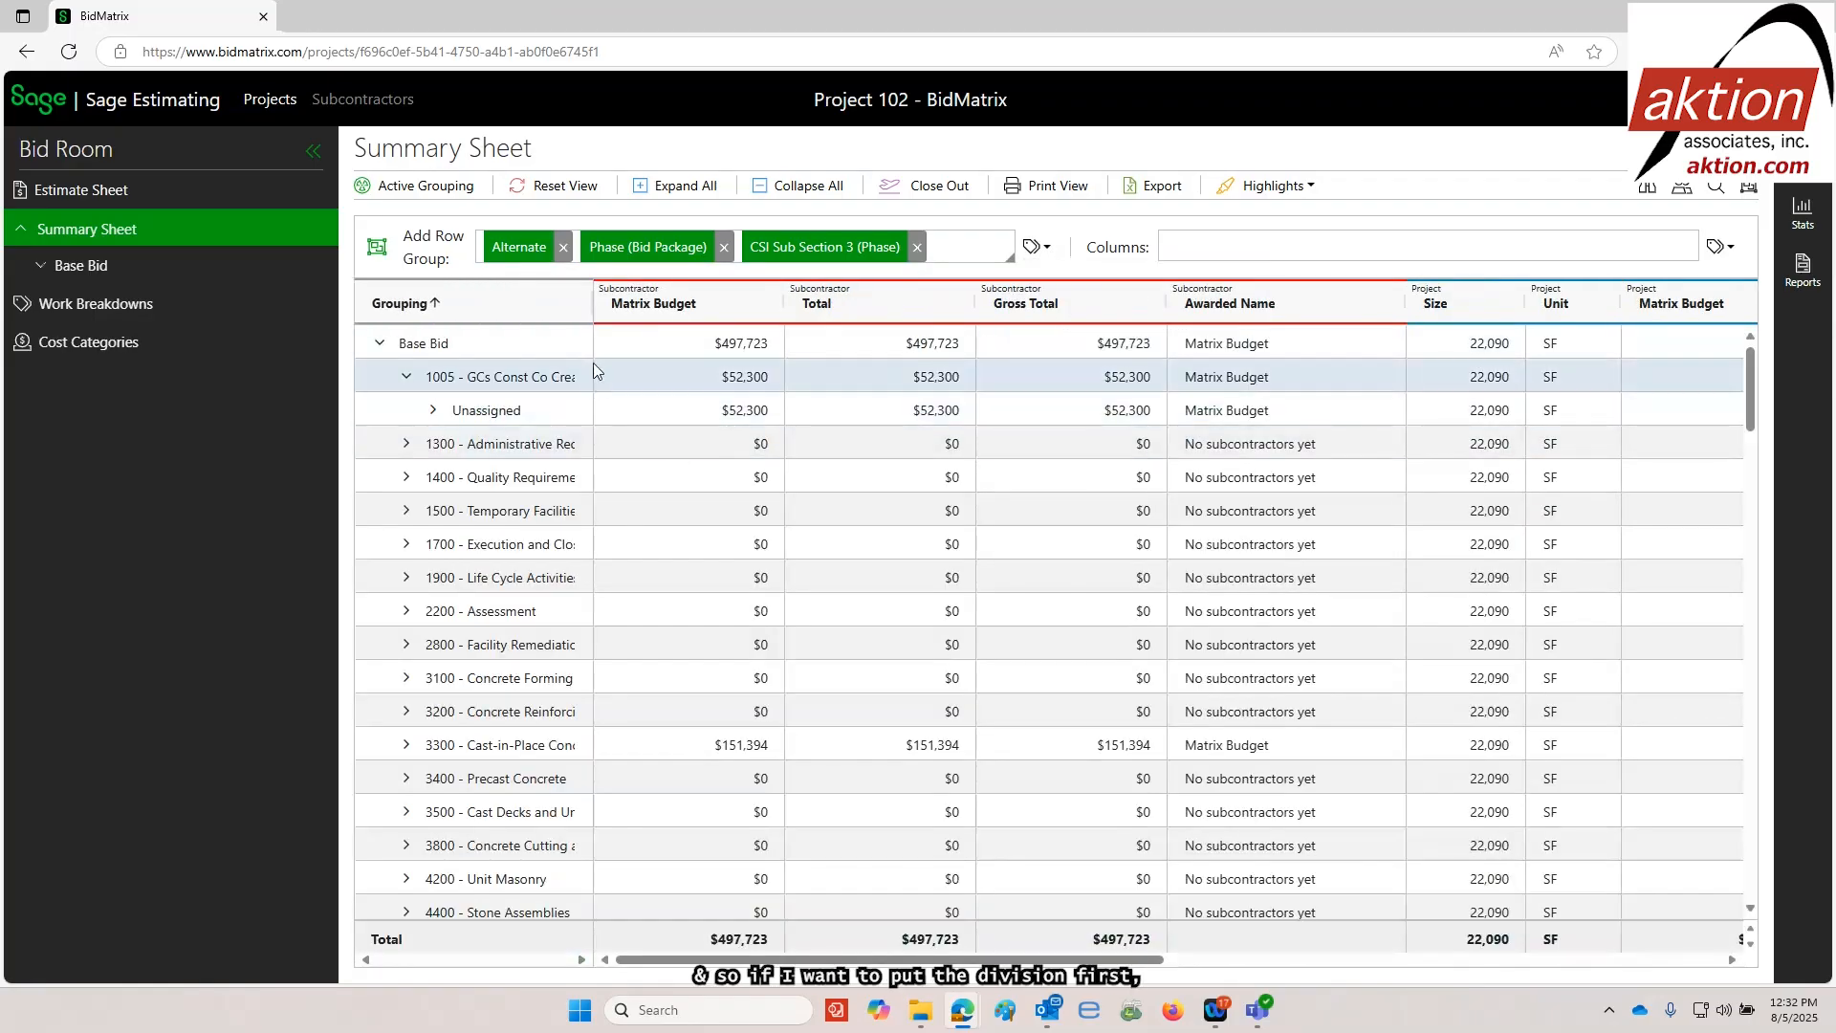
{"action": "left_click_drag", "start_coordinate": [512, 285], "coordinate": [493, 252]}
Expand the Concrete and General Requirements divisions to their base bid packages, and open the 1005 package to review its breakdown
{"action": "left_click", "coordinate": [379, 410]}
{"action": "left_click", "coordinate": [408, 446]}
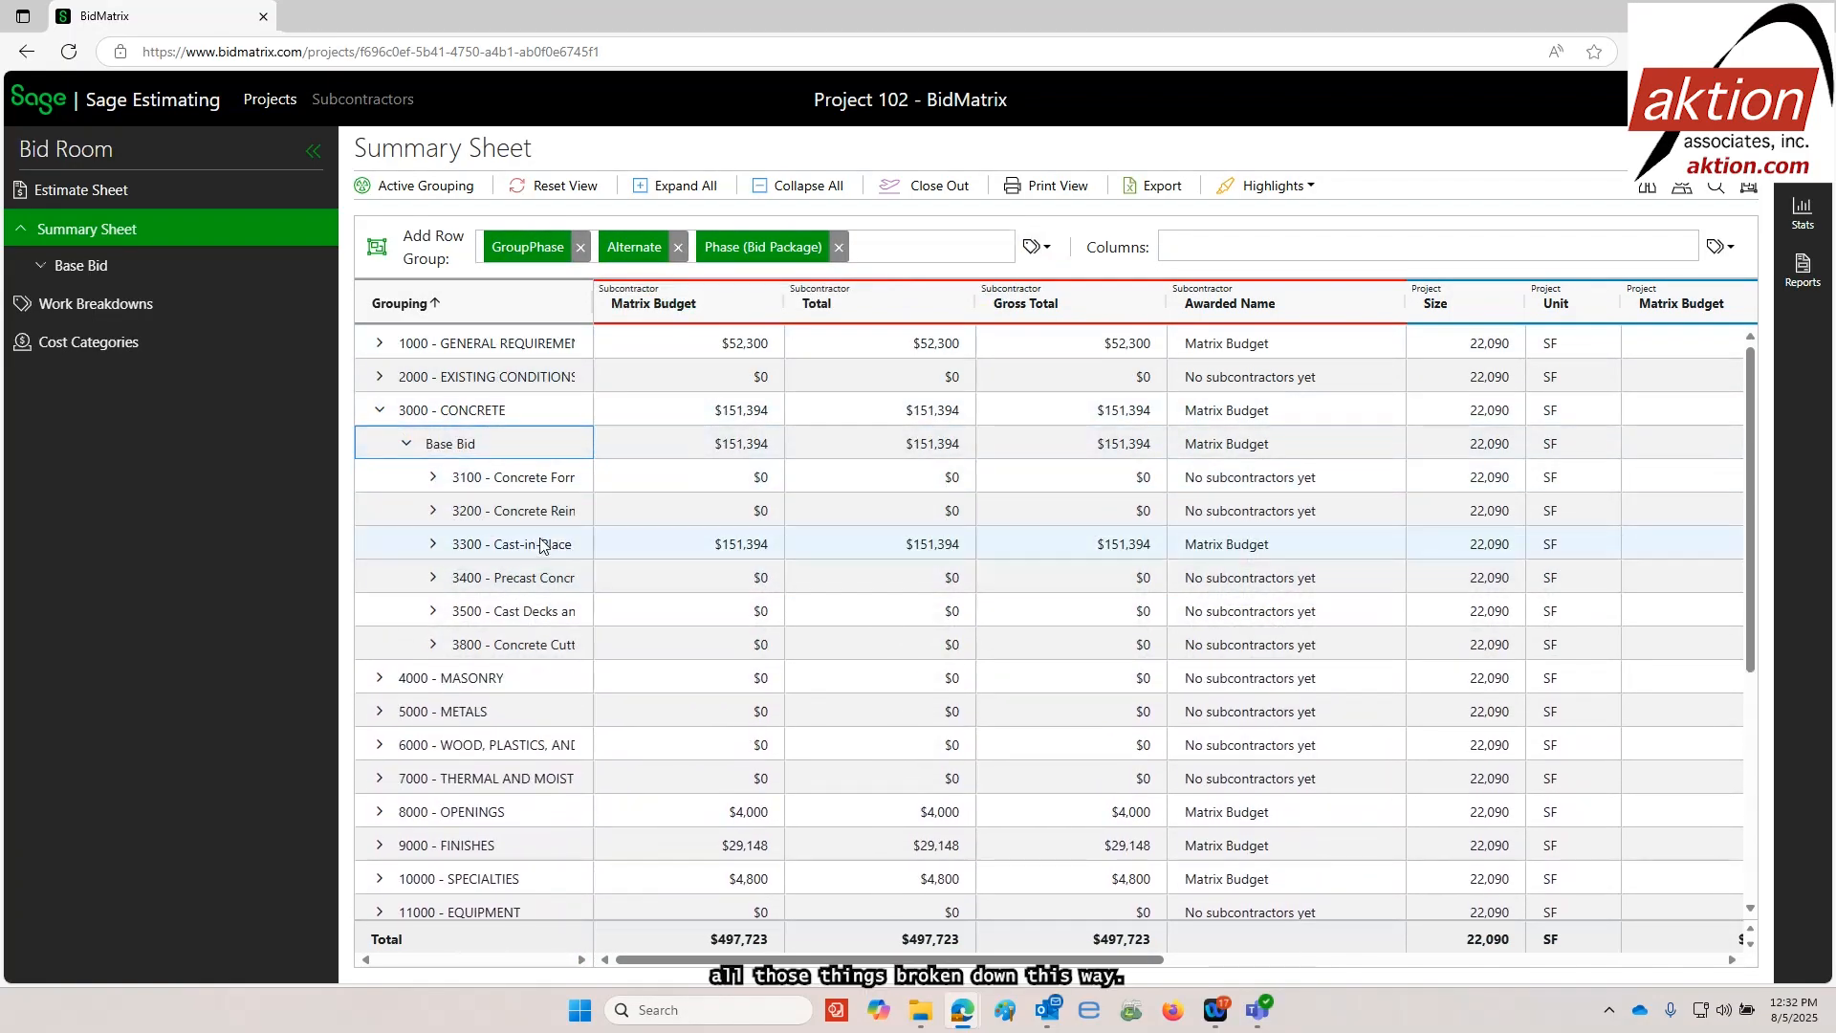
{"action": "left_click", "coordinate": [380, 342]}
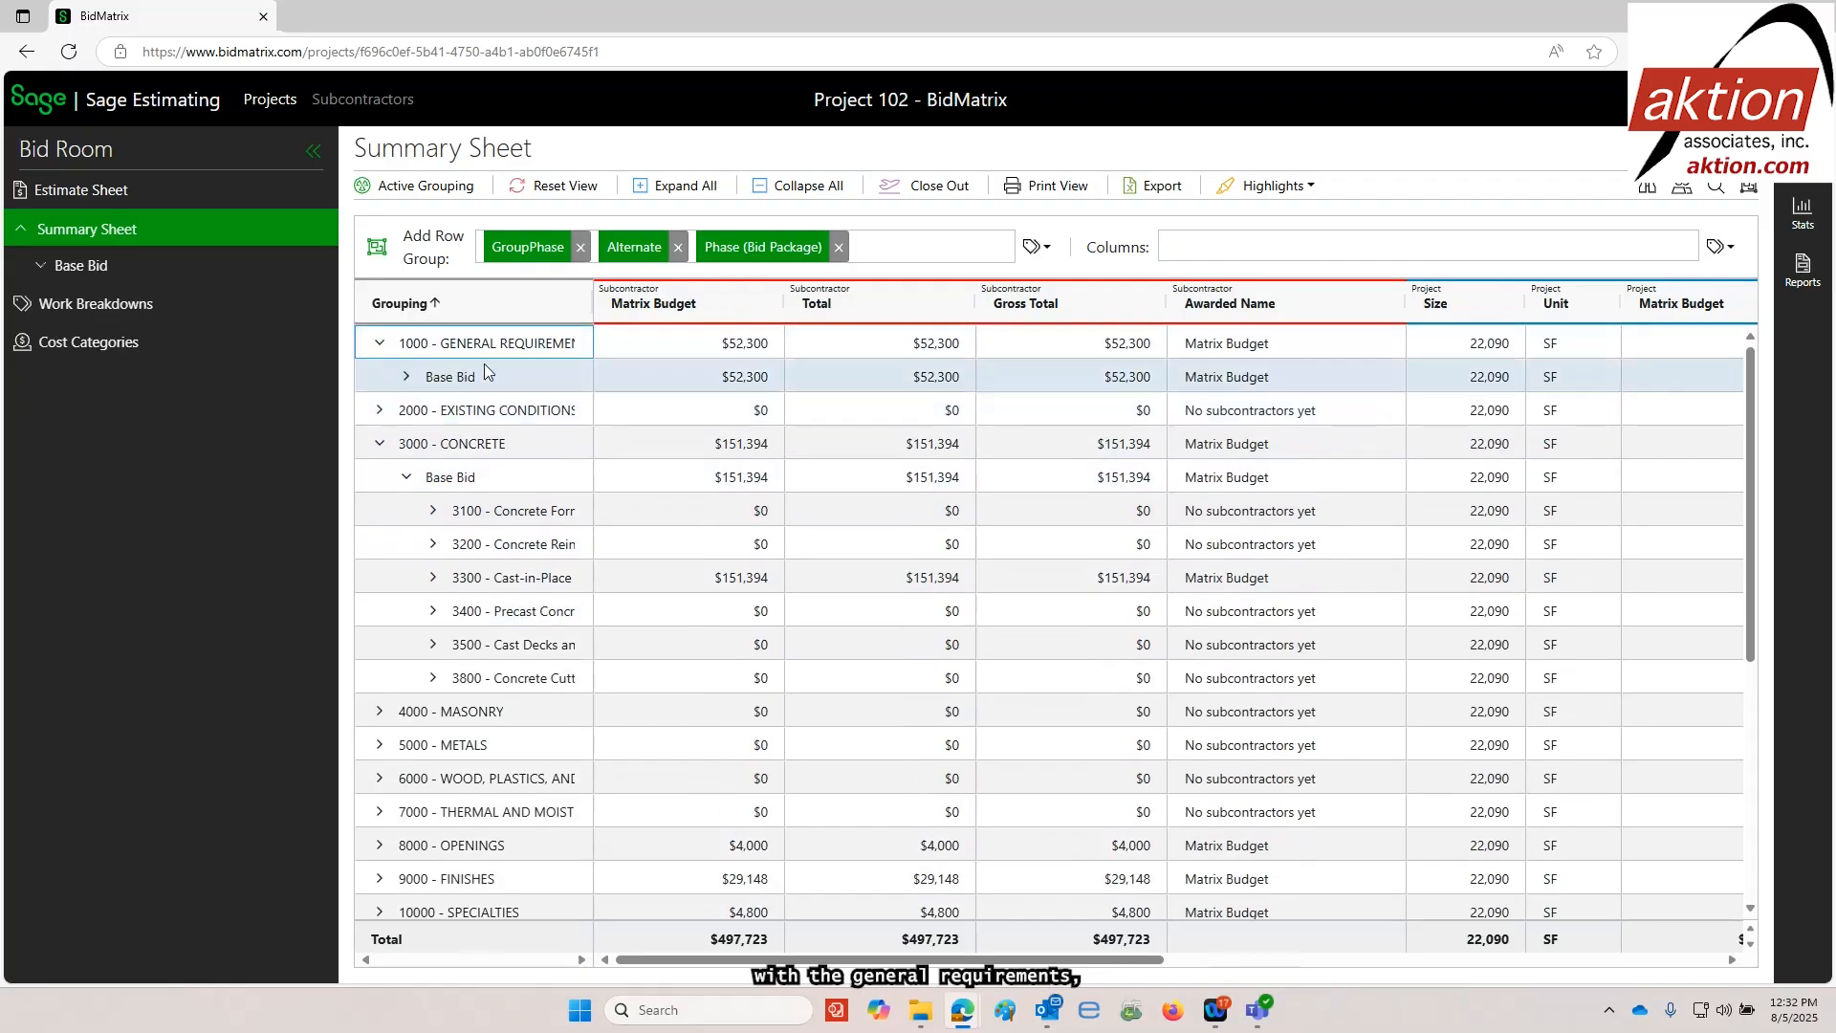
{"action": "left_click", "coordinate": [407, 377]}
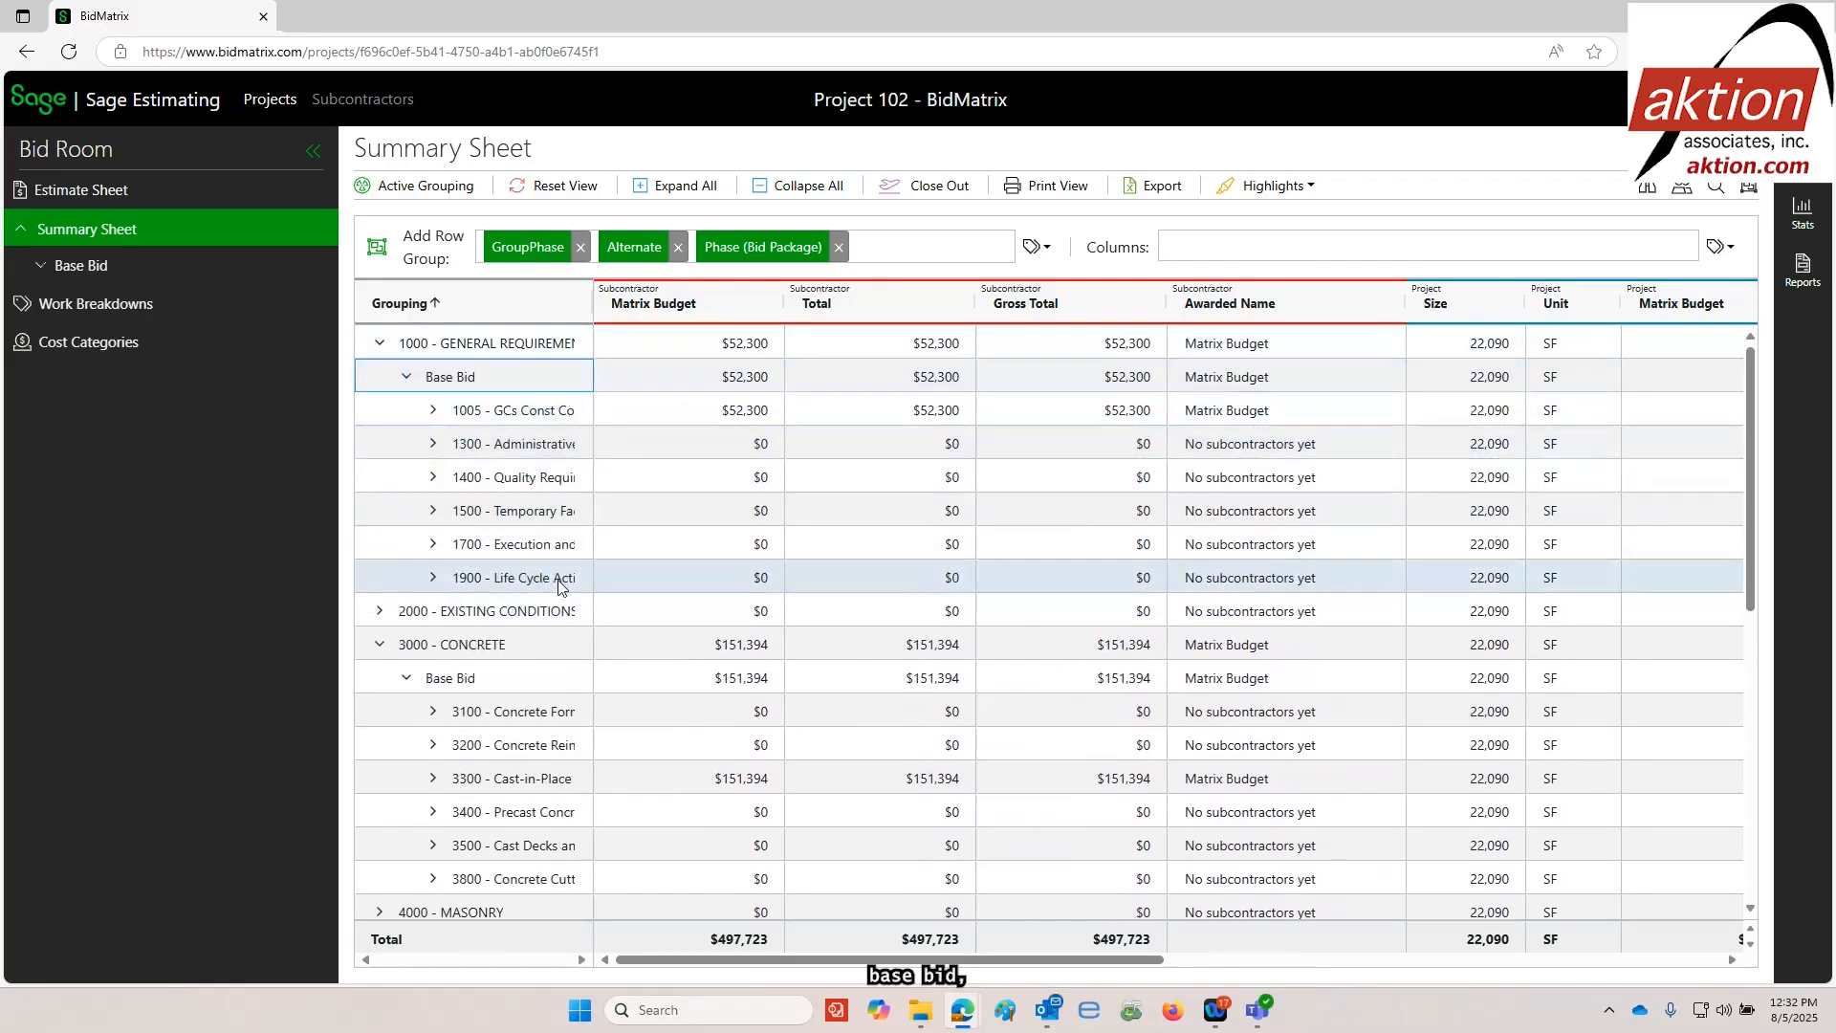
{"action": "scroll", "coordinate": [908, 521], "scroll_direction": "down", "scroll_amount": 1}
{"action": "scroll", "coordinate": [909, 522], "scroll_direction": "up", "scroll_amount": 1}
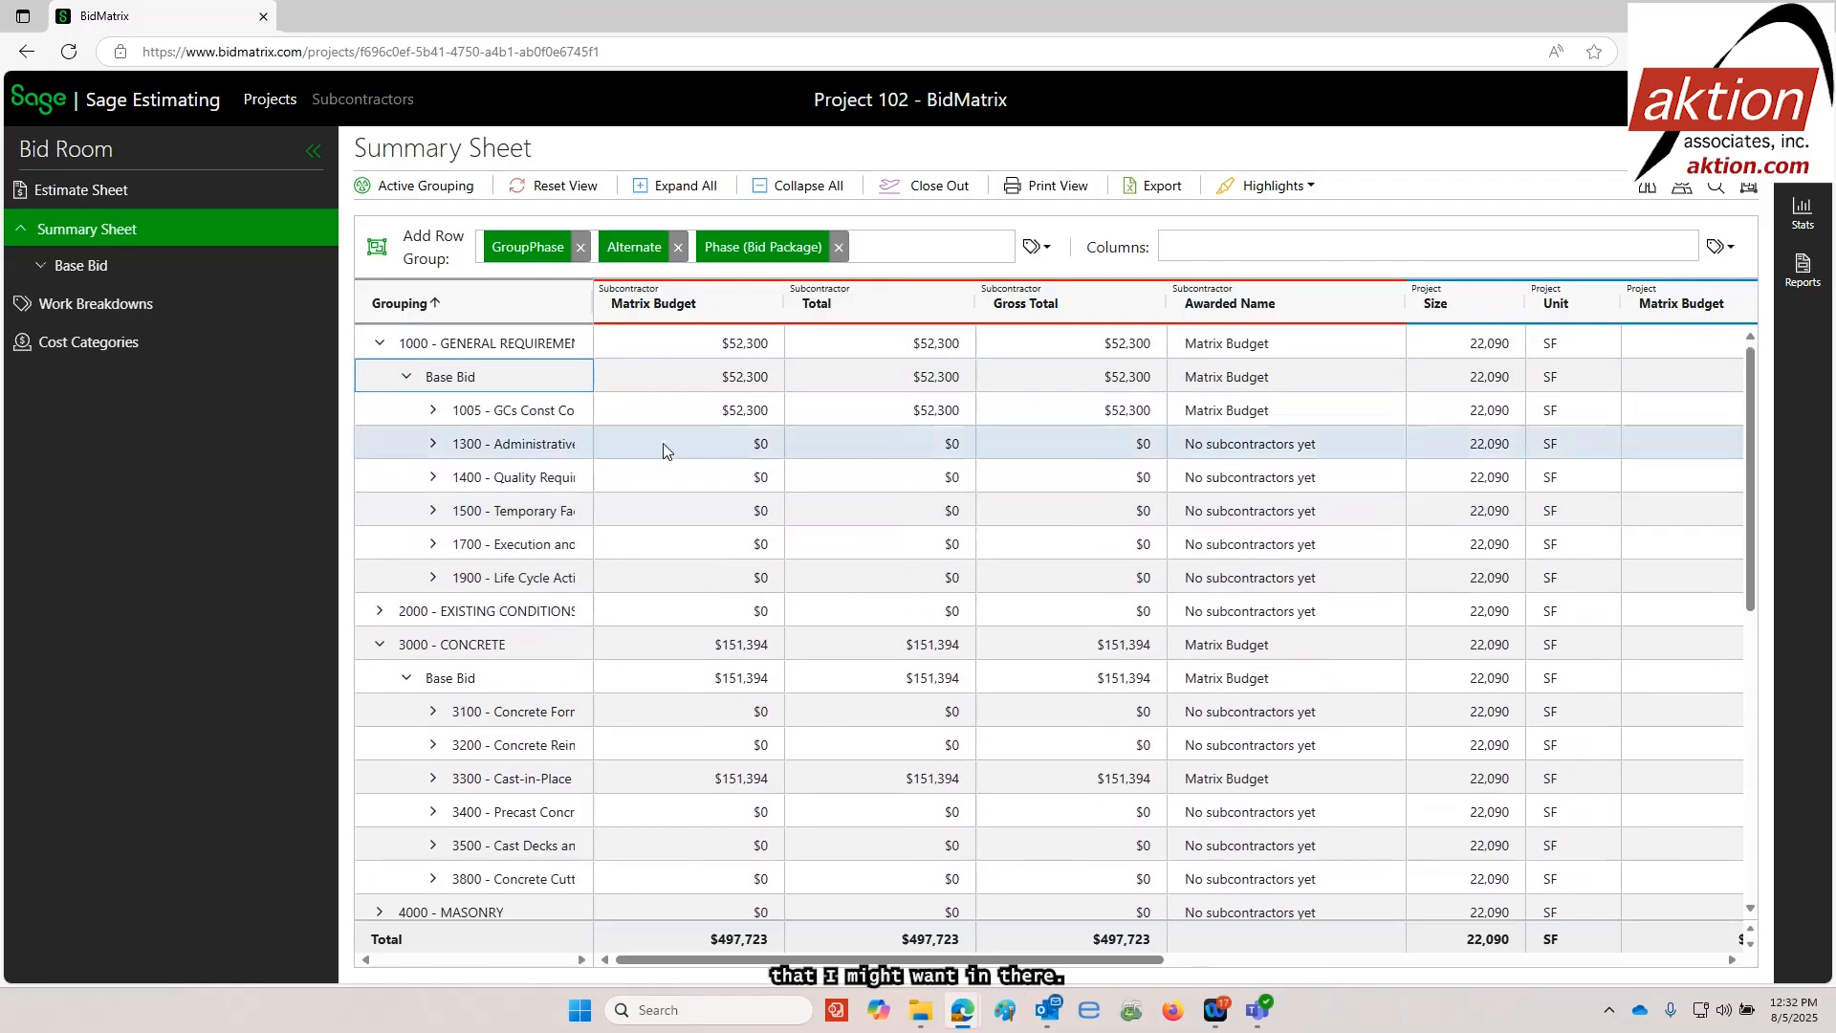
{"action": "left_click", "coordinate": [433, 410]}
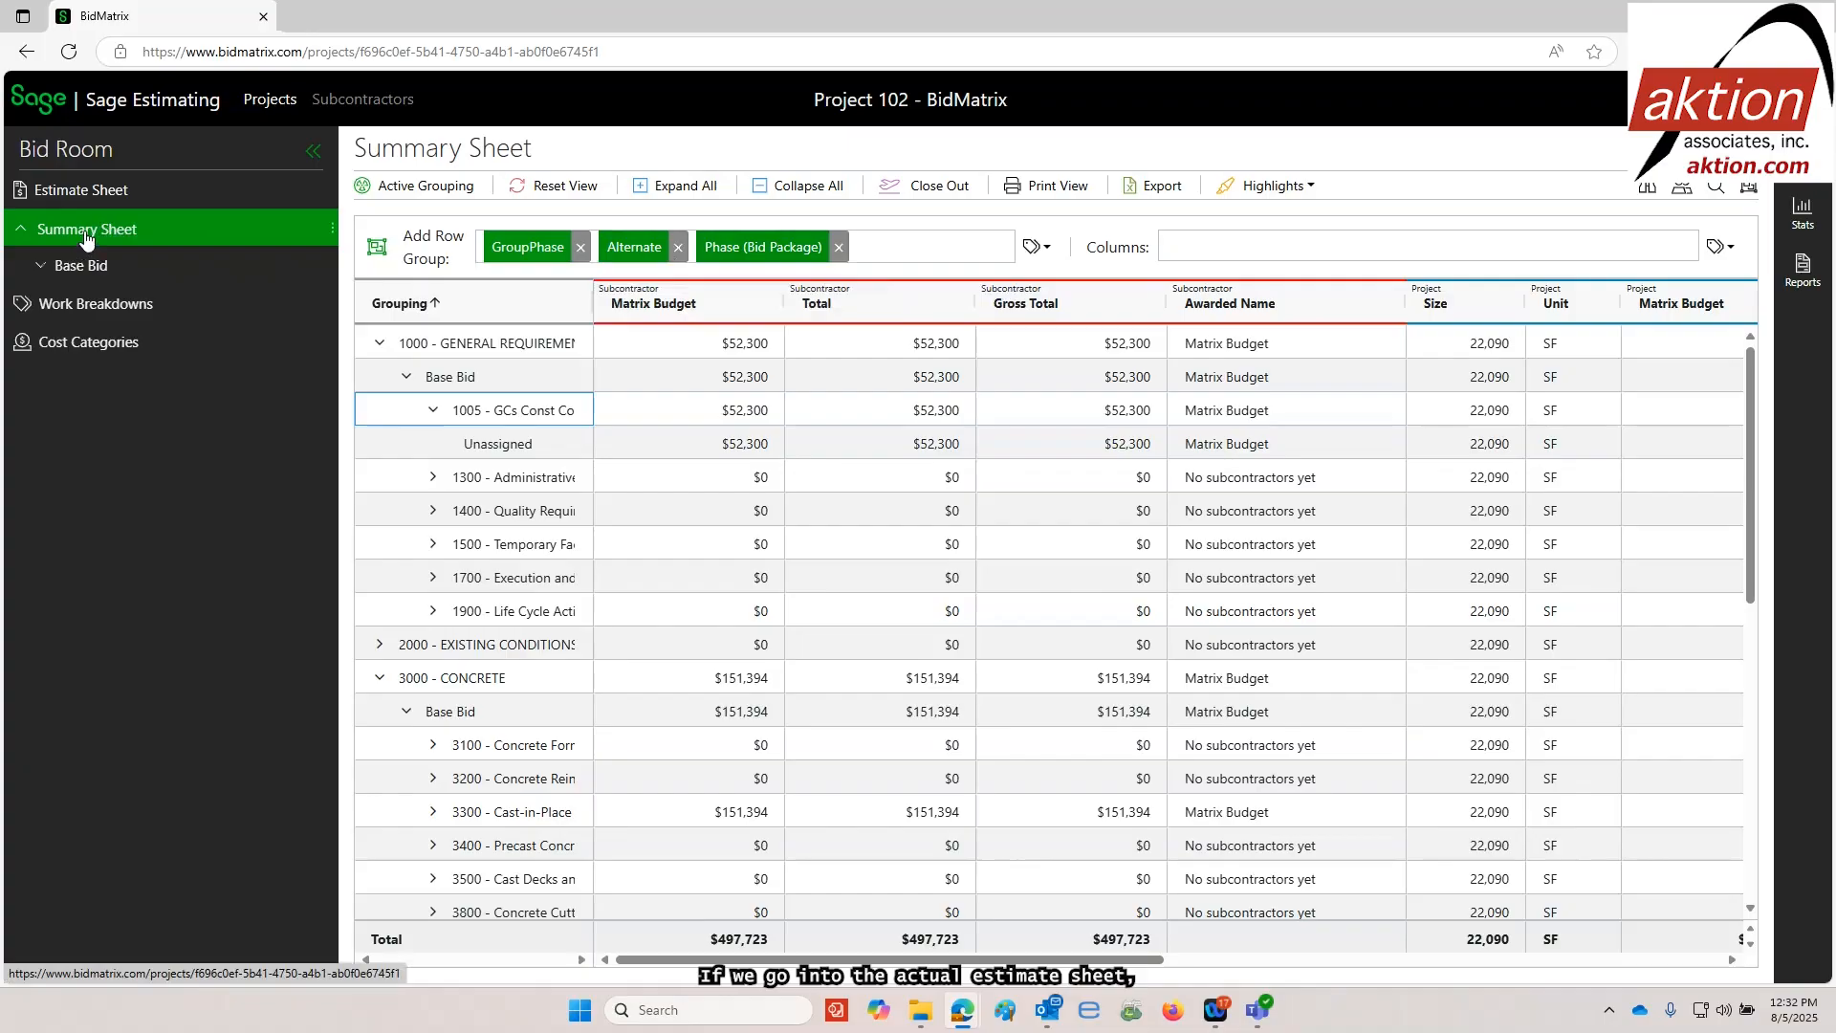
On the Estimate Sheet, add GroupPhase as a row group and make it the first grouping level
{"action": "left_click", "coordinate": [88, 196]}
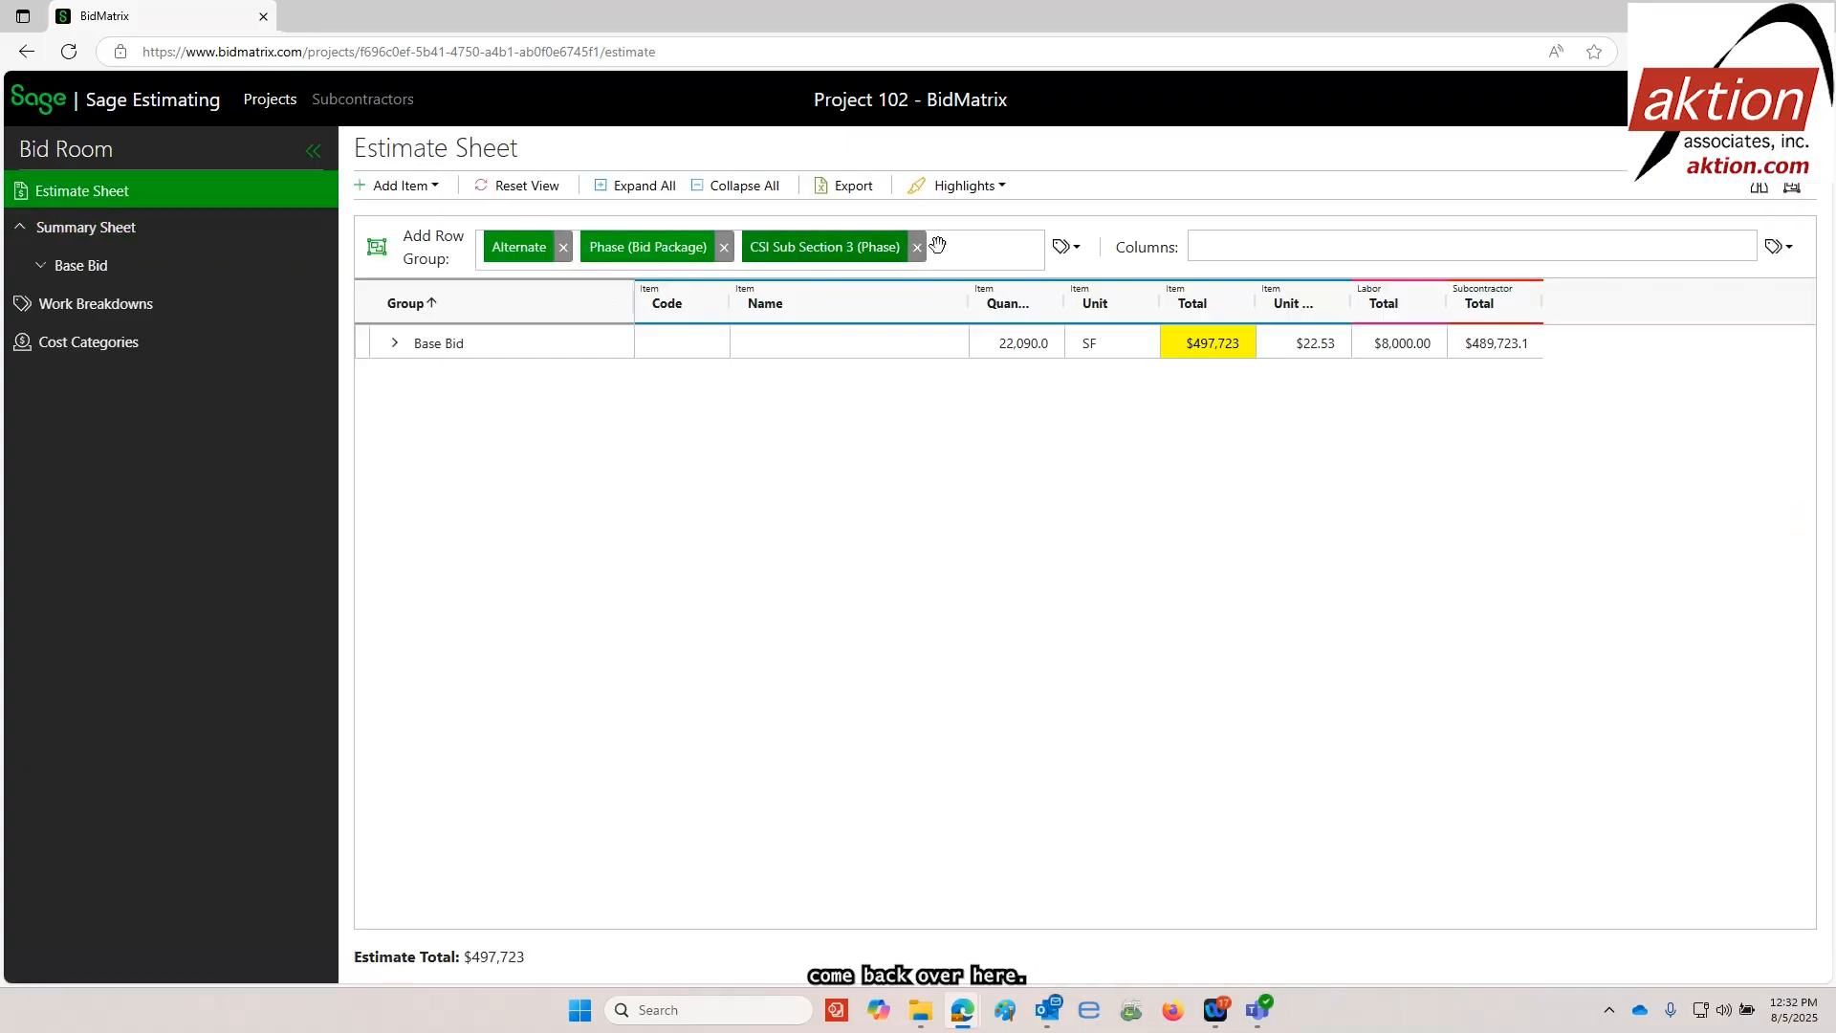
{"action": "left_click", "coordinate": [1063, 247]}
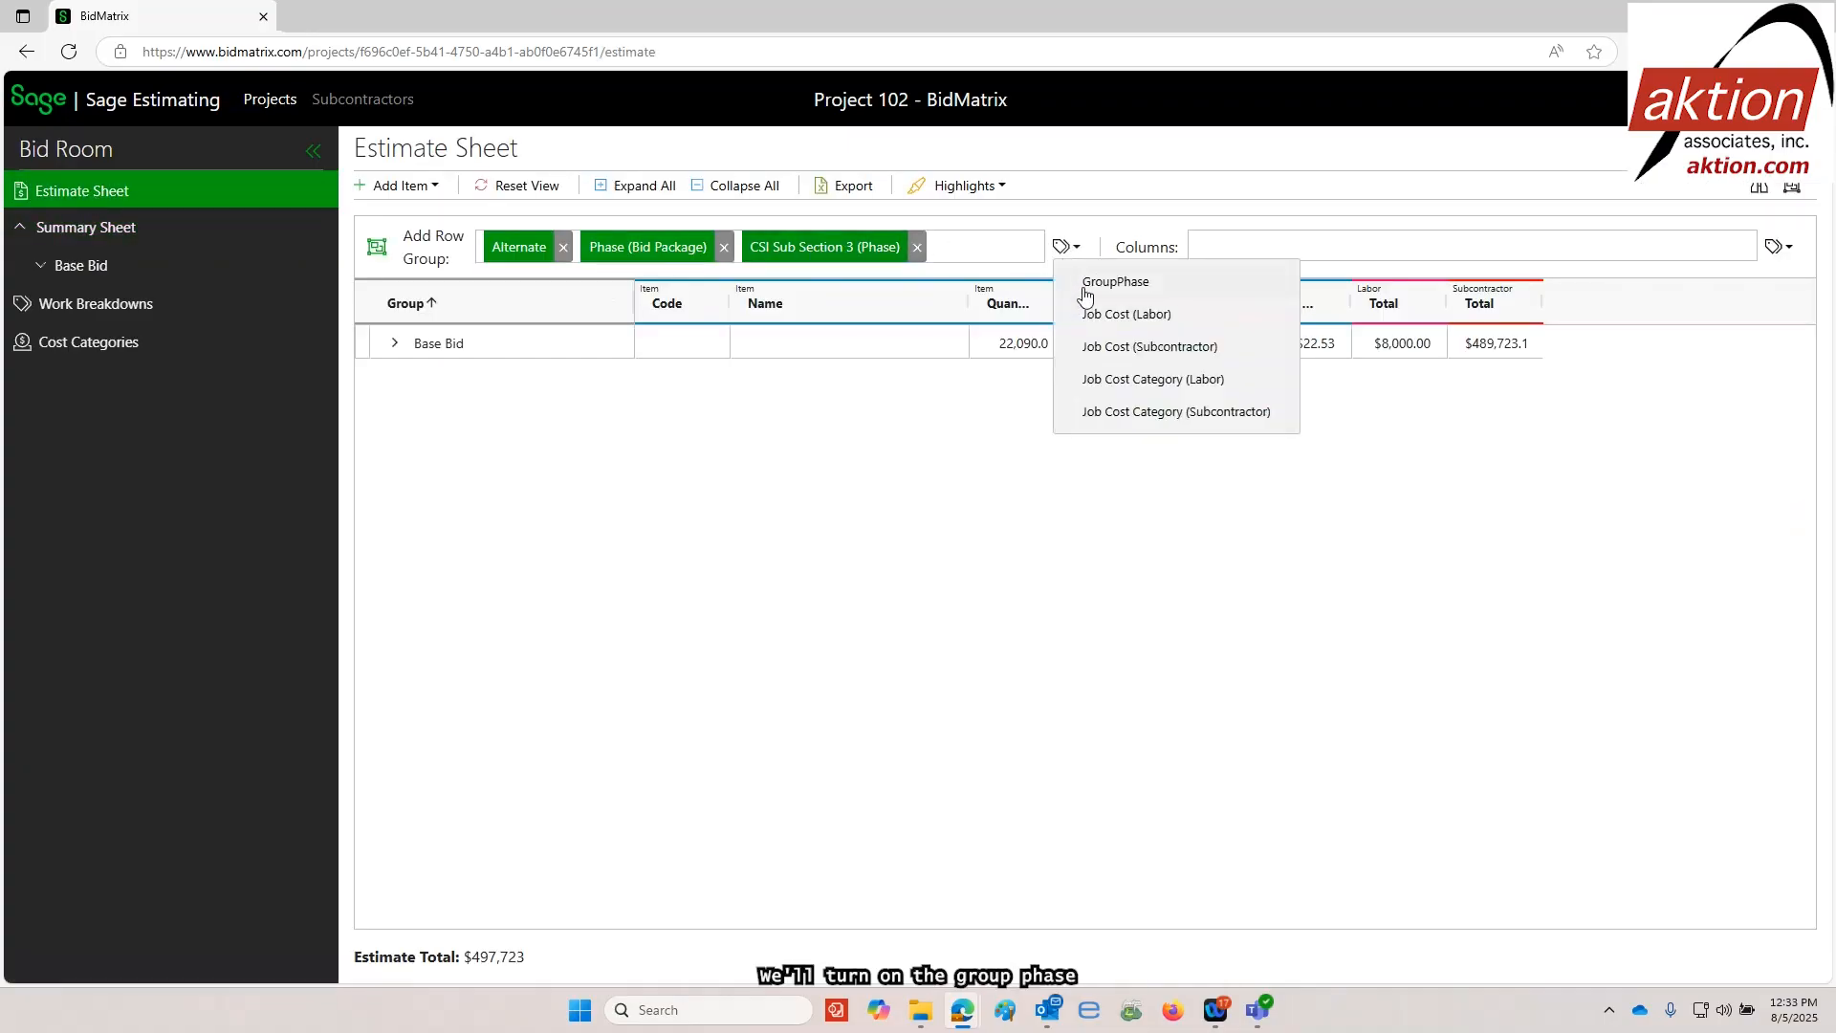
{"action": "left_click", "coordinate": [1075, 287]}
{"action": "left_click_drag", "start_coordinate": [517, 298], "coordinate": [517, 249]}
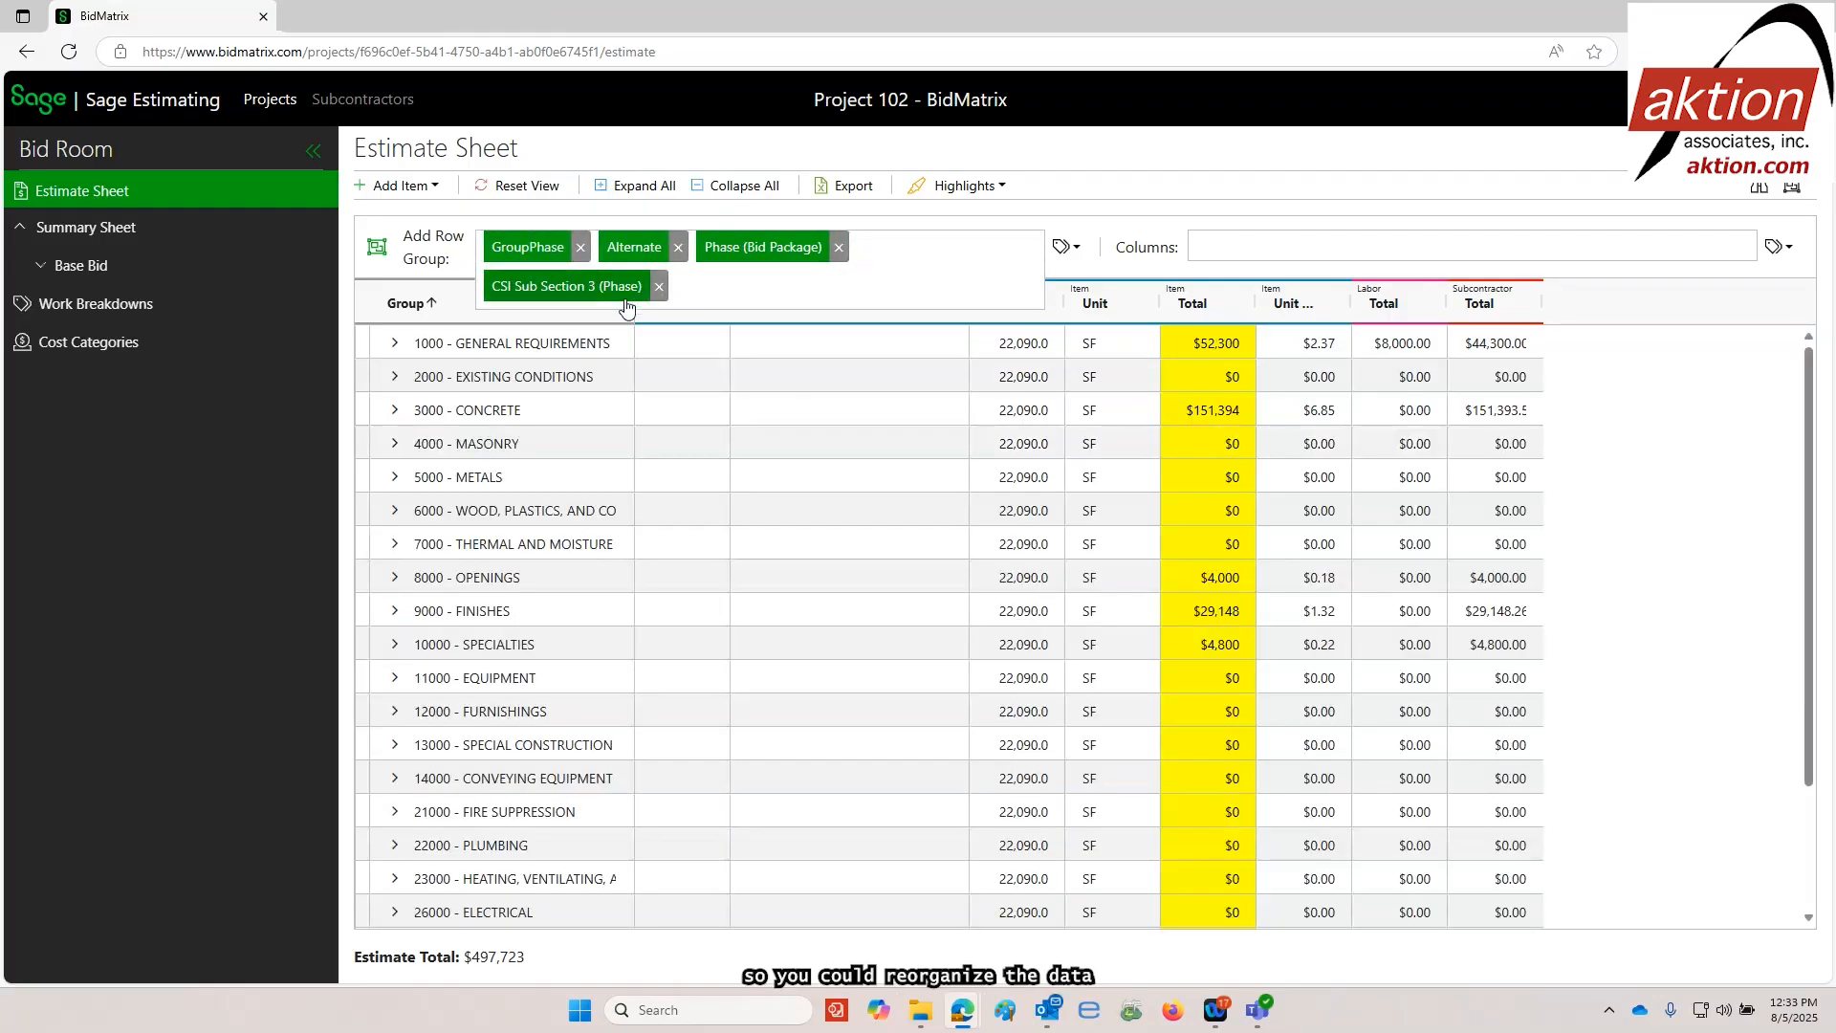
{"action": "left_click", "coordinate": [659, 286]}
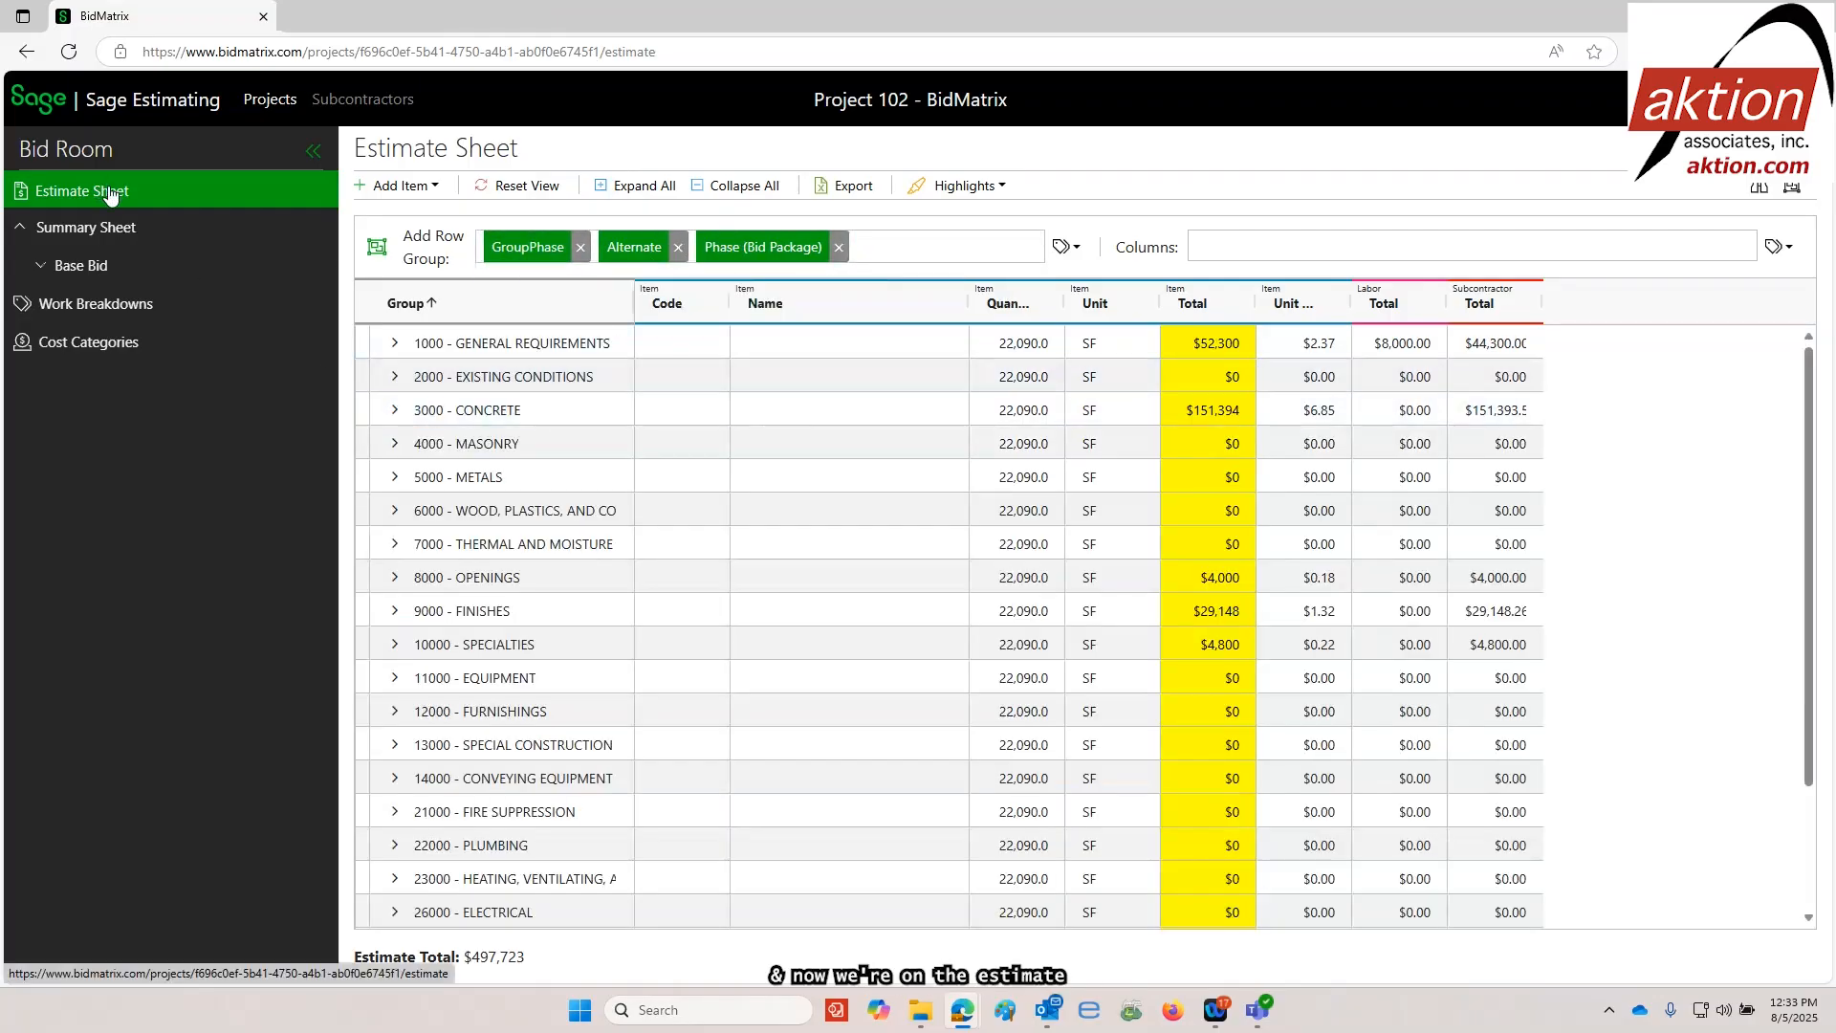
Expand the Concrete division through Base Bid and 3300 Cast-in-Place Concrete to view its CSI sub sections
{"action": "left_click", "coordinate": [395, 413]}
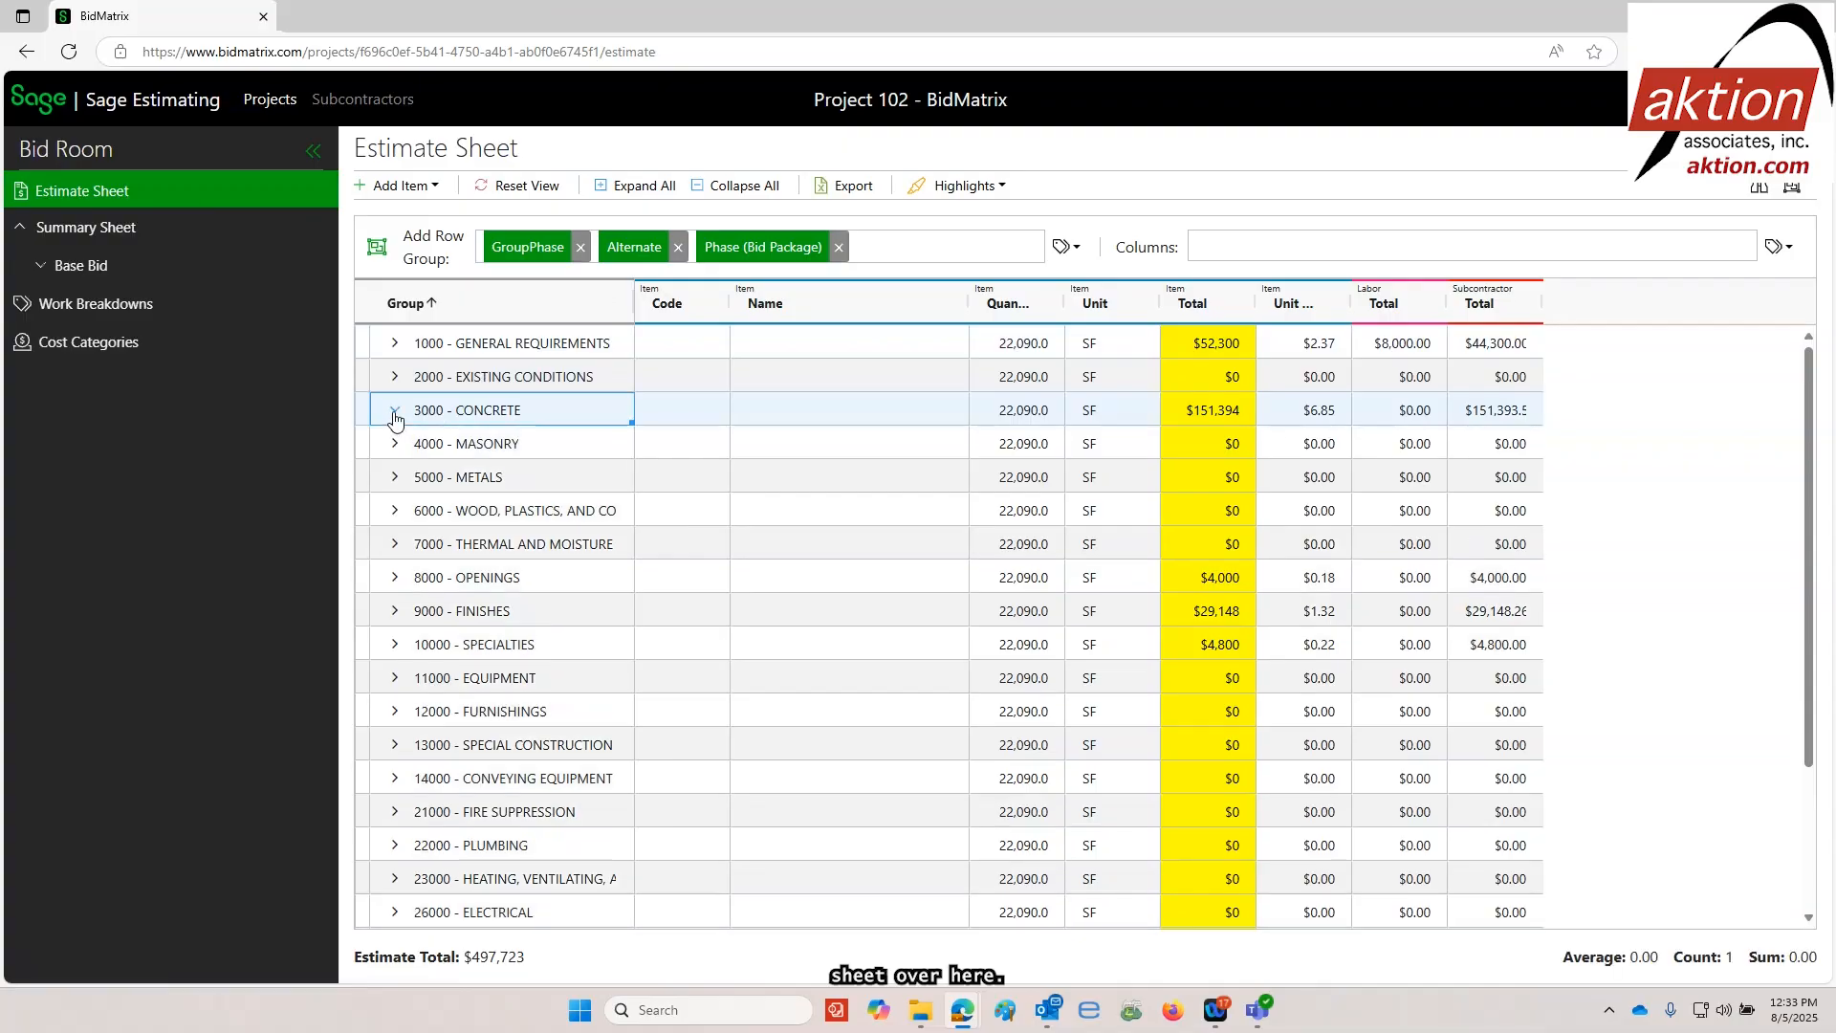
{"action": "left_click", "coordinate": [417, 447]}
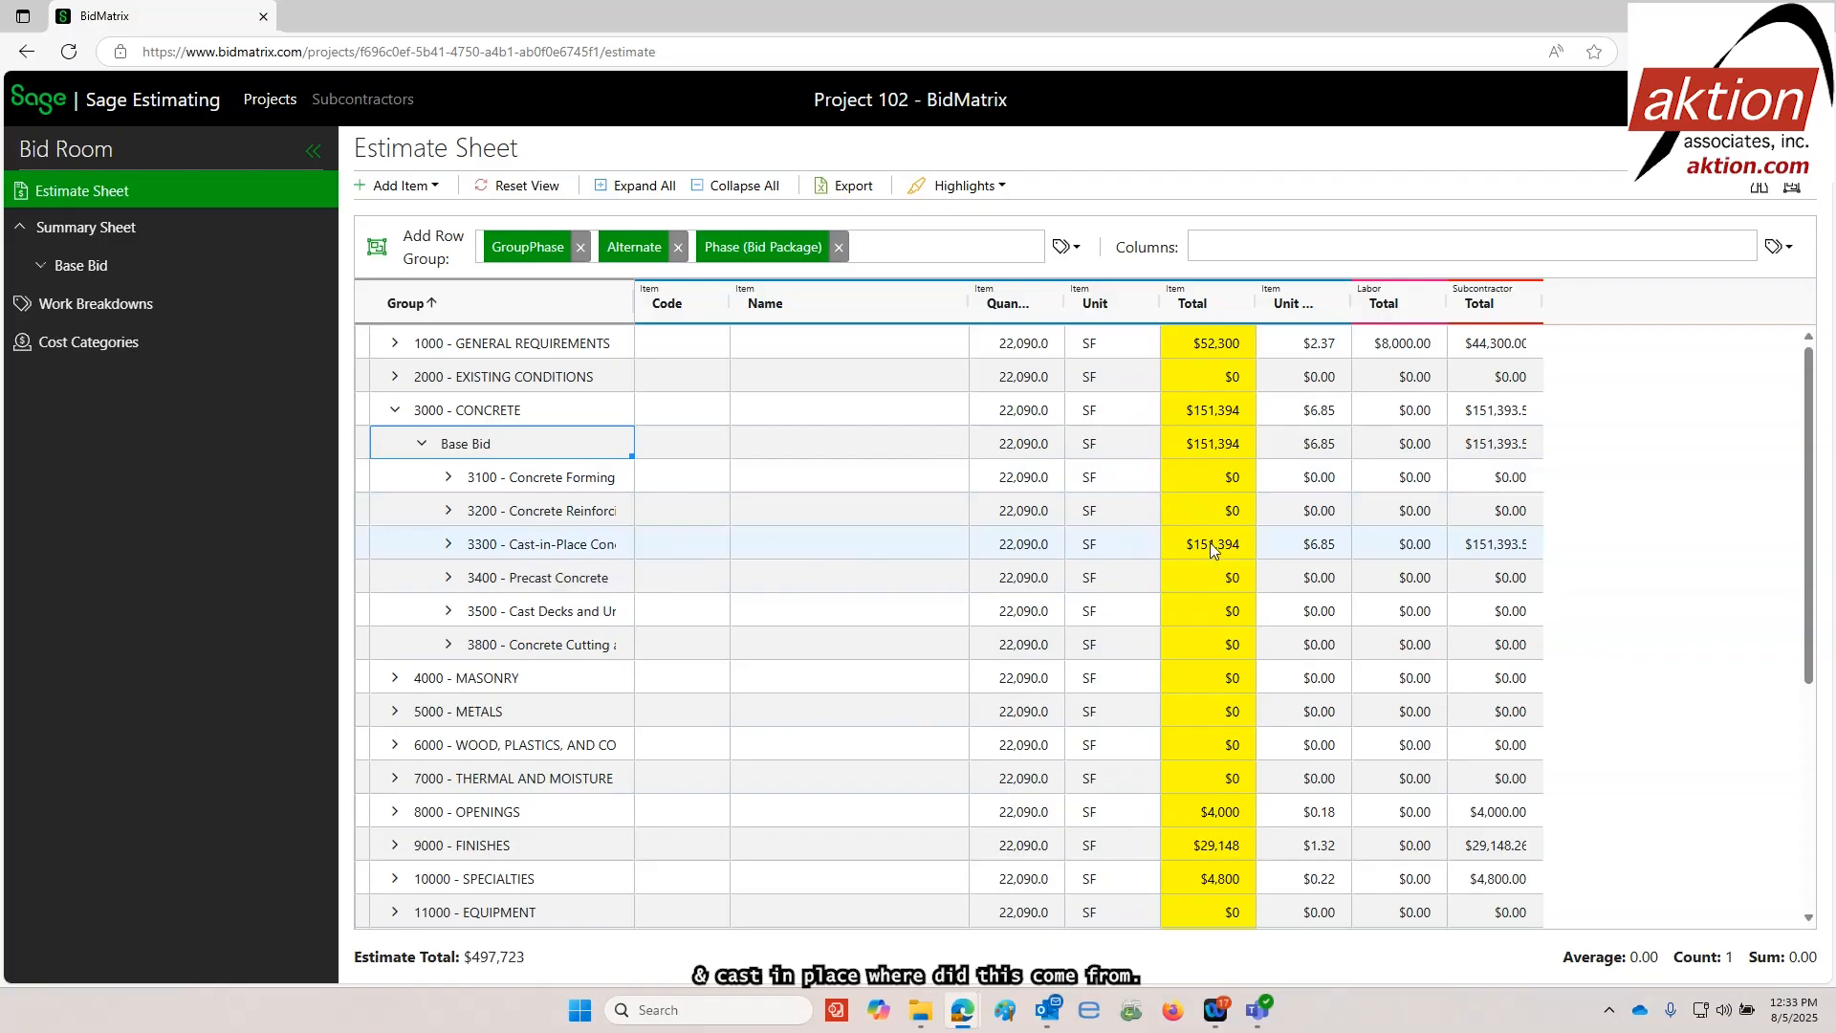
{"action": "left_click", "coordinate": [449, 548]}
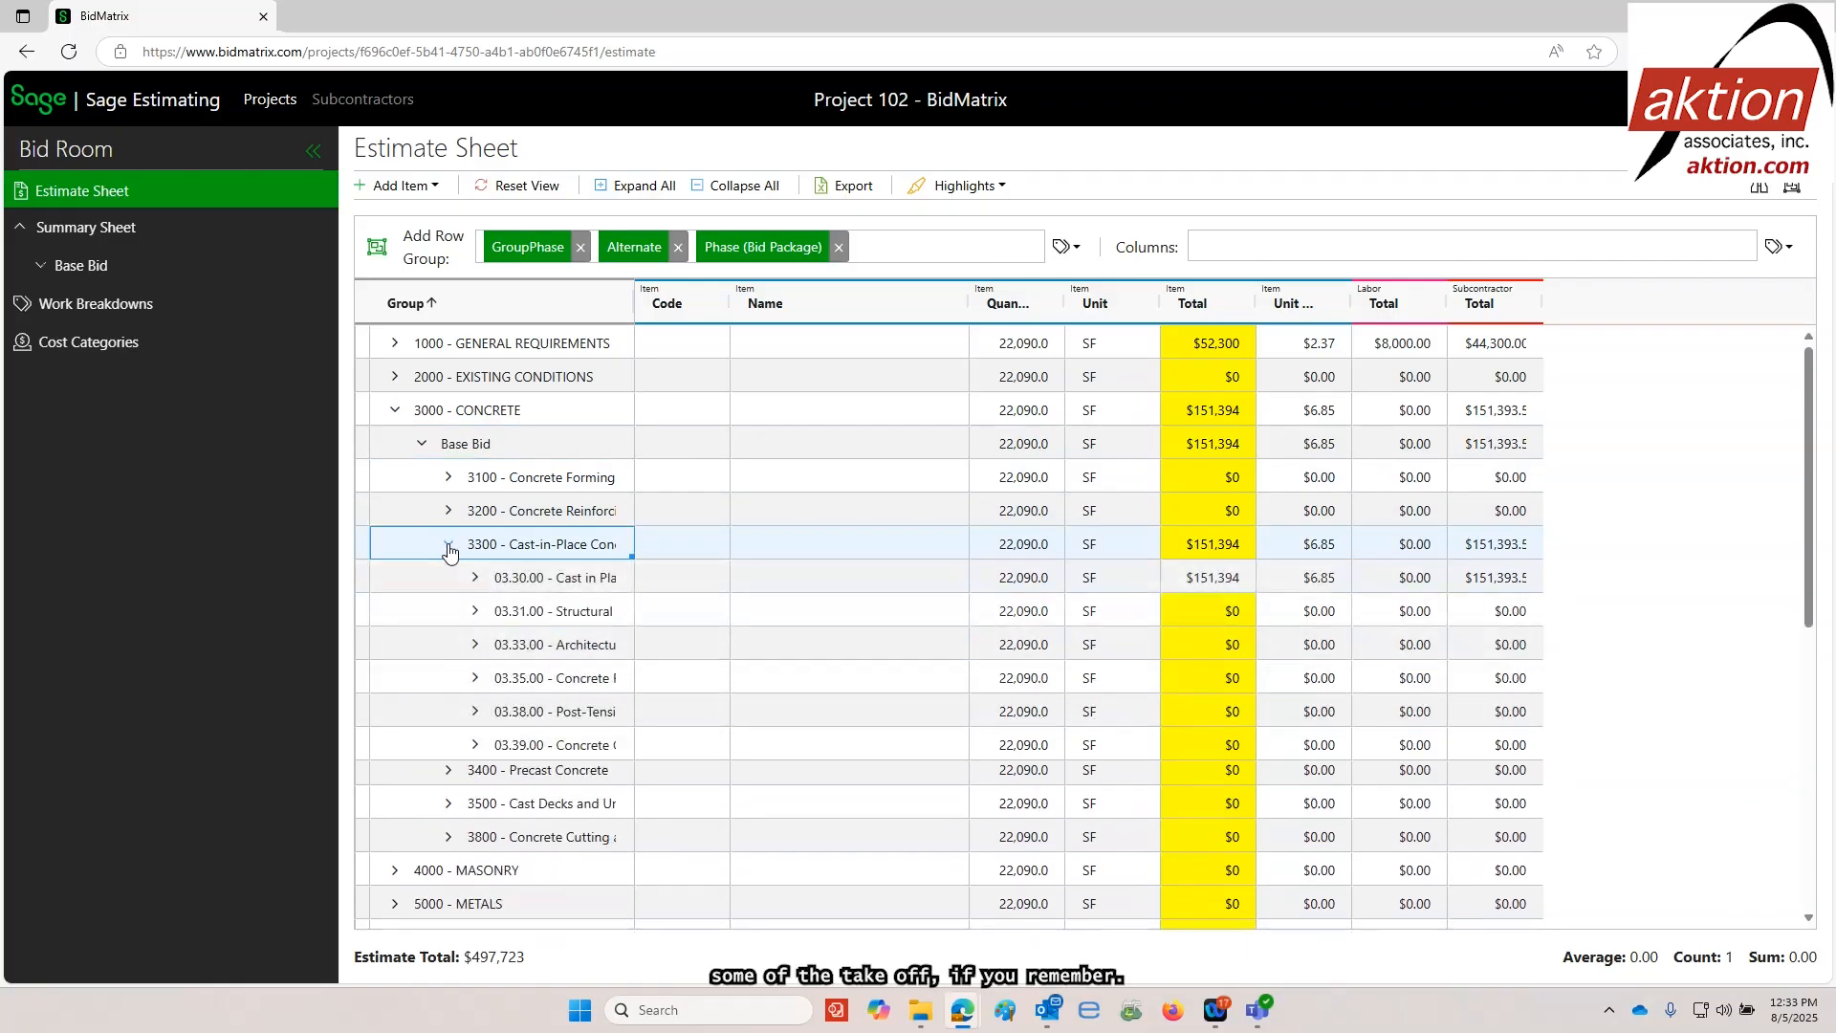
Widen the Group column to show full names and expand the 03.30.00 Cast in Place Concrete section on the Estimate Sheet
{"action": "left_click_drag", "start_coordinate": [631, 302], "coordinate": [699, 304]}
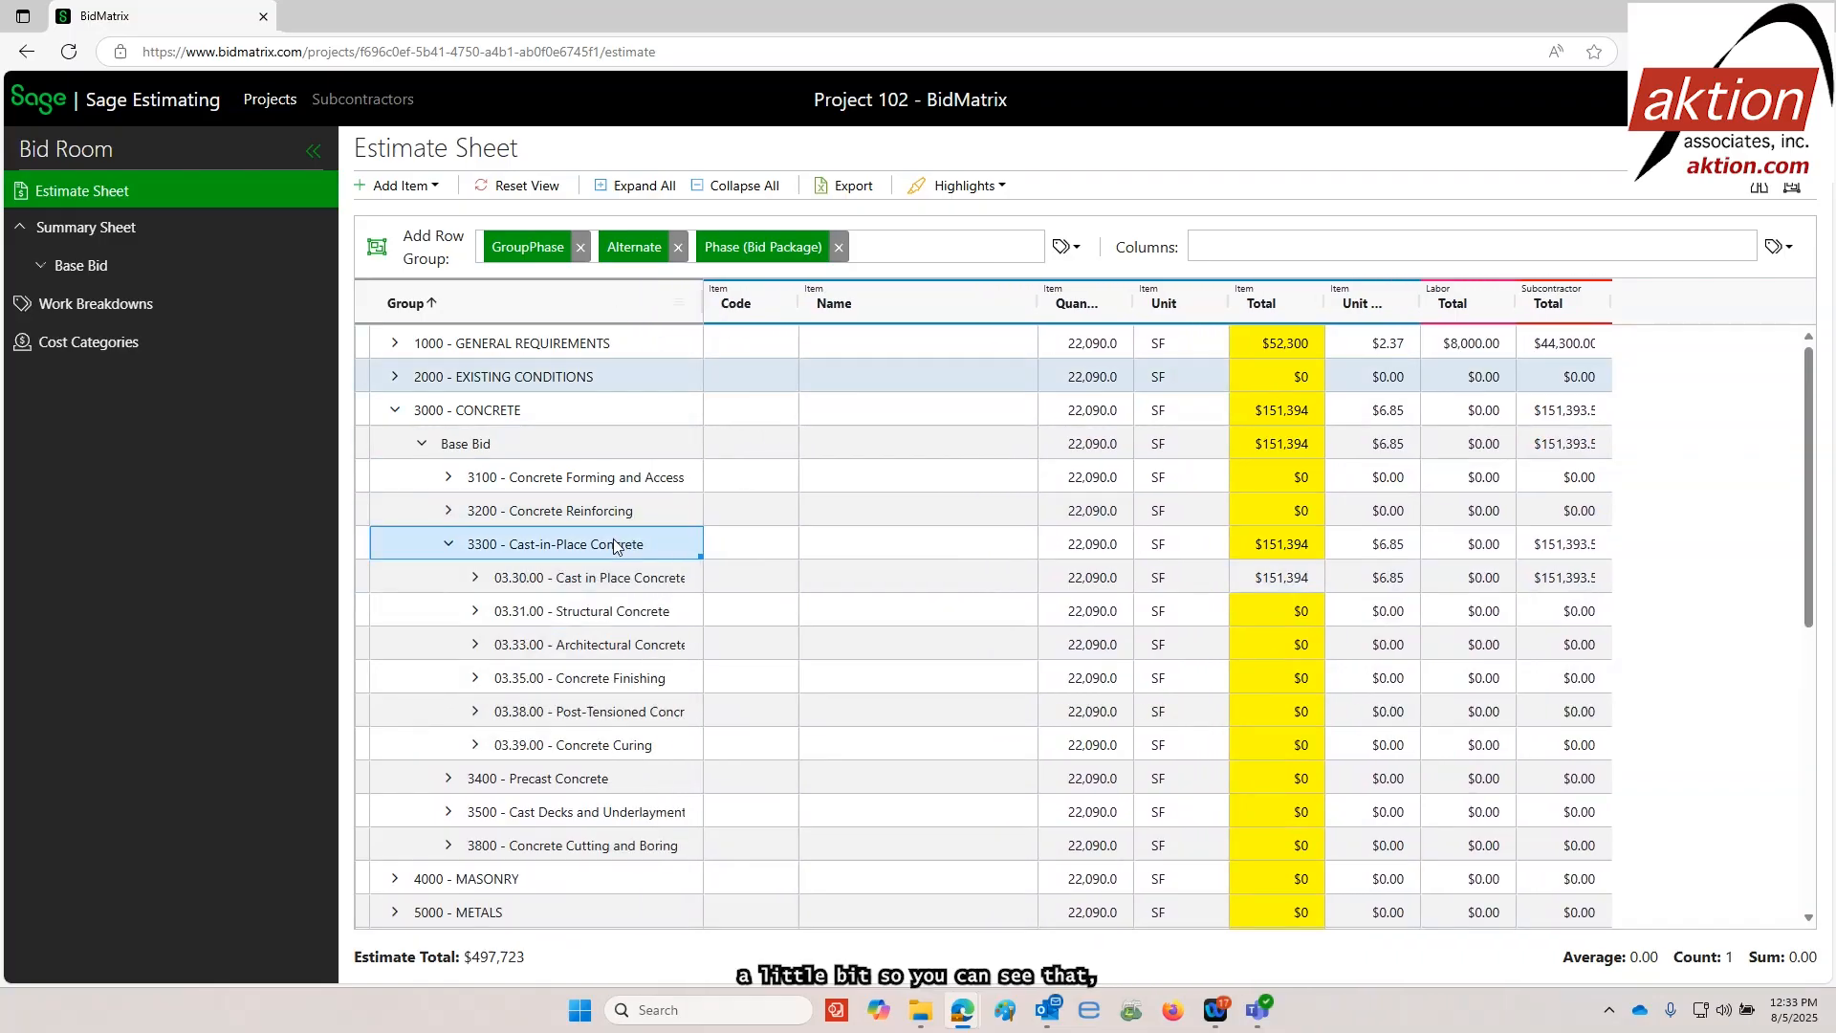
{"action": "left_click", "coordinate": [478, 583]}
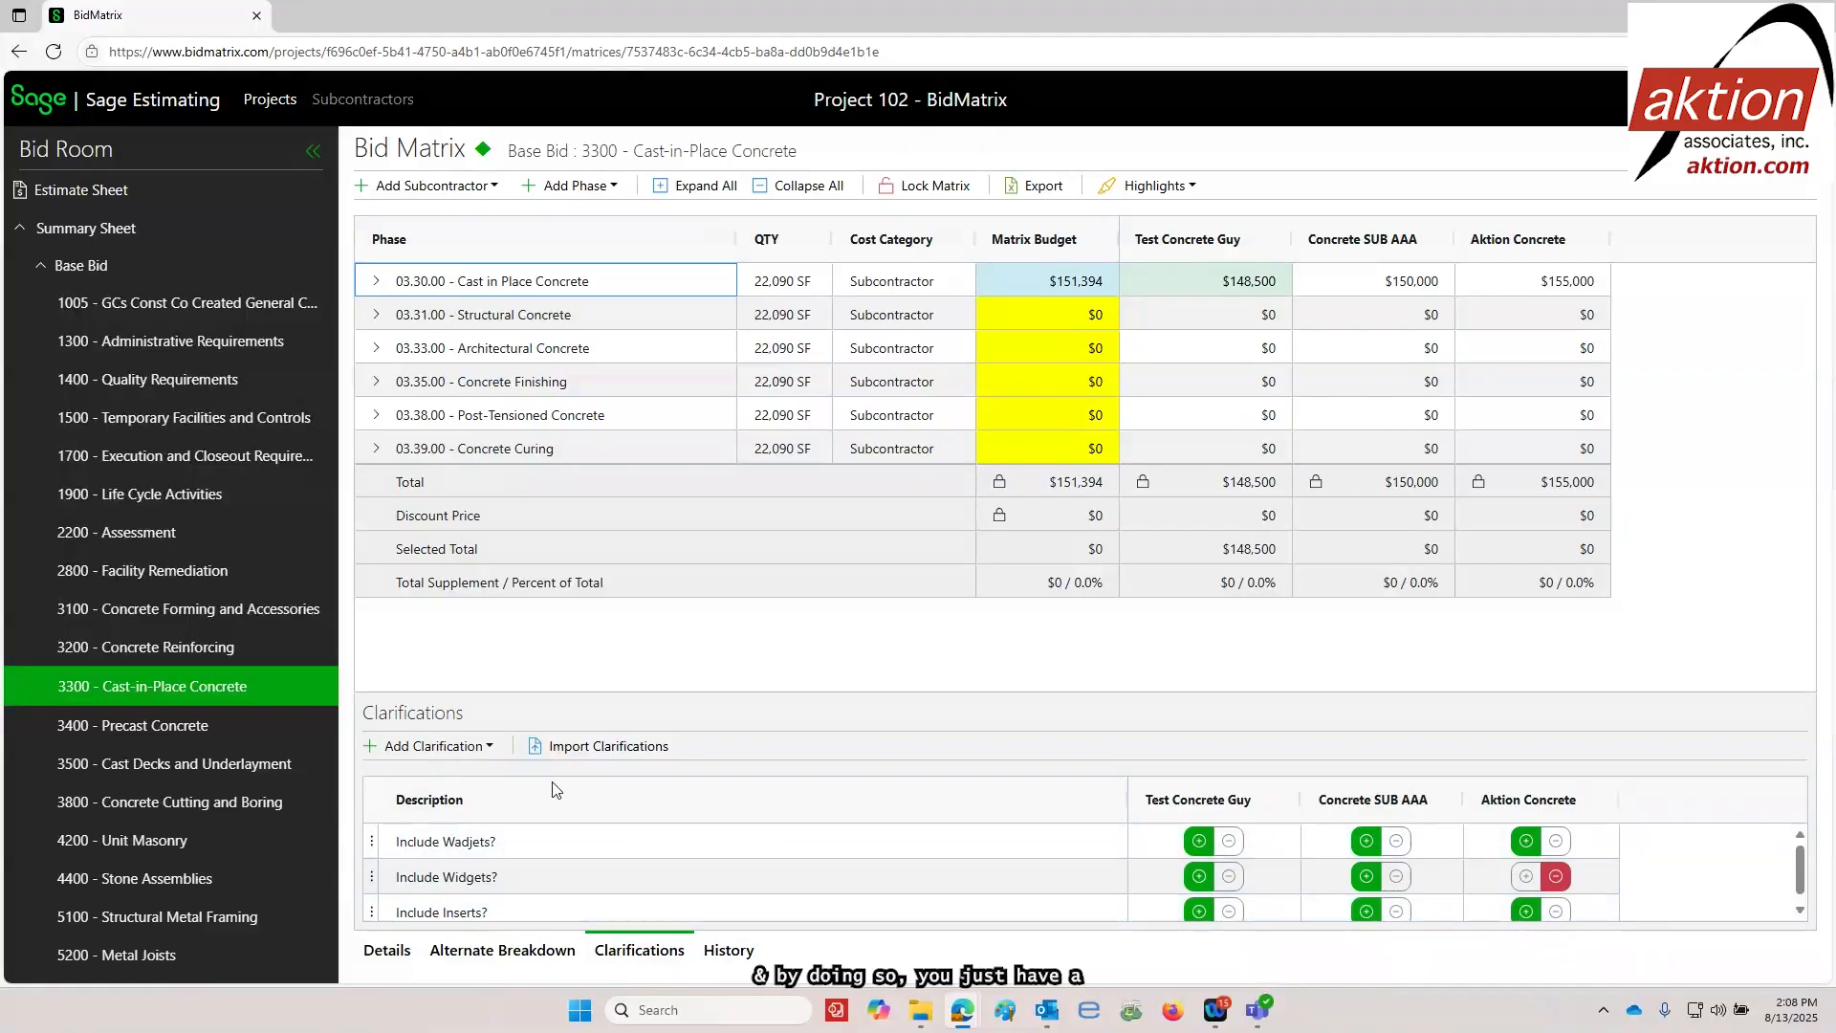
Mark the "Include Wadjets?" clarification as excluded for Test Concrete Guy and set it back to included
{"action": "left_click", "coordinate": [1232, 848]}
{"action": "left_click", "coordinate": [1202, 847]}
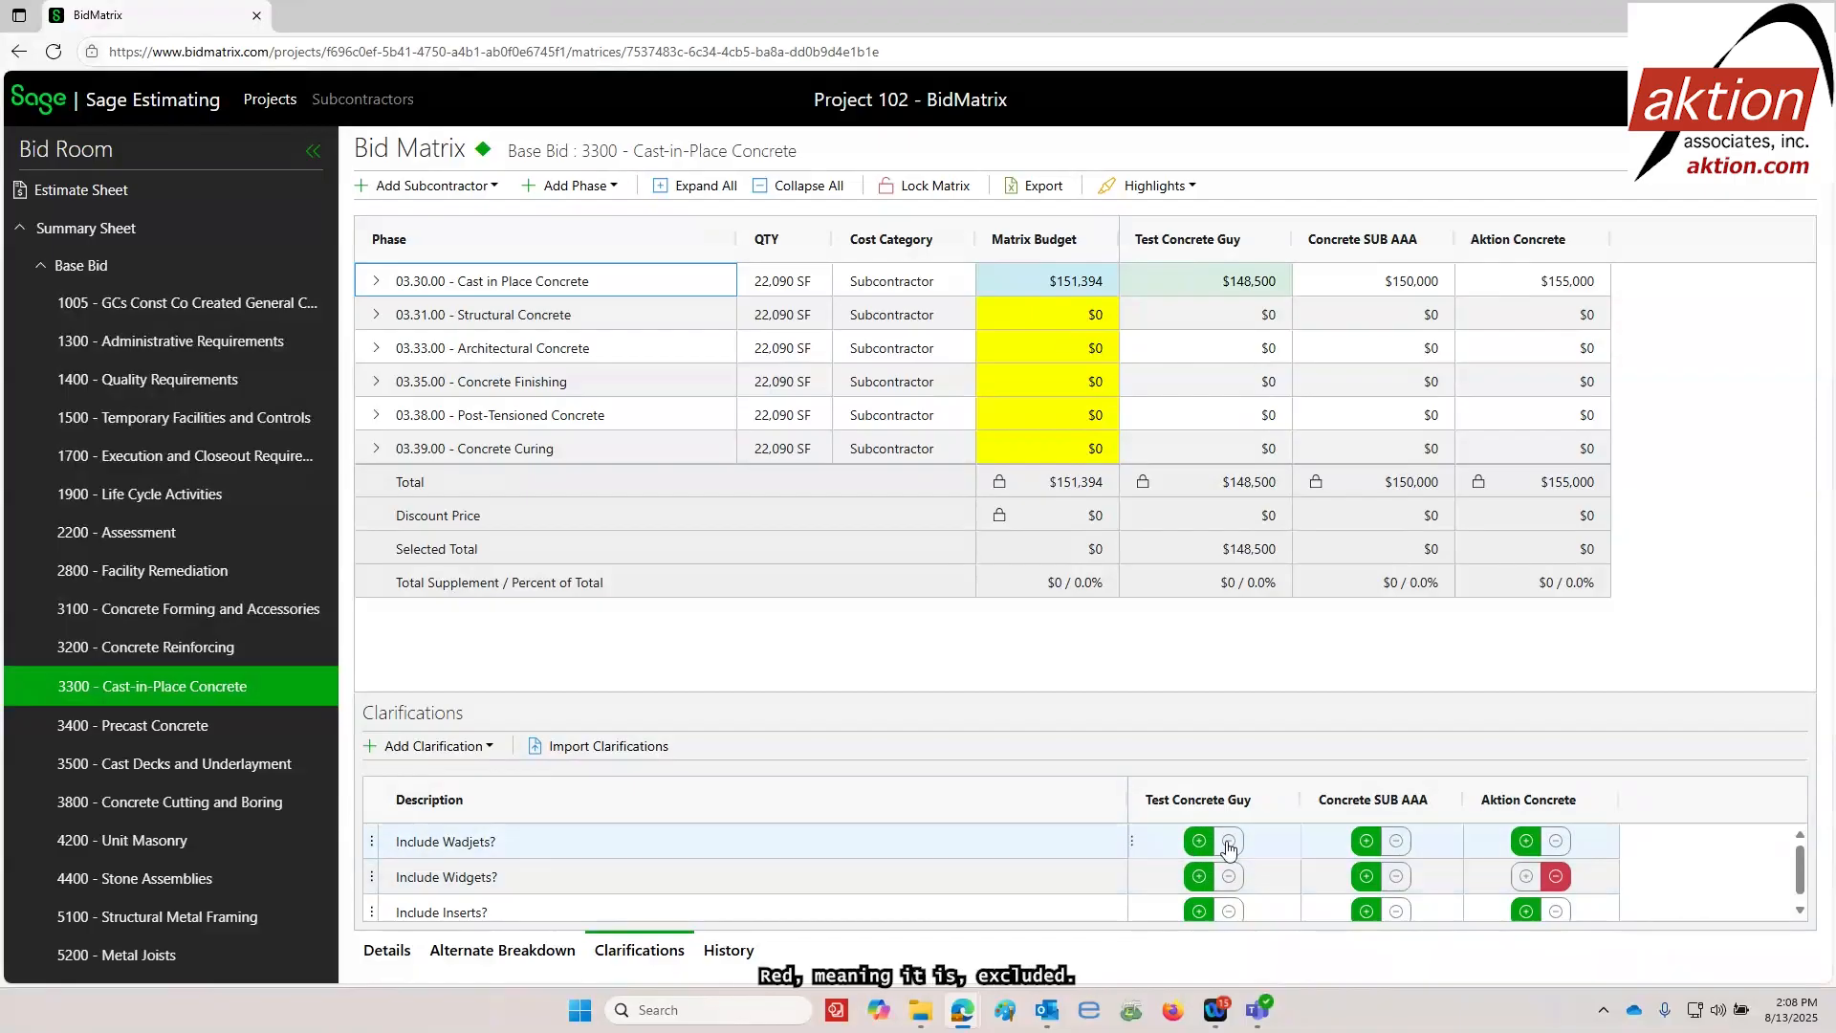
{"action": "left_click", "coordinate": [1230, 845]}
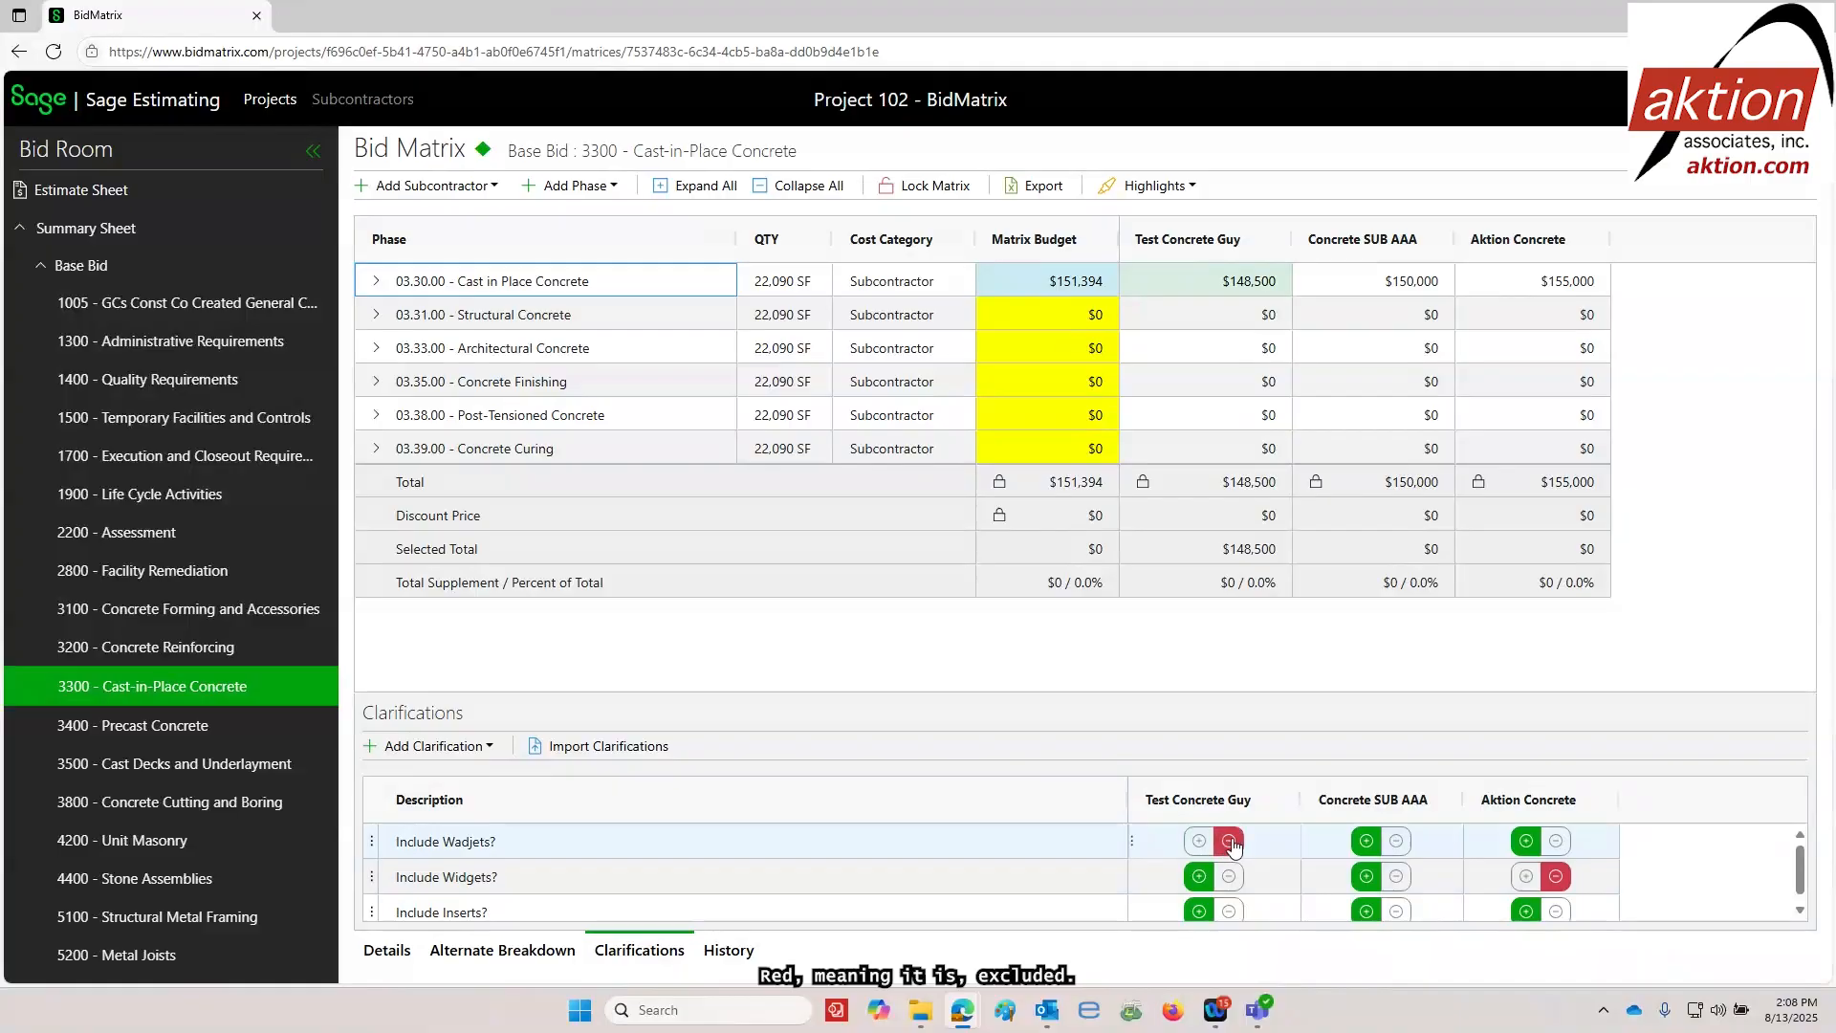
{"action": "left_click", "coordinate": [1198, 841]}
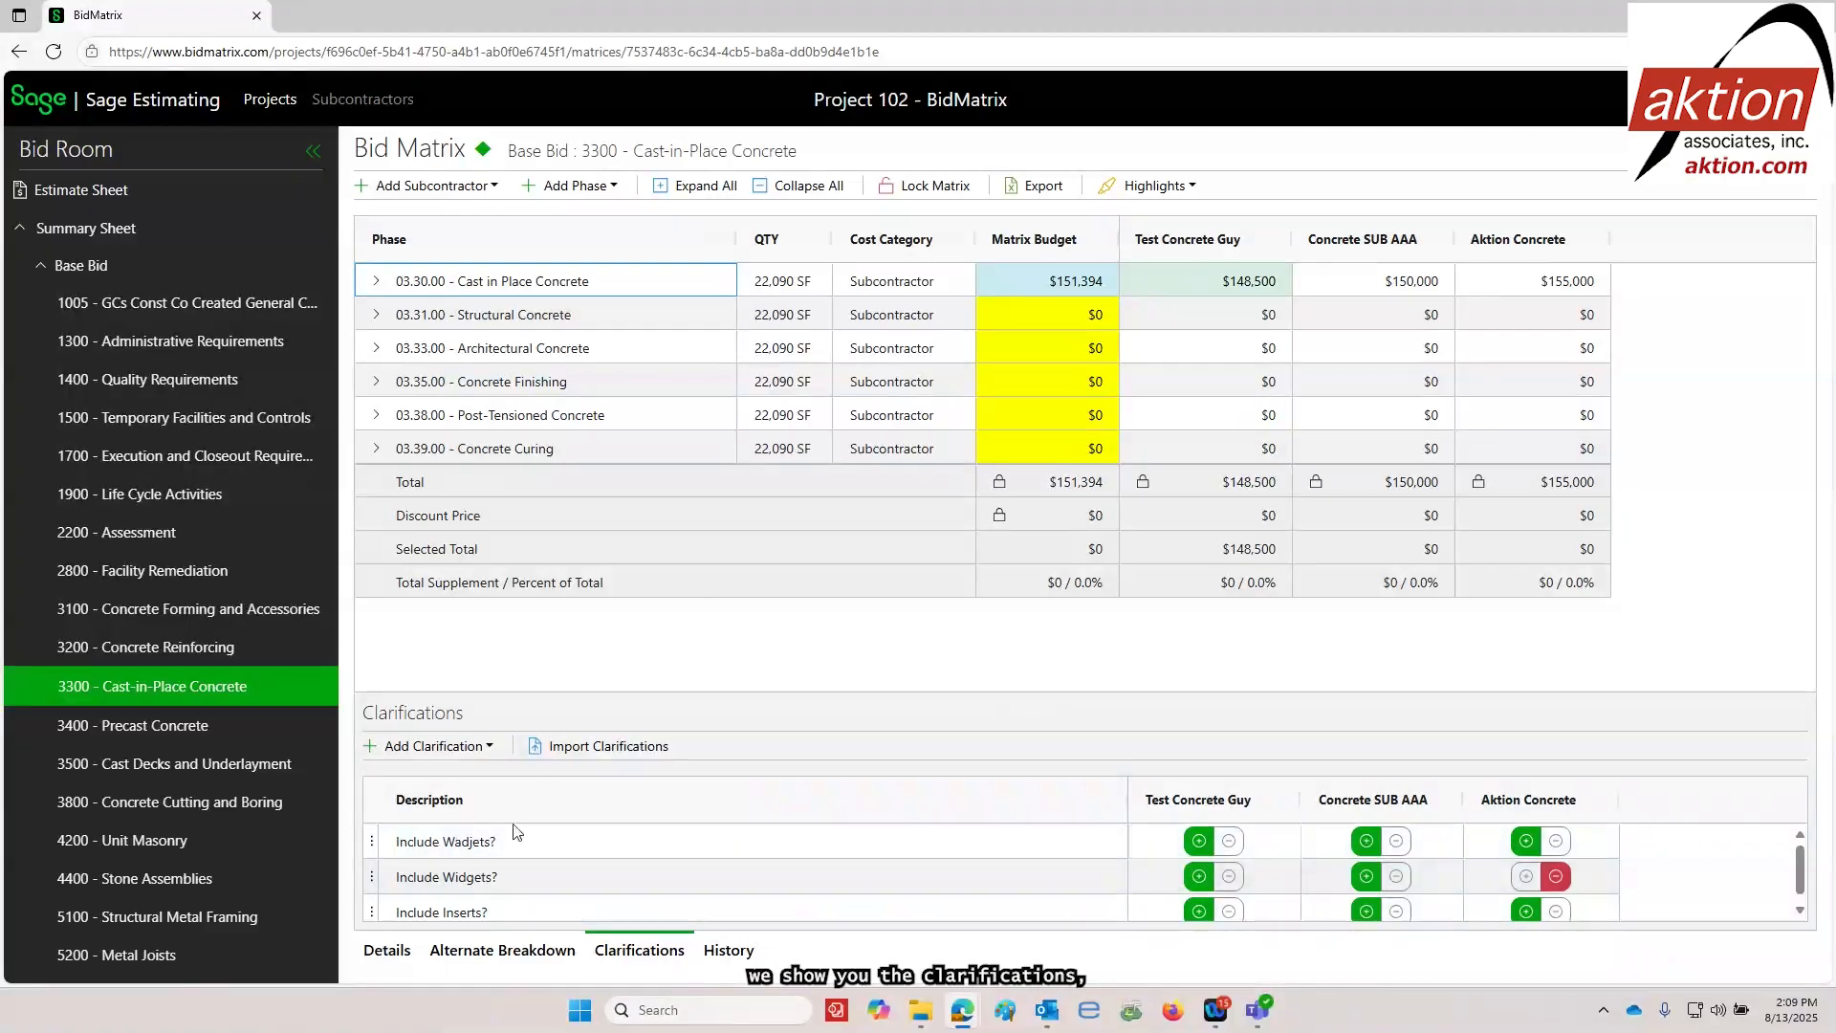
View the details of the Cast-in-Place Concrete package and check the subcontractor limit options in its path analysis
{"action": "left_click", "coordinate": [388, 951]}
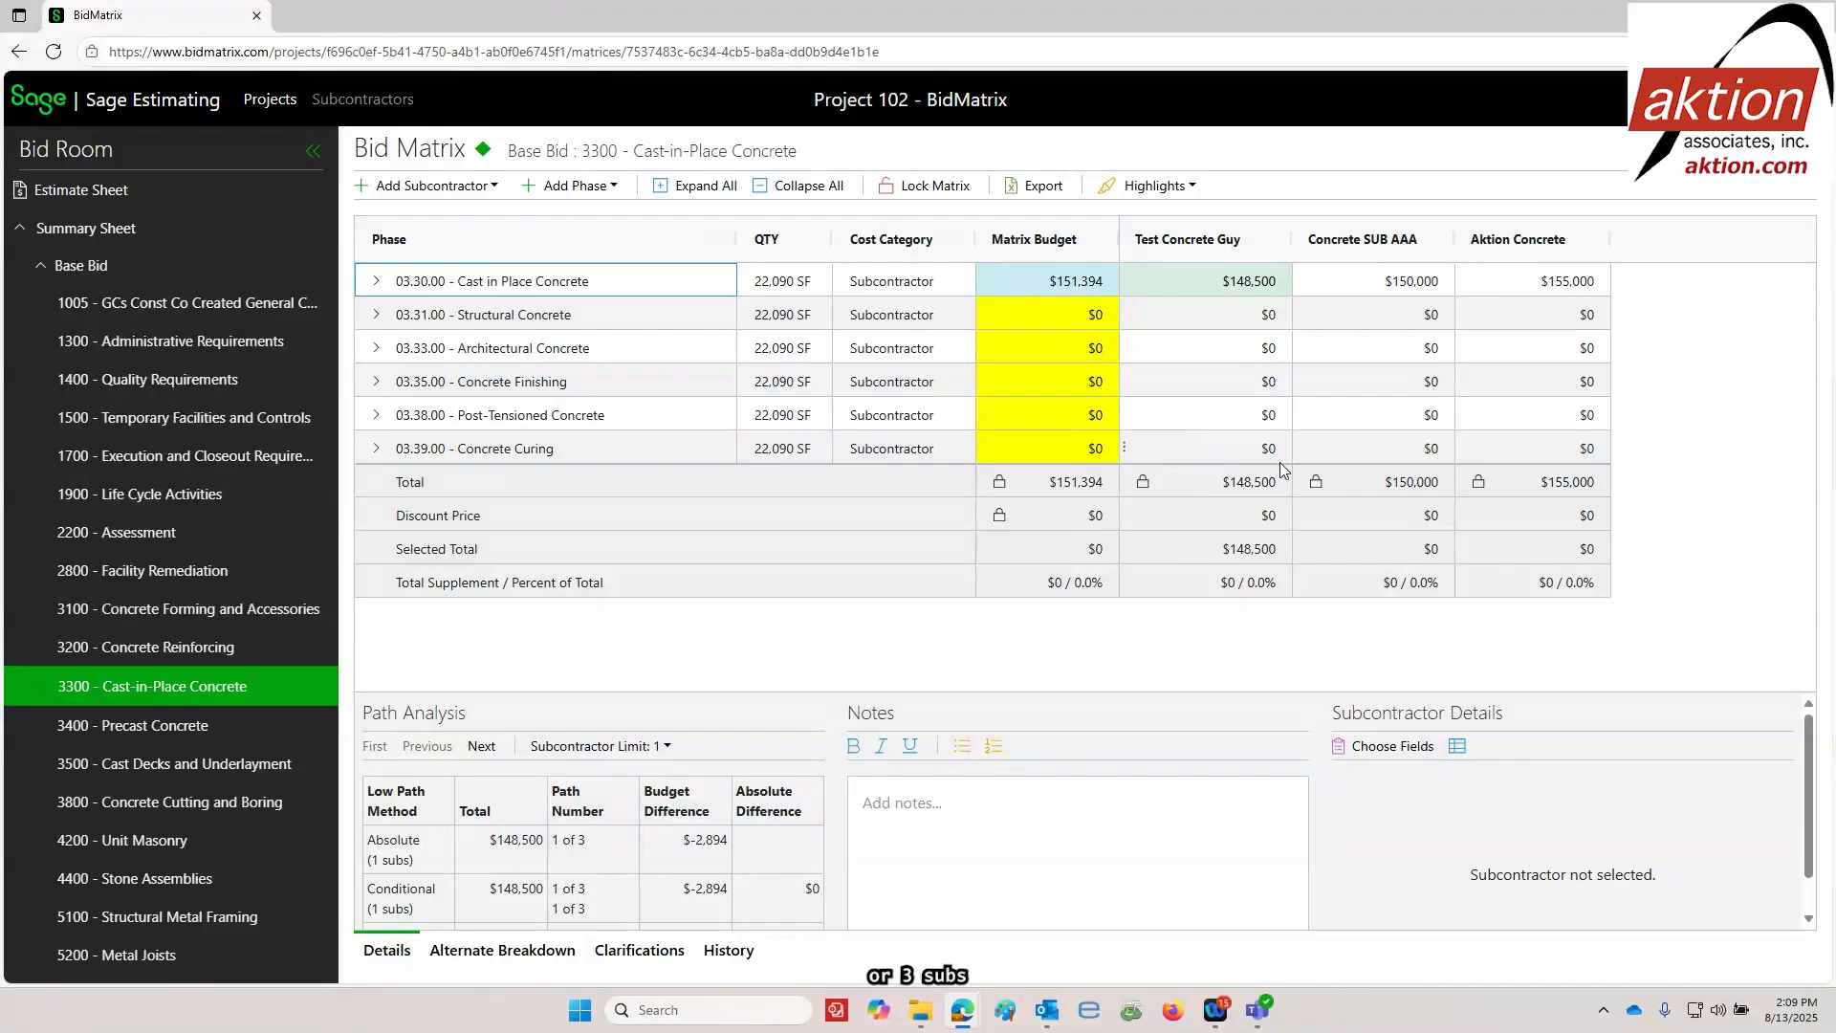
{"action": "key", "text": "Tab"}
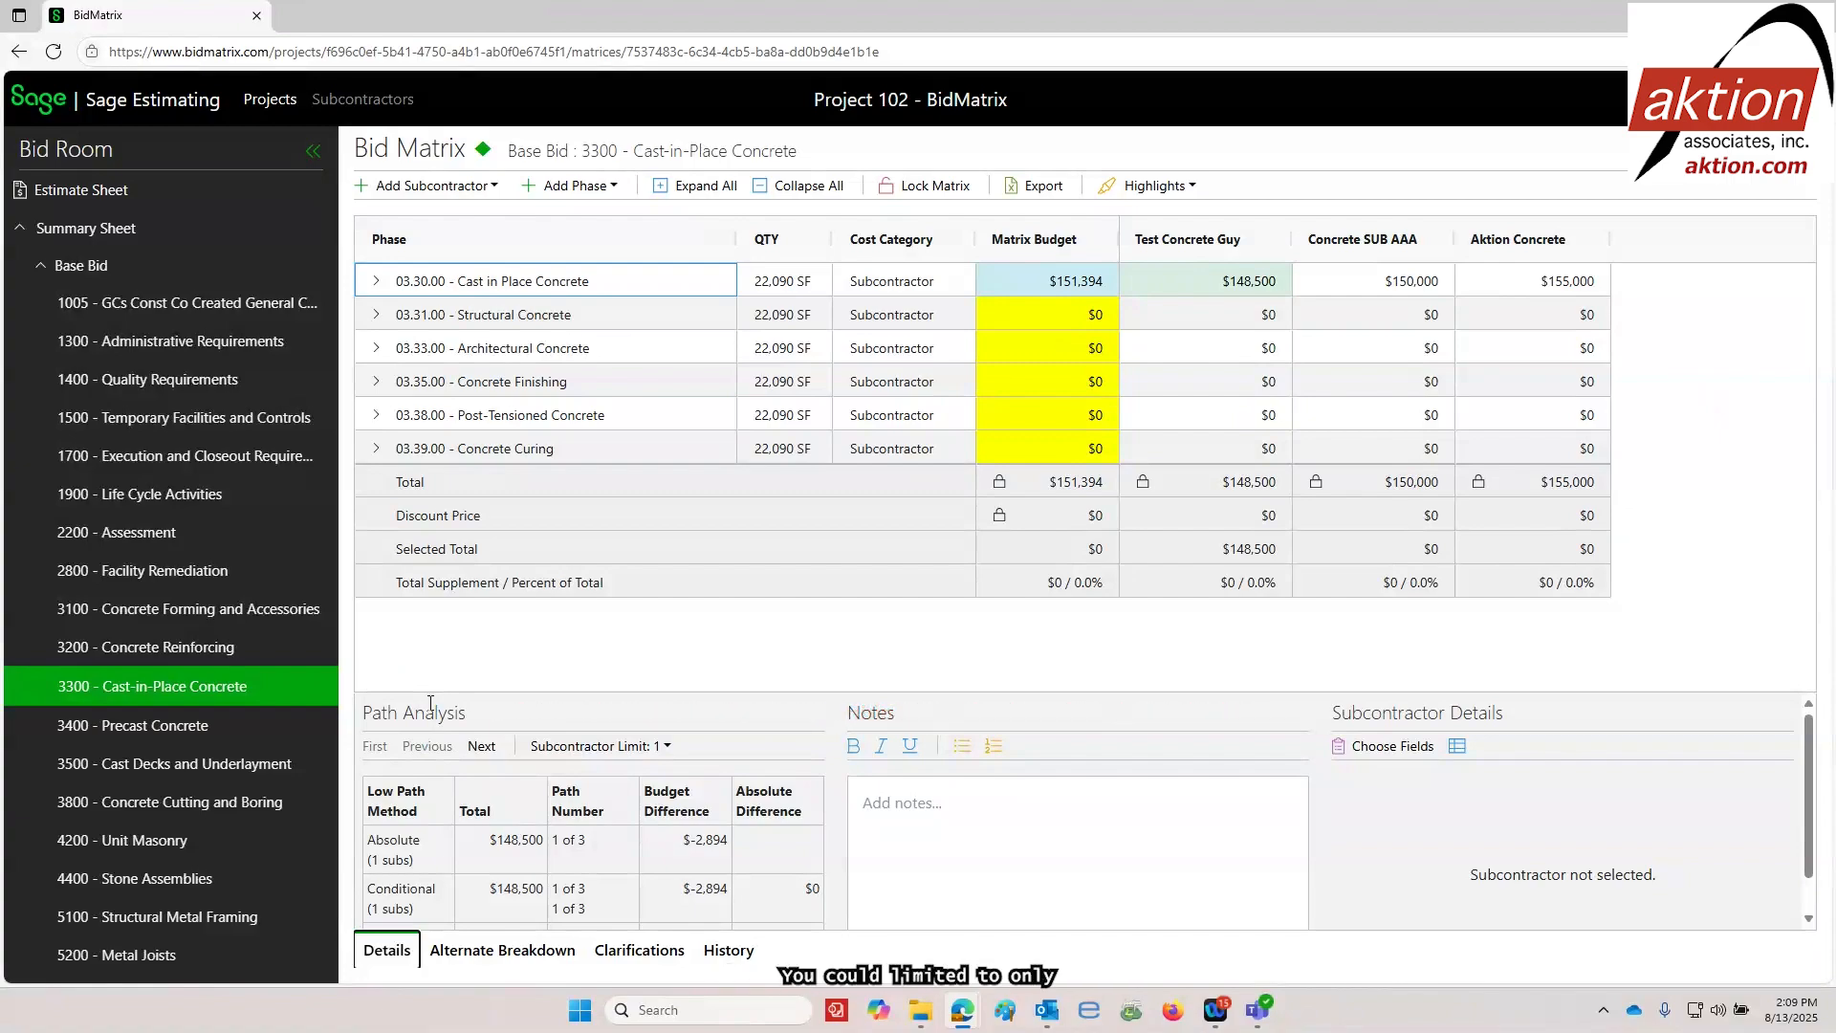
{"action": "left_click", "coordinate": [666, 749]}
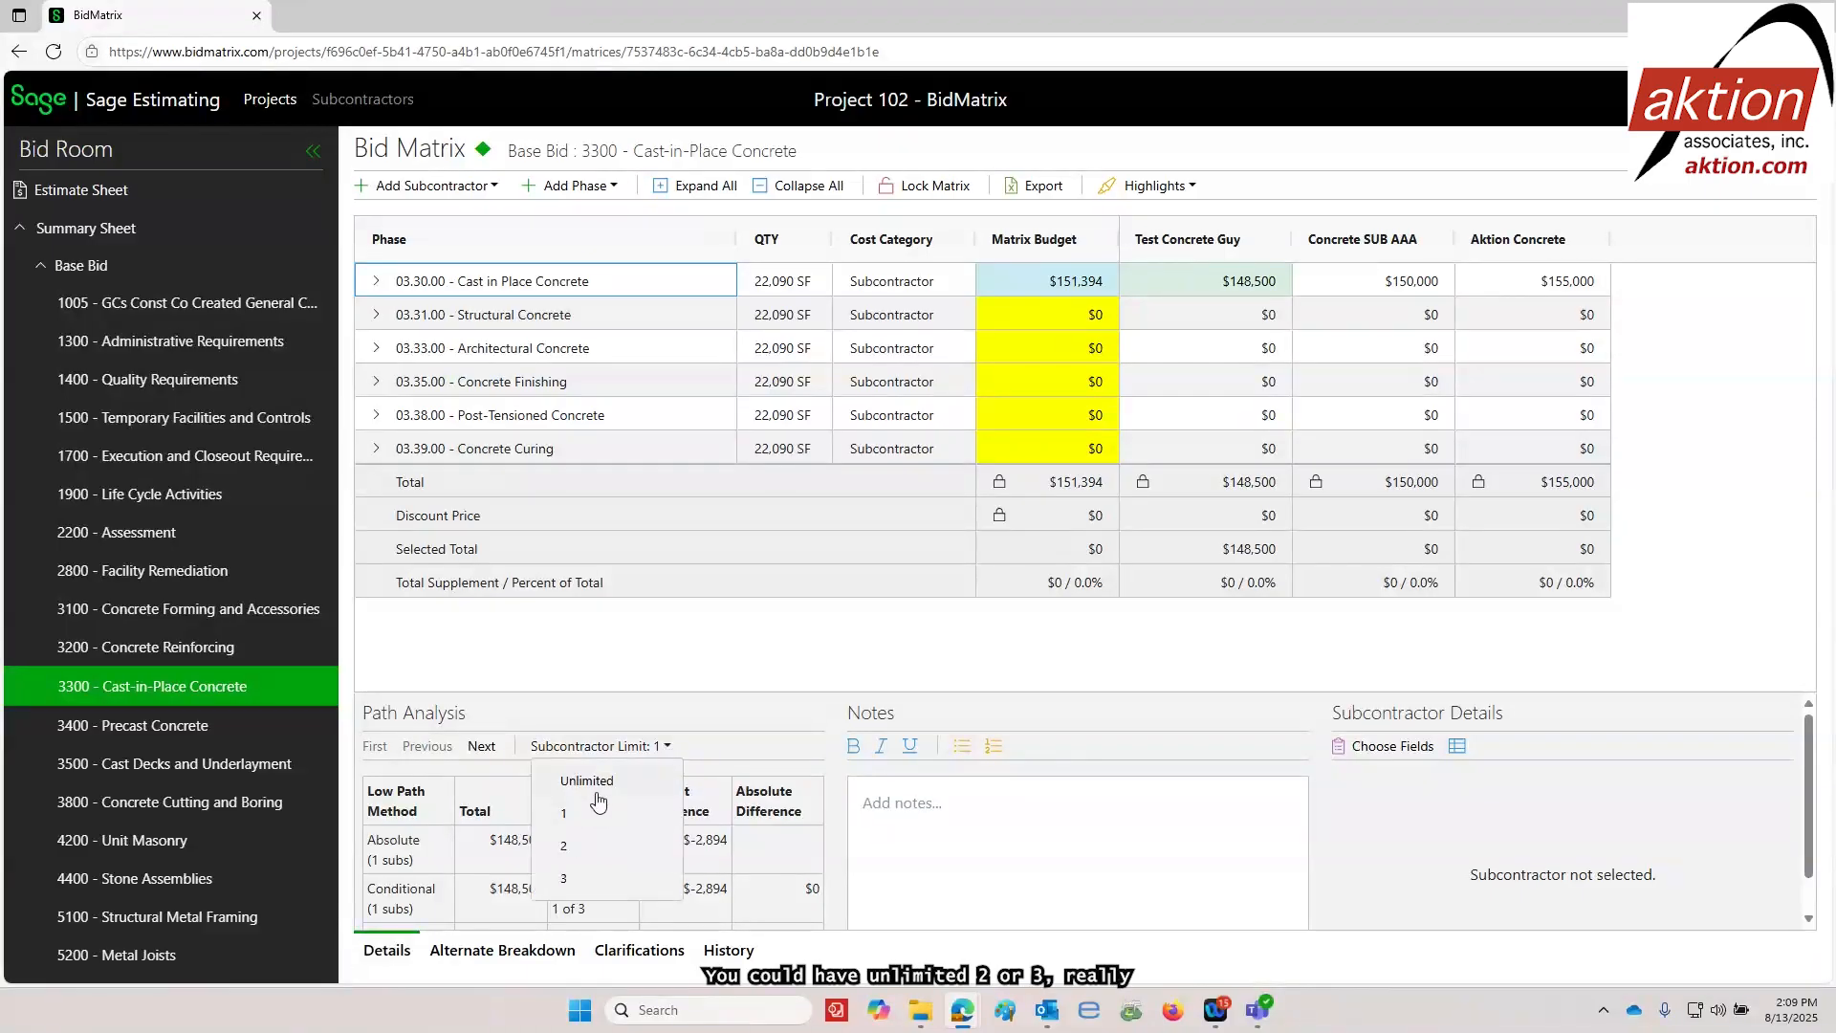
{"action": "left_click", "coordinate": [704, 727]}
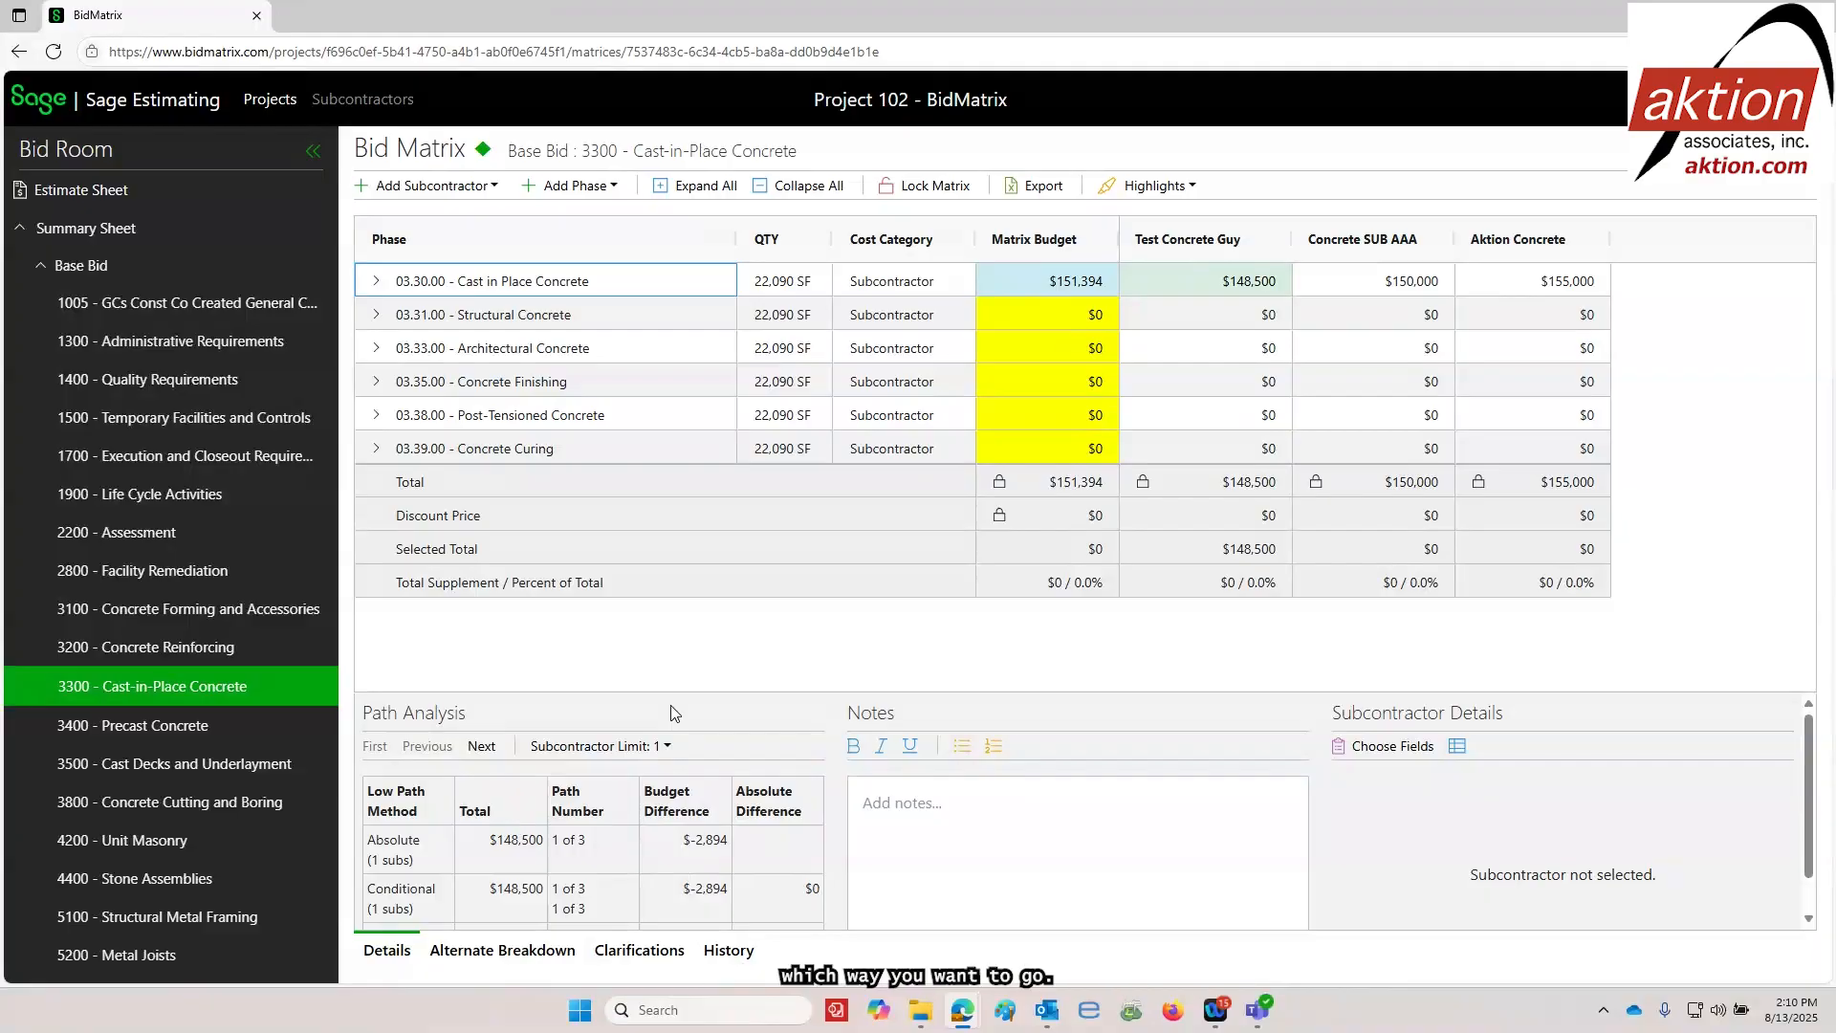
Open the 8100 Doors and Frames bid package and view its clarifications
{"action": "scroll", "coordinate": [172, 574], "scroll_direction": "down", "scroll_amount": 1}
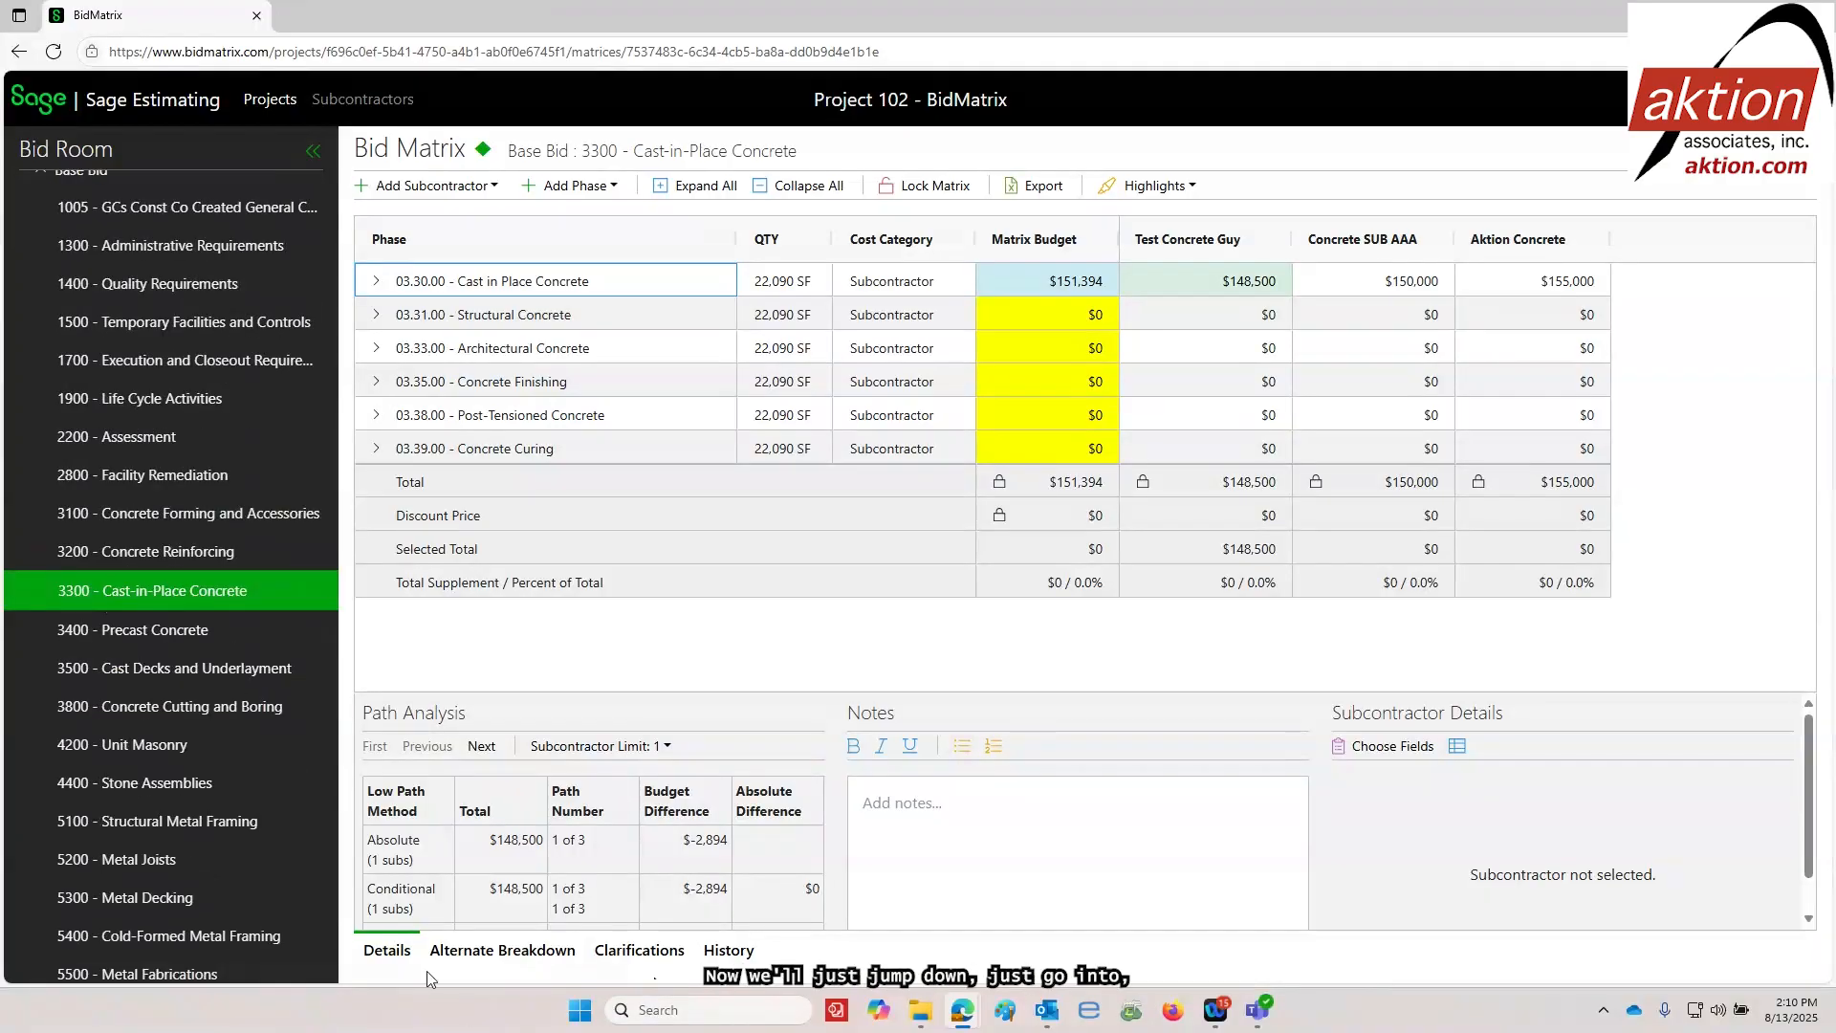
{"action": "scroll", "coordinate": [149, 674], "scroll_direction": "down", "scroll_amount": 4}
{"action": "scroll", "coordinate": [153, 727], "scroll_direction": "down", "scroll_amount": 2}
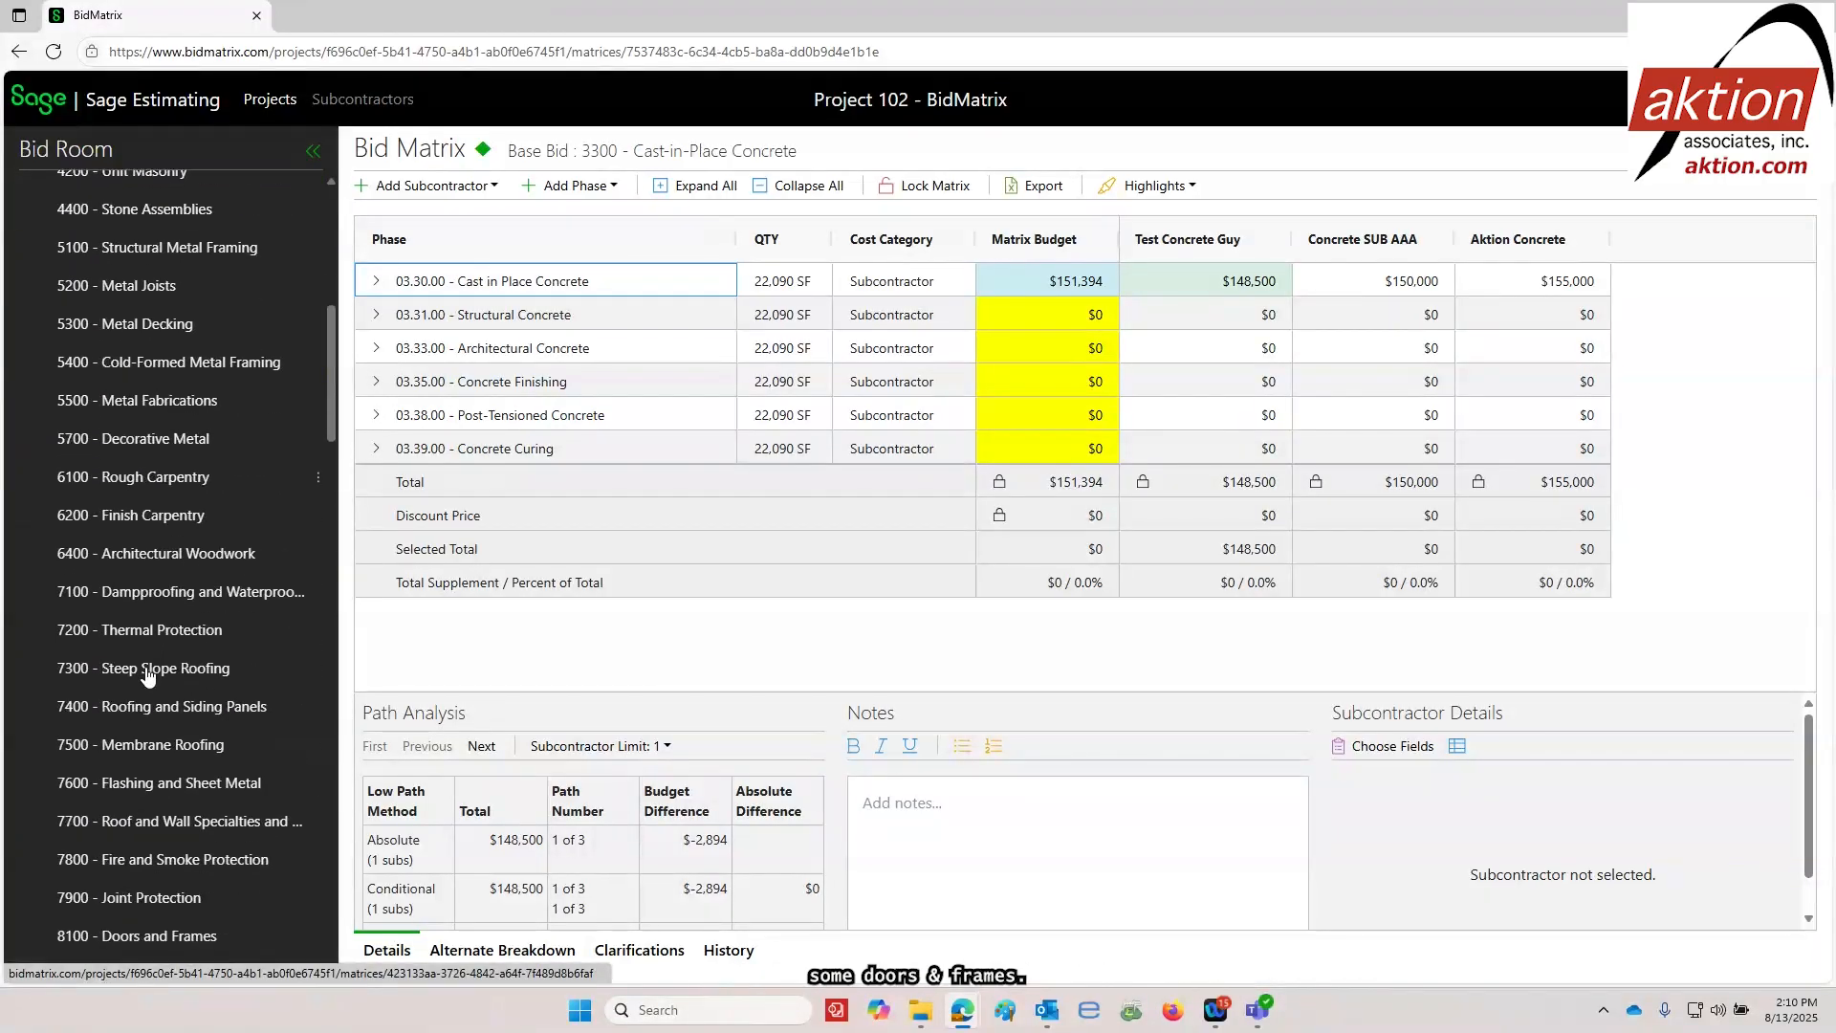
{"action": "scroll", "coordinate": [143, 765], "scroll_direction": "down", "scroll_amount": 2}
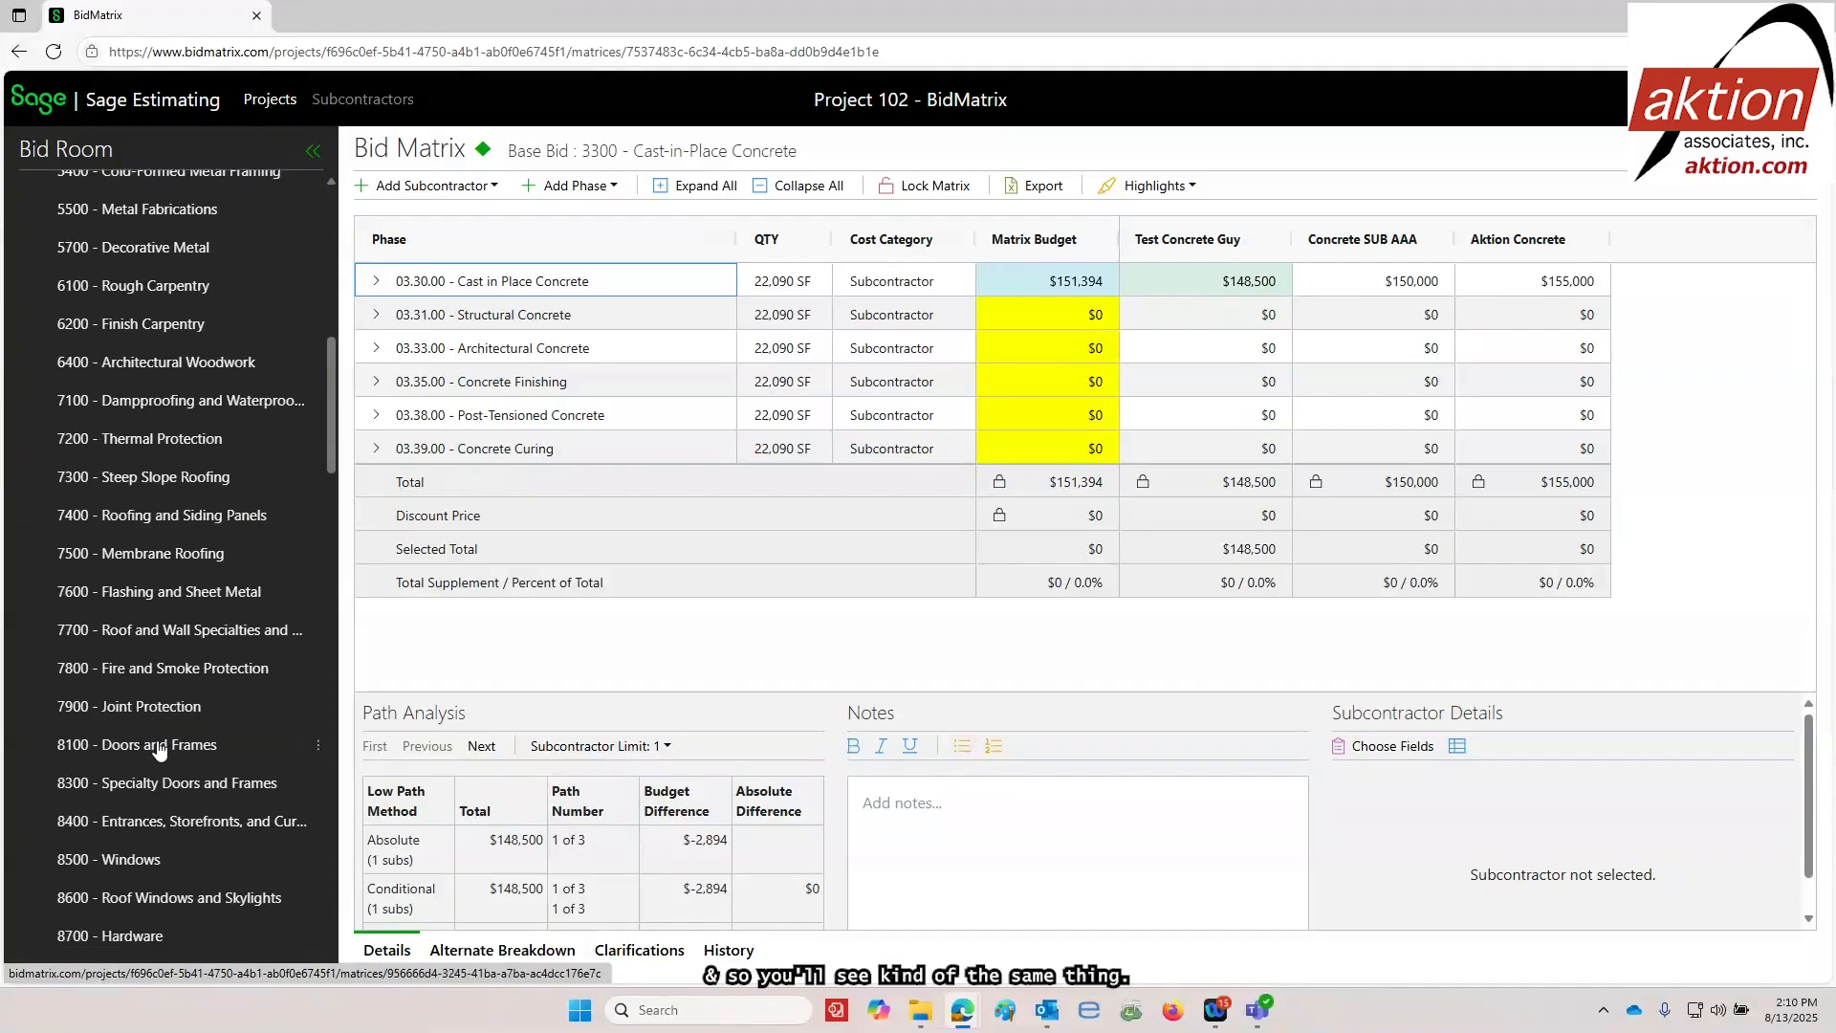
{"action": "left_click", "coordinate": [132, 755]}
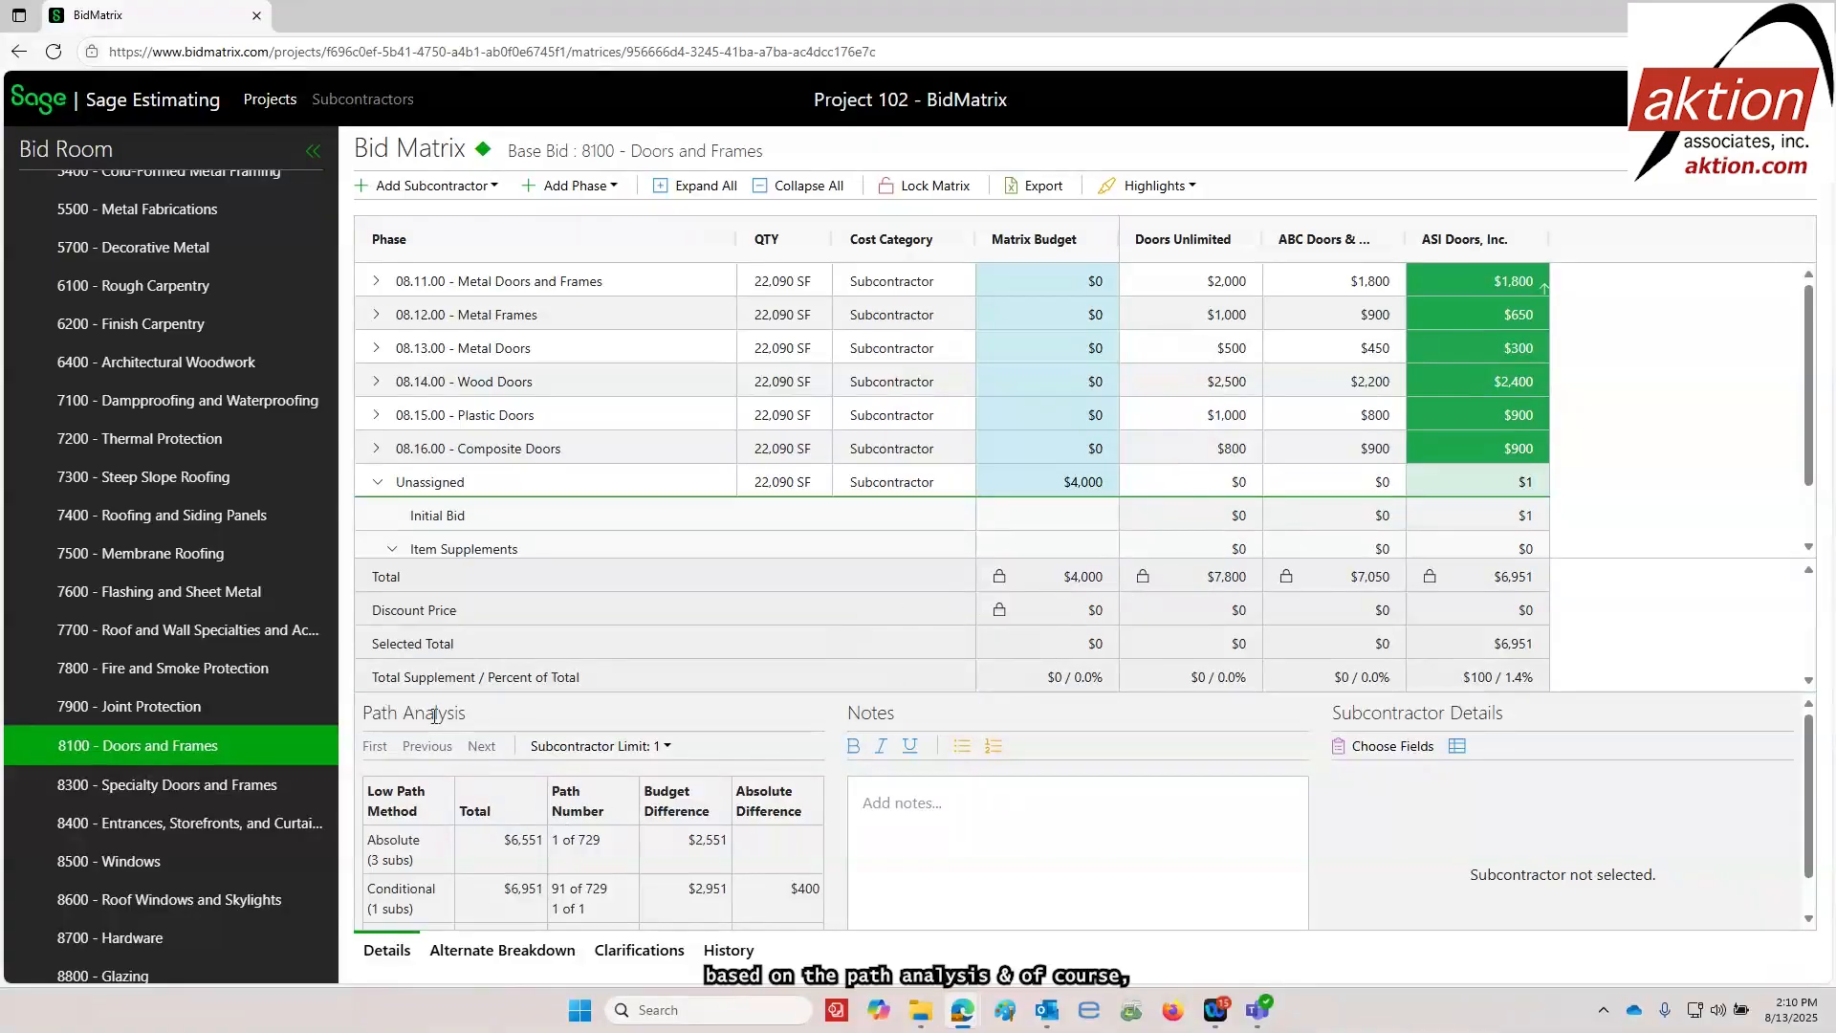
{"action": "left_click", "coordinate": [636, 951]}
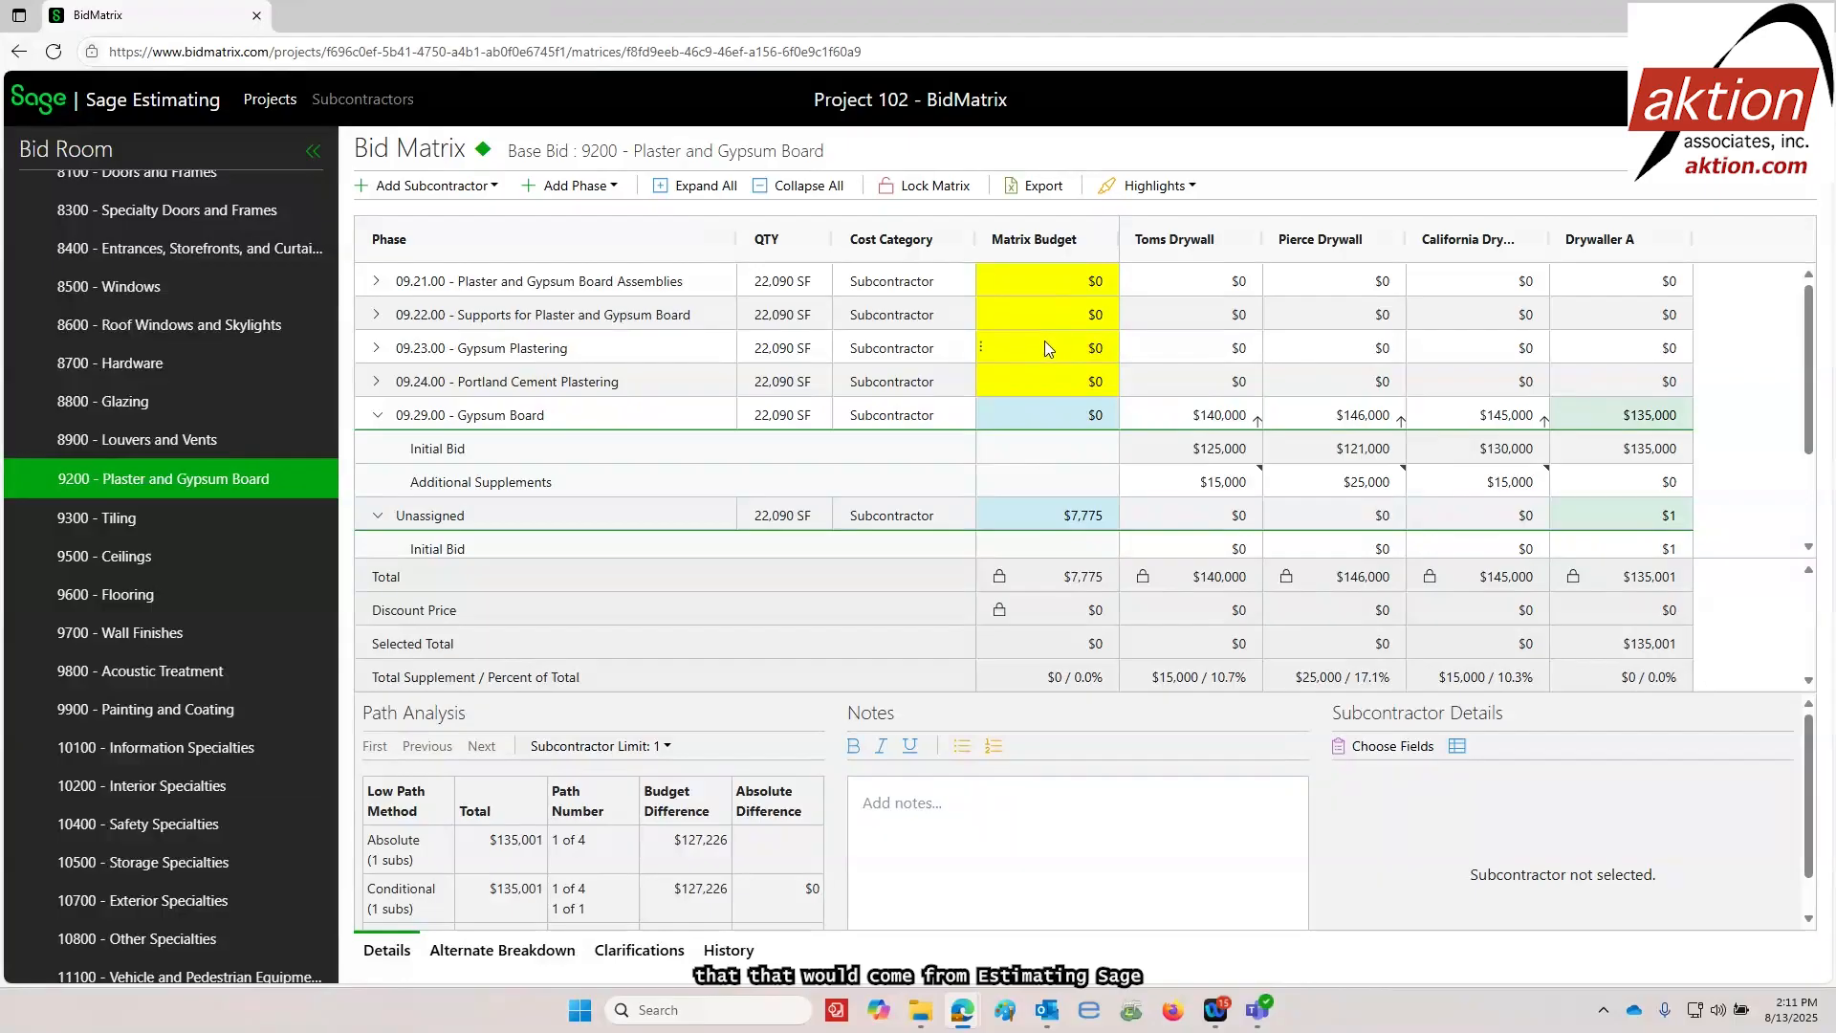
Examine the item supplements under the Unassigned phase of the 9200 Plaster and Gypsum Board package and collapse the phase again
{"action": "left_click", "coordinate": [379, 519]}
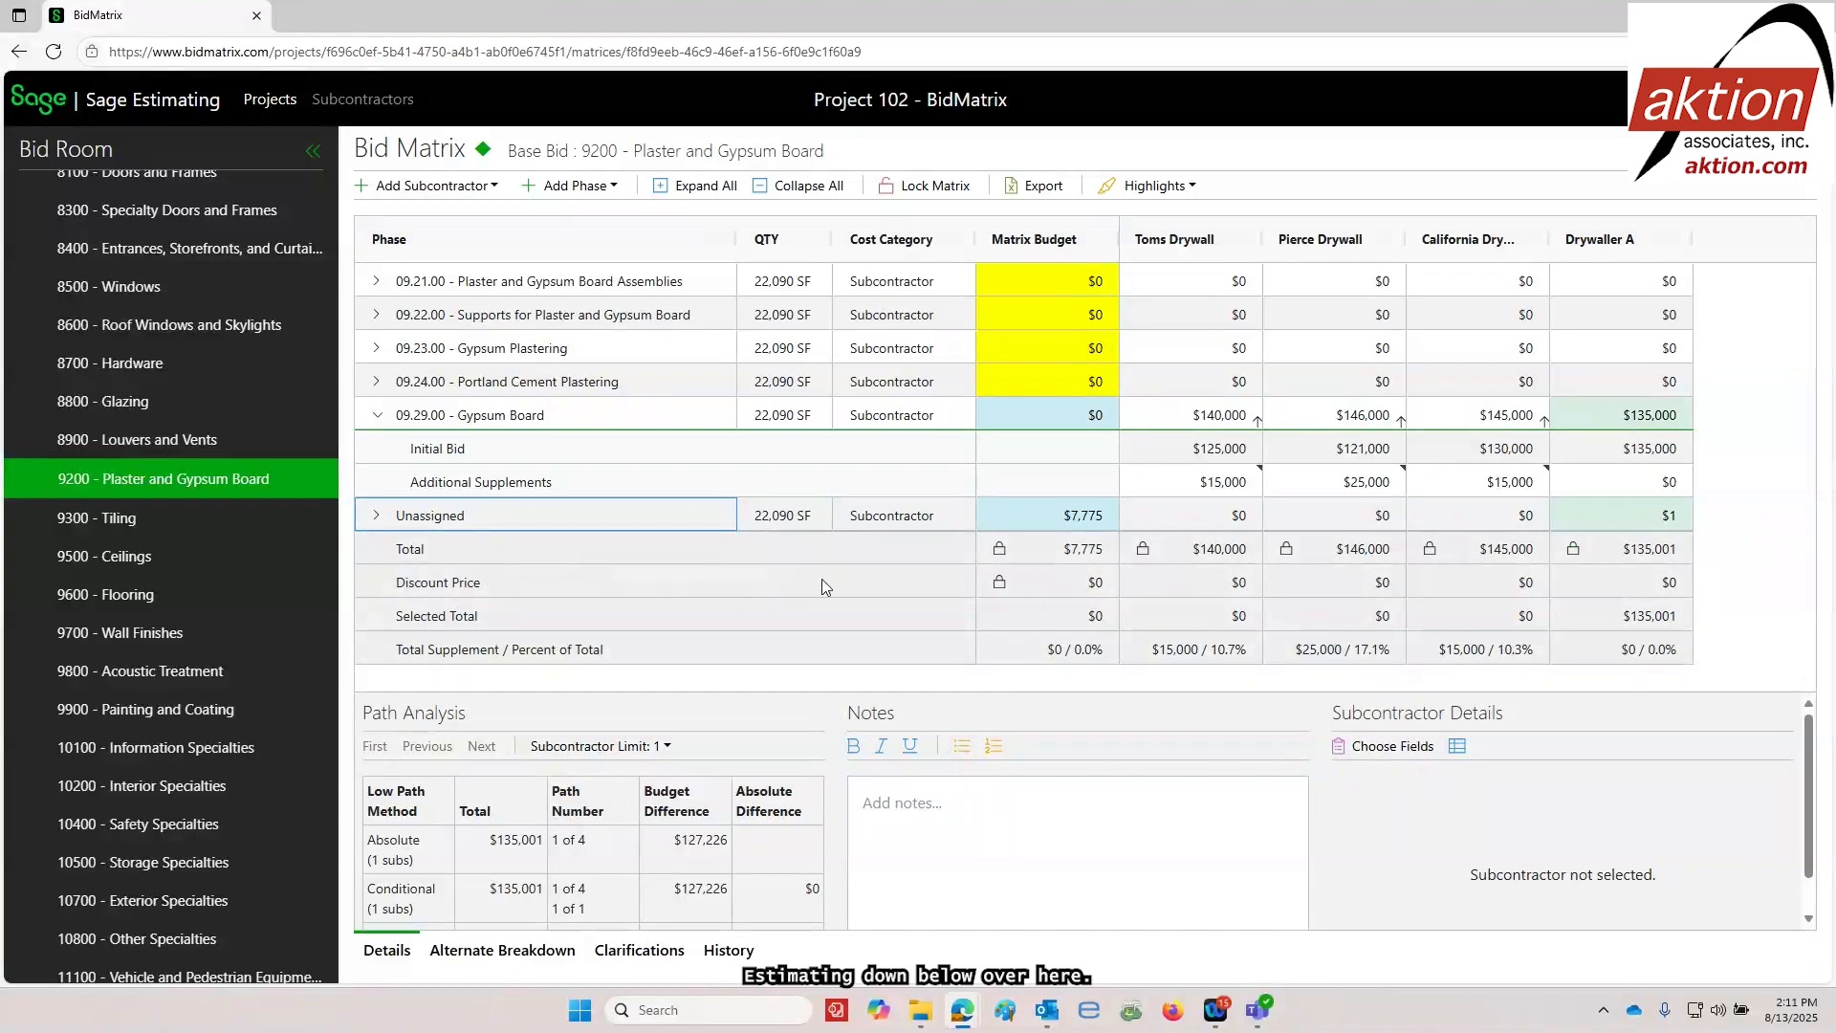
{"action": "left_click", "coordinate": [378, 518]}
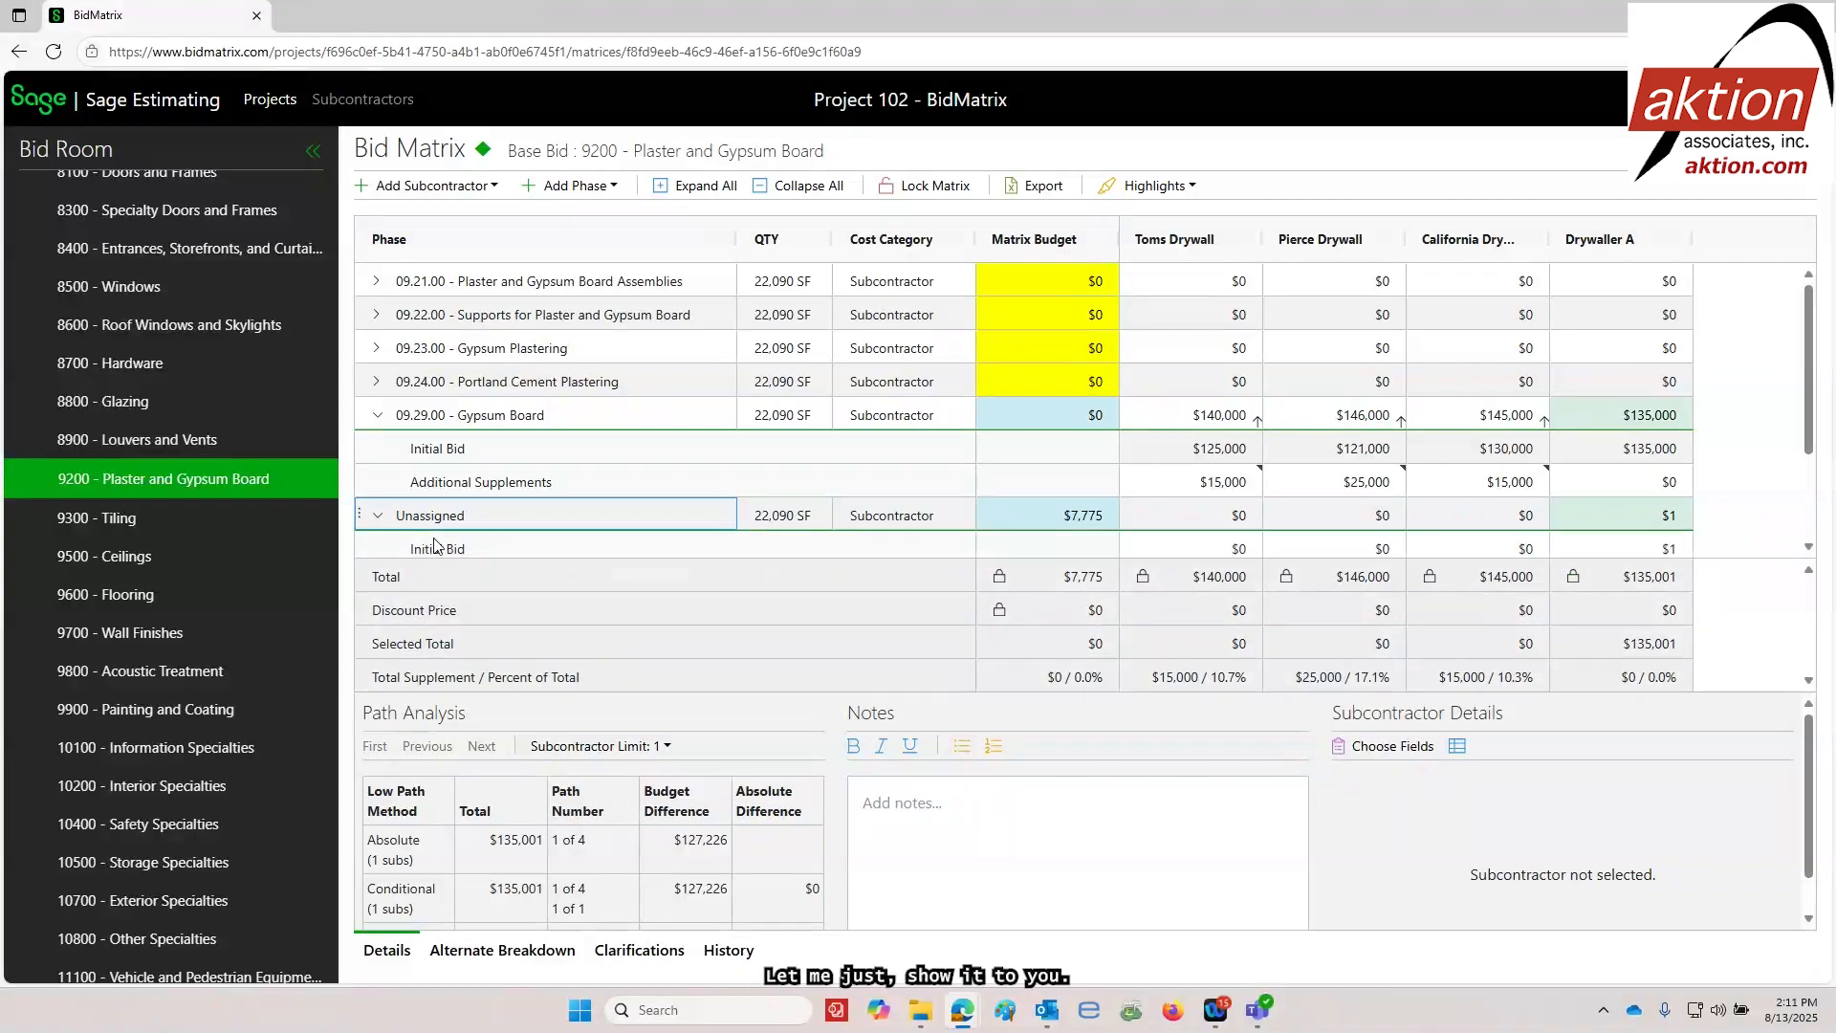
{"action": "scroll", "coordinate": [633, 528], "scroll_direction": "down", "scroll_amount": 1}
{"action": "scroll", "coordinate": [633, 519], "scroll_direction": "down", "scroll_amount": 1}
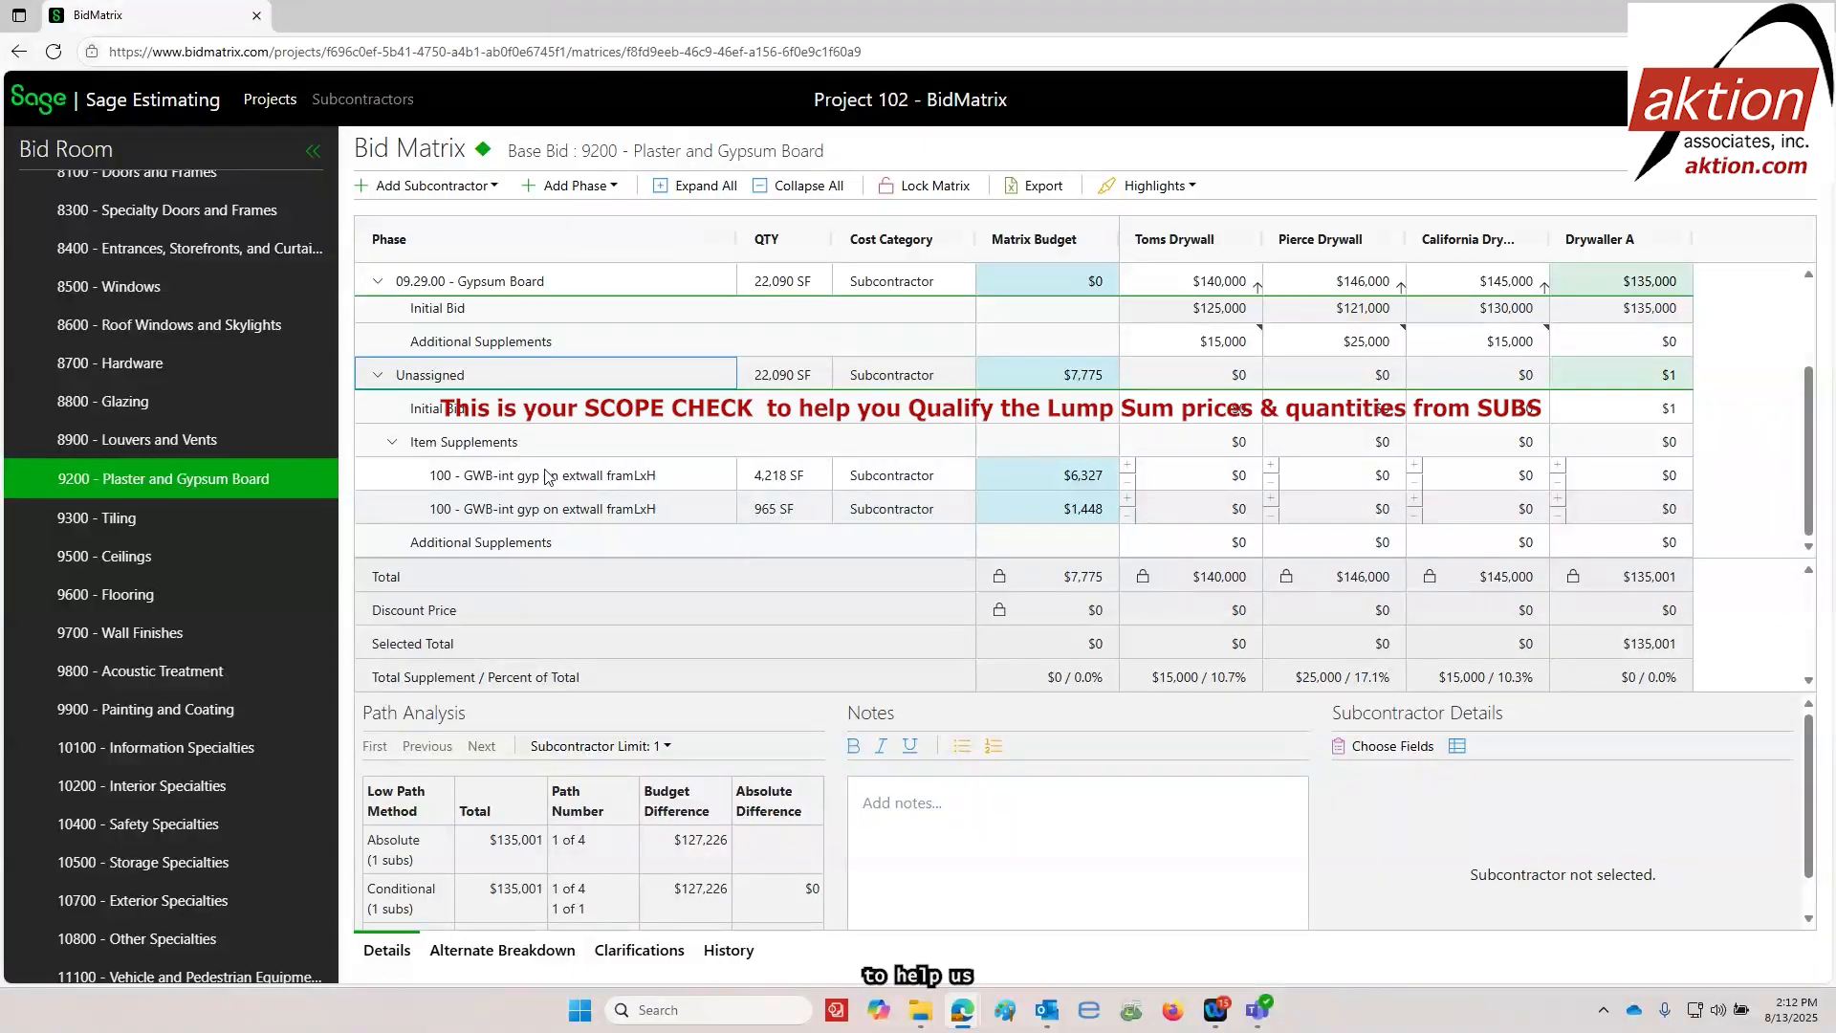
{"action": "left_click", "coordinate": [379, 382]}
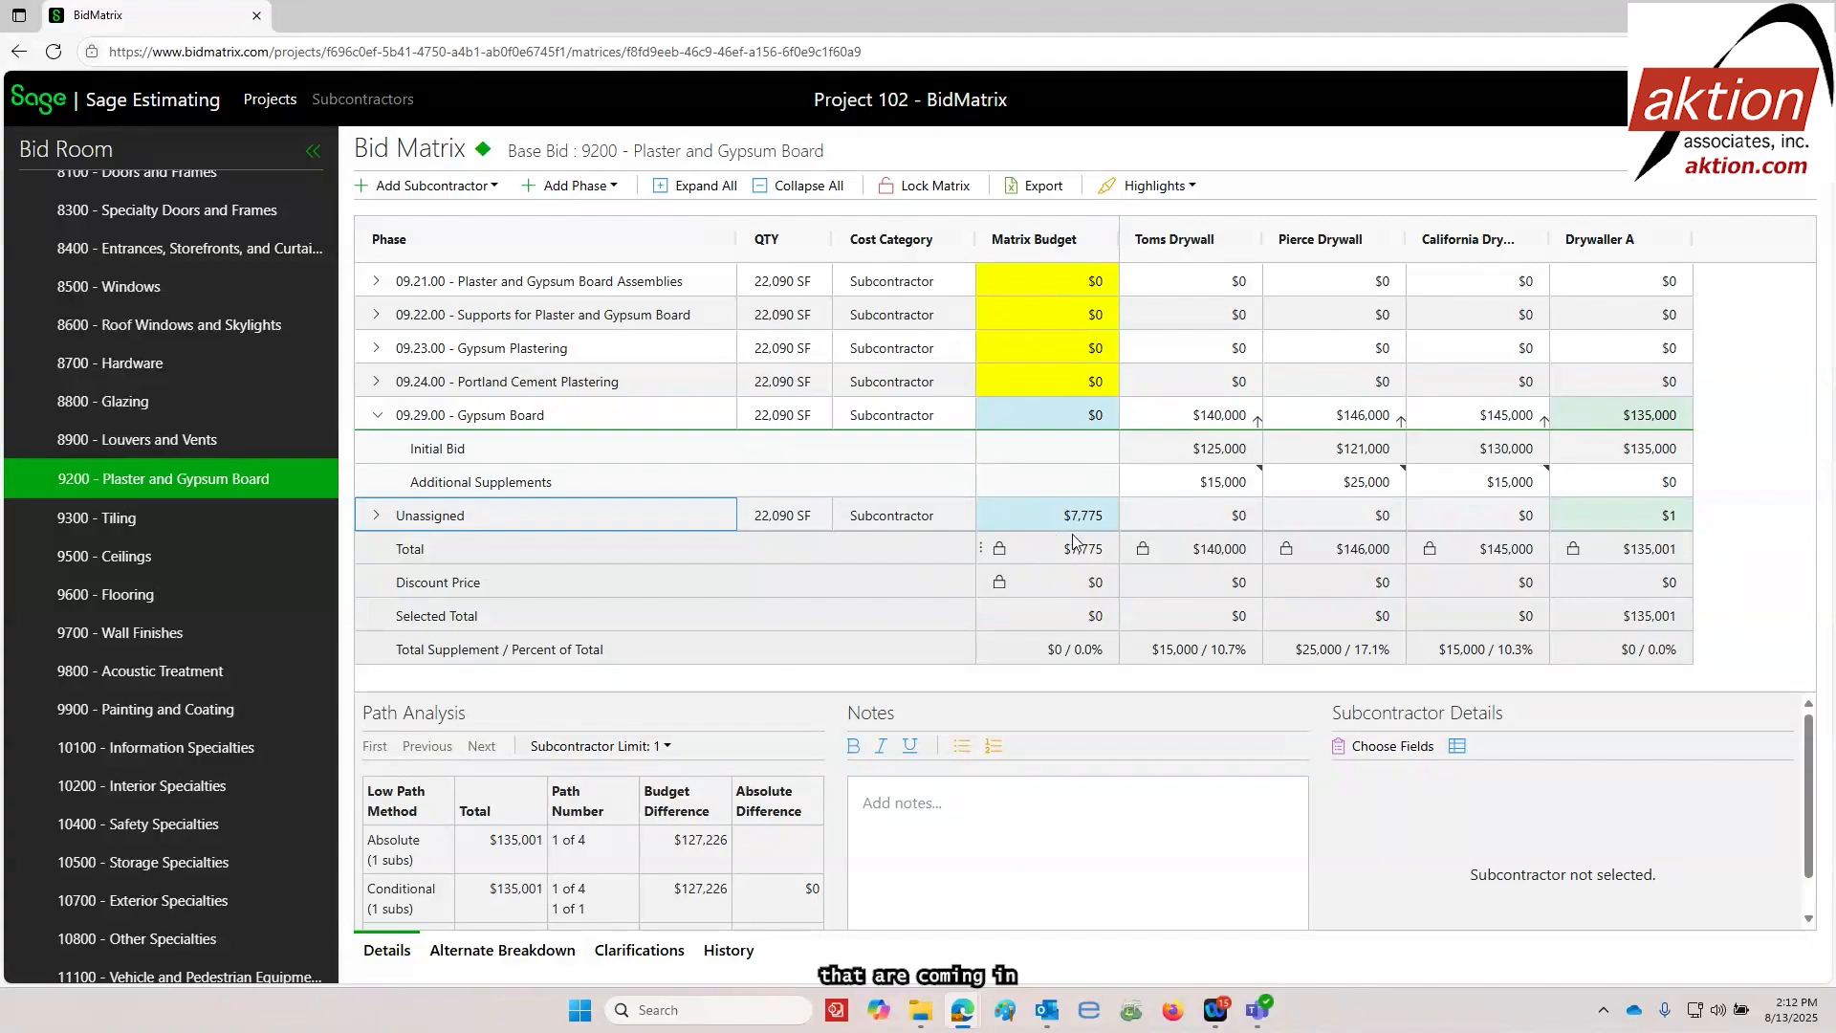
View the bid matrices of the 32100 Bases, Ballasts, and Paving package and the 32900 Planting package
{"action": "scroll", "coordinate": [172, 574], "scroll_direction": "down", "scroll_amount": 15}
{"action": "left_click", "coordinate": [129, 722]}
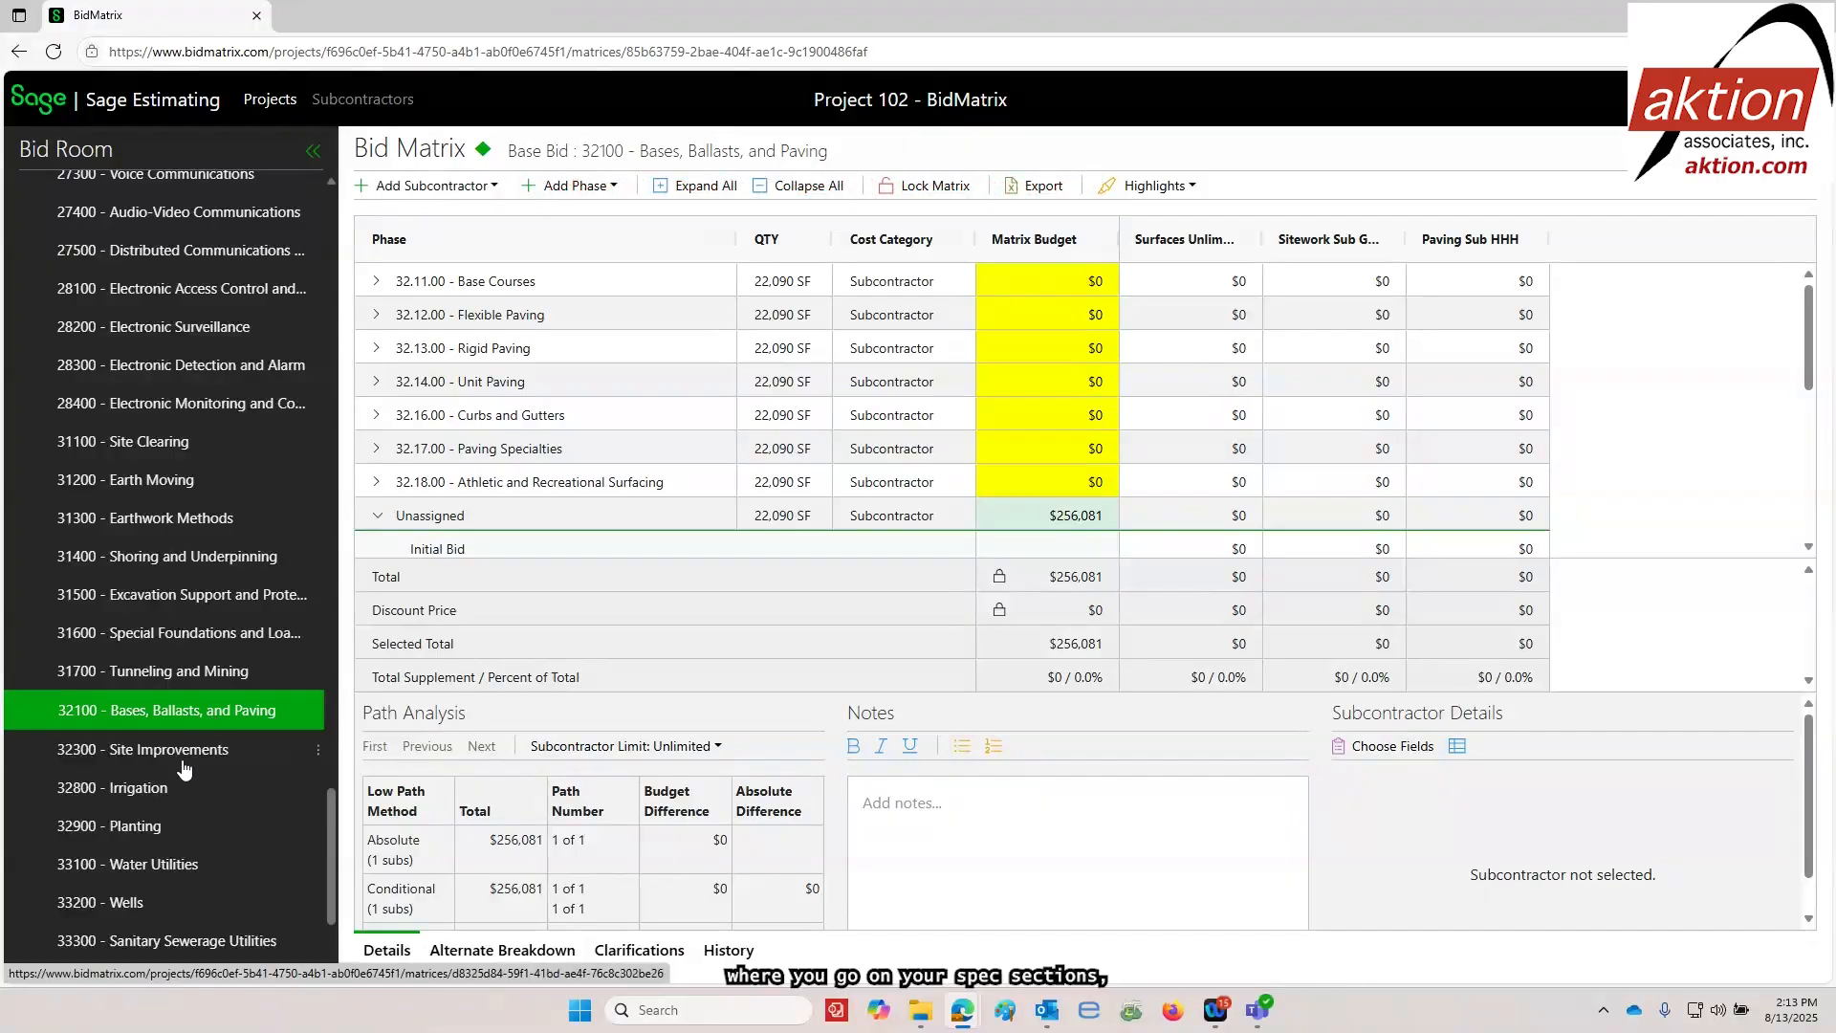
{"action": "left_click", "coordinate": [147, 828]}
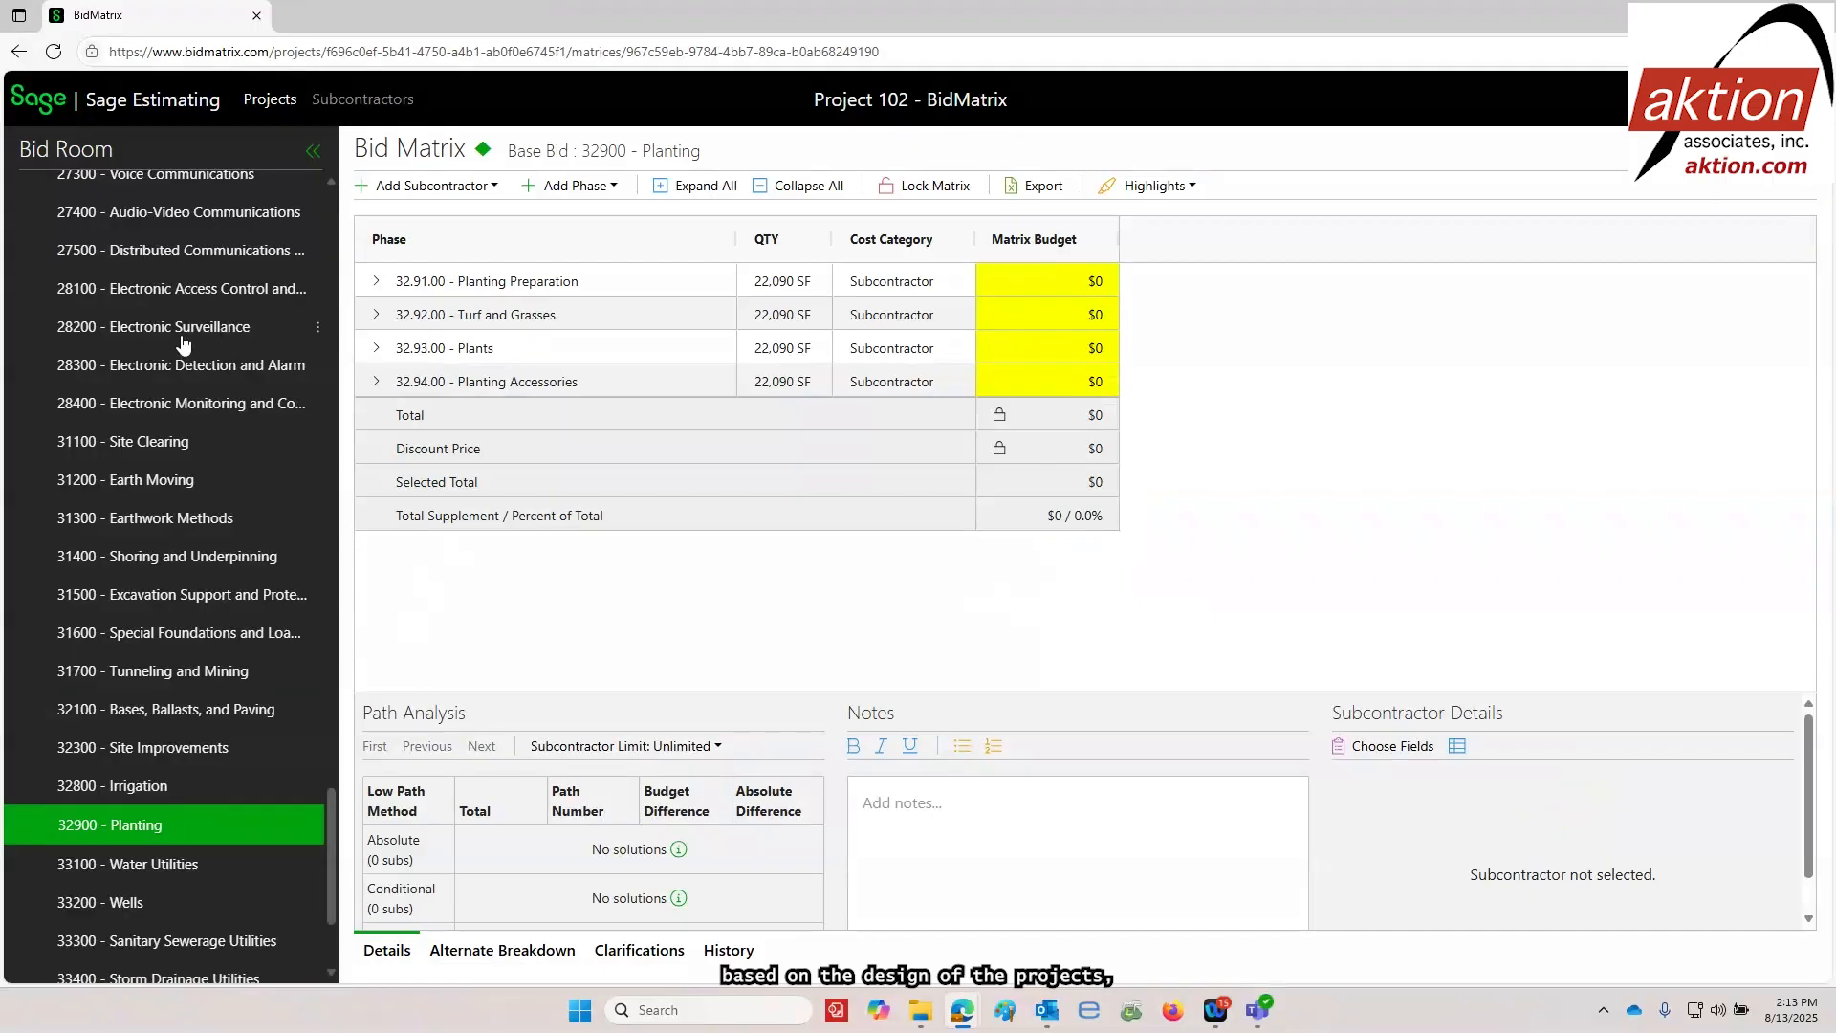
View the bid matrices for 23600 Central Cooling Equipment, 23800 Decentralized HVAC Equipment, 23400 HVAC Air Cleaning Devices and 22400 Plumbing Fixtures
{"action": "scroll", "coordinate": [198, 315], "scroll_direction": "up", "scroll_amount": 5}
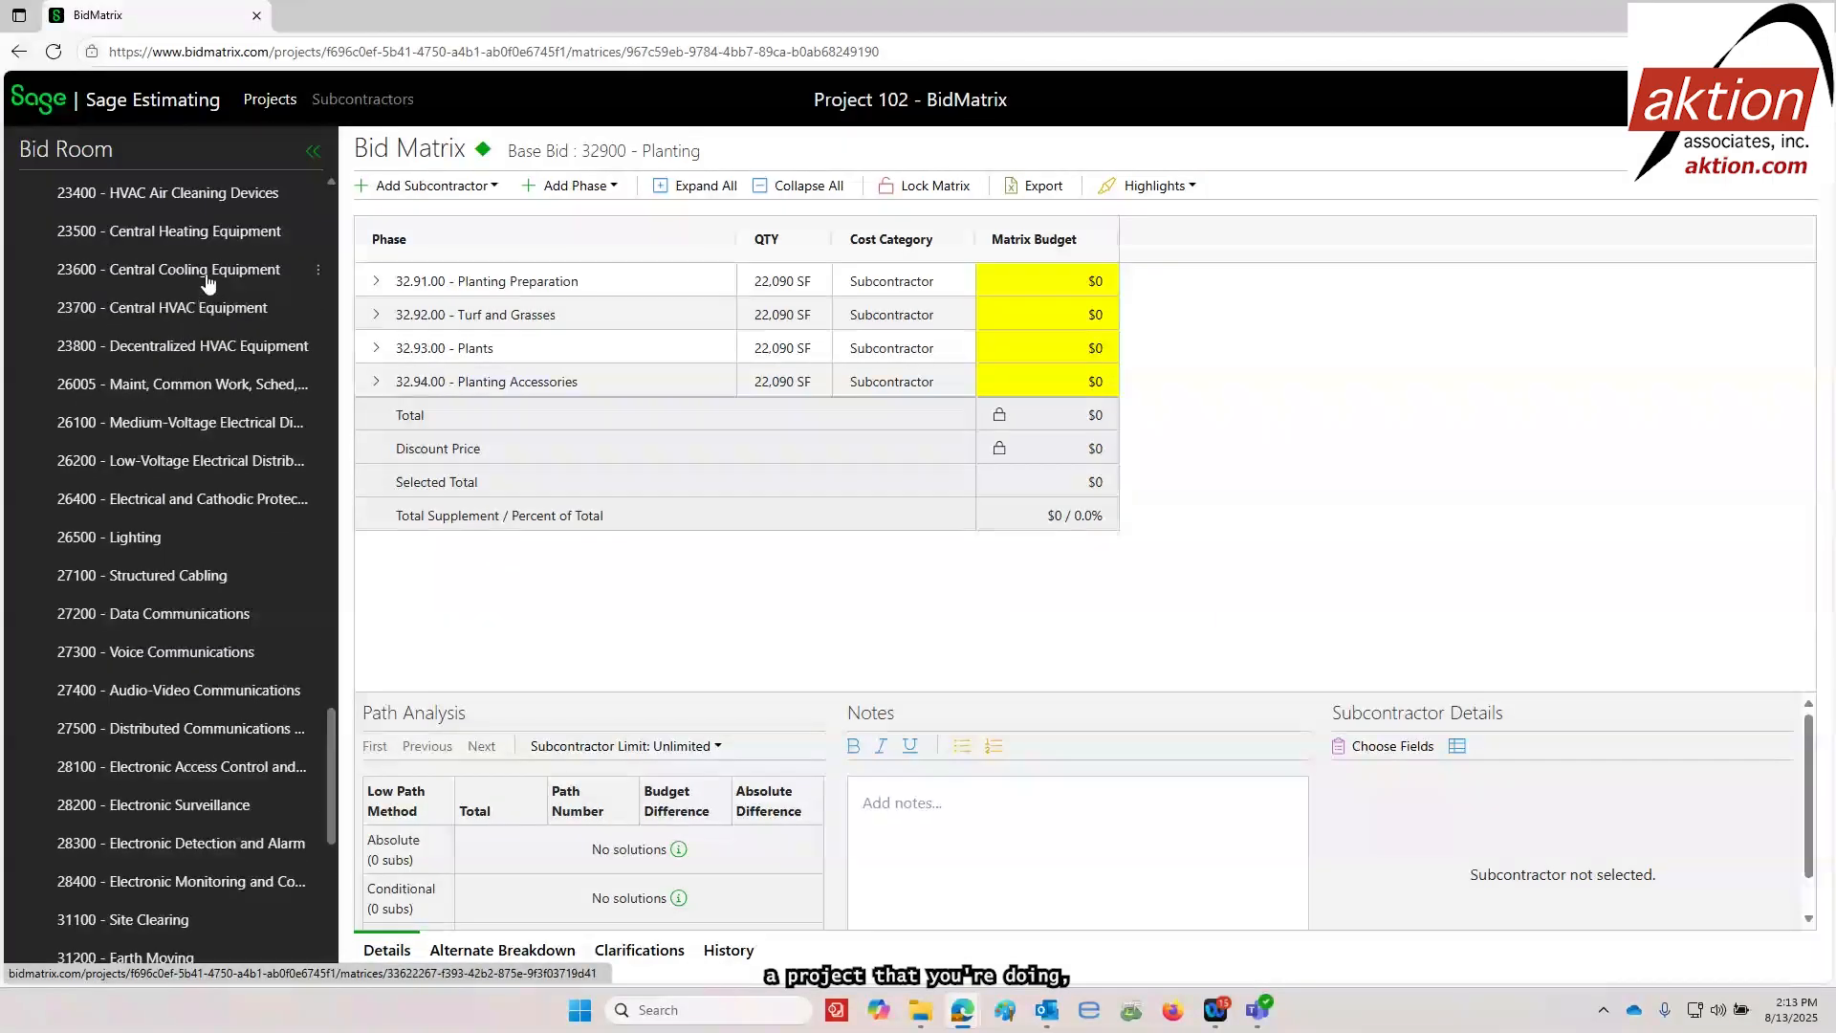
{"action": "left_click", "coordinate": [191, 270]}
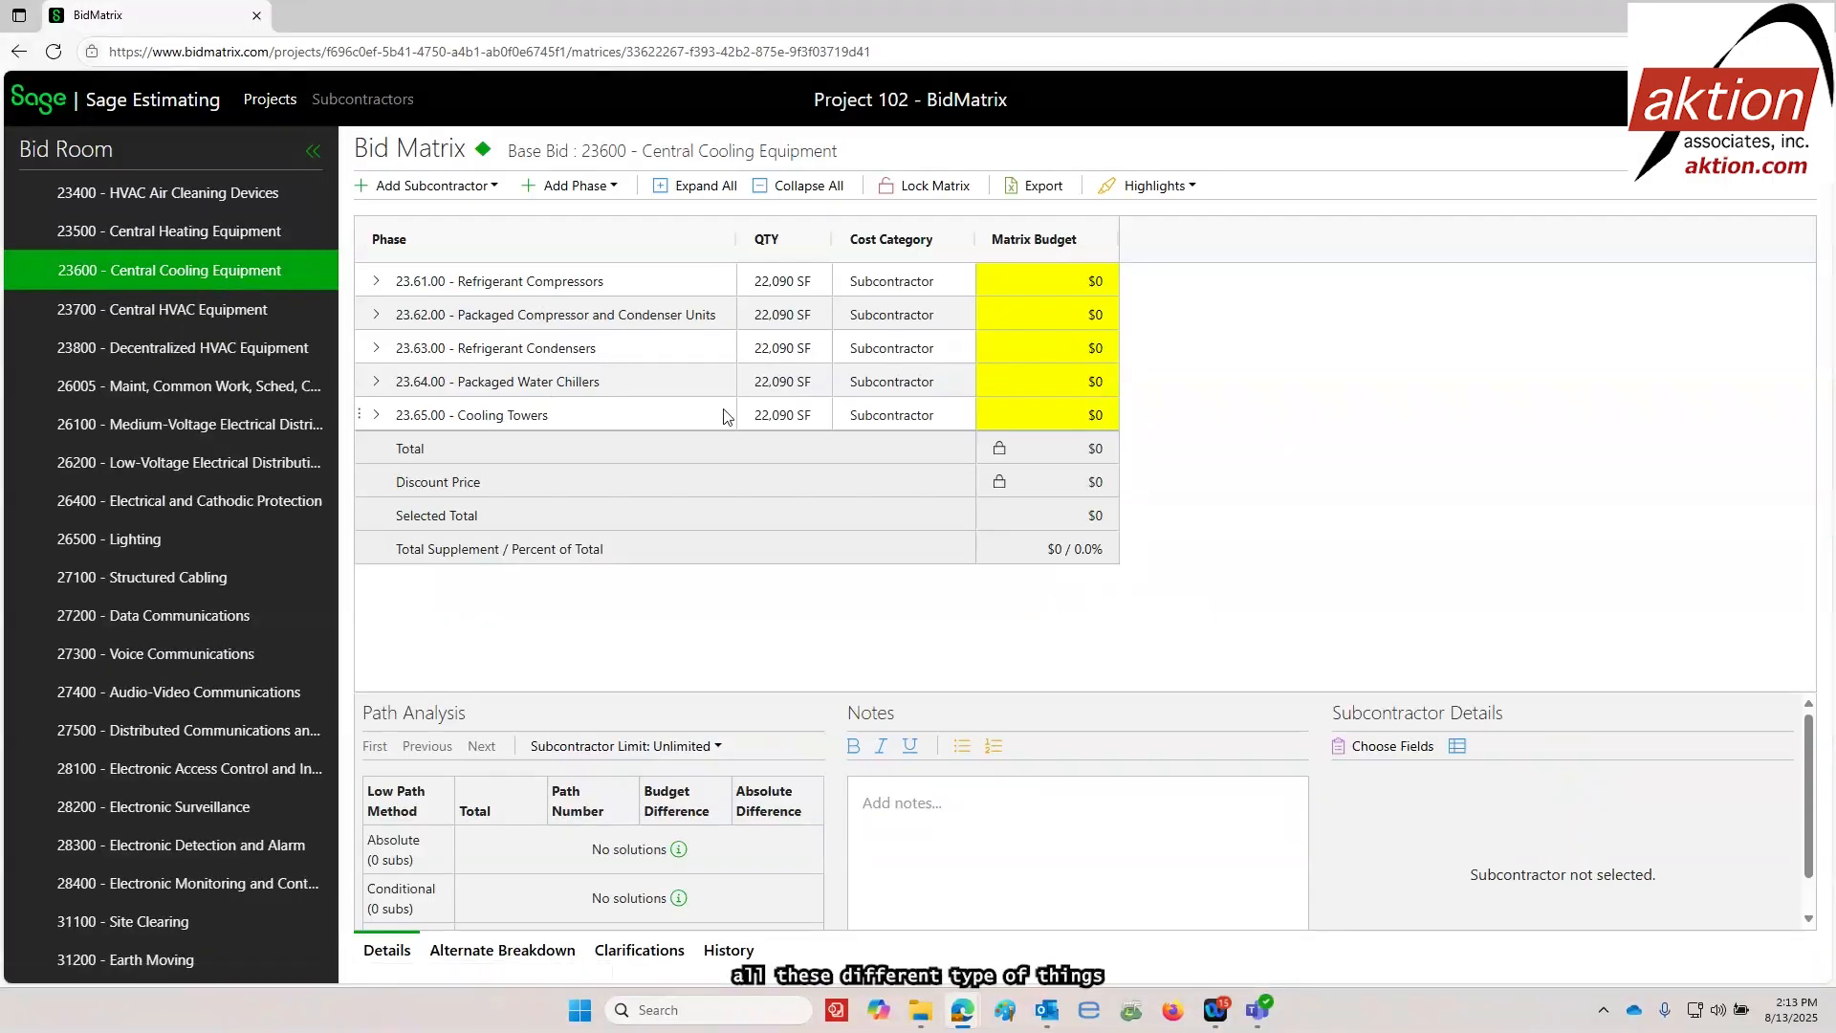
{"action": "left_click", "coordinate": [203, 346]}
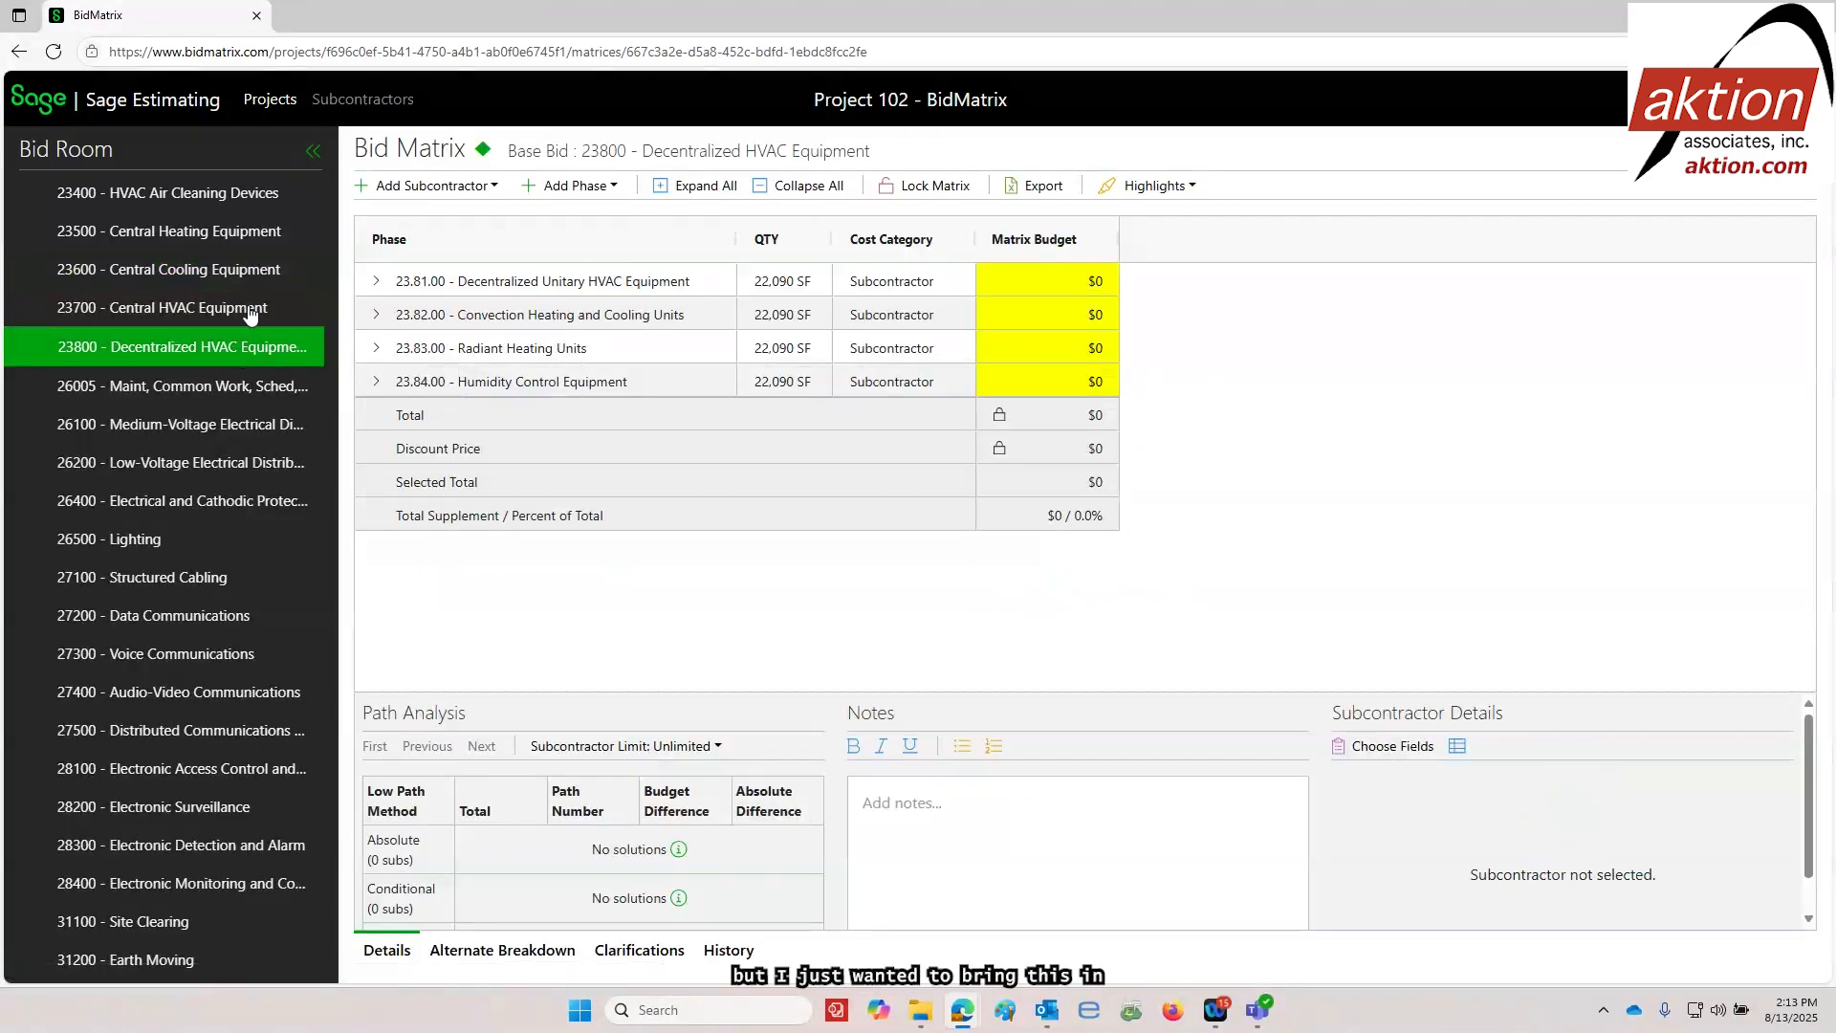
{"action": "left_click", "coordinate": [223, 194]}
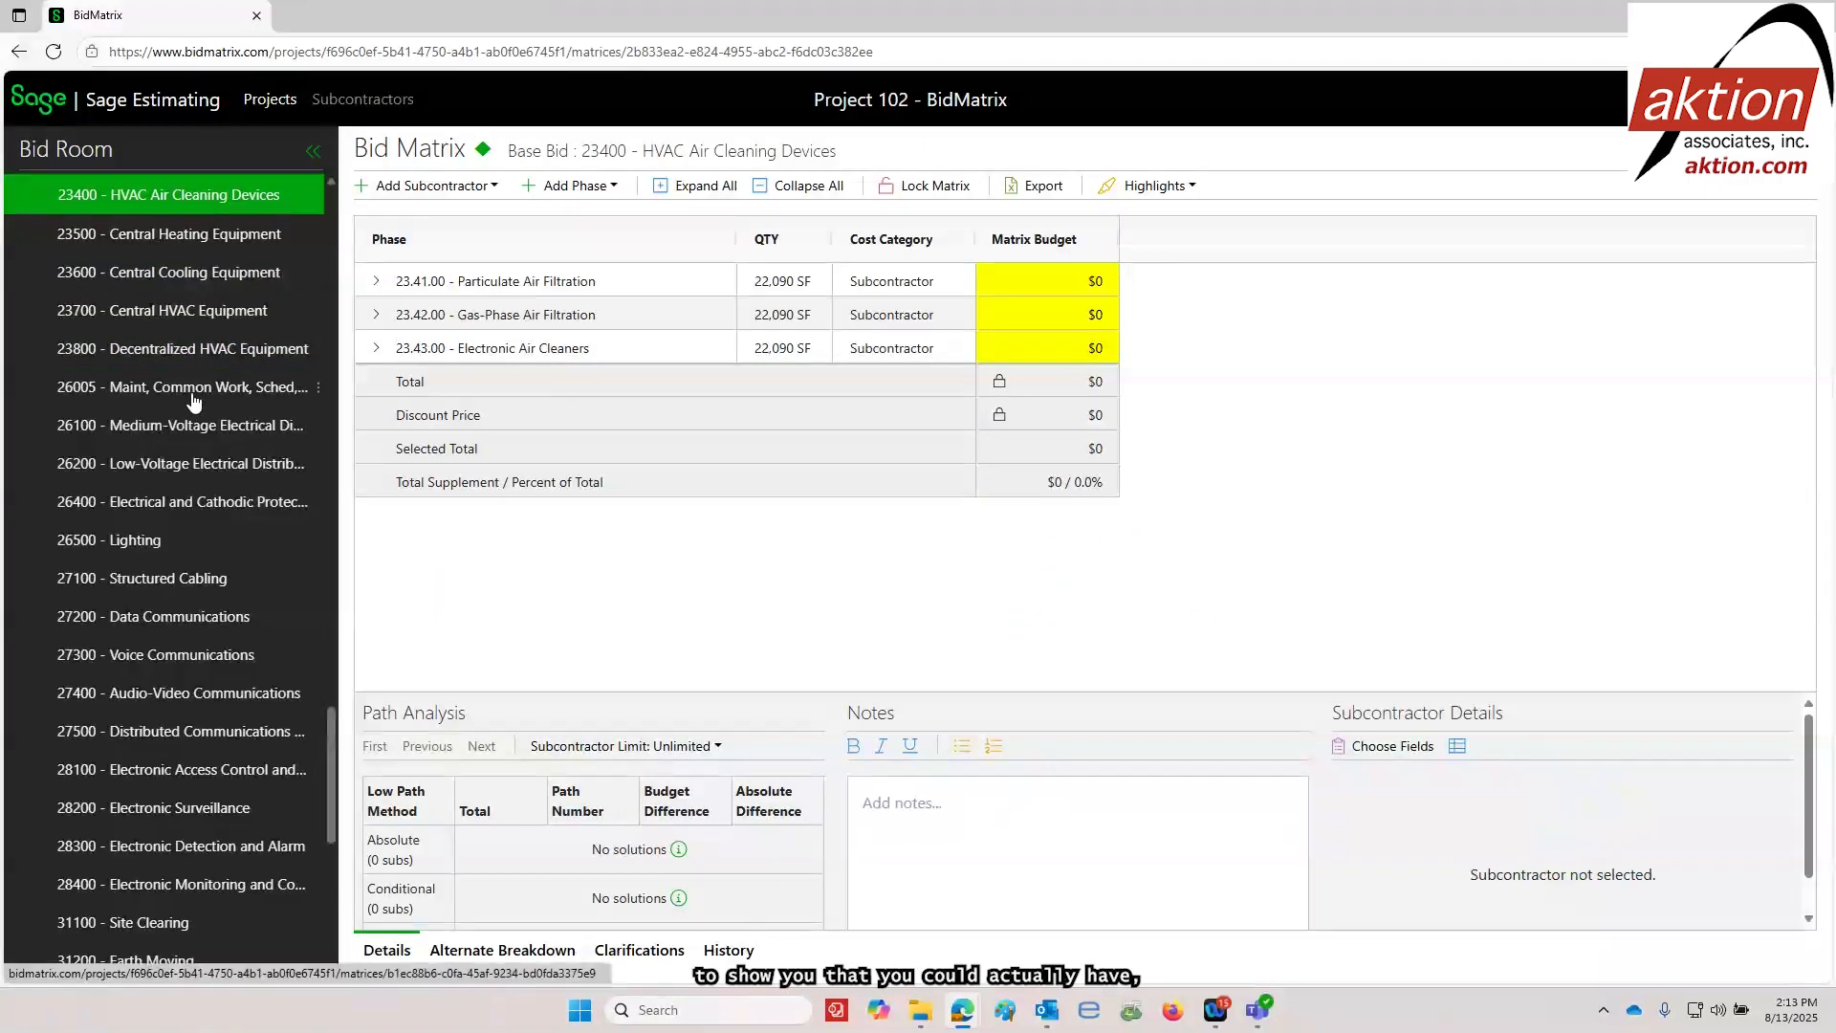
{"action": "scroll", "coordinate": [194, 402], "scroll_direction": "up", "scroll_amount": 4}
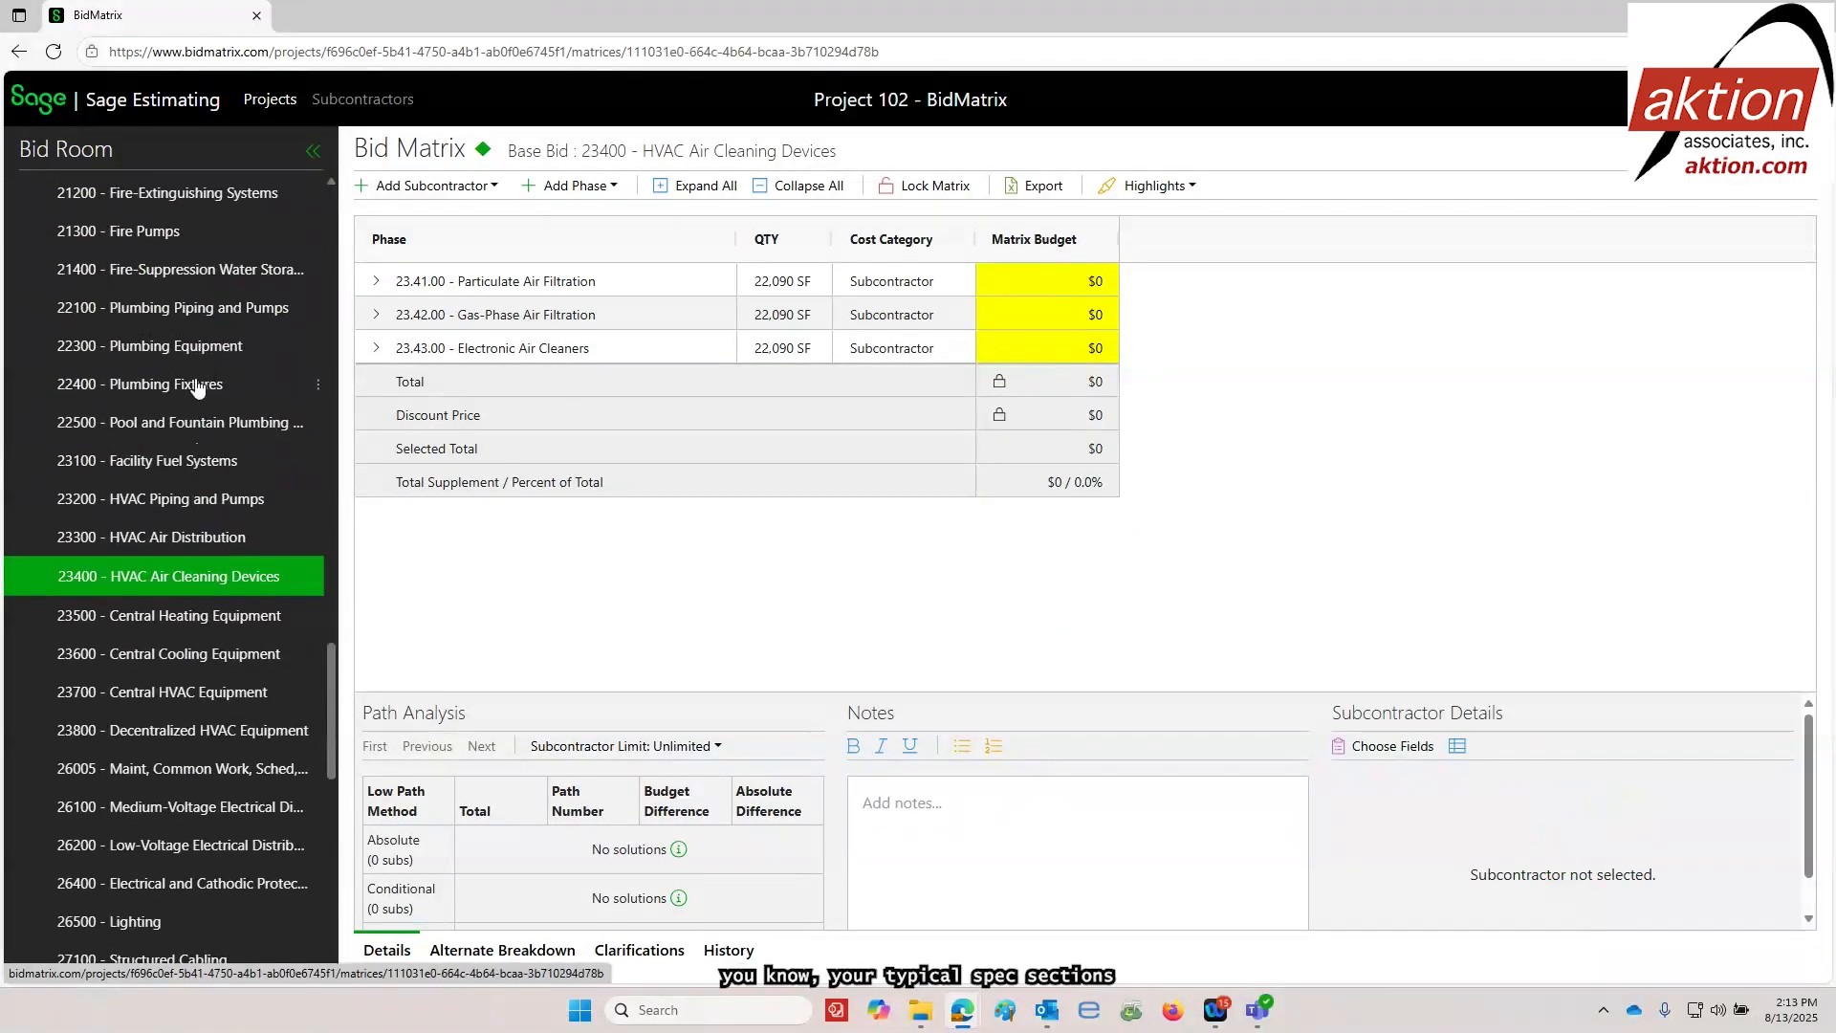
{"action": "left_click", "coordinate": [229, 383]}
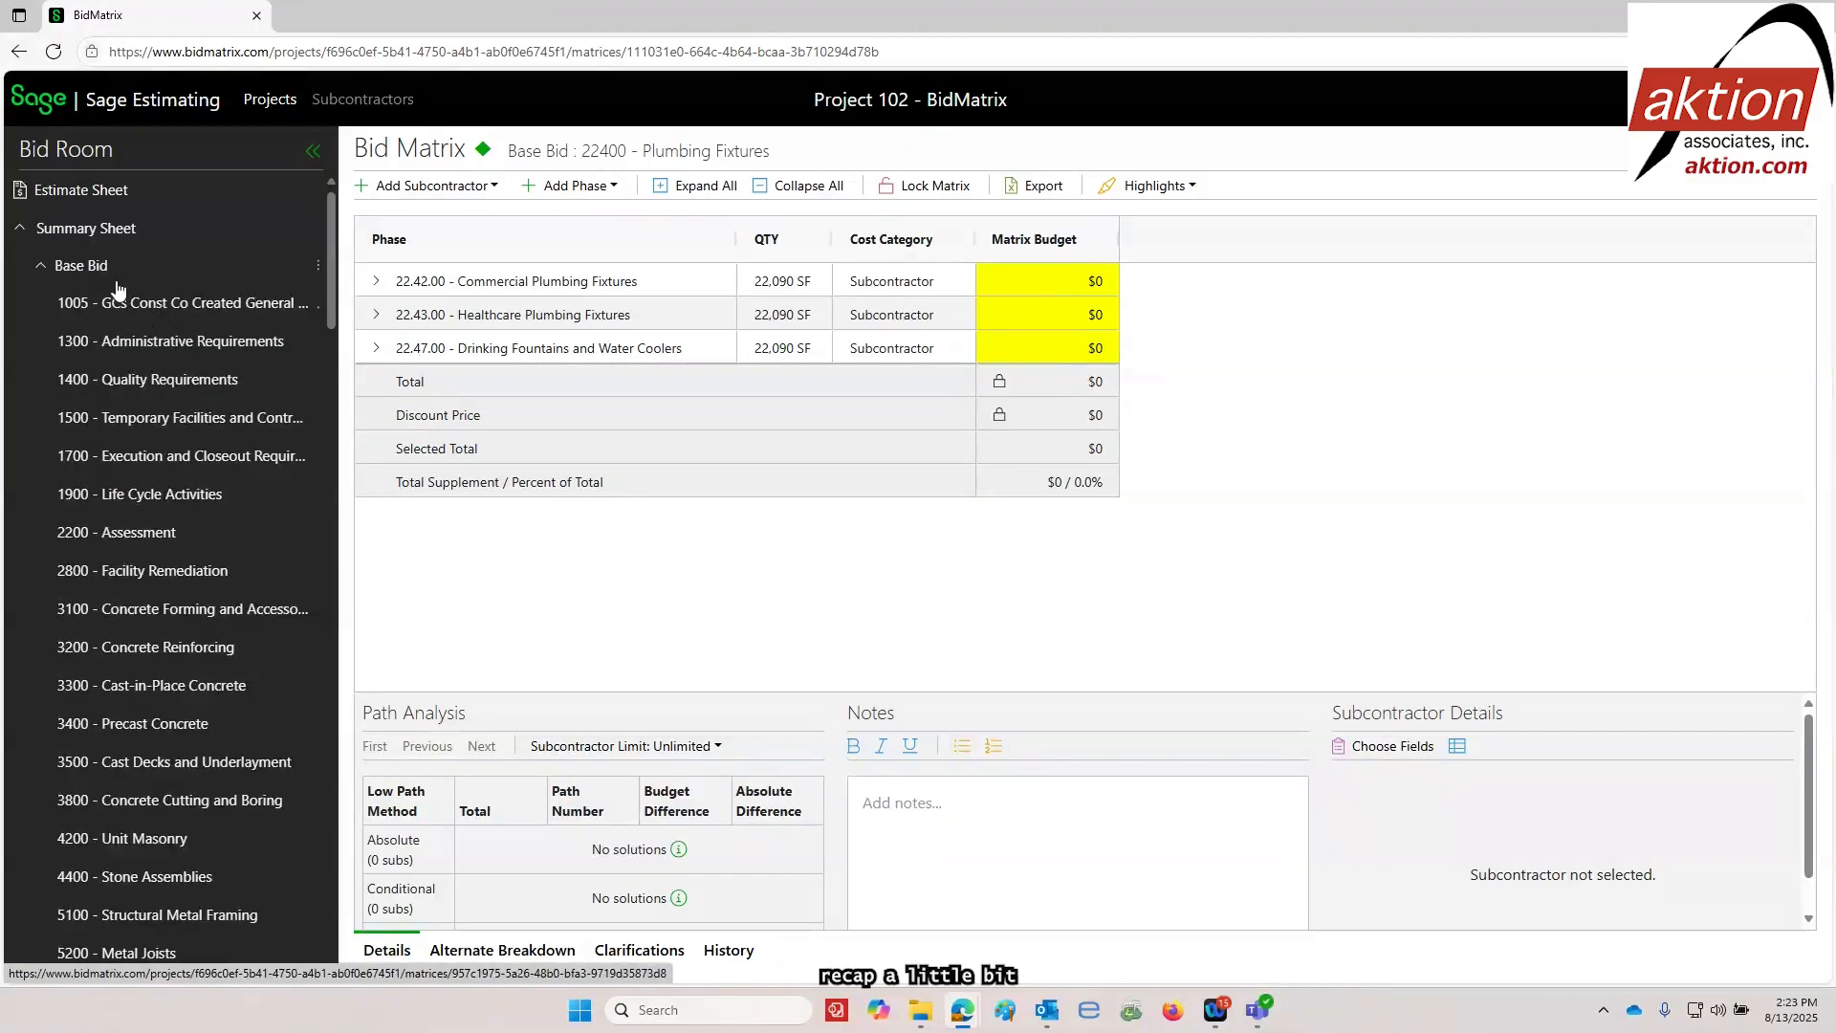
Review the awarded subcontractors by division on the Summary Sheet and collapse the 9000 Finishes division
{"action": "left_click", "coordinate": [92, 231]}
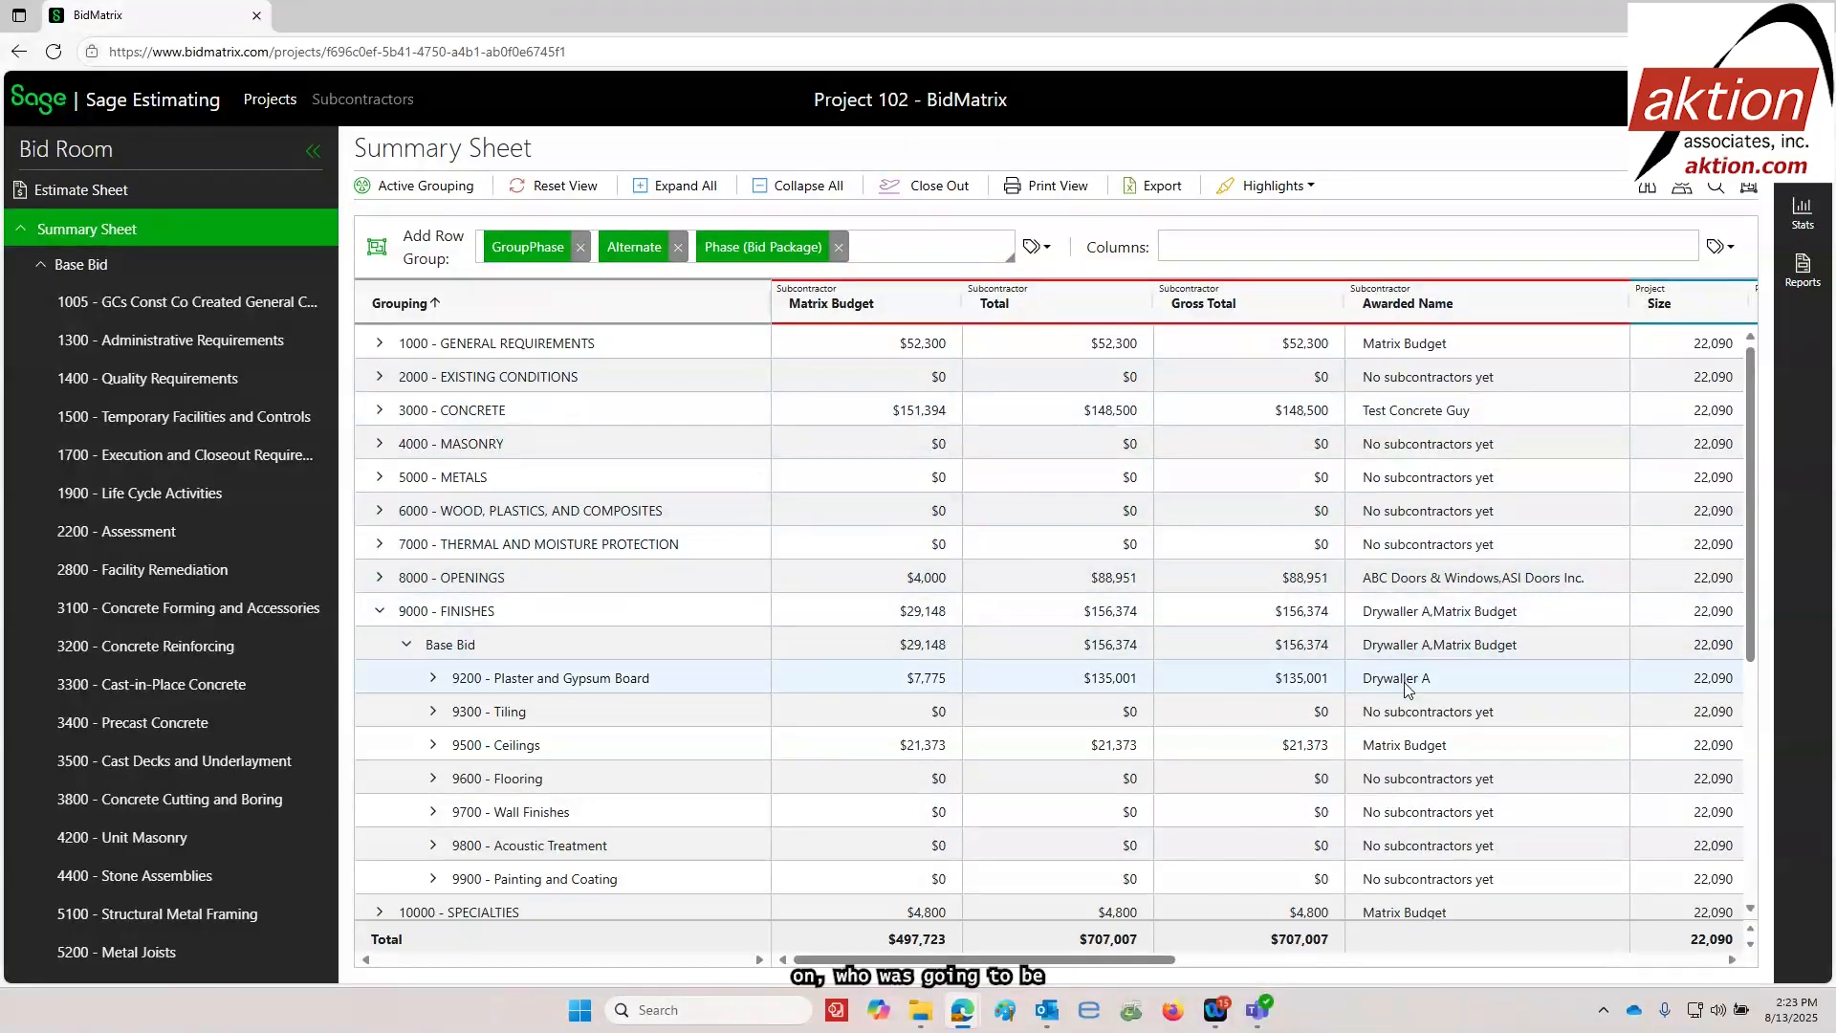
{"action": "scroll", "coordinate": [1420, 660], "scroll_direction": "down", "scroll_amount": 3}
{"action": "scroll", "coordinate": [1427, 676], "scroll_direction": "up", "scroll_amount": 3}
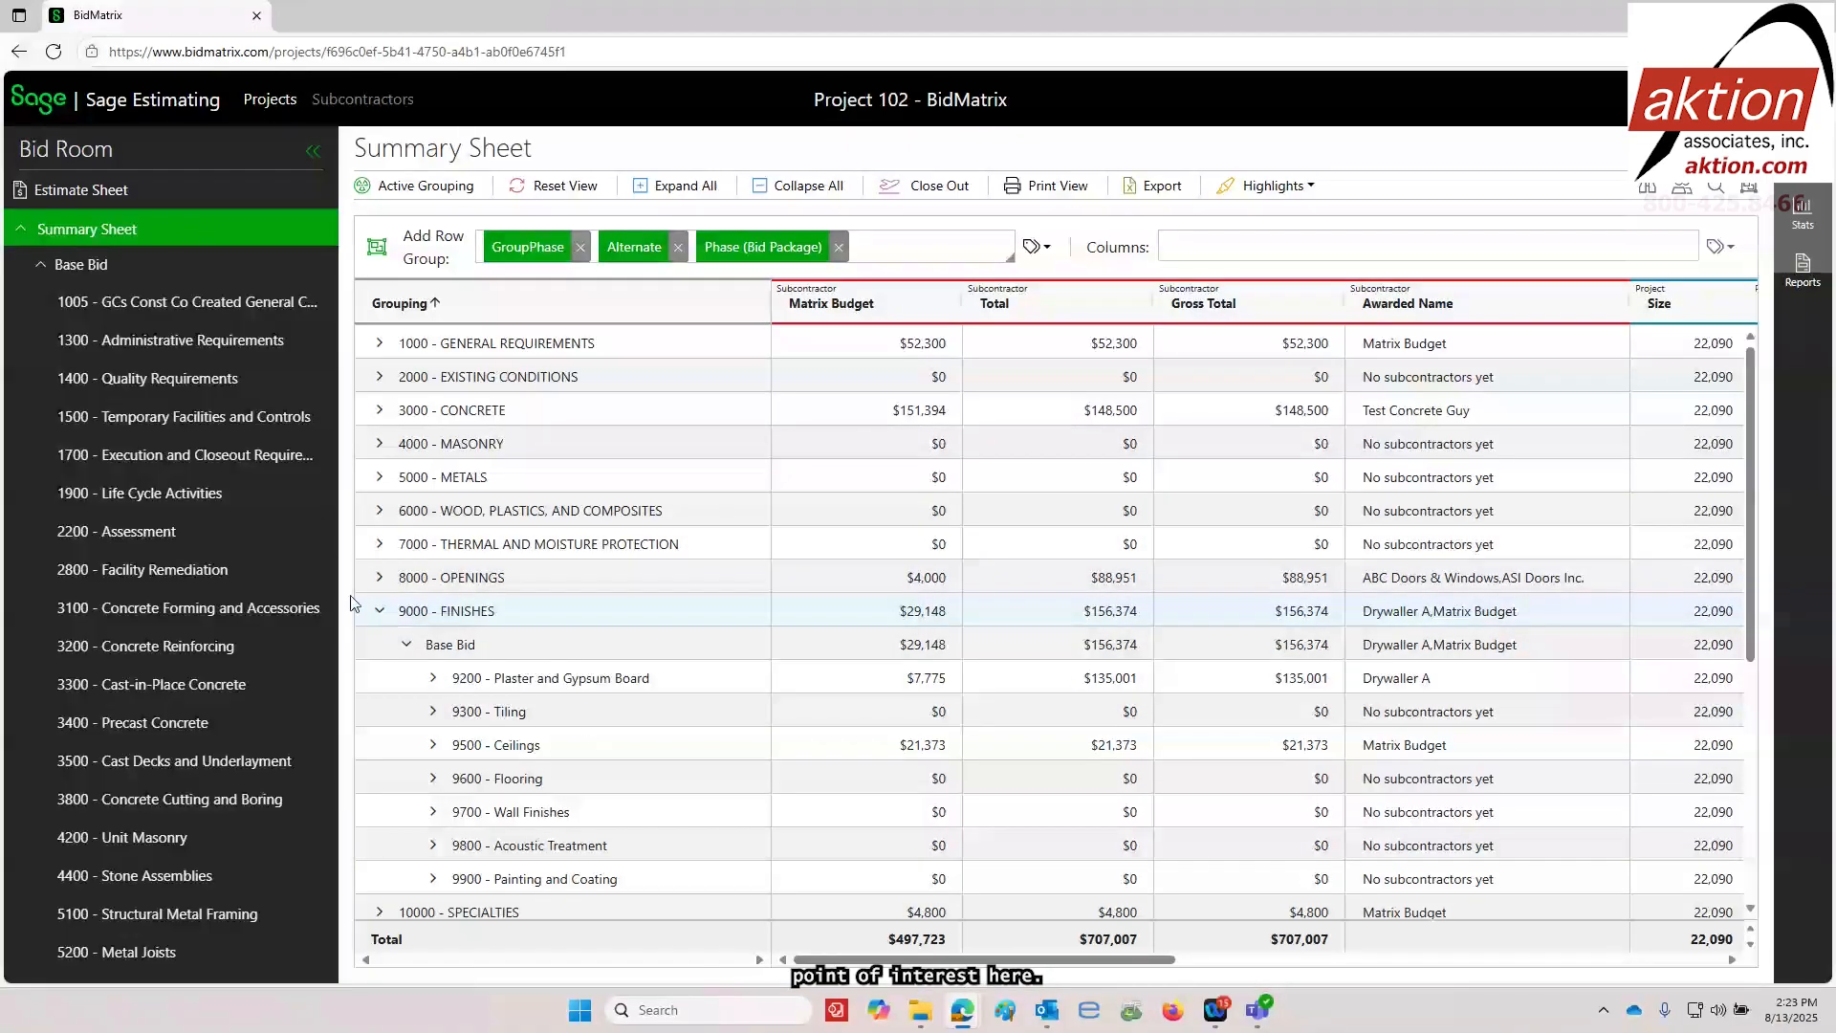
{"action": "left_click", "coordinate": [380, 614]}
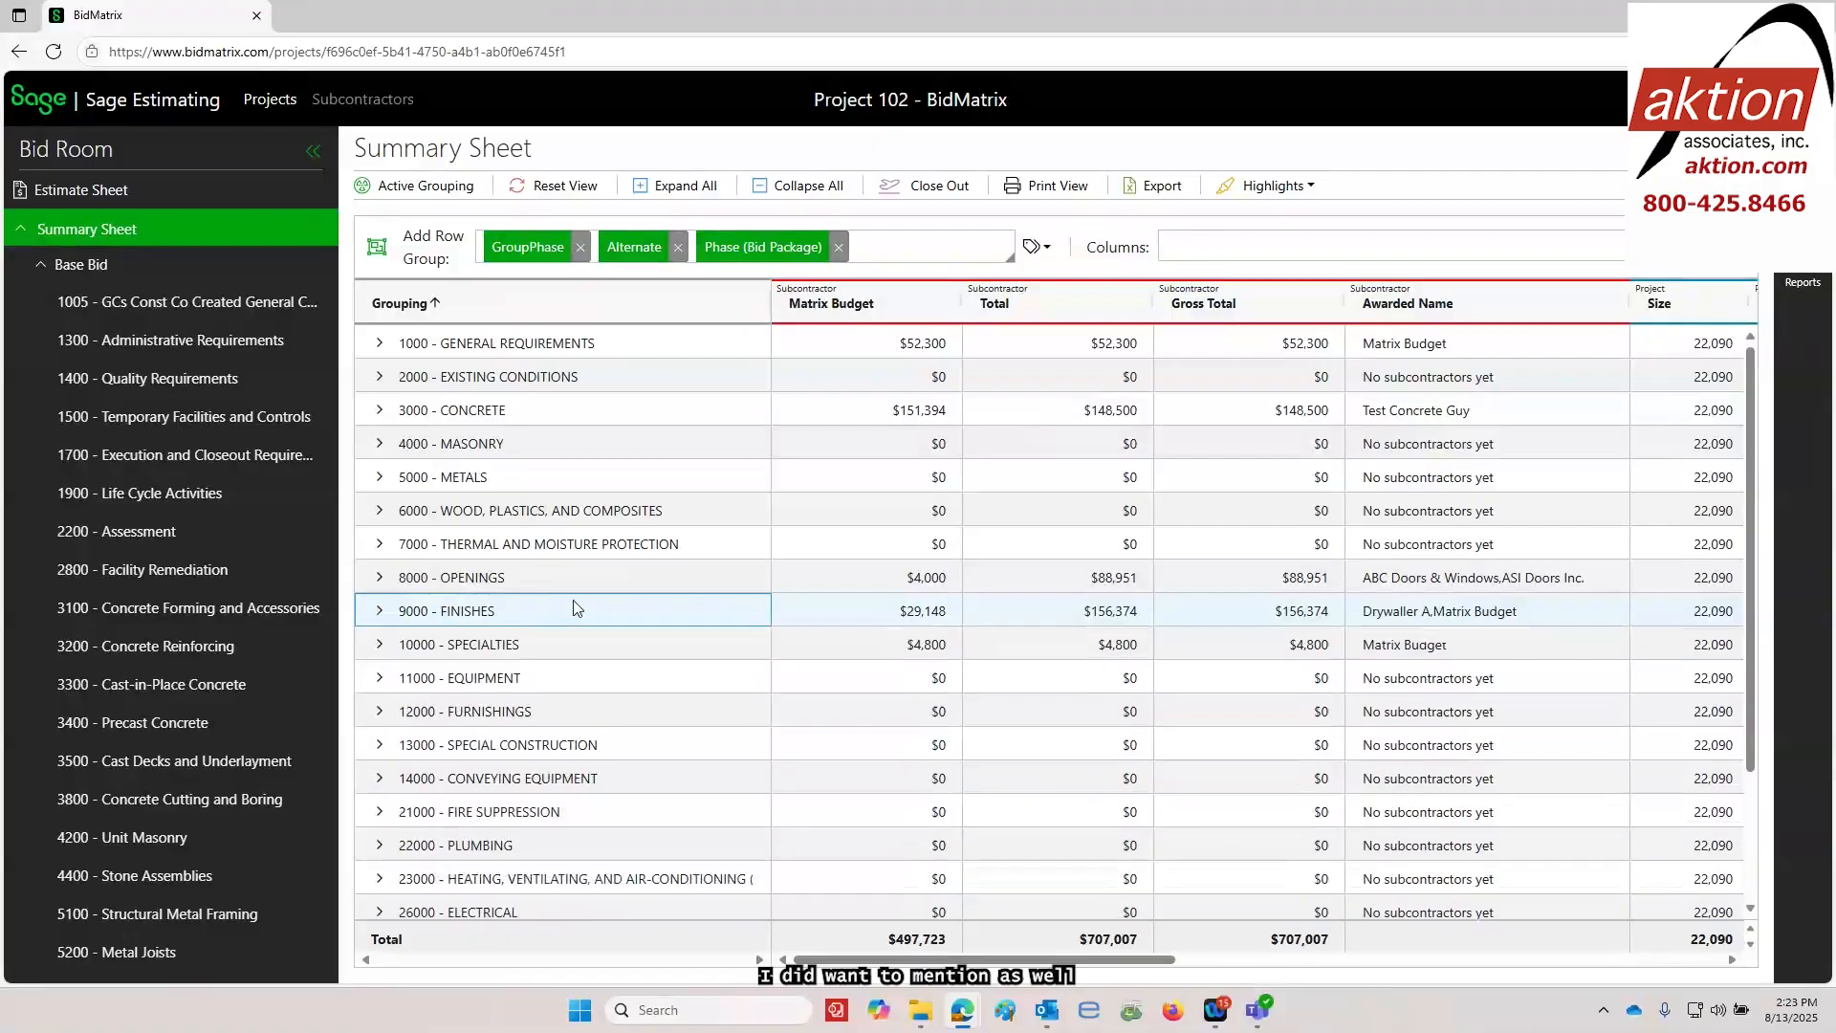